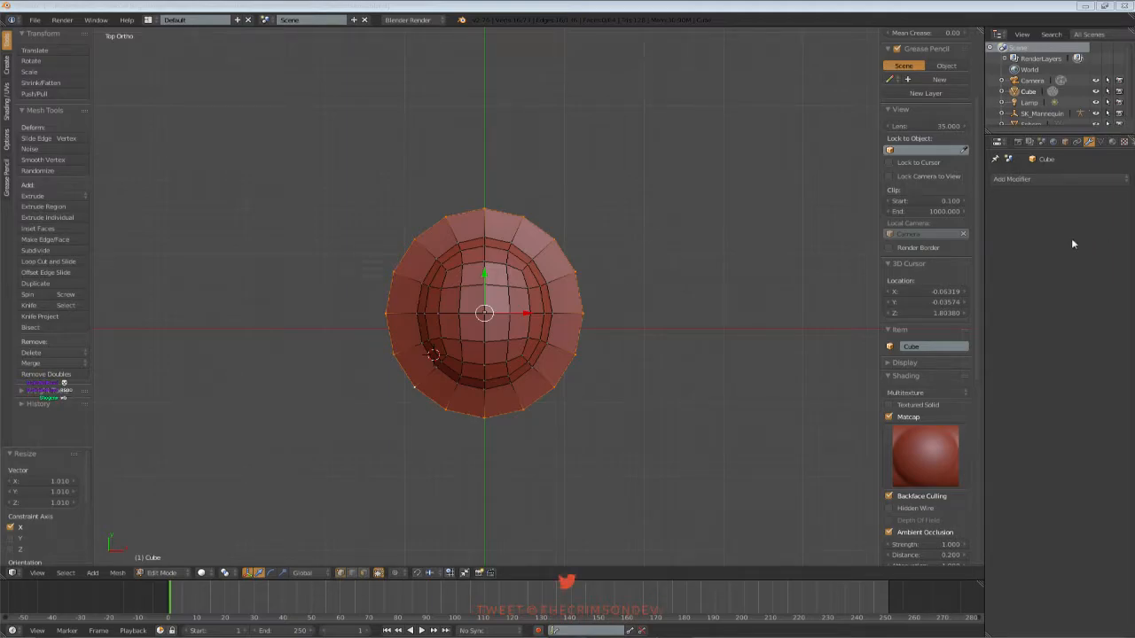
Scale the whole helmet object by about 1.059 along the Z axis
{"action": "middle_click_drag", "start_coordinate": [700, 287], "coordinate": [687, 272]}
{"action": "key", "text": "KP_1"}
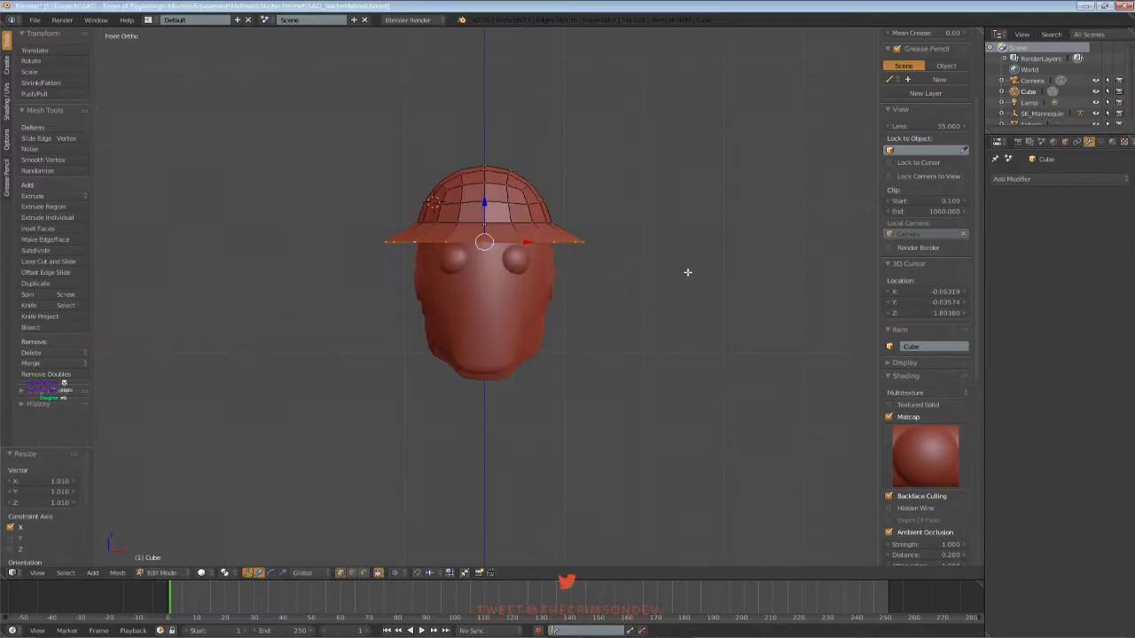
{"action": "key", "text": "Tab"}
{"action": "key", "text": "s"}
{"action": "left_click", "coordinate": [712, 229]}
{"action": "key", "text": "Tab"}
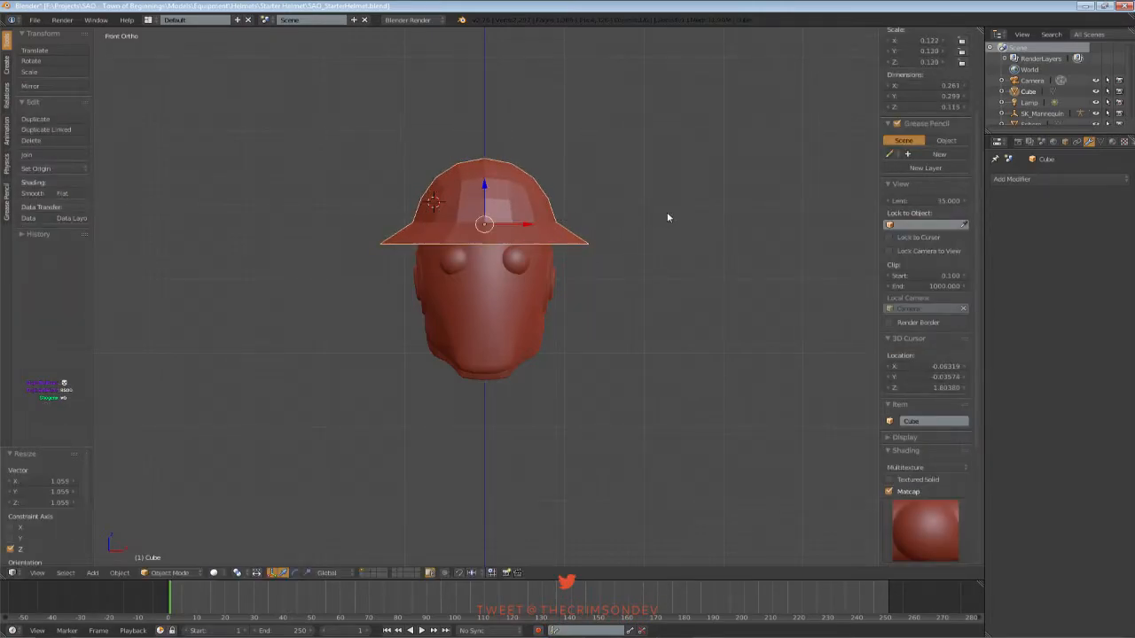
Lower the helmet slightly along the Z axis on the mannequin's head
{"action": "key", "text": "Tab"}
{"action": "left_click_drag", "start_coordinate": [484, 188], "coordinate": [483, 200]}
{"action": "key", "text": "z"}
{"action": "key", "text": "z"}
Scale the helmet object by about 1.044 along the Y axis
{"action": "middle_click_drag", "start_coordinate": [497, 216], "coordinate": [631, 211]}
{"action": "key", "text": "s"}
{"action": "key", "text": "x"}
{"action": "key", "text": "y"}
{"action": "left_click", "coordinate": [688, 241]}
In the helmet mesh, enlarge the brim's outer edge loop slightly and lower it a little along Z
{"action": "middle_click_drag", "start_coordinate": [689, 240], "coordinate": [651, 315]}
{"action": "key", "text": "KP_5"}
{"action": "key", "text": "KP_1"}
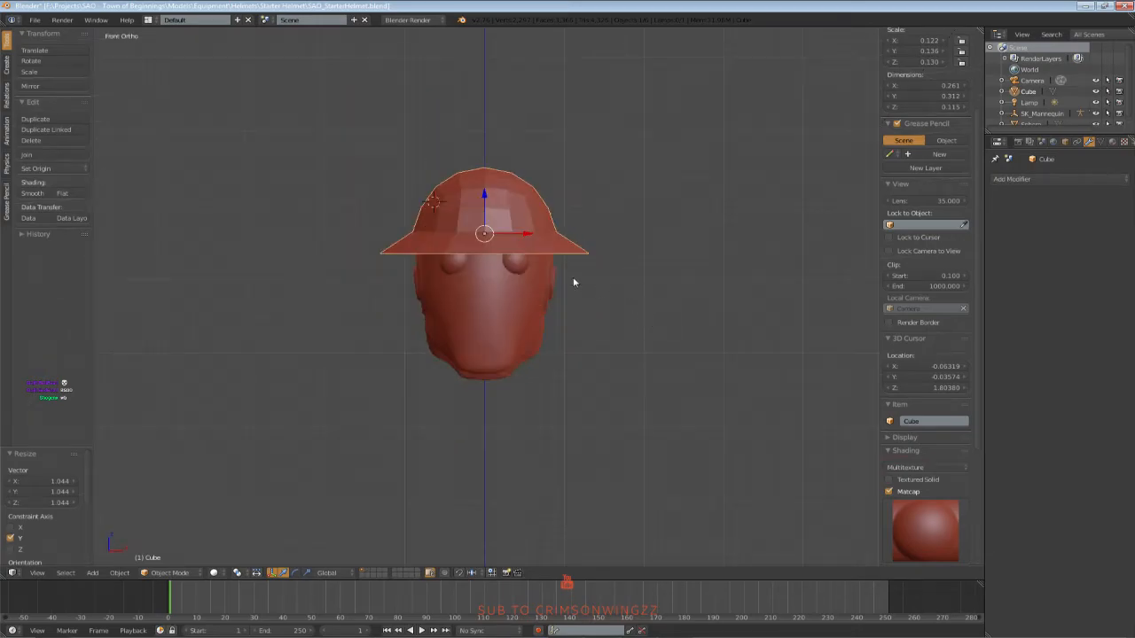
{"action": "key", "text": "Tab"}
{"action": "key", "text": "s"}
{"action": "left_click", "coordinate": [635, 246]}
{"action": "left_click_drag", "start_coordinate": [484, 215], "coordinate": [485, 219]}
{"action": "left_click_drag", "start_coordinate": [484, 223], "coordinate": [484, 223]}
{"action": "key", "text": "Tab"}
Narrow the brim's outer edge loop slightly along the X axis
{"action": "key", "text": "KP_5"}
{"action": "middle_click_drag", "start_coordinate": [480, 245], "coordinate": [367, 247]}
{"action": "scroll", "coordinate": [592, 288], "scroll_direction": "down", "scroll_amount": 2}
{"action": "key", "text": "Tab"}
{"action": "key", "text": "KP_7"}
{"action": "key", "text": "s"}
{"action": "key", "text": "x"}
{"action": "left_click", "coordinate": [534, 384]}
{"action": "key", "text": "Tab"}
Move the helmet object about 0.001 along the Y axis on the head
{"action": "key", "text": "KP_Divide"}
{"action": "key", "text": "KP_Divide"}
{"action": "scroll", "coordinate": [554, 265], "scroll_direction": "up", "scroll_amount": 1}
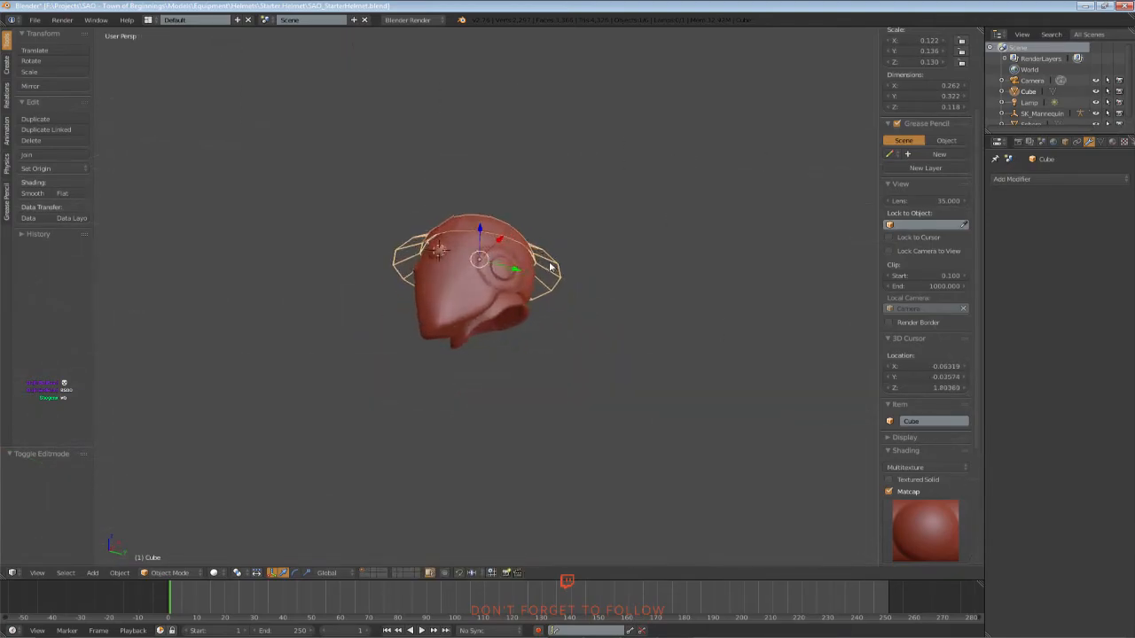
{"action": "middle_click_drag", "start_coordinate": [554, 266], "coordinate": [533, 265]}
{"action": "key", "text": "g"}
{"action": "key", "text": "y"}
{"action": "left_click", "coordinate": [529, 275]}
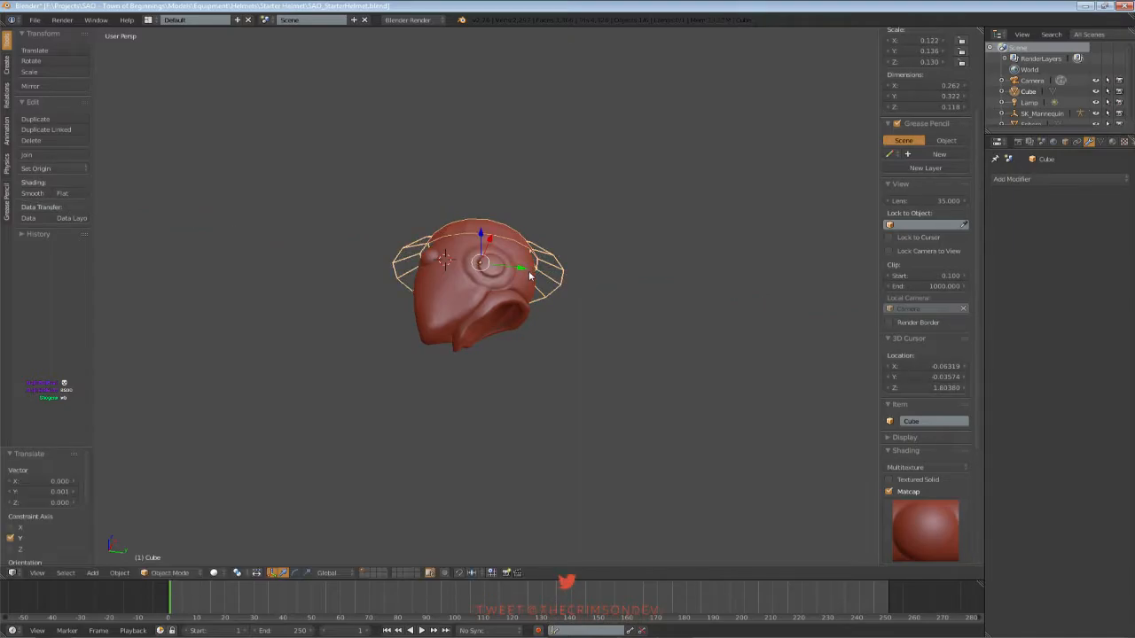
{"action": "middle_click_drag", "start_coordinate": [529, 276], "coordinate": [555, 320]}
{"action": "key", "text": "KP_Divide"}
{"action": "key", "text": "KP_Divide"}
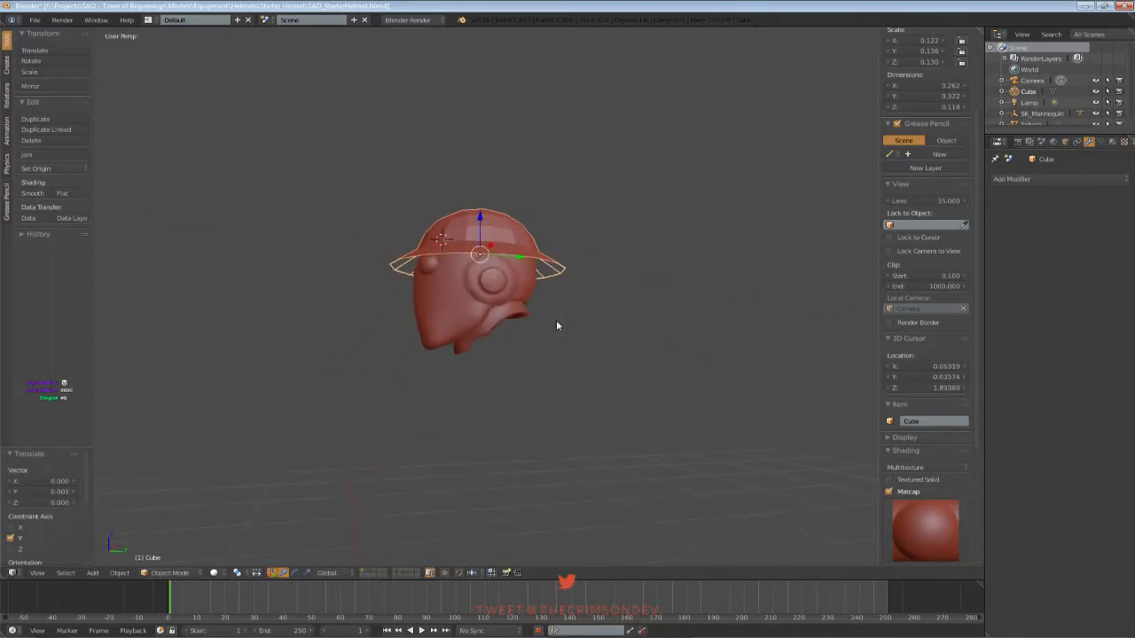
{"action": "key", "text": "r"}
{"action": "key", "text": "x"}
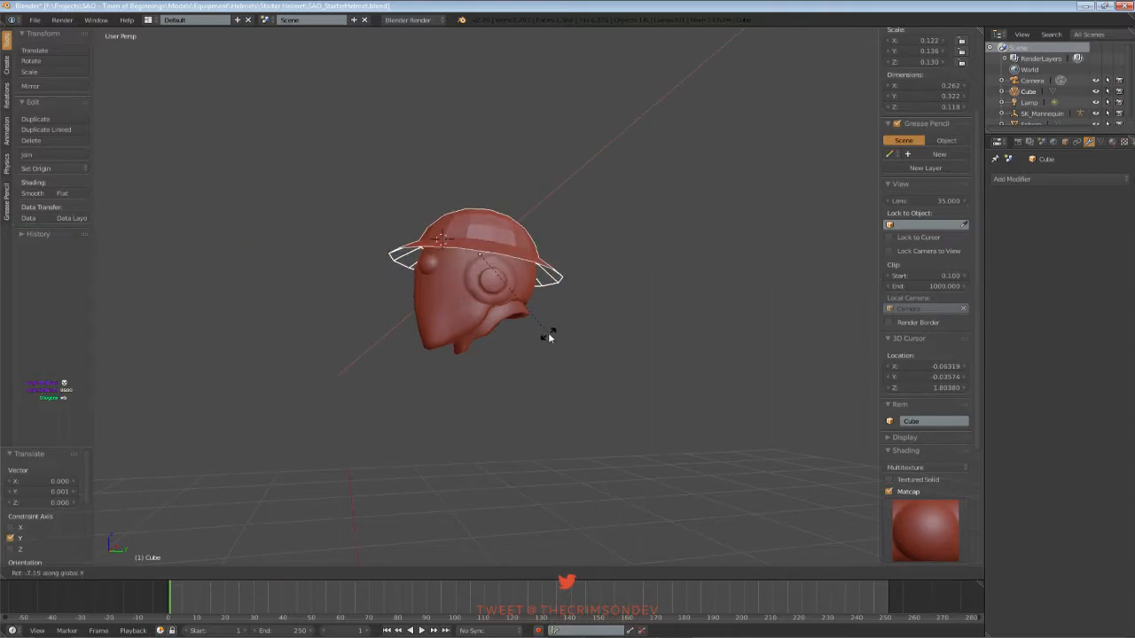
{"action": "right_click", "coordinate": [548, 332]}
Isolate the helmet, extrude the brim's outer edge loop in place and scale the new loop to about 0.97
{"action": "middle_click_drag", "start_coordinate": [548, 333], "coordinate": [523, 362]}
{"action": "key", "text": "KP_Divide"}
{"action": "scroll", "coordinate": [549, 366], "scroll_direction": "down", "scroll_amount": 4}
{"action": "key", "text": "Tab"}
{"action": "scroll", "coordinate": [503, 322], "scroll_direction": "up", "scroll_amount": 2}
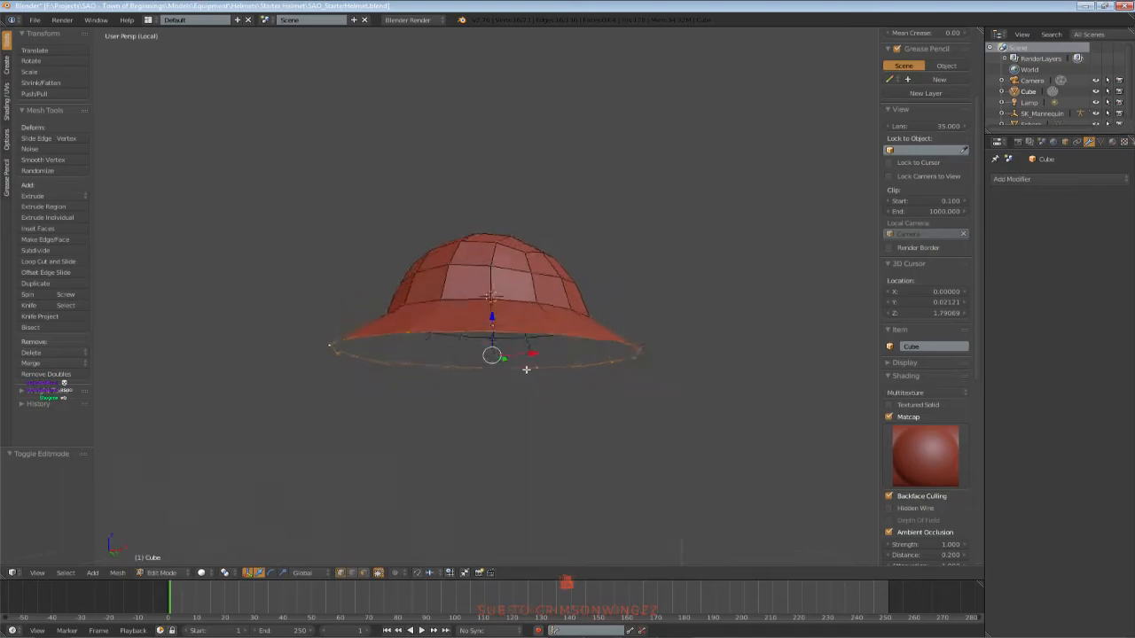
{"action": "key", "text": "KP_1"}
{"action": "scroll", "coordinate": [553, 397], "scroll_direction": "up", "scroll_amount": 2}
{"action": "middle_click_drag", "start_coordinate": [554, 398], "coordinate": [558, 372]}
{"action": "key", "text": "KP_1"}
{"action": "key", "text": "e"}
{"action": "right_click", "coordinate": [675, 434]}
{"action": "key", "text": "s"}
{"action": "left_click", "coordinate": [668, 431]}
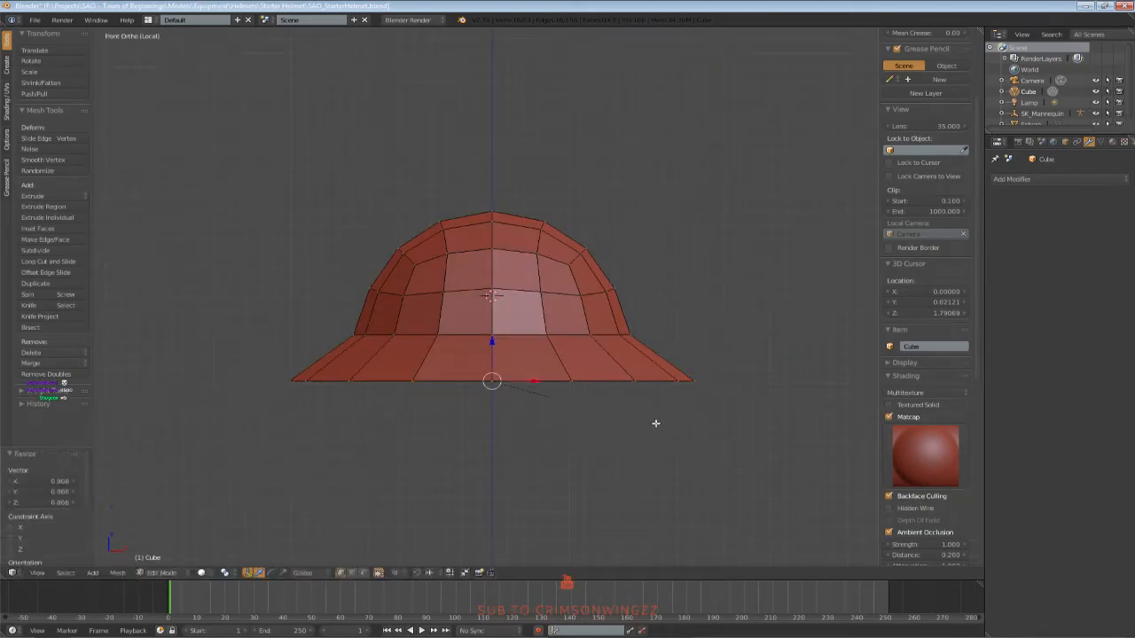
Lower the extruded brim loop slightly to form a rim thickness and scale it by 1.008
{"action": "left_click_drag", "start_coordinate": [492, 343], "coordinate": [492, 345]}
{"action": "middle_click_drag", "start_coordinate": [562, 380], "coordinate": [510, 358]}
{"action": "left_click_drag", "start_coordinate": [492, 343], "coordinate": [492, 347]}
{"action": "key", "text": "s"}
{"action": "left_click", "coordinate": [722, 382]}
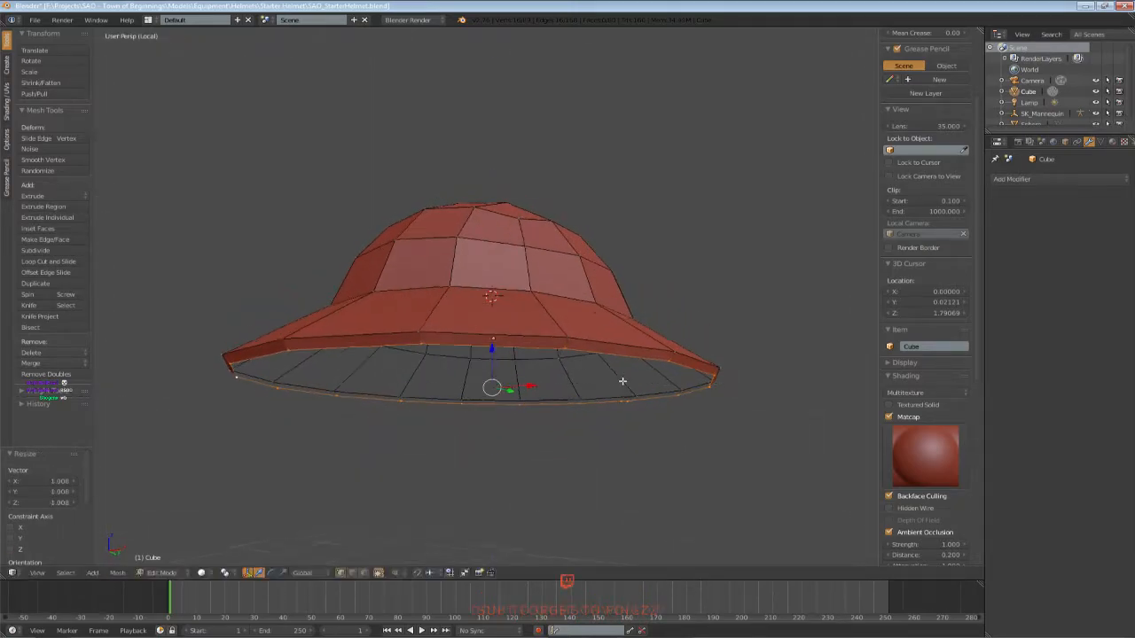
Extrude the lower rim loop up about 0.036 along Z to the dome's base and scale it to 0.657
{"action": "middle_click_drag", "start_coordinate": [612, 377], "coordinate": [686, 390]}
{"action": "key", "text": "KP_1"}
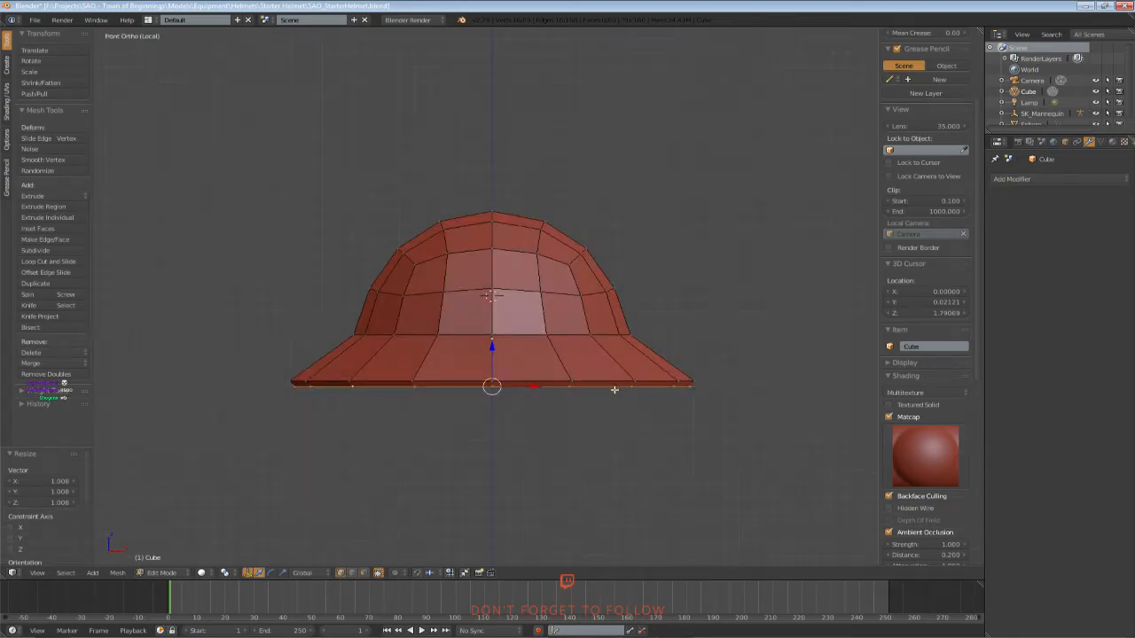
{"action": "key", "text": "e"}
{"action": "key", "text": "z"}
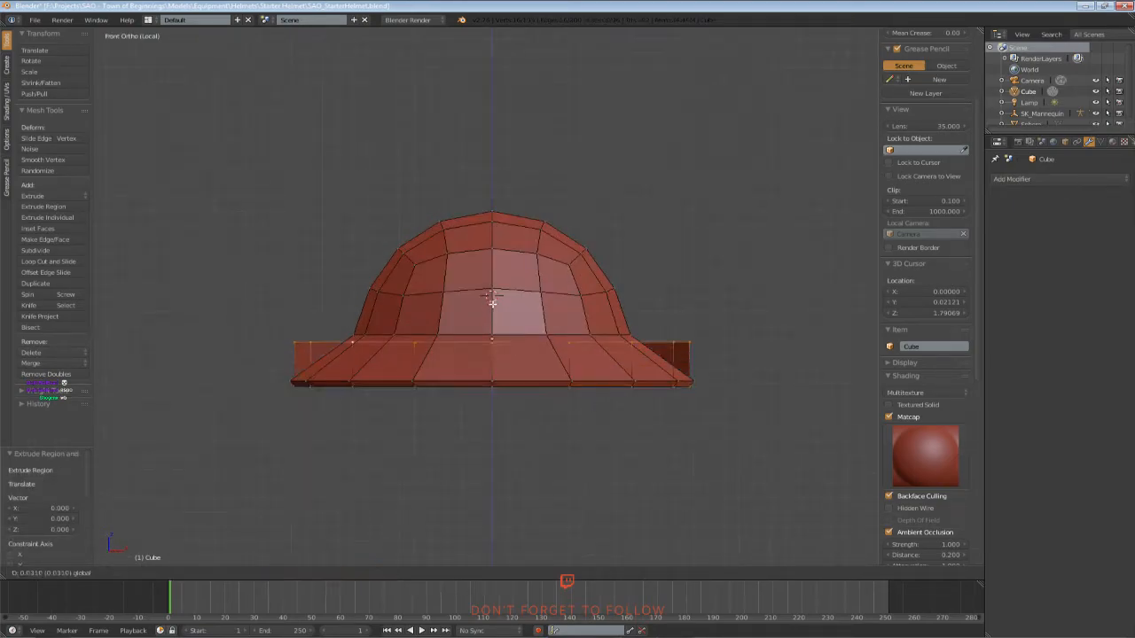
{"action": "left_click", "coordinate": [689, 327]}
{"action": "key", "text": "z"}
{"action": "key", "text": "s"}
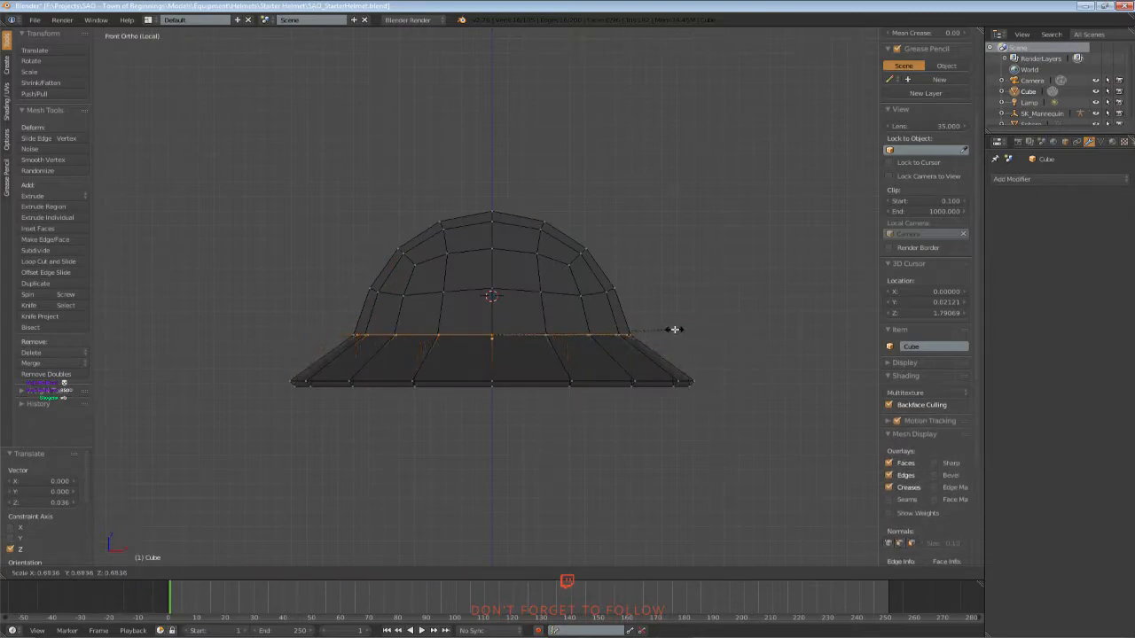
{"action": "left_click", "coordinate": [666, 329]}
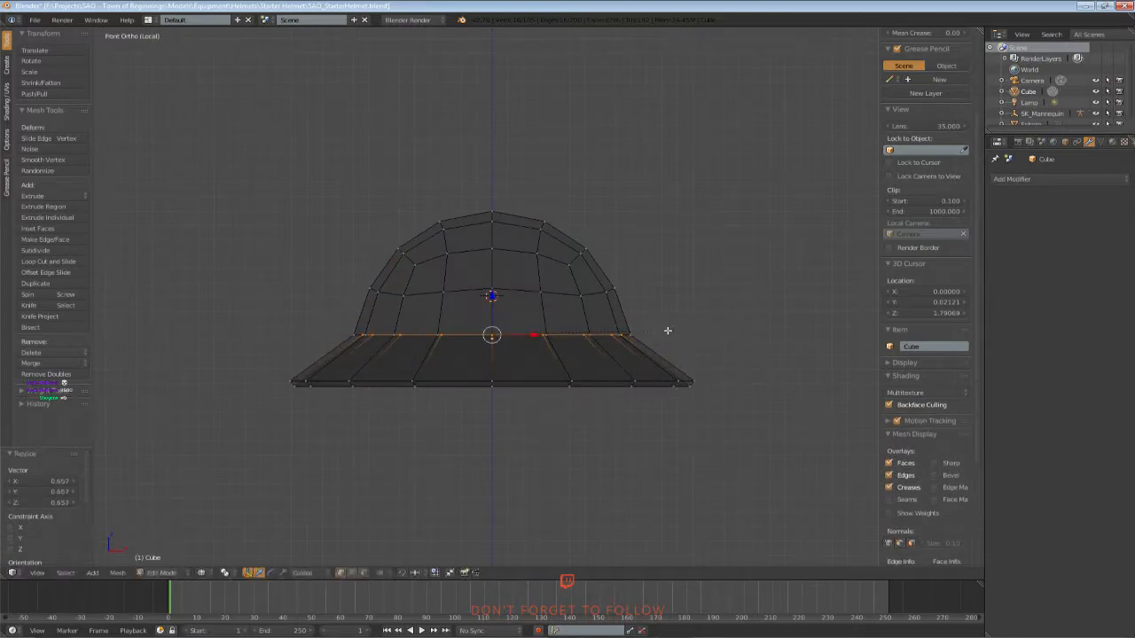
Scale the brim's inner edge loop to about 0.98 along the X axis to match the dome's outline
{"action": "key", "text": "KP_7"}
{"action": "key", "text": "s"}
{"action": "key", "text": "x"}
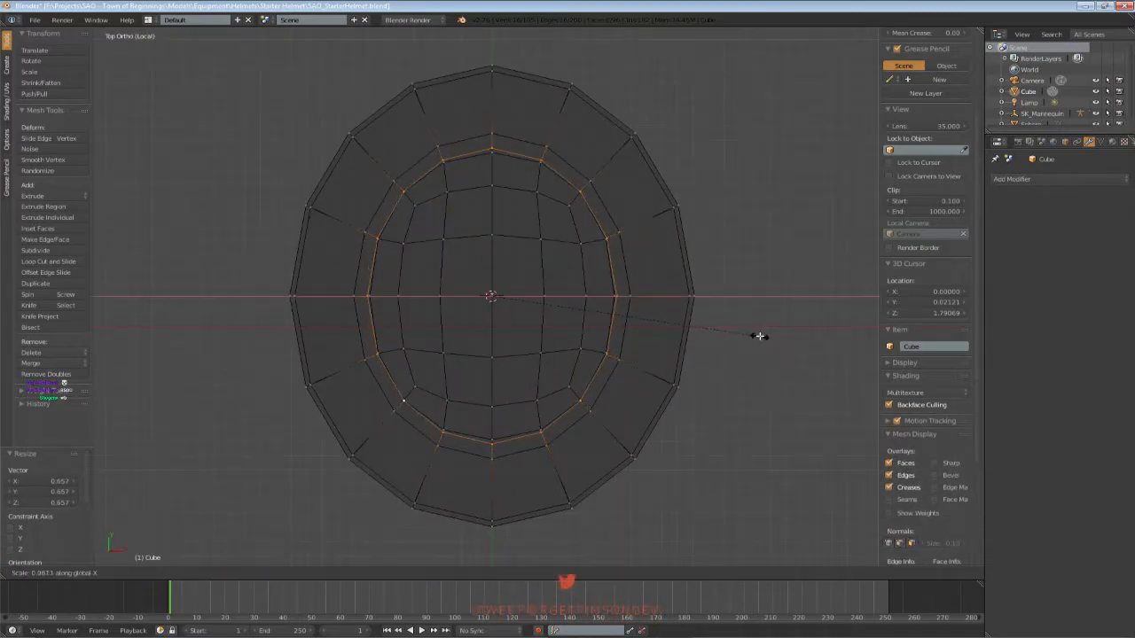
{"action": "left_click", "coordinate": [760, 336]}
{"action": "key", "text": "z"}
Select all of the dome's geometry above the brim and duplicate it in place
{"action": "mouse_move", "coordinate": [600, 372]}
{"action": "middle_mouse_down"}
{"action": "mouse_move", "coordinate": [570, 213]}
{"action": "mouse_move", "coordinate": [523, 274]}
{"action": "middle_mouse_up"}
{"action": "key", "text": "KP_1"}
{"action": "key", "text": "a"}
{"action": "key", "text": "z"}
{"action": "key", "text": "b"}
{"action": "left_click_drag", "start_coordinate": [355, 222], "coordinate": [621, 334]}
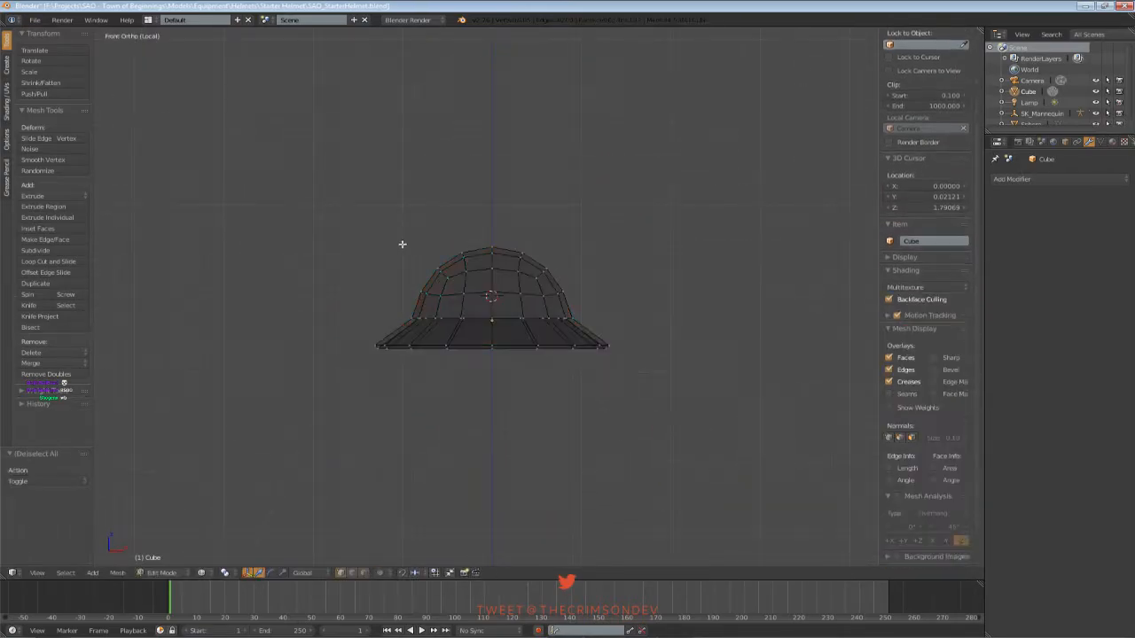
{"action": "key", "text": "z"}
{"action": "middle_click_drag", "start_coordinate": [505, 344], "coordinate": [430, 400]}
{"action": "key", "text": "shift+d"}
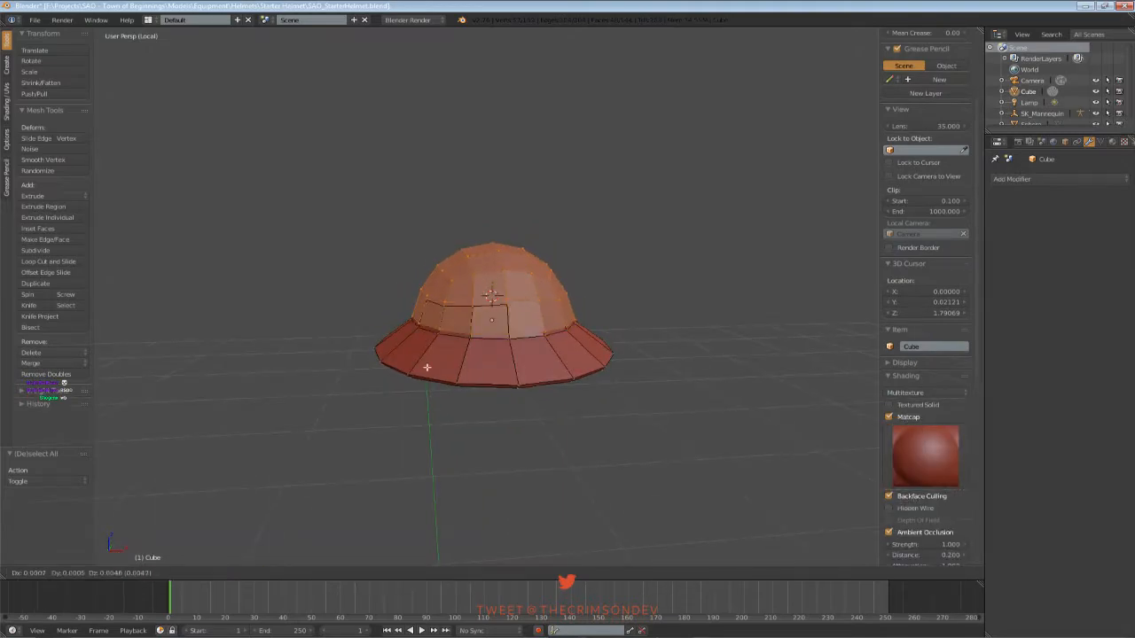
{"action": "right_click", "coordinate": [401, 366]}
Scale the duplicated dome to about 0.906 to make an inner shell
{"action": "key", "text": "KP_1"}
{"action": "key", "text": "z"}
{"action": "key", "text": "s"}
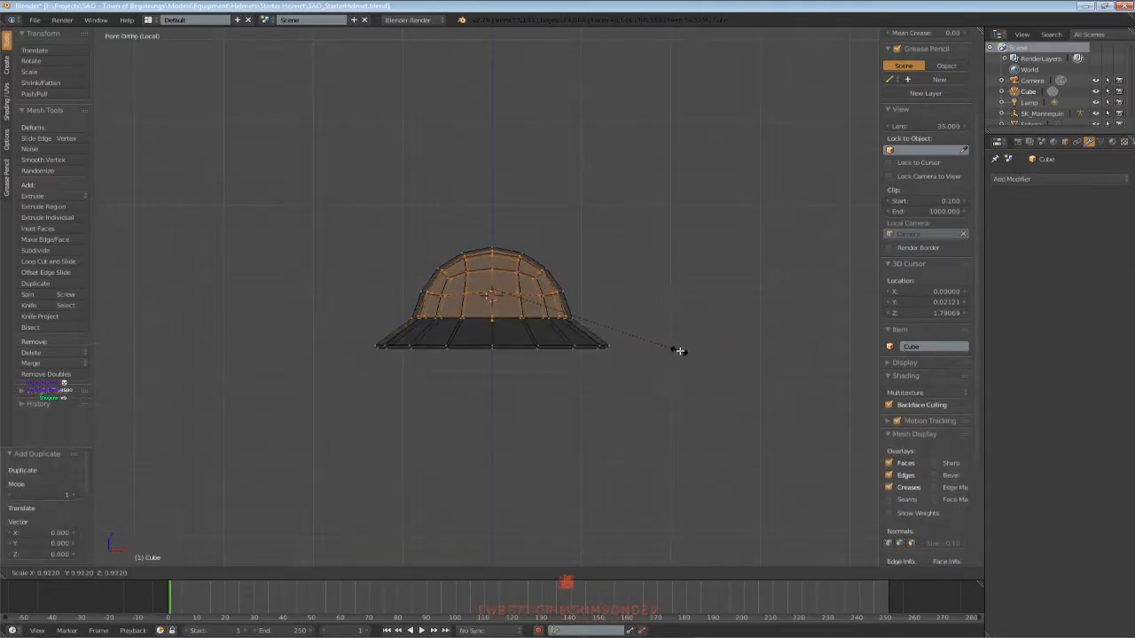
{"action": "left_click", "coordinate": [674, 351]}
Lower the inner dome to the top of the brim, scale it to about 0.984 and nudge it slightly along Z
{"action": "scroll", "coordinate": [471, 198], "scroll_direction": "up", "scroll_amount": 5}
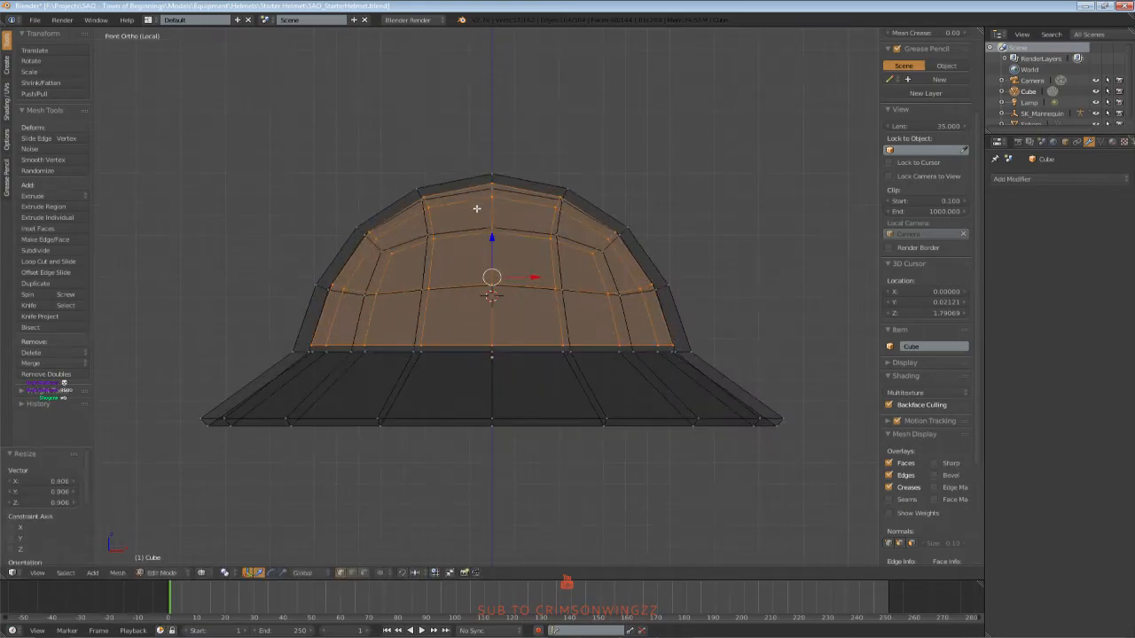
{"action": "key", "text": "g"}
{"action": "key", "text": "z"}
{"action": "left_click", "coordinate": [492, 243]}
{"action": "key", "text": "s"}
{"action": "left_click", "coordinate": [771, 294]}
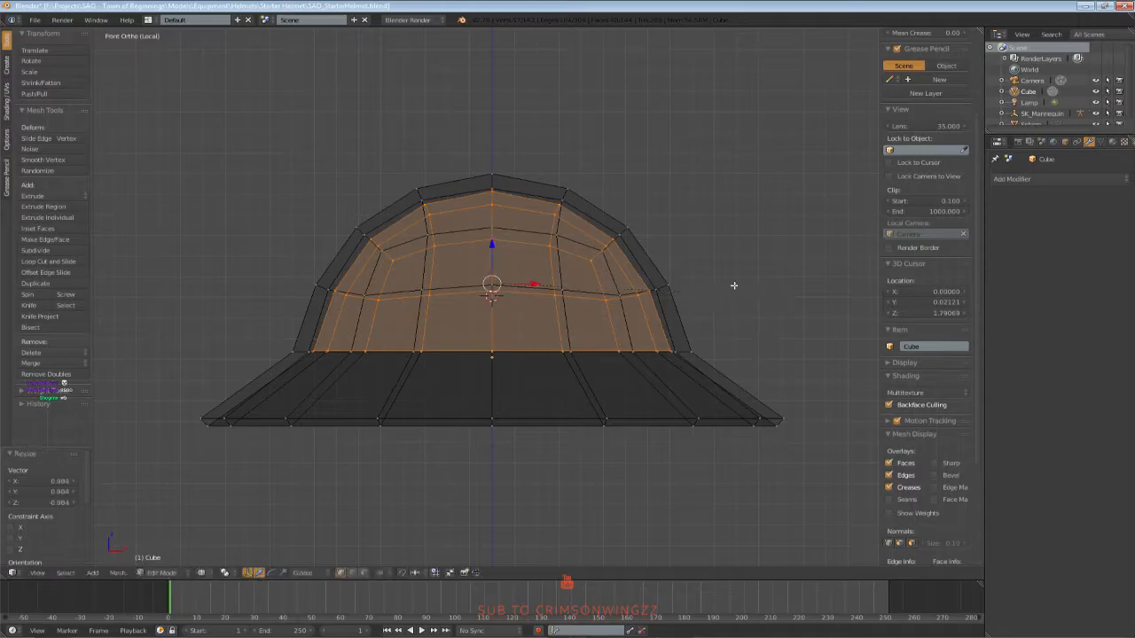
{"action": "left_click_drag", "start_coordinate": [494, 248], "coordinate": [495, 246]}
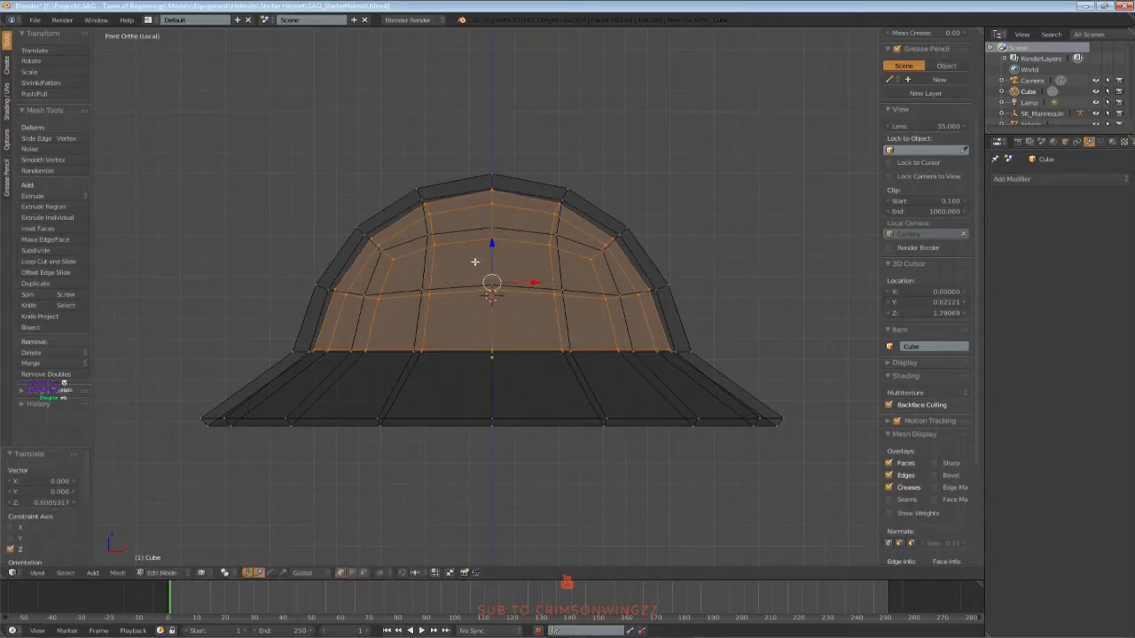
Switch to face selection and flip the normals of the inner dome
{"action": "key", "text": "z"}
{"action": "left_click", "coordinate": [364, 572]}
{"action": "middle_click_drag", "start_coordinate": [372, 558], "coordinate": [427, 372]}
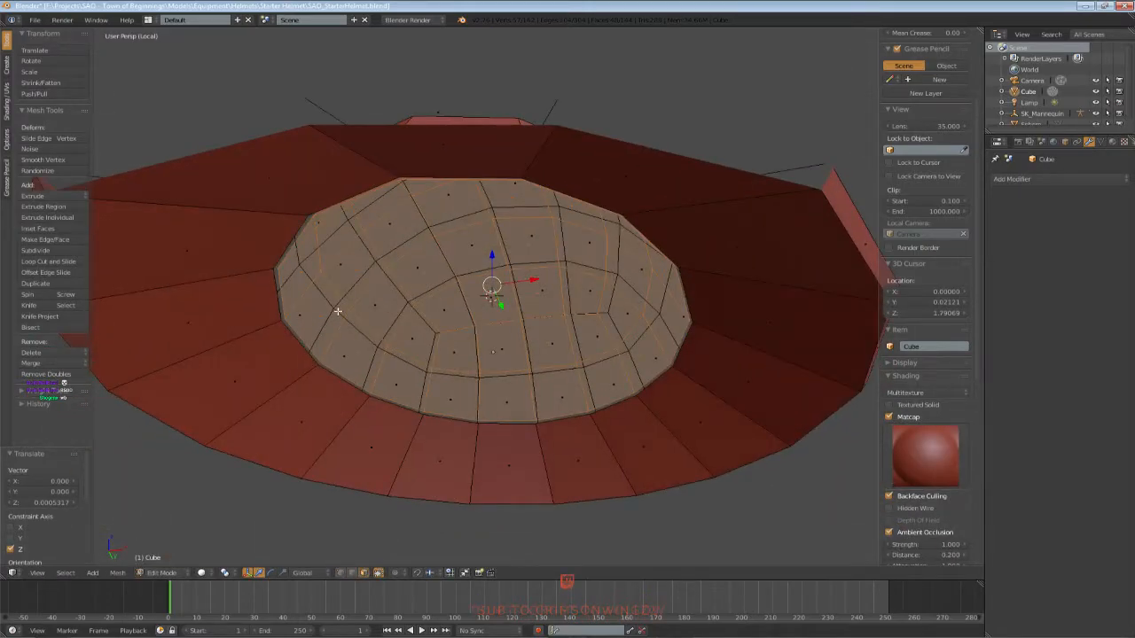
{"action": "key", "text": "z"}
{"action": "key", "text": "z"}
{"action": "middle_click_drag", "start_coordinate": [307, 321], "coordinate": [257, 324]}
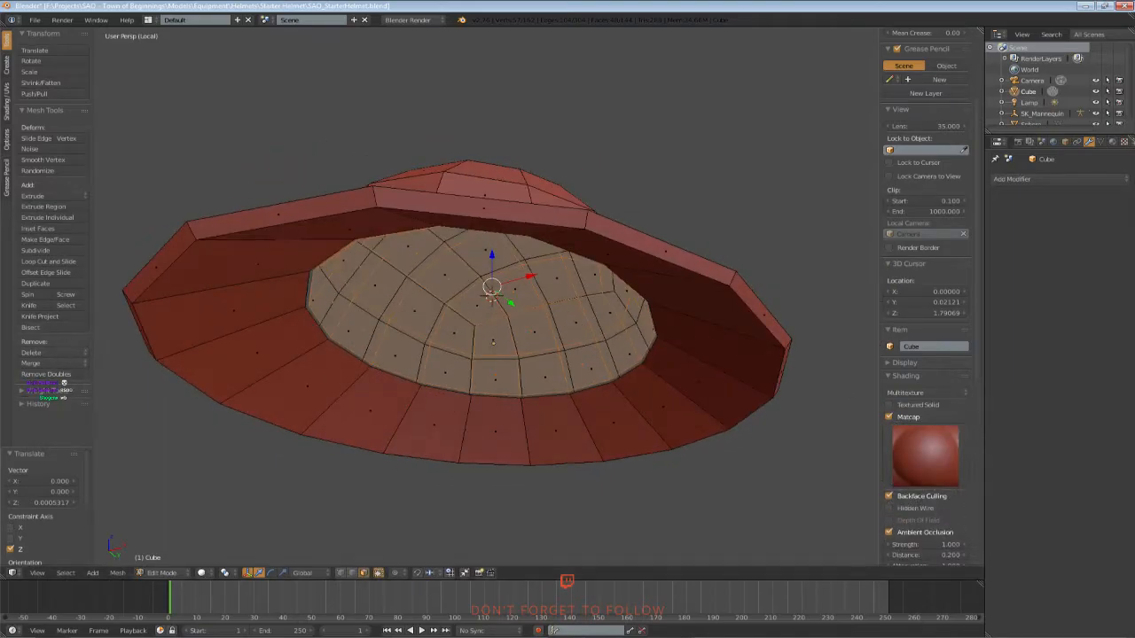
{"action": "left_click", "coordinate": [7, 102]}
{"action": "left_click", "coordinate": [41, 140]}
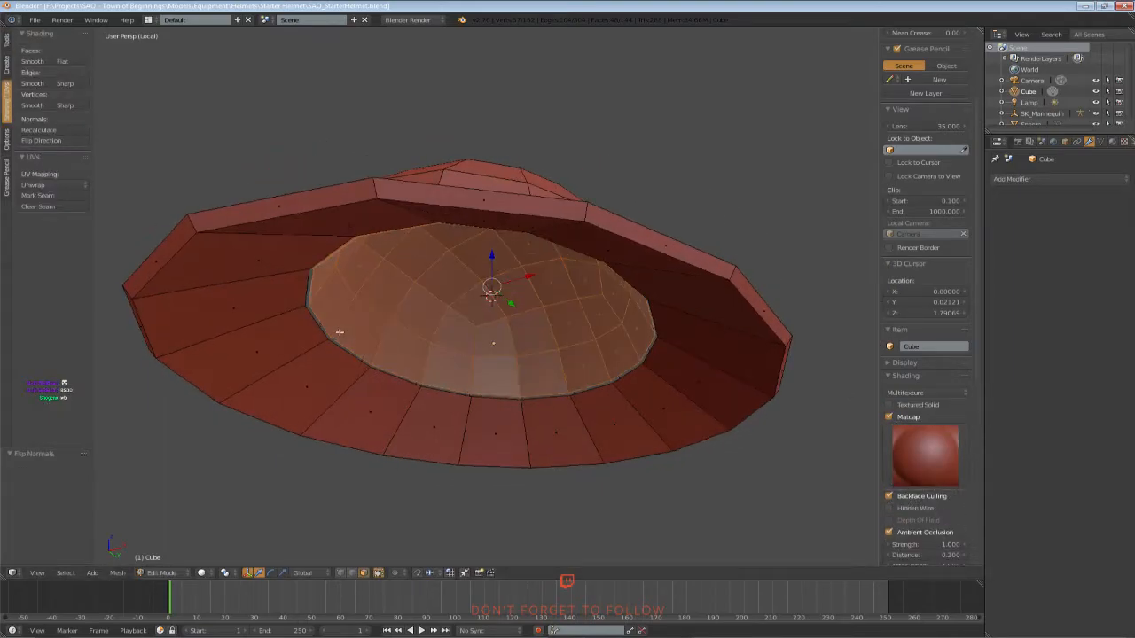
Delete the lowest ring of faces on the inner dome
{"action": "key", "text": "a"}
{"action": "key", "text": "x"}
{"action": "left_click", "coordinate": [341, 335]}
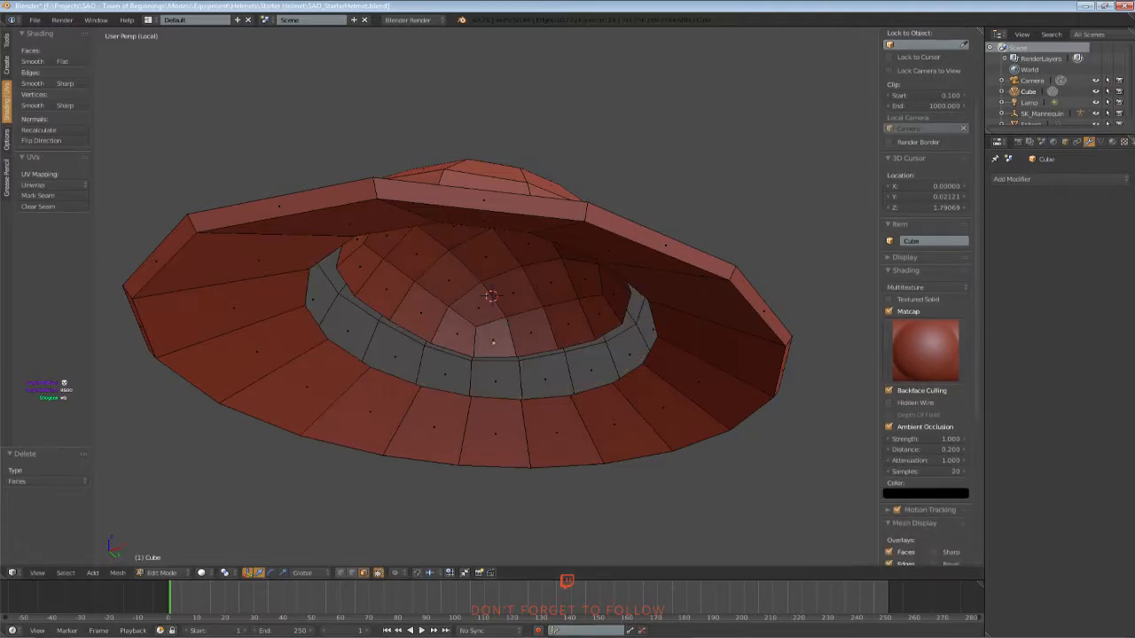
Select the inner dome's lower edge loop and the brim's inner edge loop and connect them with Bridge Edge Loops
{"action": "left_click", "coordinate": [433, 573]}
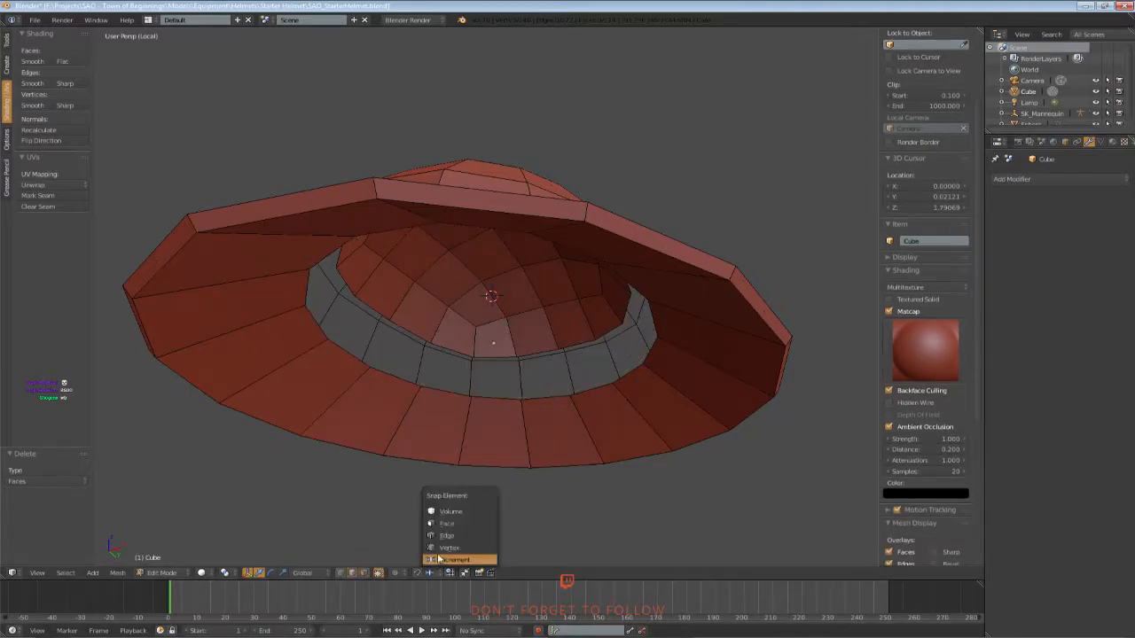
{"action": "left_click", "coordinate": [439, 556]}
{"action": "left_click", "coordinate": [227, 572]}
{"action": "left_click", "coordinate": [236, 560]}
{"action": "key", "text": "a"}
{"action": "key", "text": "a"}
{"action": "right_click", "coordinate": [368, 307], "text": "alt"}
{"action": "right_click", "coordinate": [350, 348], "text": "alt+shift"}
{"action": "key", "text": "alt+e"}
{"action": "key", "text": "w"}
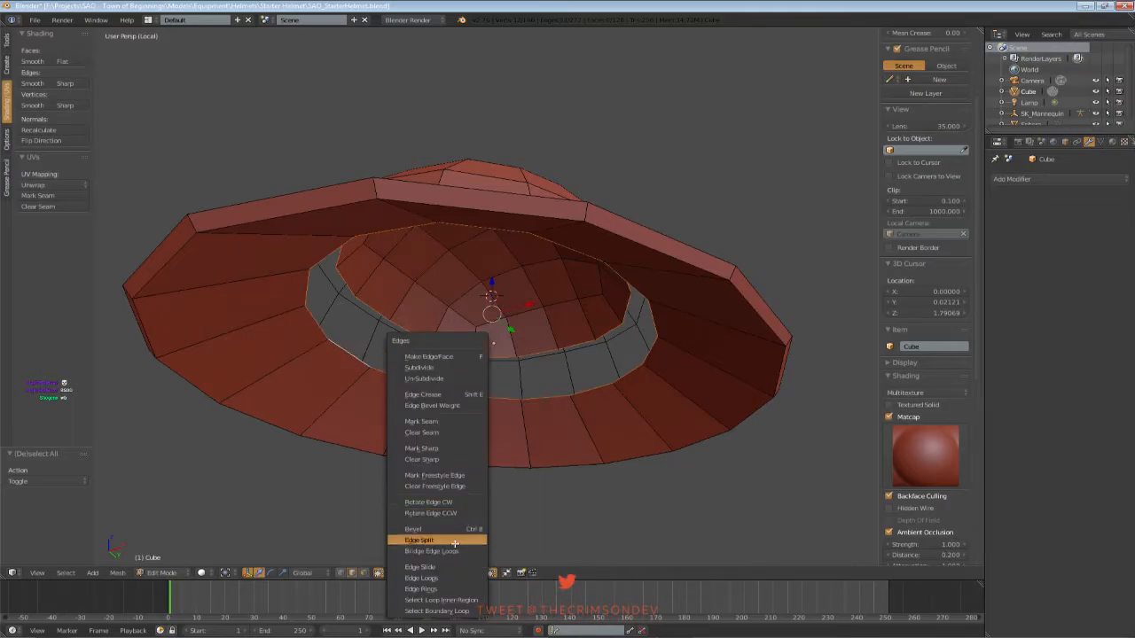
{"action": "left_click", "coordinate": [443, 550]}
Clear the mesh selection and save the helmet file over the existing version
{"action": "key", "text": "a"}
{"action": "key", "text": "ctrl+s"}
{"action": "left_click", "coordinate": [461, 408]}
{"action": "key", "text": "Tab"}
{"action": "scroll", "coordinate": [493, 392], "scroll_direction": "down", "scroll_amount": 8}
{"action": "middle_click_drag", "start_coordinate": [493, 391], "coordinate": [417, 418]}
{"action": "key", "text": "ctrl+s"}
{"action": "left_click", "coordinate": [530, 381]}
{"action": "scroll", "coordinate": [423, 398], "scroll_direction": "up", "scroll_amount": 5}
{"action": "scroll", "coordinate": [456, 443], "scroll_direction": "down", "scroll_amount": 2}
{"action": "key", "text": "a"}
{"action": "key", "text": "ctrl+s"}
{"action": "left_click", "coordinate": [442, 386]}
Try a bevel on the helmet mesh, then clear the selection
{"action": "scroll", "coordinate": [442, 387], "scroll_direction": "down", "scroll_amount": 2}
{"action": "scroll", "coordinate": [418, 418], "scroll_direction": "up", "scroll_amount": 1}
{"action": "right_click", "coordinate": [507, 358]}
{"action": "key", "text": "Tab"}
{"action": "mouse_move", "coordinate": [507, 358]}
{"action": "middle_mouse_down"}
{"action": "mouse_move", "coordinate": [575, 253]}
{"action": "mouse_move", "coordinate": [573, 364]}
{"action": "middle_mouse_up"}
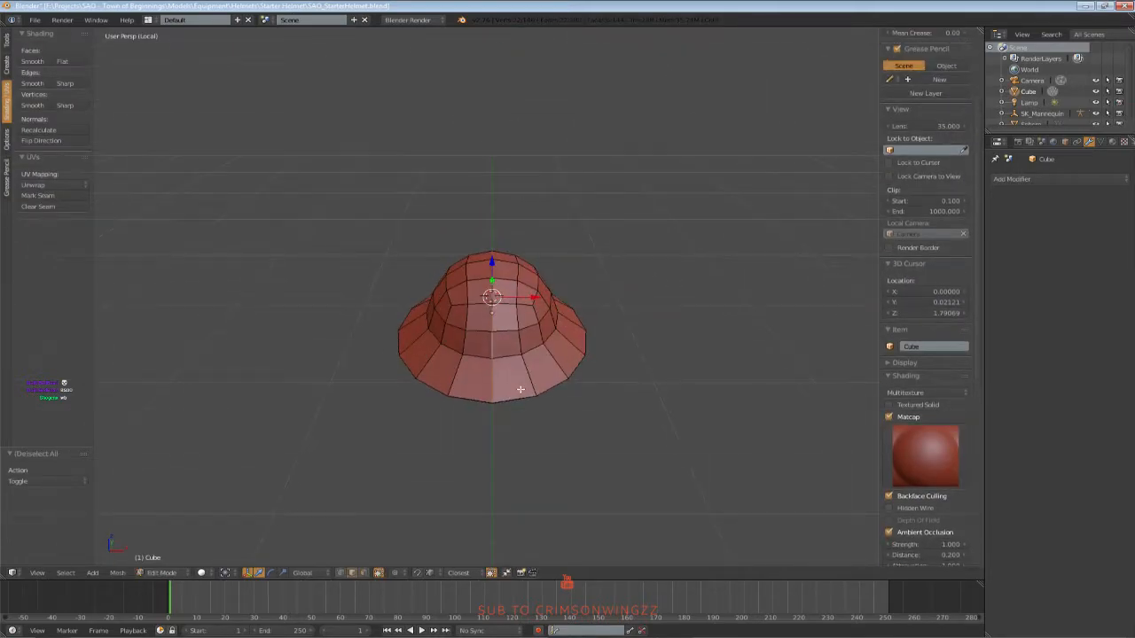
{"action": "middle_click_drag", "start_coordinate": [520, 397], "coordinate": [523, 381]}
{"action": "key", "text": "ctrl+b"}
{"action": "left_click", "coordinate": [730, 393]}
{"action": "key", "text": "Tab"}
{"action": "middle_click_drag", "start_coordinate": [730, 393], "coordinate": [554, 449]}
{"action": "key", "text": "Tab"}
{"action": "key", "text": "a"}
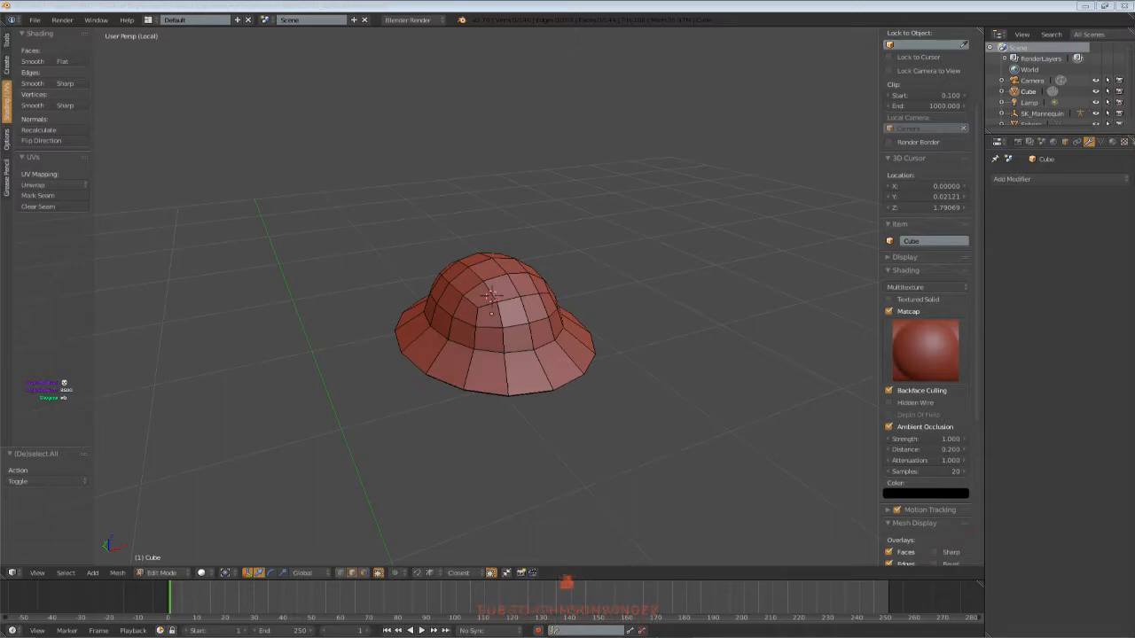
Select the centre edge loop running front to back over the helmet and bevel it by about 0.143 with one segment
{"action": "middle_click_drag", "start_coordinate": [577, 375], "coordinate": [449, 403]}
{"action": "scroll", "coordinate": [540, 395], "scroll_direction": "up", "scroll_amount": 2}
{"action": "mouse_move", "coordinate": [500, 359]}
{"action": "middle_mouse_down"}
{"action": "mouse_move", "coordinate": [470, 400]}
{"action": "mouse_move", "coordinate": [377, 431]}
{"action": "mouse_move", "coordinate": [469, 372]}
{"action": "mouse_move", "coordinate": [494, 380]}
{"action": "middle_mouse_up"}
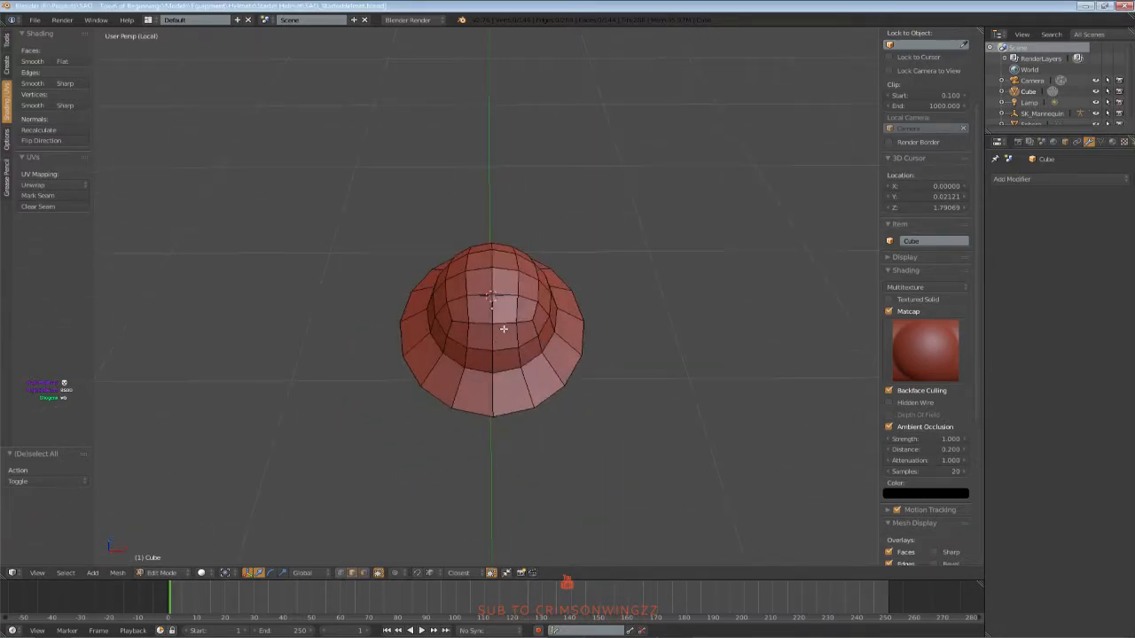
{"action": "middle_click_drag", "start_coordinate": [487, 338], "coordinate": [490, 395]}
{"action": "right_click", "coordinate": [499, 390], "text": "alt"}
{"action": "key", "text": "ctrl+b"}
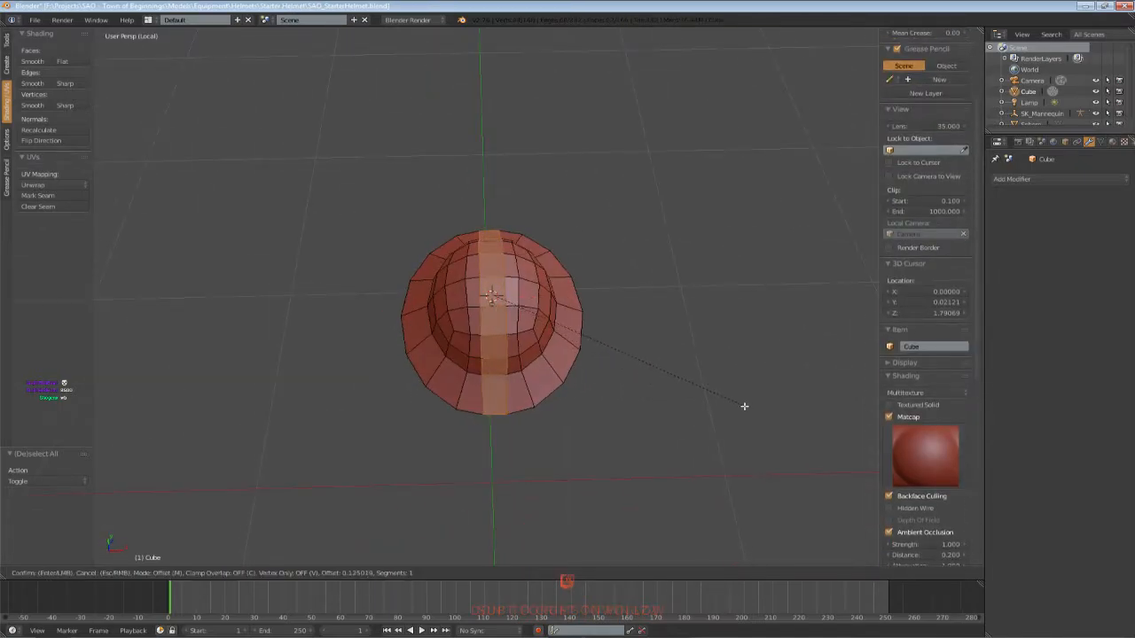
{"action": "left_click", "coordinate": [750, 407]}
{"action": "middle_click_drag", "start_coordinate": [530, 420], "coordinate": [508, 447]}
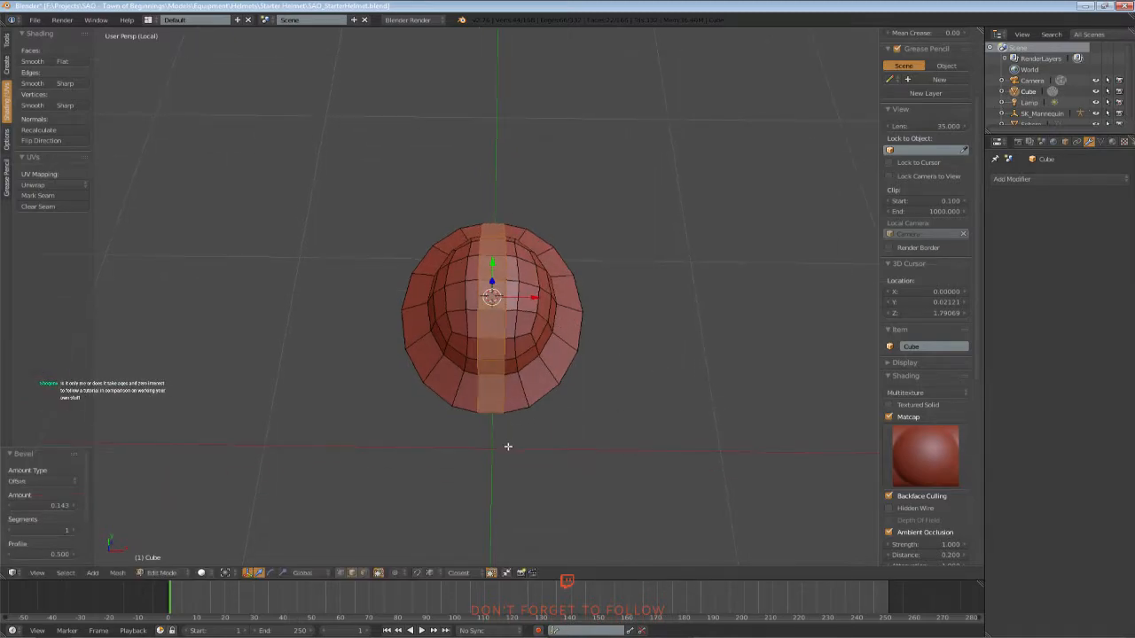
{"action": "middle_click_drag", "start_coordinate": [508, 447], "coordinate": [522, 382]}
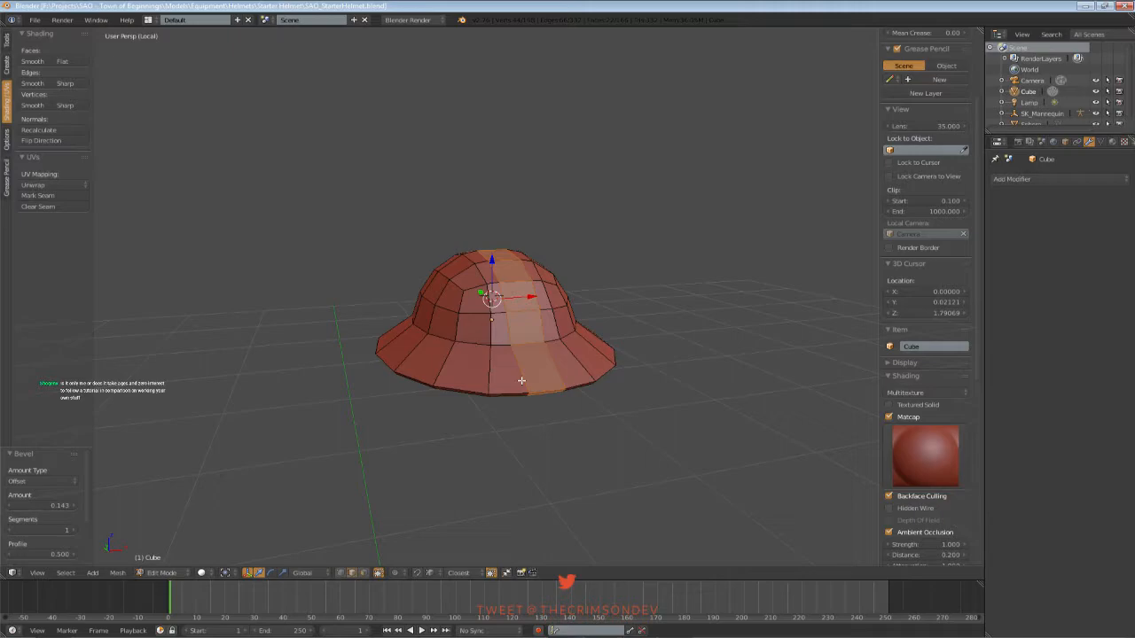
{"action": "middle_click_drag", "start_coordinate": [520, 381], "coordinate": [471, 394]}
{"action": "key", "text": "Tab"}
{"action": "scroll", "coordinate": [489, 444], "scroll_direction": "down", "scroll_amount": 3}
{"action": "scroll", "coordinate": [484, 395], "scroll_direction": "up", "scroll_amount": 2}
{"action": "key", "text": "Tab"}
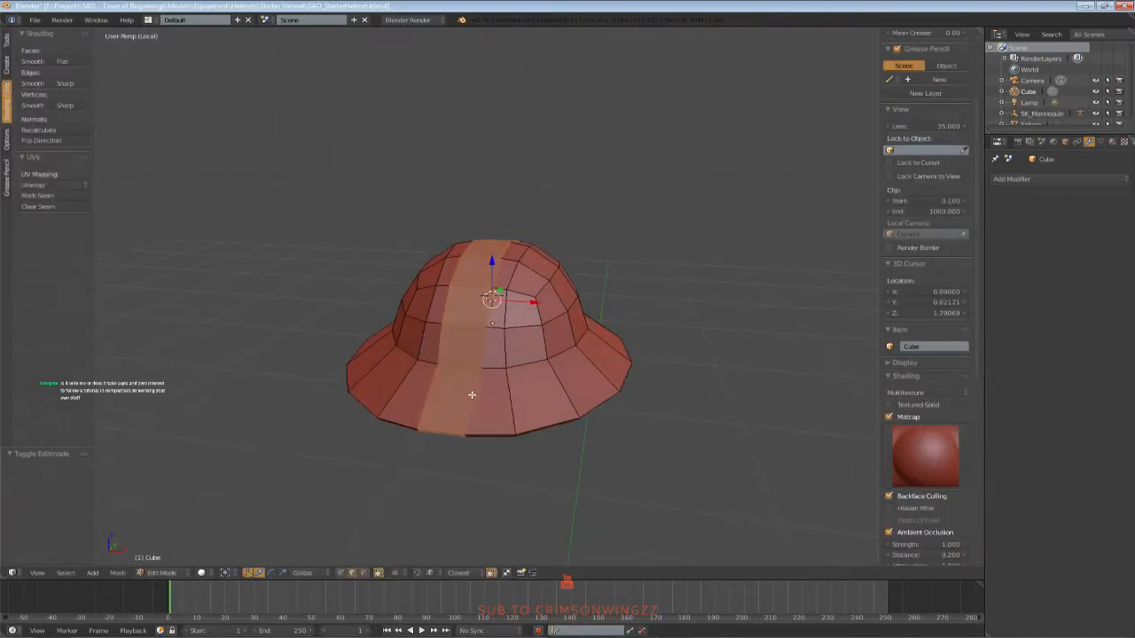
Clear the mesh selection, save the helmet file and return to object mode
{"action": "right_click", "coordinate": [472, 395]}
{"action": "key", "text": "a"}
{"action": "key", "text": "ctrl+s"}
{"action": "key", "text": "Tab"}
{"action": "scroll", "coordinate": [501, 392], "scroll_direction": "down", "scroll_amount": 3}
{"action": "scroll", "coordinate": [501, 392], "scroll_direction": "up", "scroll_amount": 3}
{"action": "key", "text": "Tab"}
{"action": "key", "text": "Tab"}
Enable Auto Smooth in the helmet's mesh normals and apply smooth shading to the object
{"action": "left_click", "coordinate": [1068, 179]}
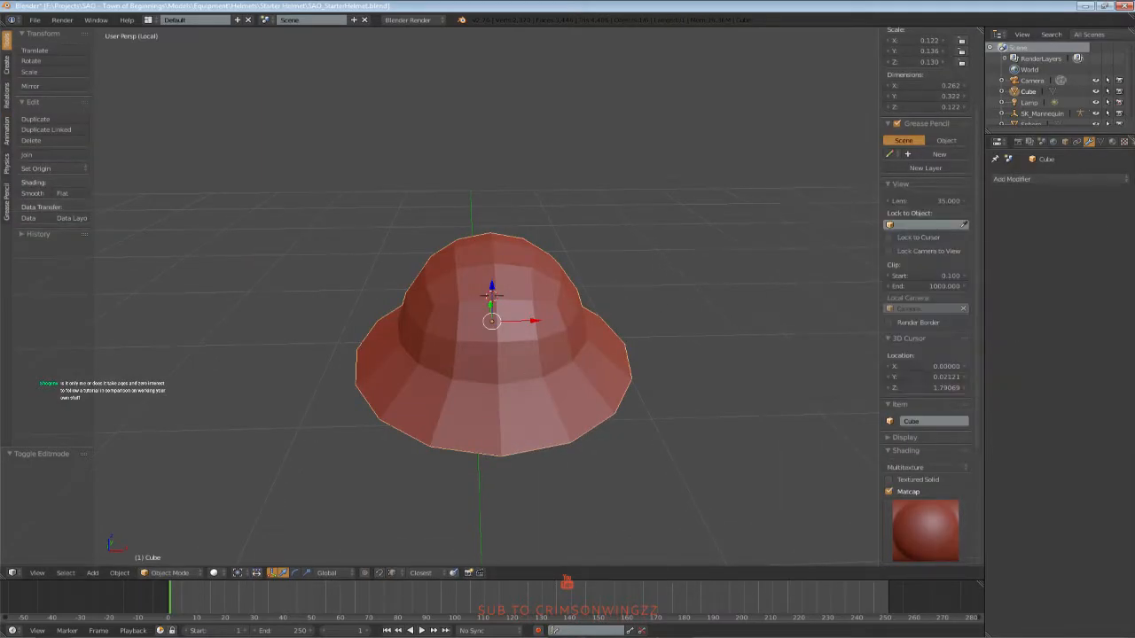
{"action": "left_click", "coordinate": [1100, 142]}
{"action": "left_click", "coordinate": [995, 213]}
{"action": "middle_click_drag", "start_coordinate": [469, 286], "coordinate": [418, 254]}
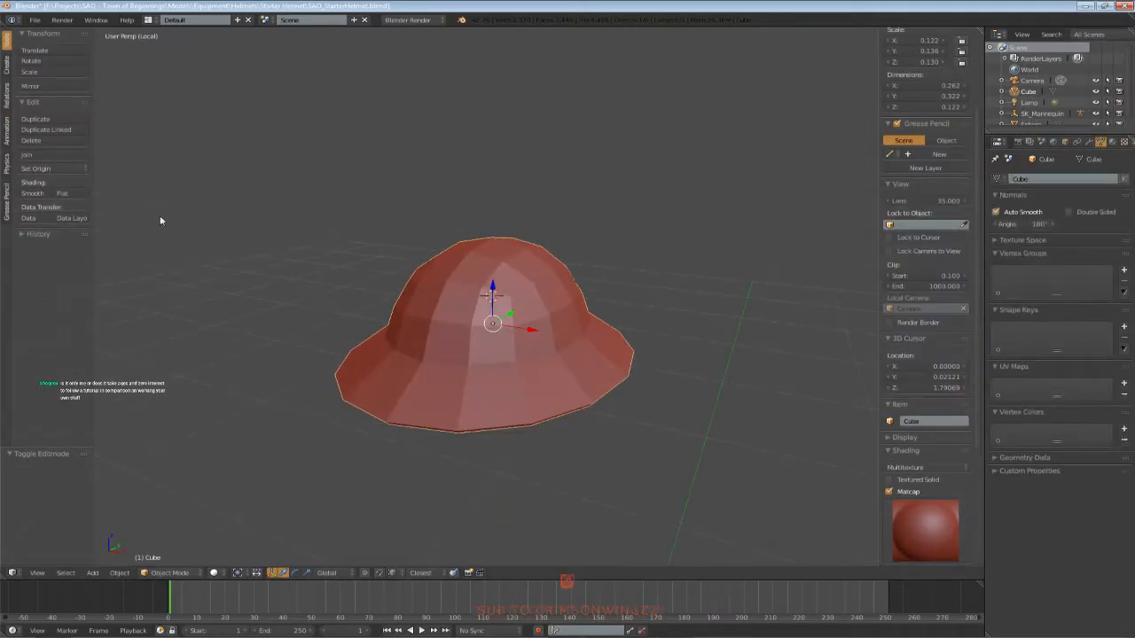
{"action": "left_click", "coordinate": [30, 193]}
Mark the brim's rim and the dome-to-brim edge loops as sharp edges
{"action": "key", "text": "Tab"}
{"action": "key", "text": "a"}
{"action": "left_click", "coordinate": [69, 86]}
{"action": "key", "text": "a"}
{"action": "middle_click_drag", "start_coordinate": [454, 440], "coordinate": [446, 388]}
{"action": "key", "text": "Tab"}
{"action": "key", "text": "Tab"}
{"action": "key", "text": "Tab"}
{"action": "key", "text": "Tab"}
{"action": "key", "text": "a"}
{"action": "key", "text": "a"}
{"action": "key", "text": "a"}
Select the inner shell's lower edge loop and mark it as sharp
{"action": "right_click", "coordinate": [408, 281], "text": "alt"}
{"action": "left_click", "coordinate": [69, 85]}
{"action": "key", "text": "a"}
{"action": "right_click", "coordinate": [437, 340], "text": "alt"}
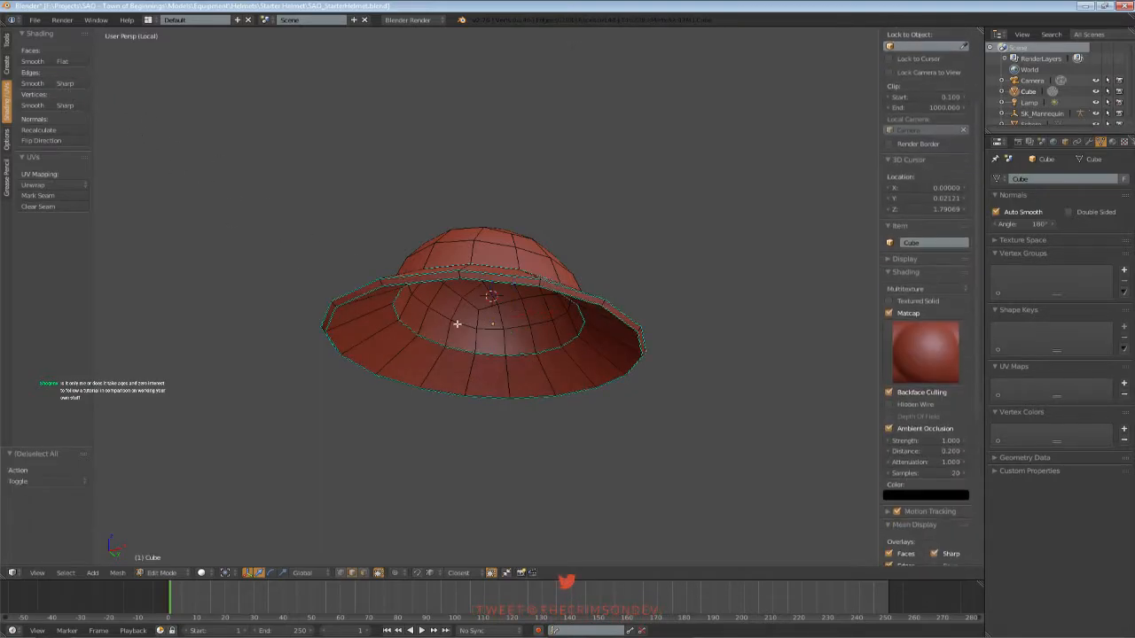
{"action": "key", "text": "Tab"}
{"action": "middle_click_drag", "start_coordinate": [460, 360], "coordinate": [494, 432]}
{"action": "key", "text": "Tab"}
{"action": "key", "text": "Tab"}
Bevel the helmet's front-to-back centre edge loop by about 0.136 with one segment
{"action": "scroll", "coordinate": [514, 398], "scroll_direction": "down", "scroll_amount": 2}
{"action": "scroll", "coordinate": [443, 387], "scroll_direction": "up", "scroll_amount": 2}
{"action": "key", "text": "Tab"}
{"action": "key", "text": "a"}
{"action": "key", "text": "ctrl+b"}
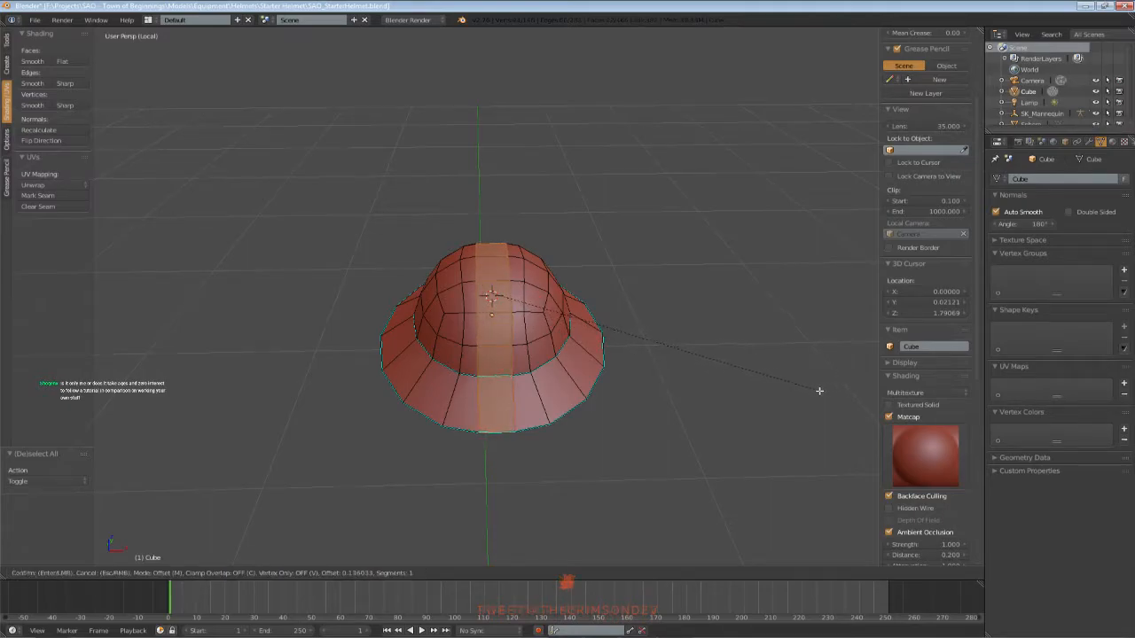
{"action": "left_click", "coordinate": [812, 391]}
{"action": "key", "text": "a"}
Examine the bevelled centre strip and its two border edge loops from several angles in object and edit mode
{"action": "middle_click_drag", "start_coordinate": [479, 383], "coordinate": [517, 435]}
{"action": "scroll", "coordinate": [517, 435], "scroll_direction": "up", "scroll_amount": 1}
{"action": "key", "text": "Tab"}
{"action": "key", "text": "Tab"}
{"action": "key", "text": "a"}
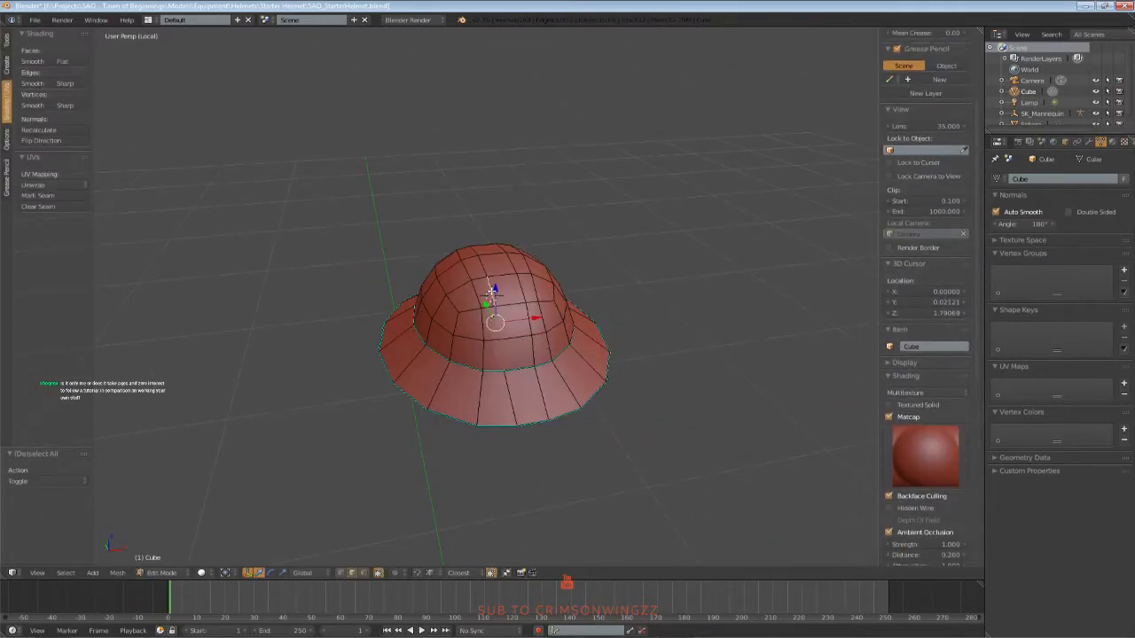
{"action": "middle_click_drag", "start_coordinate": [492, 292], "coordinate": [499, 335]}
{"action": "scroll", "coordinate": [499, 337], "scroll_direction": "up", "scroll_amount": 1}
{"action": "key", "text": "a"}
{"action": "right_click", "coordinate": [506, 348], "text": "alt"}
{"action": "right_click", "coordinate": [543, 346], "text": "alt+shift"}
{"action": "key", "text": "Tab"}
{"action": "middle_click_drag", "start_coordinate": [535, 191], "coordinate": [495, 164]}
{"action": "key", "text": "Tab"}
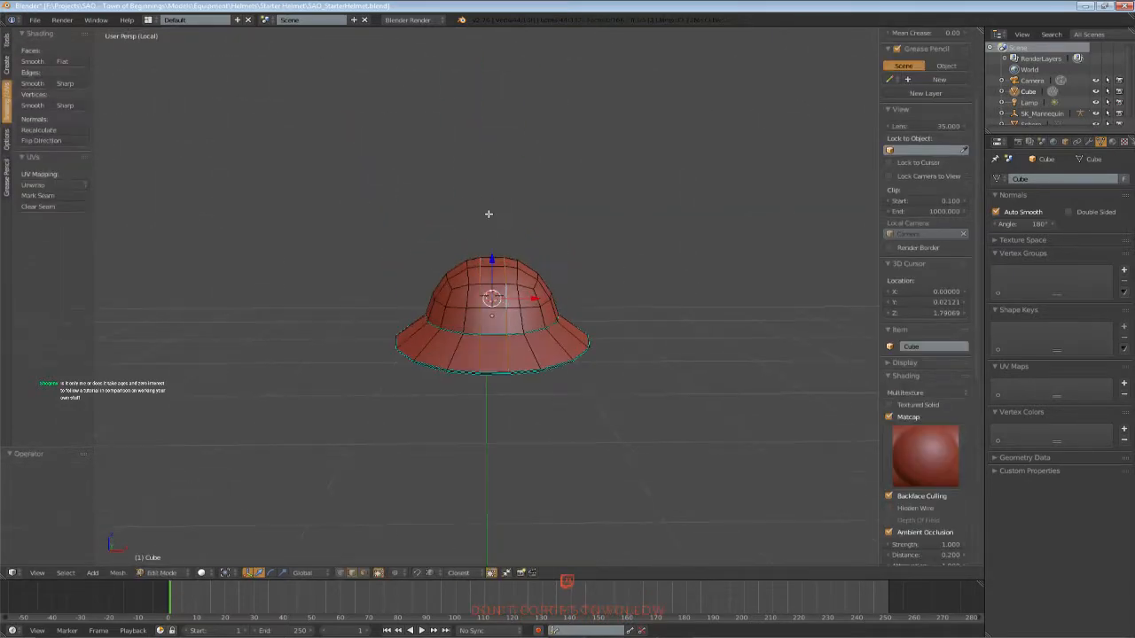
{"action": "middle_click_drag", "start_coordinate": [489, 213], "coordinate": [486, 260]}
{"action": "key", "text": "a"}
Switch to face selection and select the strip of faces running front to back over the dome and brim
{"action": "scroll", "coordinate": [926, 399], "scroll_direction": "down", "scroll_amount": 3}
{"action": "left_click", "coordinate": [363, 573]}
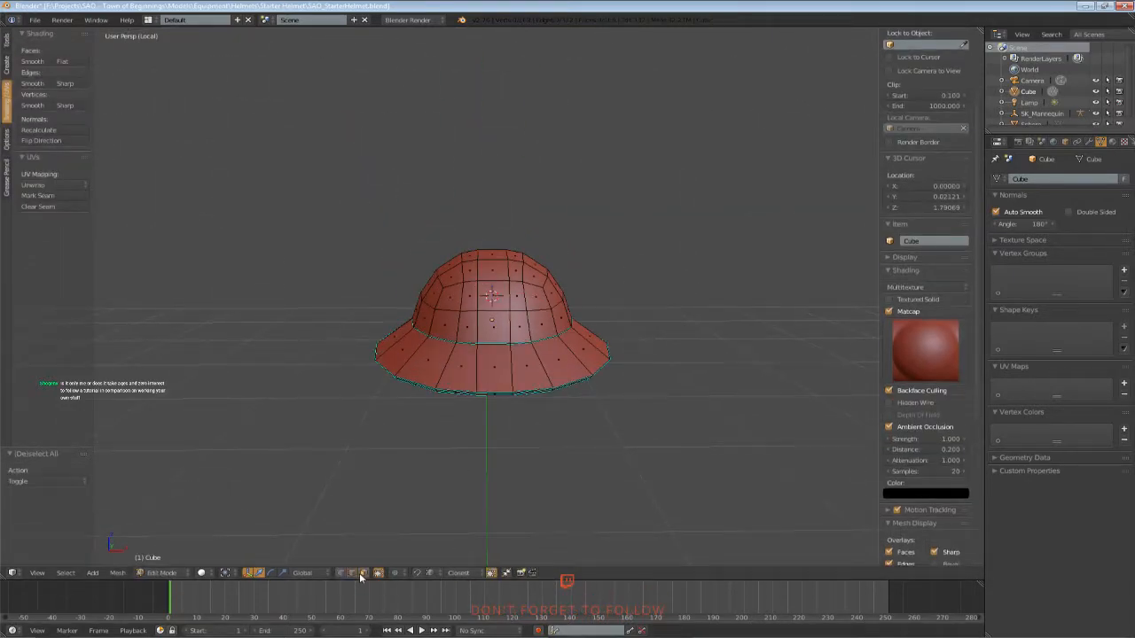
{"action": "right_click", "coordinate": [503, 381]}
{"action": "middle_click_drag", "start_coordinate": [493, 267], "coordinate": [482, 335]}
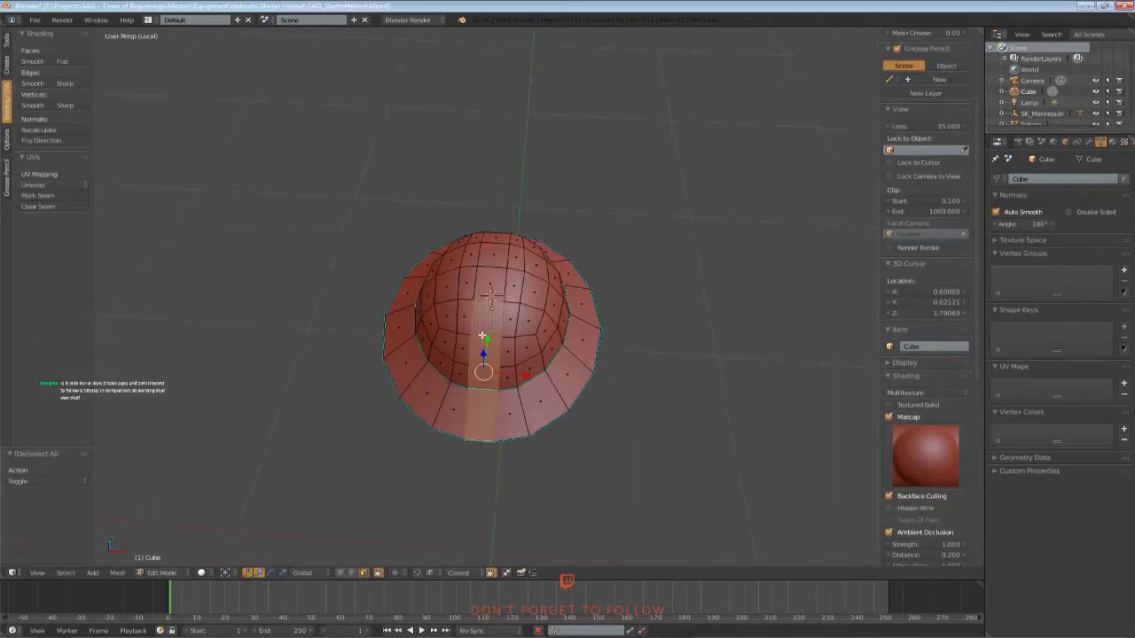
{"action": "middle_click_drag", "start_coordinate": [467, 259], "coordinate": [531, 268]}
Try extruding the centre face strip, then undo the extrusion
{"action": "key", "text": "e"}
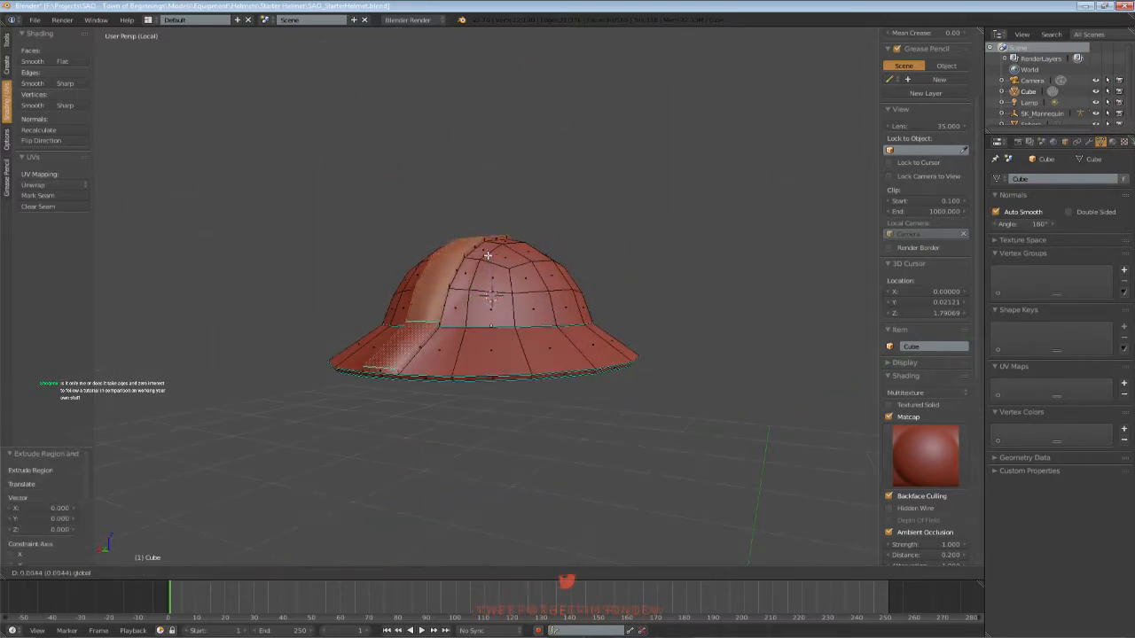
{"action": "left_click", "coordinate": [487, 255]}
{"action": "middle_click_drag", "start_coordinate": [585, 282], "coordinate": [501, 316]}
{"action": "scroll", "coordinate": [506, 307], "scroll_direction": "up", "scroll_amount": 1}
{"action": "key", "text": "ctrl+z"}
{"action": "middle_click_drag", "start_coordinate": [636, 354], "coordinate": [466, 321]}
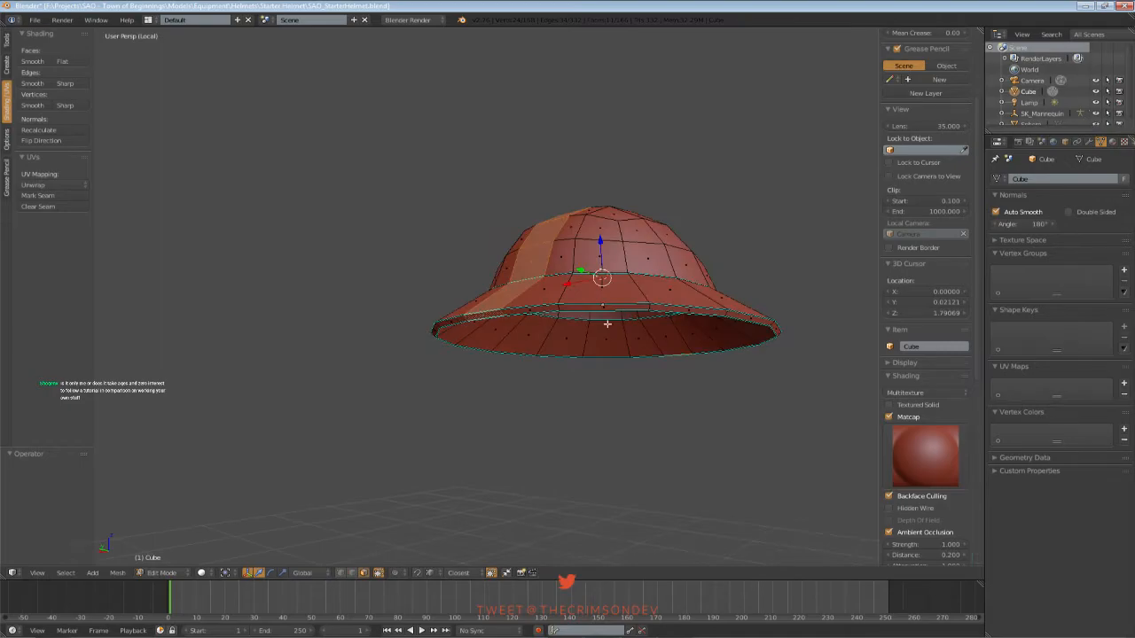
Extrude the centre face strip and scale it by about 1.022 along the Y axis
{"action": "middle_click_drag", "start_coordinate": [583, 325], "coordinate": [421, 404]}
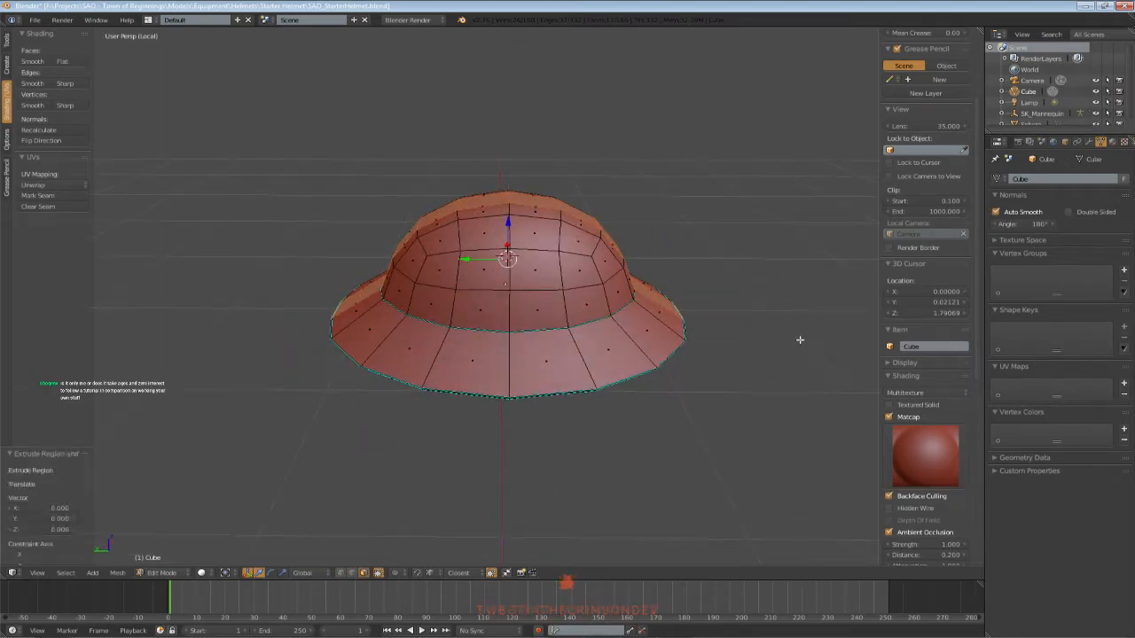
{"action": "key", "text": "e"}
{"action": "key", "text": "s"}
{"action": "key", "text": "x"}
{"action": "key", "text": "y"}
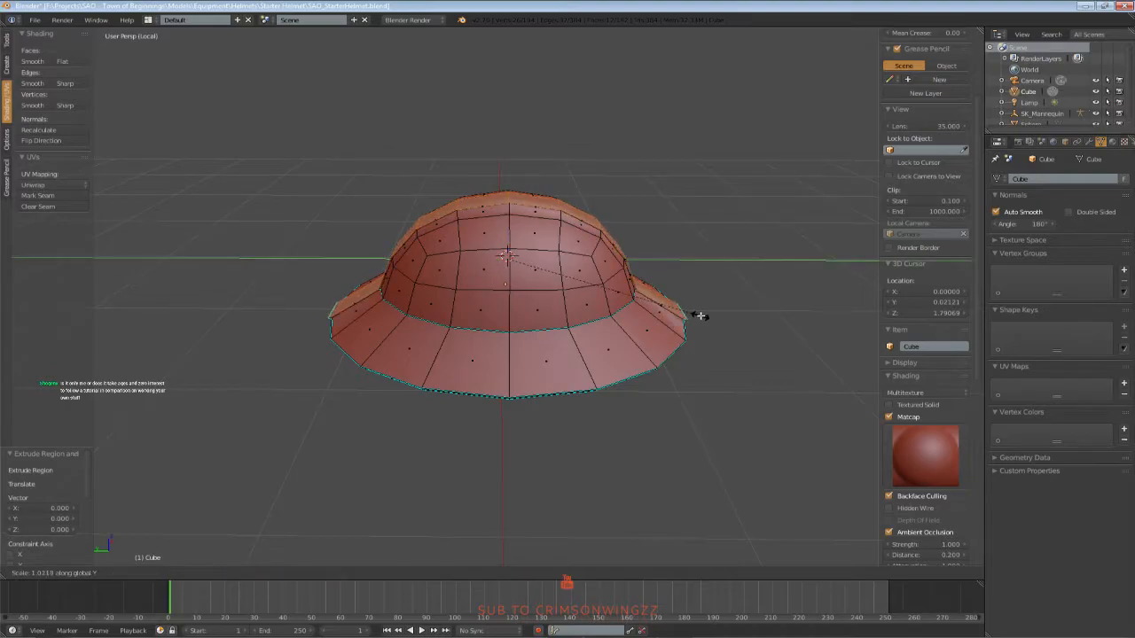
{"action": "left_click", "coordinate": [700, 316]}
{"action": "middle_click_drag", "start_coordinate": [699, 315], "coordinate": [487, 254]}
Scale the extruded strip up along the Z axis and raise it by about 0.002
{"action": "key", "text": "s"}
{"action": "key", "text": "z"}
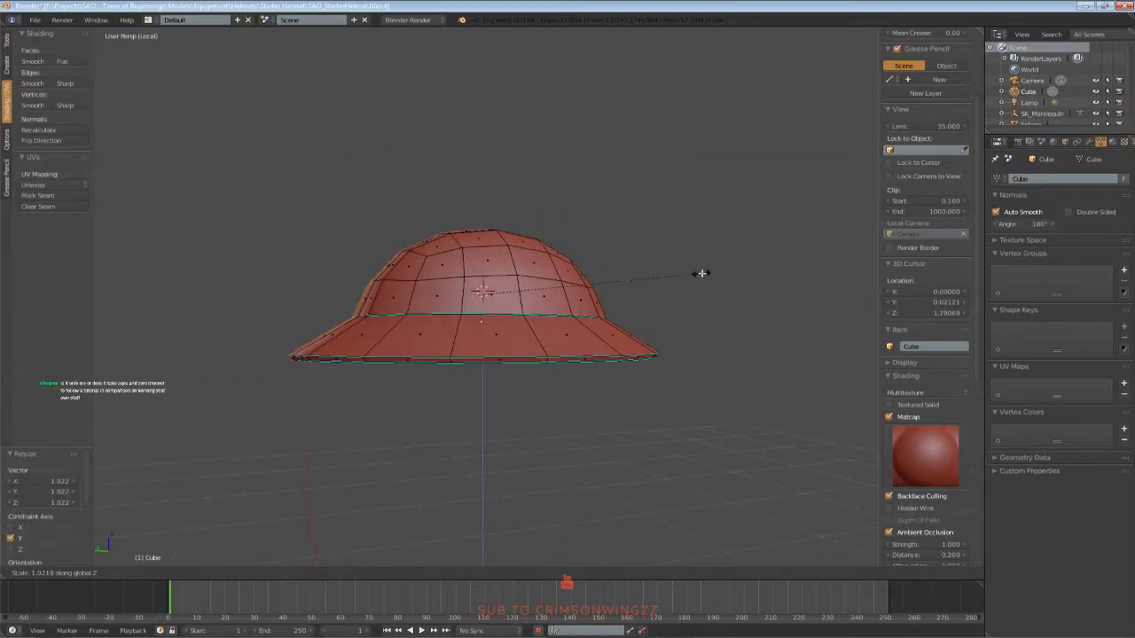
{"action": "left_click", "coordinate": [704, 273]}
{"action": "key", "text": "s"}
{"action": "key", "text": "z"}
{"action": "left_click", "coordinate": [709, 274]}
{"action": "left_click_drag", "start_coordinate": [484, 257], "coordinate": [485, 252]}
Select the extruded strip's end faces at the brim rim and lower them by about 0.001
{"action": "middle_click_drag", "start_coordinate": [563, 285], "coordinate": [615, 241], "text": "shift"}
{"action": "scroll", "coordinate": [615, 241], "scroll_direction": "up", "scroll_amount": 4}
{"action": "middle_click_drag", "start_coordinate": [344, 398], "coordinate": [382, 438]}
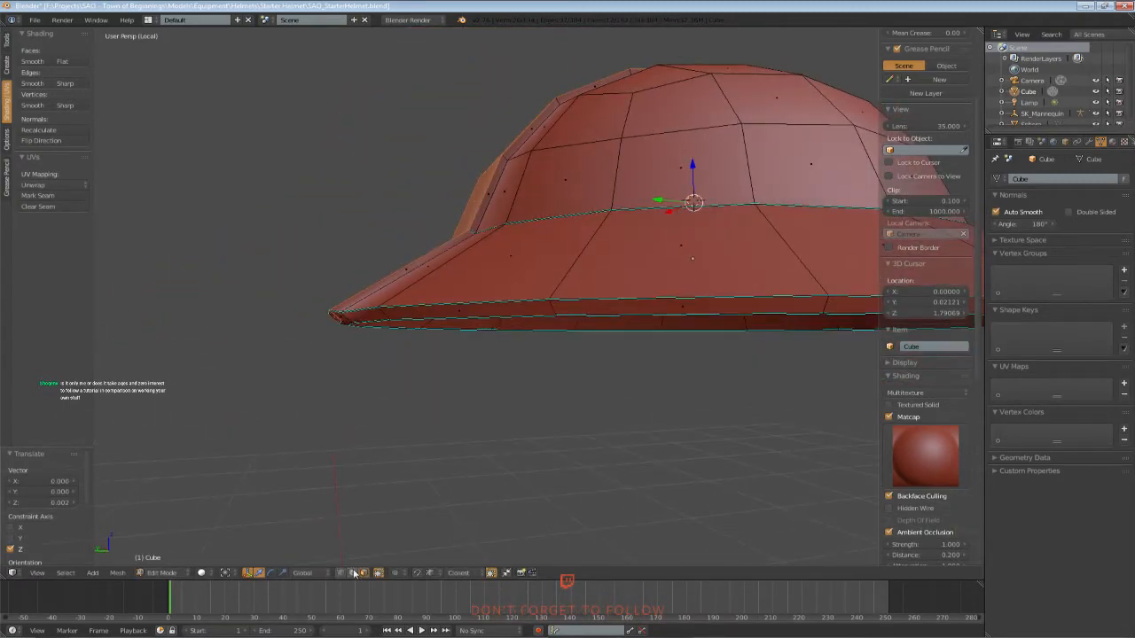
{"action": "middle_click_drag", "start_coordinate": [344, 372], "coordinate": [388, 334]}
{"action": "key", "text": "a"}
{"action": "right_click", "coordinate": [358, 302]}
{"action": "middle_click_drag", "start_coordinate": [632, 372], "coordinate": [493, 297]}
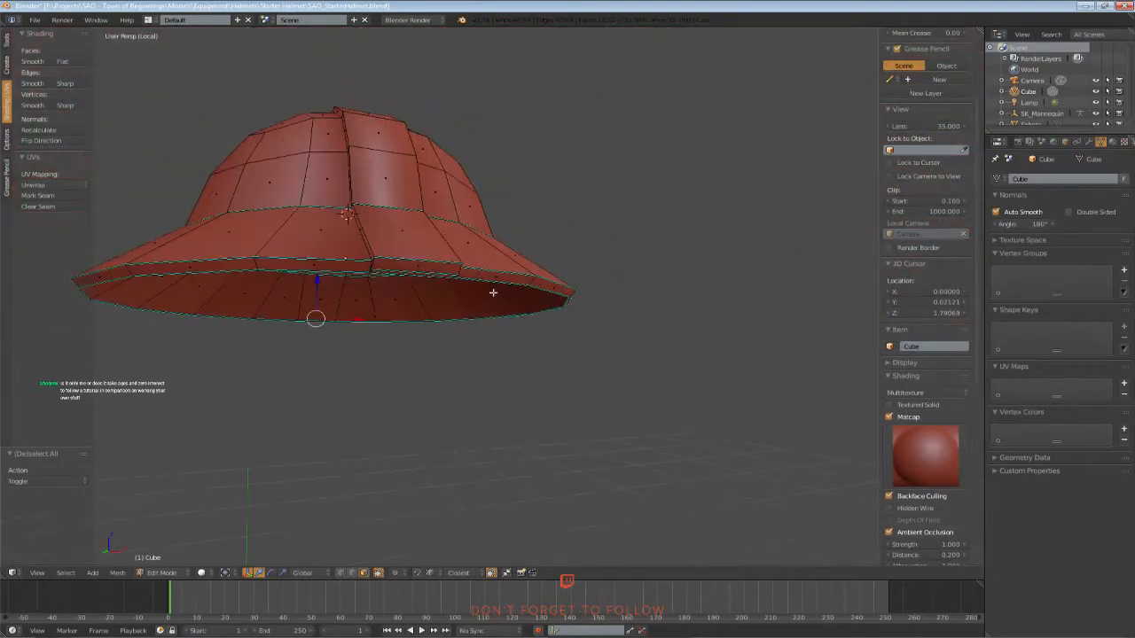
{"action": "middle_click_drag", "start_coordinate": [442, 268], "coordinate": [505, 277]}
{"action": "left_click_drag", "start_coordinate": [304, 256], "coordinate": [305, 257]}
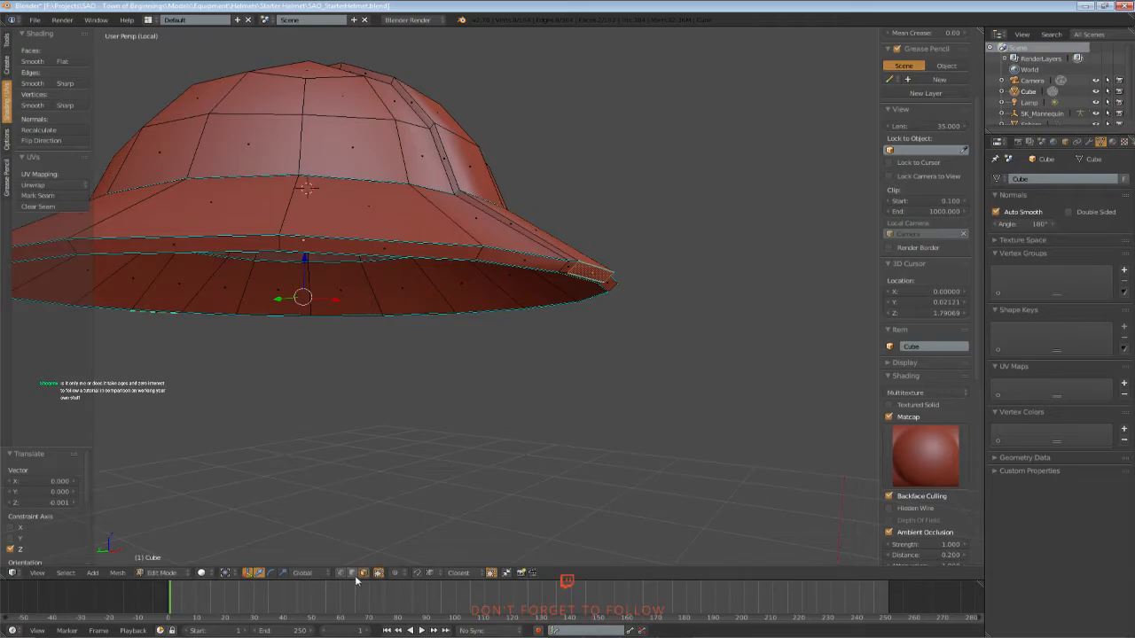
Select the strip's upper end edges at the brim rim, raise them about 0.001 and scale them to about 0.995 along Y
{"action": "key", "text": "a"}
{"action": "right_click", "coordinate": [619, 263]}
{"action": "mouse_move", "coordinate": [600, 296]}
{"action": "middle_mouse_down"}
{"action": "mouse_move", "coordinate": [616, 266]}
{"action": "mouse_move", "coordinate": [616, 284]}
{"action": "middle_mouse_up"}
{"action": "scroll", "coordinate": [597, 321], "scroll_direction": "down", "scroll_amount": 4}
{"action": "scroll", "coordinate": [453, 305], "scroll_direction": "up", "scroll_amount": 6}
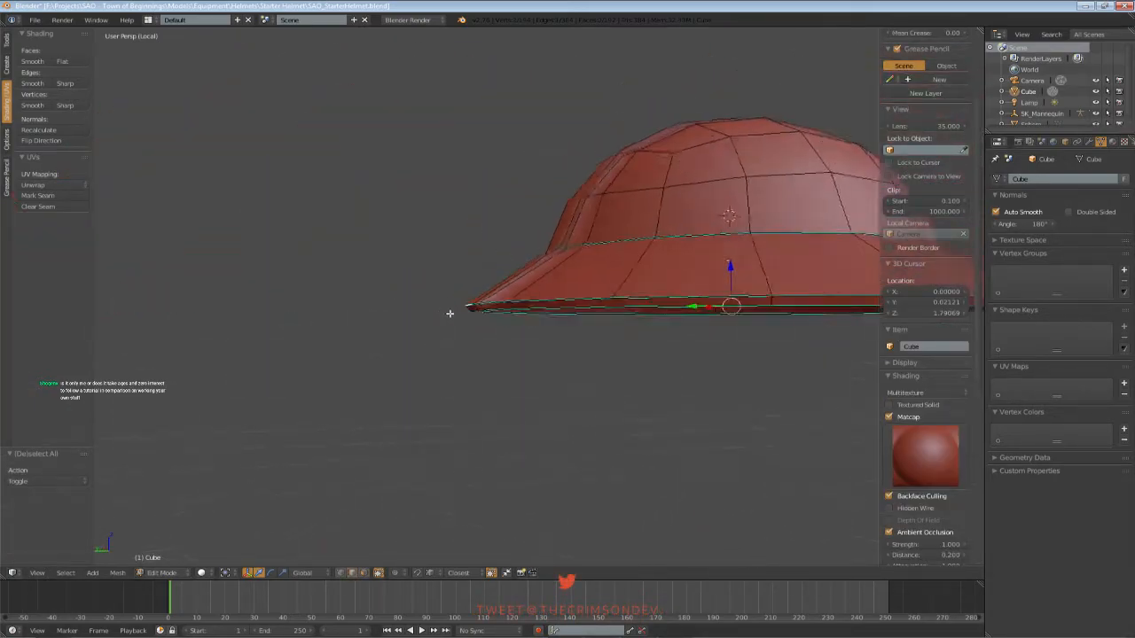
{"action": "key", "text": "g"}
{"action": "key", "text": "z"}
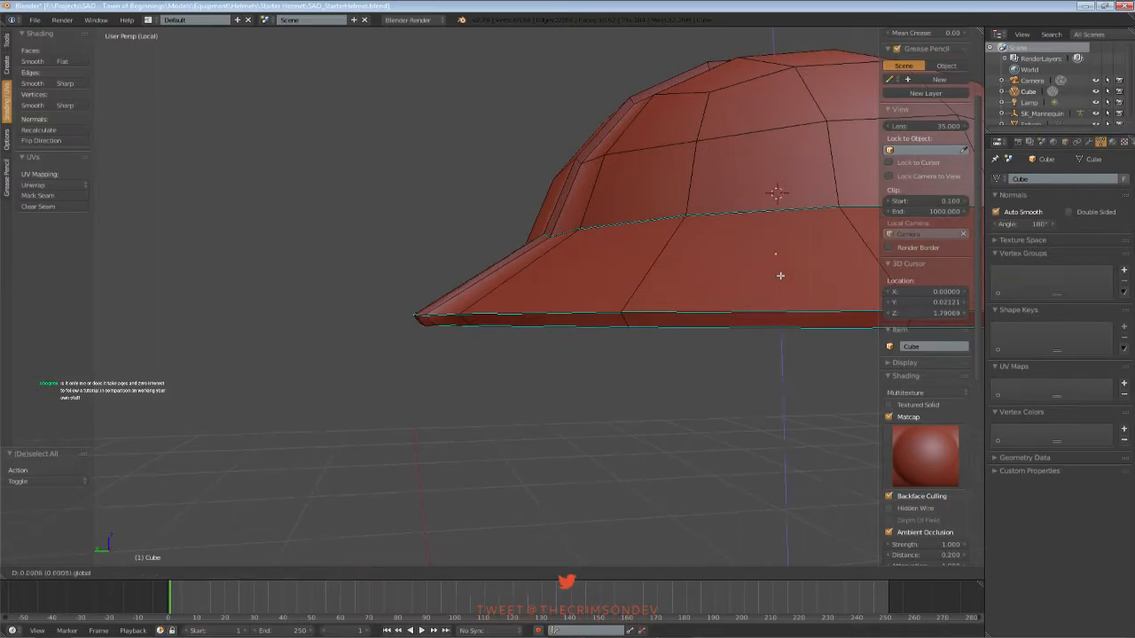
{"action": "left_click", "coordinate": [780, 275]}
{"action": "key", "text": "s"}
{"action": "key", "text": "x"}
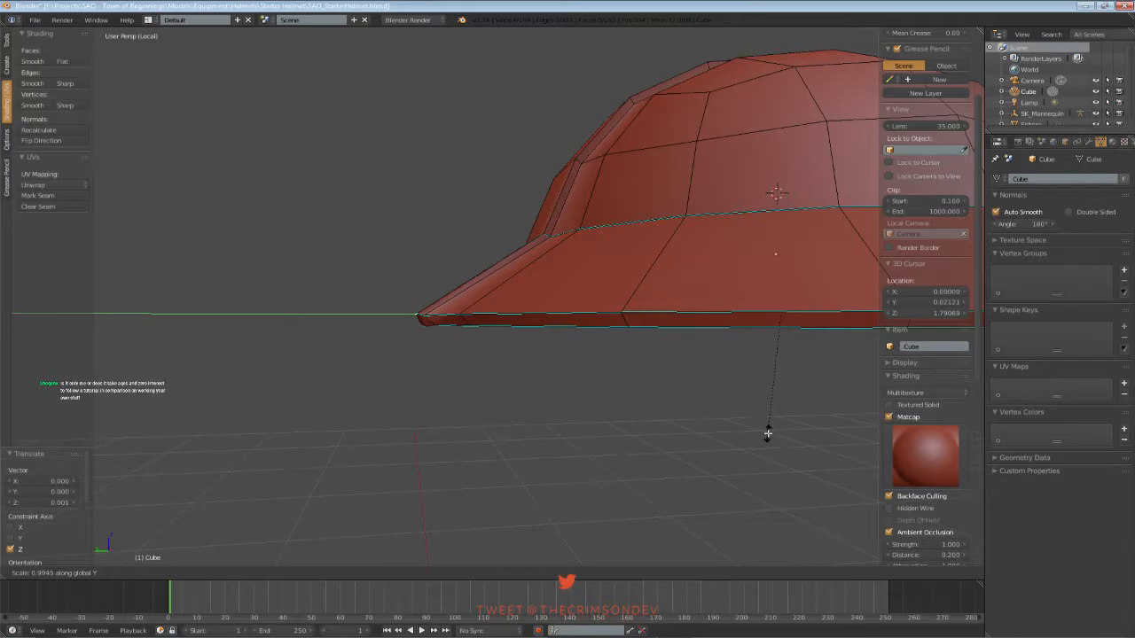
{"action": "left_click", "coordinate": [767, 433]}
Select the strip's lower end edges at the front and back of the brim and scale them slightly along Y, ending at about 0.999
{"action": "key", "text": "a"}
{"action": "middle_click_drag", "start_coordinate": [768, 432], "coordinate": [740, 377]}
{"action": "right_click", "coordinate": [429, 322]}
{"action": "middle_click_drag", "start_coordinate": [532, 364], "coordinate": [595, 375]}
{"action": "middle_click_drag", "start_coordinate": [847, 365], "coordinate": [541, 344], "text": "shift"}
{"action": "middle_click_drag", "start_coordinate": [710, 348], "coordinate": [436, 349], "text": "shift"}
{"action": "scroll", "coordinate": [524, 352], "scroll_direction": "up", "scroll_amount": 2}
{"action": "right_click", "coordinate": [514, 329], "text": "shift"}
{"action": "middle_click_drag", "start_coordinate": [514, 329], "coordinate": [646, 350]}
{"action": "key", "text": "s"}
{"action": "key", "text": "y"}
{"action": "left_click", "coordinate": [693, 340]}
{"action": "key", "text": "s"}
{"action": "key", "text": "y"}
{"action": "left_click", "coordinate": [647, 350]}
Lower the strip's lower end edges by about 0.001, rescale them along Y and clear the selection
{"action": "key", "text": "g"}
{"action": "key", "text": "z"}
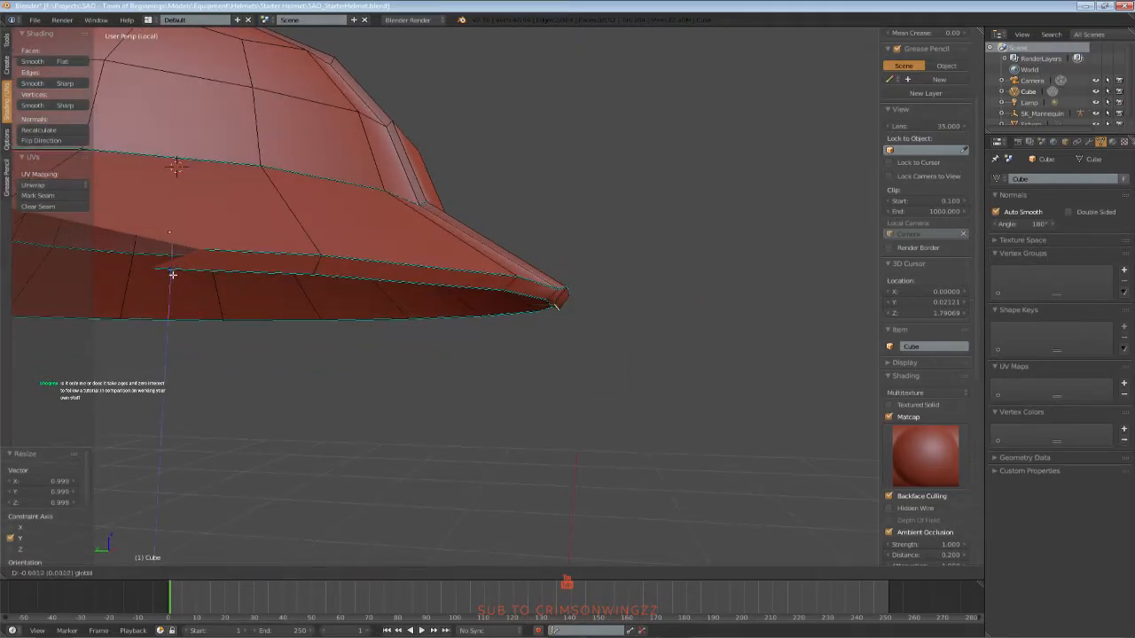
{"action": "left_click", "coordinate": [173, 275]}
{"action": "key", "text": "s"}
{"action": "key", "text": "y"}
{"action": "left_click", "coordinate": [570, 352]}
{"action": "middle_click_drag", "start_coordinate": [570, 352], "coordinate": [593, 316]}
{"action": "key", "text": "a"}
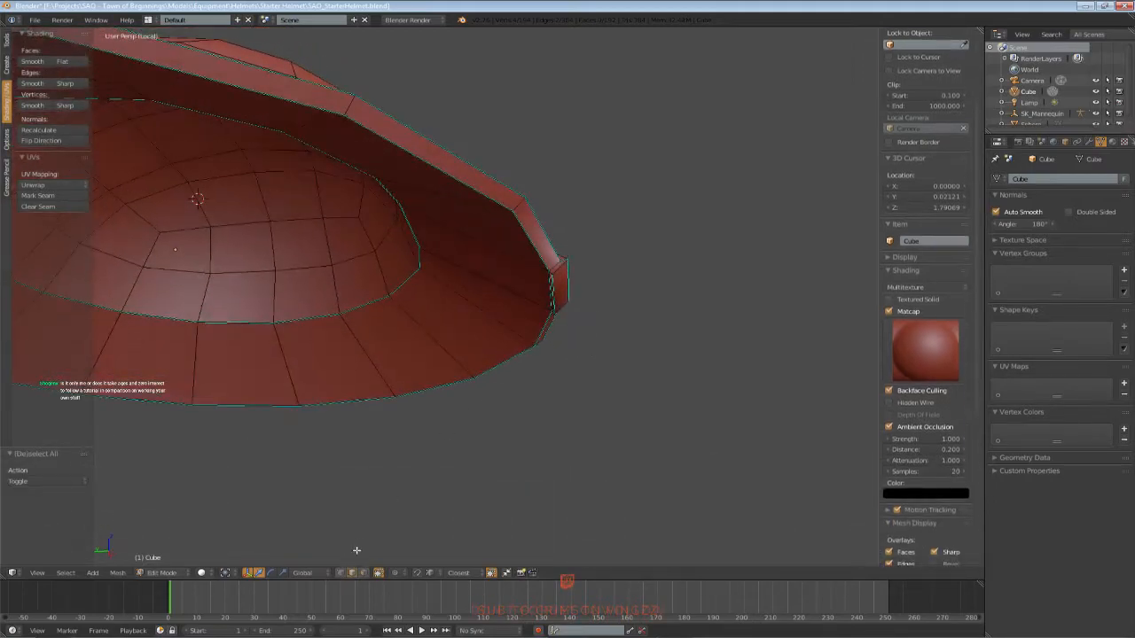
Mark the strip's end edge at the brim rim as sharp
{"action": "right_click", "coordinate": [564, 283]}
{"action": "left_click", "coordinate": [80, 86]}
{"action": "key", "text": "a"}
In edge selection, select the strip's inner end edges on both ends of the brim and scale them along Y
{"action": "left_click", "coordinate": [352, 573]}
{"action": "scroll", "coordinate": [622, 302], "scroll_direction": "up", "scroll_amount": 2}
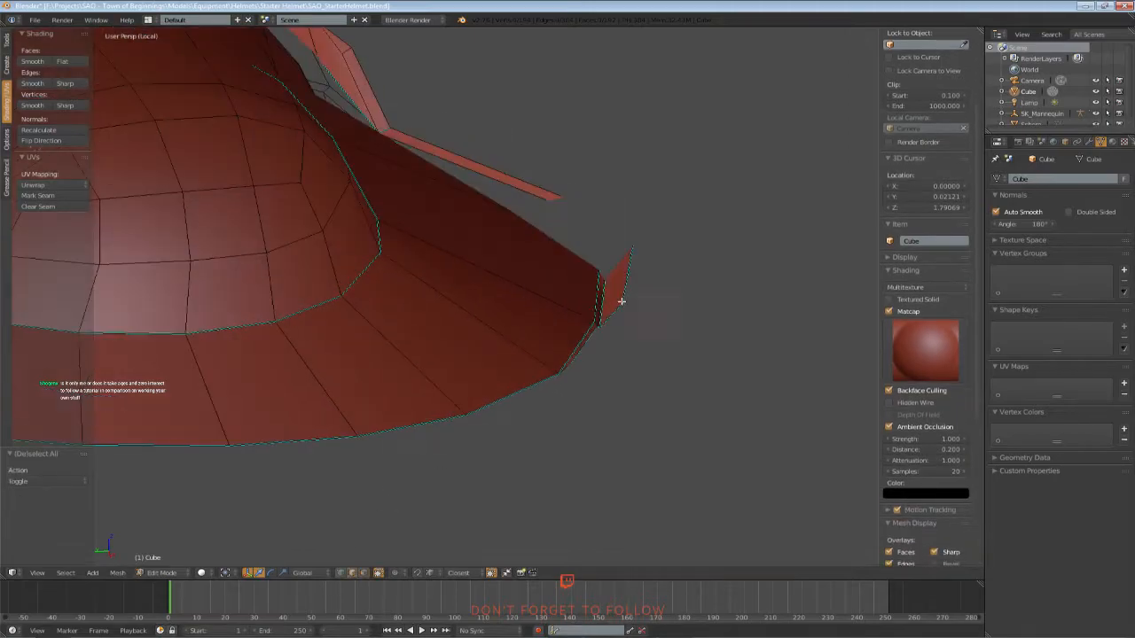
{"action": "middle_click_drag", "start_coordinate": [622, 302], "coordinate": [567, 271]}
{"action": "right_click", "coordinate": [565, 268]}
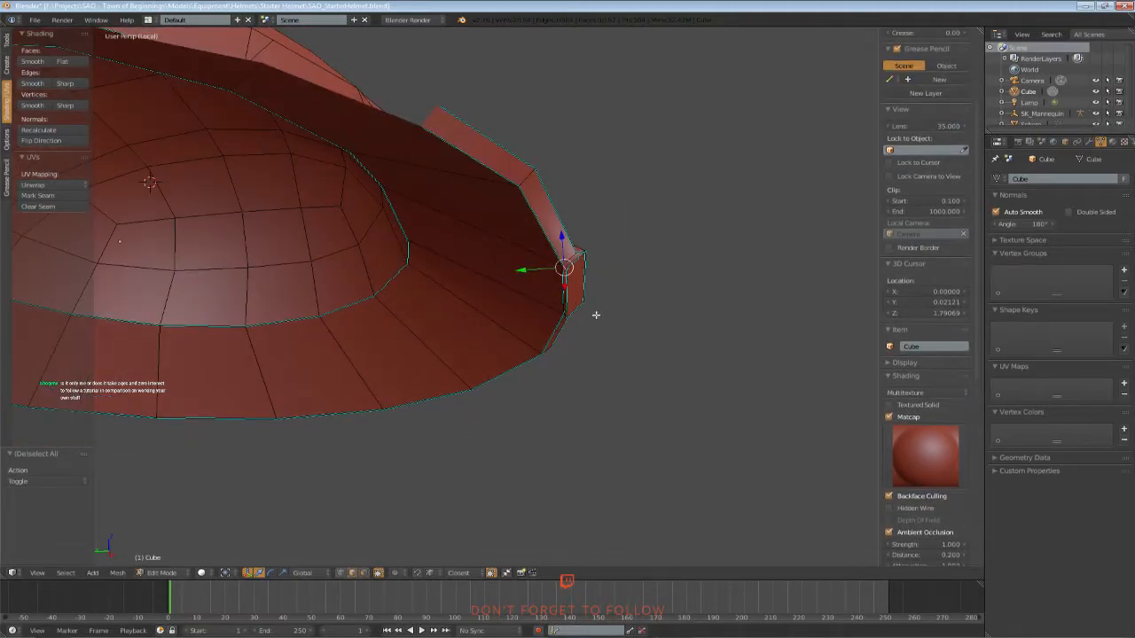
{"action": "middle_click_drag", "start_coordinate": [548, 343], "coordinate": [651, 386]}
{"action": "scroll", "coordinate": [434, 370], "scroll_direction": "down", "scroll_amount": 2}
{"action": "middle_click_drag", "start_coordinate": [651, 386], "coordinate": [661, 285]}
{"action": "middle_click_drag", "start_coordinate": [238, 297], "coordinate": [679, 289]}
{"action": "right_click", "coordinate": [454, 272], "text": "shift"}
{"action": "middle_click_drag", "start_coordinate": [456, 274], "coordinate": [628, 355]}
{"action": "key", "text": "s"}
{"action": "key", "text": "y"}
{"action": "left_click", "coordinate": [646, 345]}
Raise the selected strip end edges by about 0.0004, adjust their scale along Y and clear the selection
{"action": "middle_click_drag", "start_coordinate": [470, 328], "coordinate": [454, 388]}
{"action": "left_click_drag", "start_coordinate": [138, 276], "coordinate": [136, 276]}
{"action": "key", "text": "s"}
{"action": "key", "text": "y"}
{"action": "left_click", "coordinate": [640, 297]}
{"action": "middle_click_drag", "start_coordinate": [136, 276], "coordinate": [141, 171]}
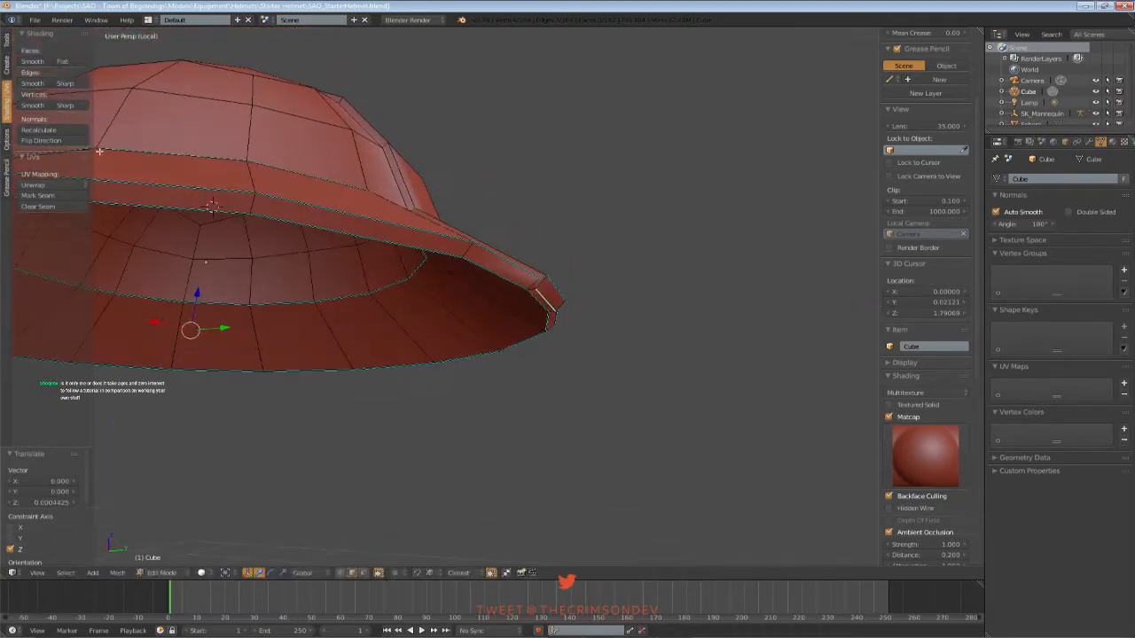
{"action": "key", "text": "a"}
Select the extruded strip's edge loop near the brim rim and mark it as sharp
{"action": "middle_click_drag", "start_coordinate": [566, 304], "coordinate": [559, 258]}
{"action": "right_click", "coordinate": [543, 266]}
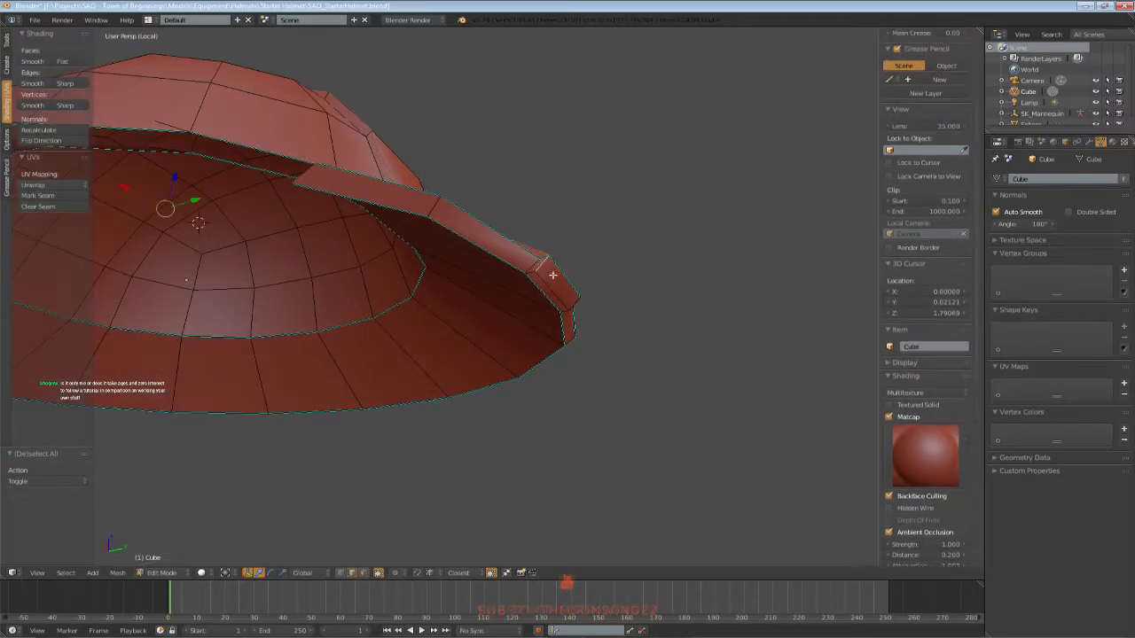
{"action": "right_click", "coordinate": [541, 263], "text": "alt"}
{"action": "left_click", "coordinate": [80, 86]}
{"action": "key", "text": "a"}
Mark the short strip edge at the opposite end of the brim rim as sharp and clear the selection
{"action": "middle_click_drag", "start_coordinate": [742, 363], "coordinate": [648, 340]}
{"action": "scroll", "coordinate": [648, 340], "scroll_direction": "down", "scroll_amount": 4}
{"action": "scroll", "coordinate": [462, 263], "scroll_direction": "up", "scroll_amount": 4}
{"action": "right_click", "coordinate": [229, 162]}
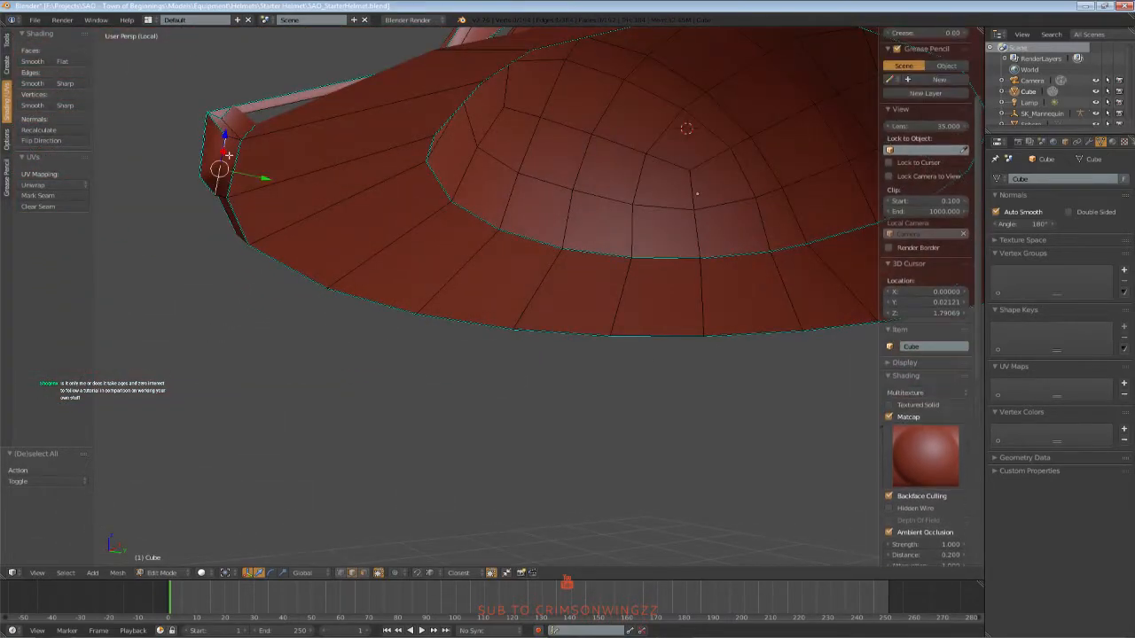
{"action": "left_click", "coordinate": [66, 86]}
{"action": "key", "text": "a"}
Select the edge loop running along the side of the raised strip and mark it as sharp
{"action": "middle_click_drag", "start_coordinate": [320, 205], "coordinate": [345, 228]}
{"action": "scroll", "coordinate": [345, 228], "scroll_direction": "down", "scroll_amount": 2}
{"action": "scroll", "coordinate": [459, 257], "scroll_direction": "up", "scroll_amount": 1}
{"action": "key", "text": "a"}
{"action": "key", "text": "a"}
{"action": "right_click", "coordinate": [462, 278], "text": "alt"}
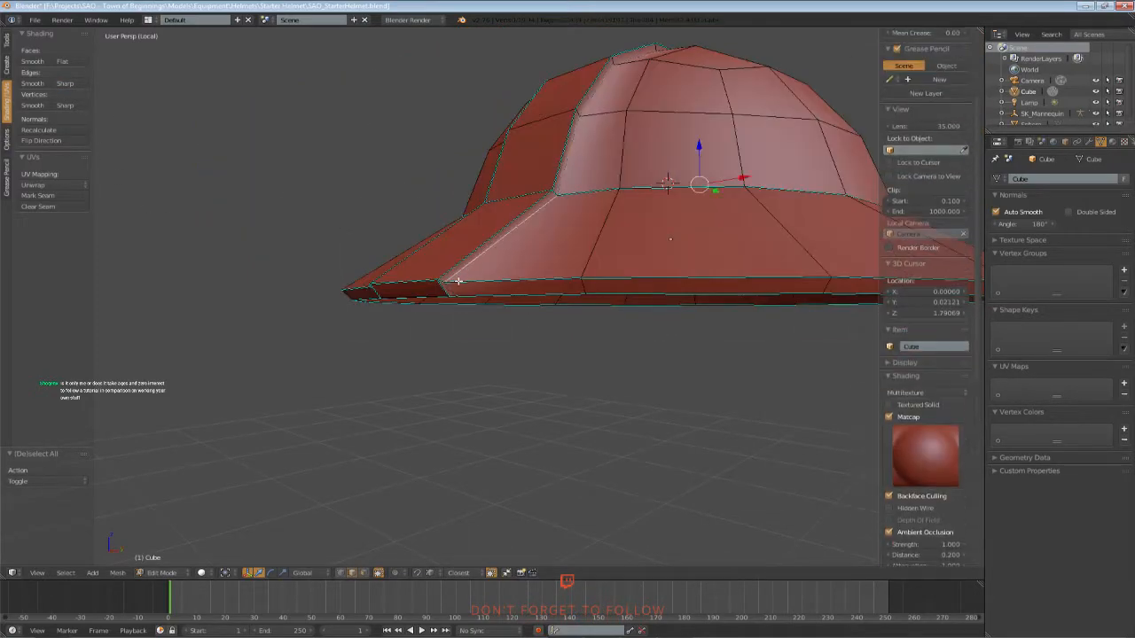
{"action": "middle_click_drag", "start_coordinate": [460, 277], "coordinate": [581, 279]}
{"action": "scroll", "coordinate": [580, 279], "scroll_direction": "down", "scroll_amount": 2}
{"action": "middle_click_drag", "start_coordinate": [699, 256], "coordinate": [659, 230]}
{"action": "middle_click_drag", "start_coordinate": [659, 231], "coordinate": [410, 305], "text": "shift"}
{"action": "scroll", "coordinate": [560, 225], "scroll_direction": "up", "scroll_amount": 1}
{"action": "left_click", "coordinate": [68, 85]}
{"action": "key", "text": "a"}
Clear the sharp marking from the short strip edges at the brim rim and check the shading in object mode
{"action": "right_click", "coordinate": [672, 210]}
{"action": "key", "text": "Tab"}
{"action": "key", "text": "Tab"}
{"action": "middle_click_drag", "start_coordinate": [501, 334], "coordinate": [567, 320]}
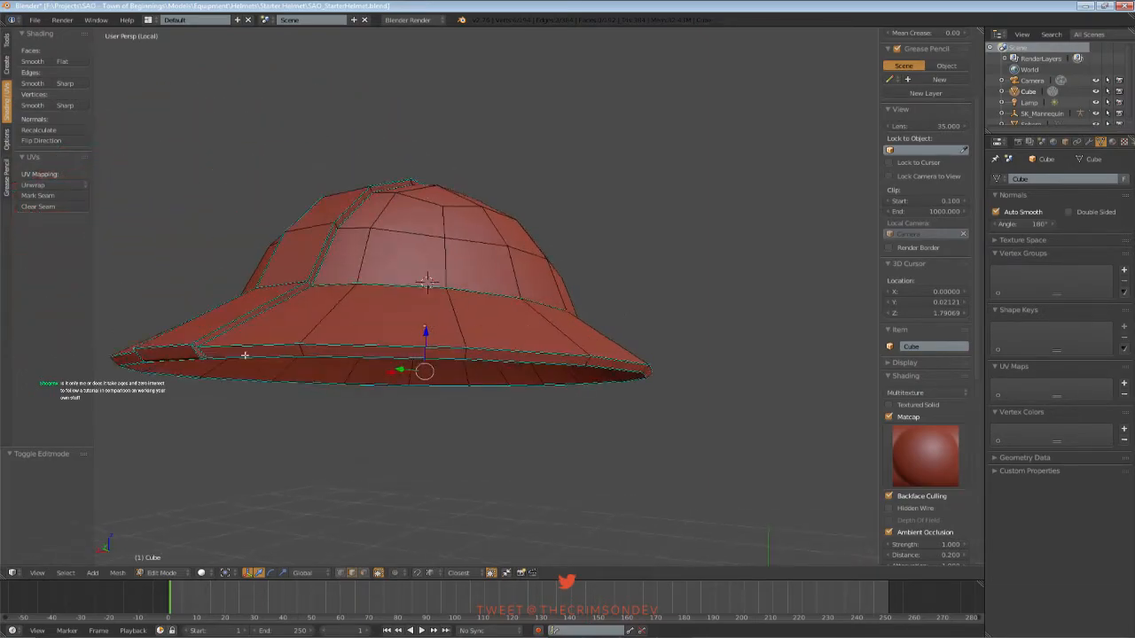
{"action": "middle_click_drag", "start_coordinate": [194, 346], "coordinate": [371, 273]}
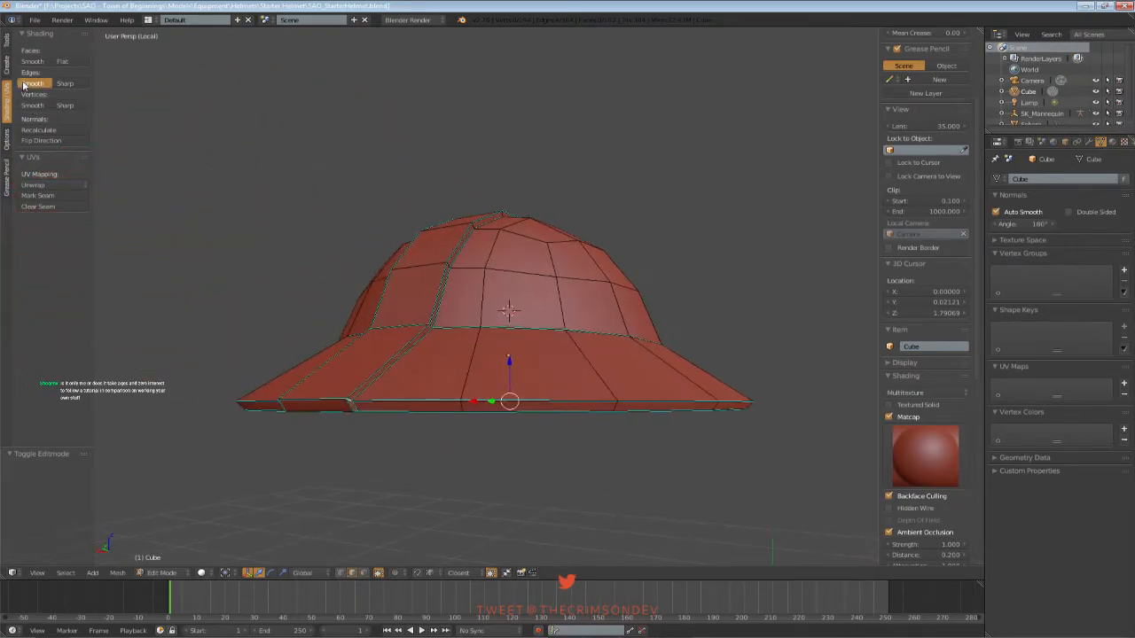
{"action": "key", "text": "Tab"}
{"action": "scroll", "coordinate": [475, 317], "scroll_direction": "down", "scroll_amount": 5}
{"action": "mouse_move", "coordinate": [476, 317]}
{"action": "middle_mouse_down"}
{"action": "mouse_move", "coordinate": [377, 364]}
{"action": "mouse_move", "coordinate": [474, 349]}
{"action": "mouse_move", "coordinate": [458, 315]}
{"action": "middle_mouse_up"}
Select the short strip edges where the dome meets the brim on both sides and clear their sharp marking
{"action": "key", "text": "Tab"}
{"action": "scroll", "coordinate": [403, 367], "scroll_direction": "up", "scroll_amount": 2}
{"action": "scroll", "coordinate": [474, 349], "scroll_direction": "up", "scroll_amount": 2}
{"action": "key", "text": "a"}
{"action": "scroll", "coordinate": [416, 347], "scroll_direction": "up", "scroll_amount": 2}
{"action": "right_click", "coordinate": [326, 380]}
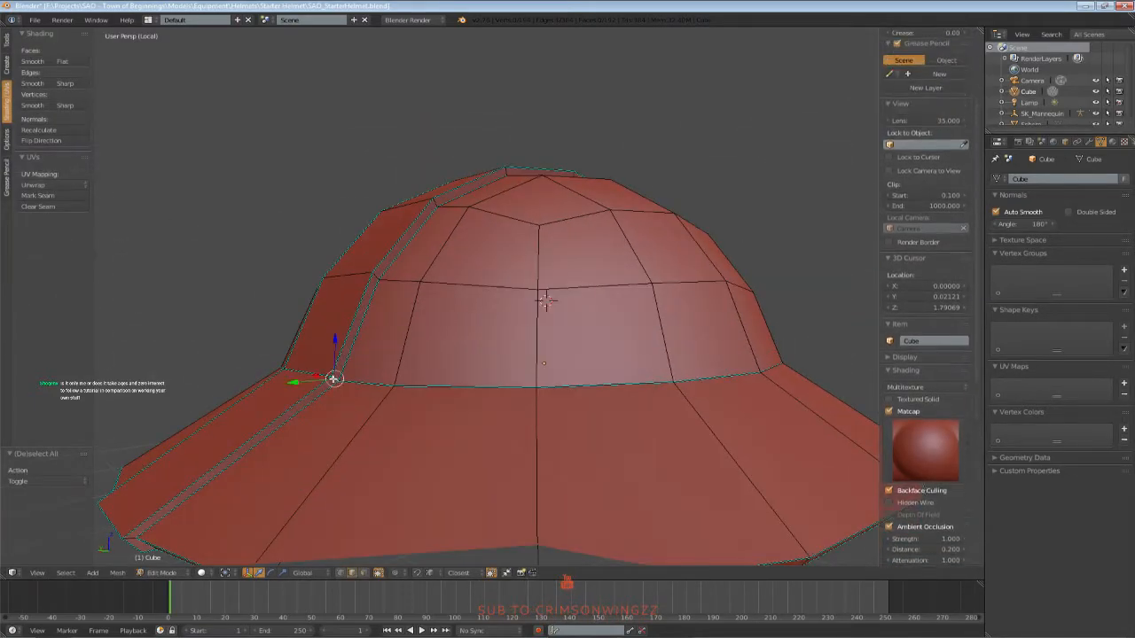
{"action": "middle_click_drag", "start_coordinate": [301, 380], "coordinate": [514, 399]}
{"action": "right_click", "coordinate": [633, 380], "text": "shift"}
{"action": "mouse_move", "coordinate": [434, 381]}
{"action": "middle_mouse_down"}
{"action": "mouse_move", "coordinate": [481, 400]}
{"action": "mouse_move", "coordinate": [481, 370]}
{"action": "mouse_move", "coordinate": [446, 366]}
{"action": "middle_mouse_up"}
{"action": "middle_click_drag", "start_coordinate": [478, 407], "coordinate": [454, 387]}
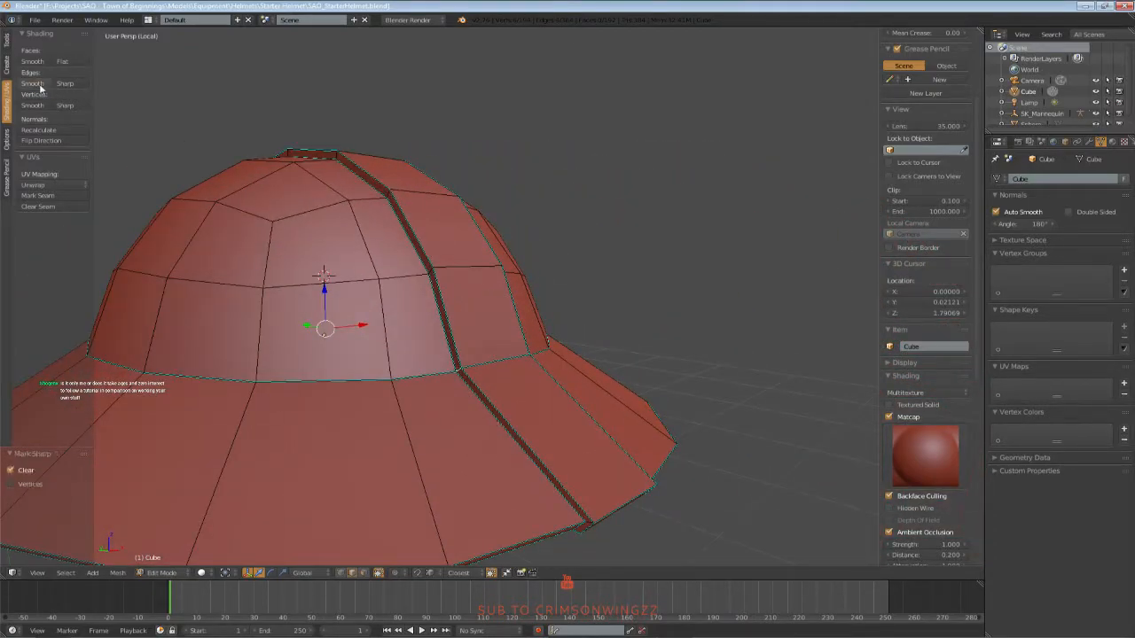
{"action": "key", "text": "a"}
Inspect the helmet's shading inside and out in object mode, and save the file
{"action": "middle_click_drag", "start_coordinate": [401, 310], "coordinate": [354, 212]}
{"action": "scroll", "coordinate": [435, 347], "scroll_direction": "down", "scroll_amount": 3}
{"action": "key", "text": "Tab"}
{"action": "scroll", "coordinate": [393, 279], "scroll_direction": "up", "scroll_amount": 3}
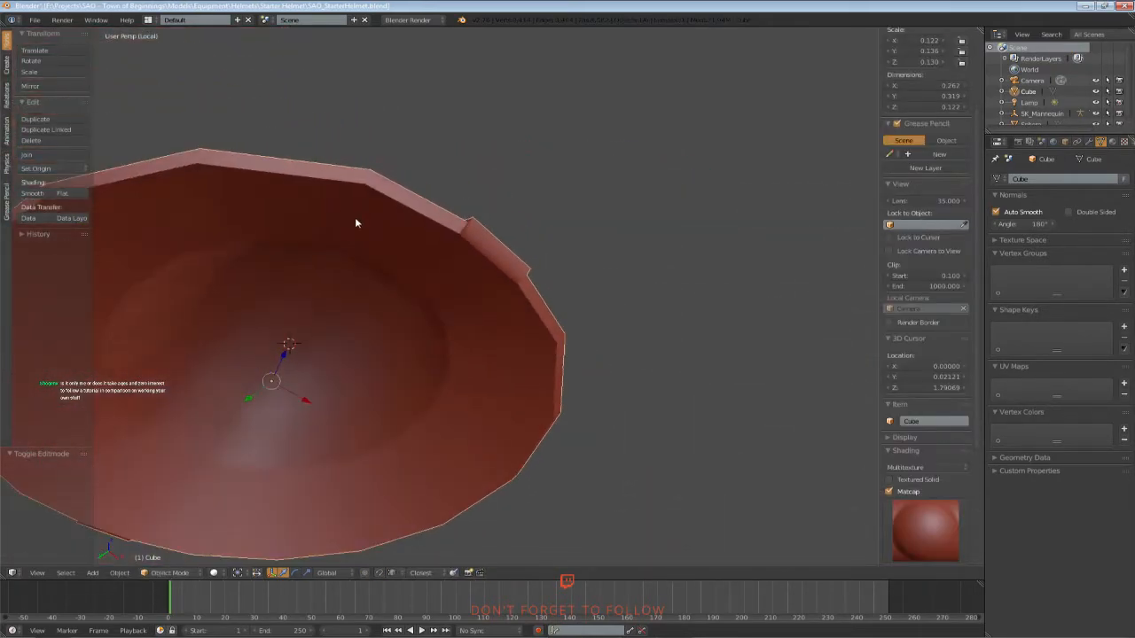
{"action": "key", "text": "Tab"}
{"action": "scroll", "coordinate": [429, 231], "scroll_direction": "up", "scroll_amount": 2}
{"action": "key", "text": "Tab"}
{"action": "middle_click_drag", "start_coordinate": [429, 232], "coordinate": [576, 357]}
{"action": "scroll", "coordinate": [408, 266], "scroll_direction": "down", "scroll_amount": 2}
{"action": "key", "text": "ctrl+s"}
{"action": "left_click", "coordinate": [558, 256]}
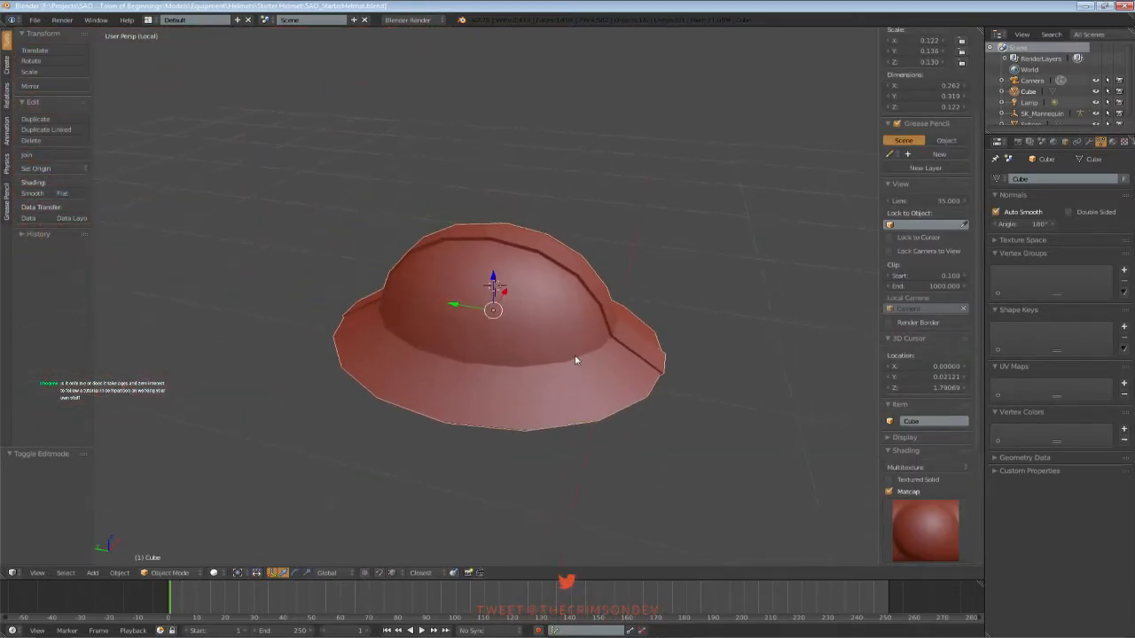
Select the raised centre strip's outer faces and scale them to 0.933 along X
{"action": "scroll", "coordinate": [537, 296], "scroll_direction": "down", "scroll_amount": 4}
{"action": "middle_click_drag", "start_coordinate": [537, 296], "coordinate": [549, 353]}
{"action": "key", "text": "a"}
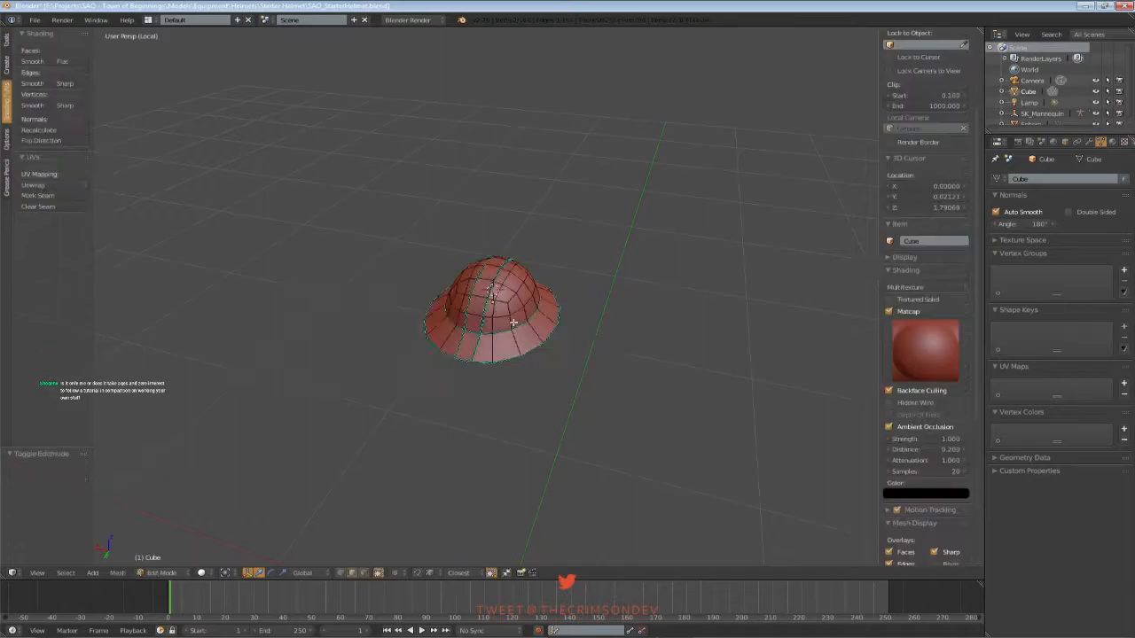
{"action": "scroll", "coordinate": [492, 337], "scroll_direction": "up", "scroll_amount": 4}
{"action": "left_click", "coordinate": [475, 294], "text": "alt"}
{"action": "middle_click_drag", "start_coordinate": [475, 294], "coordinate": [400, 406]}
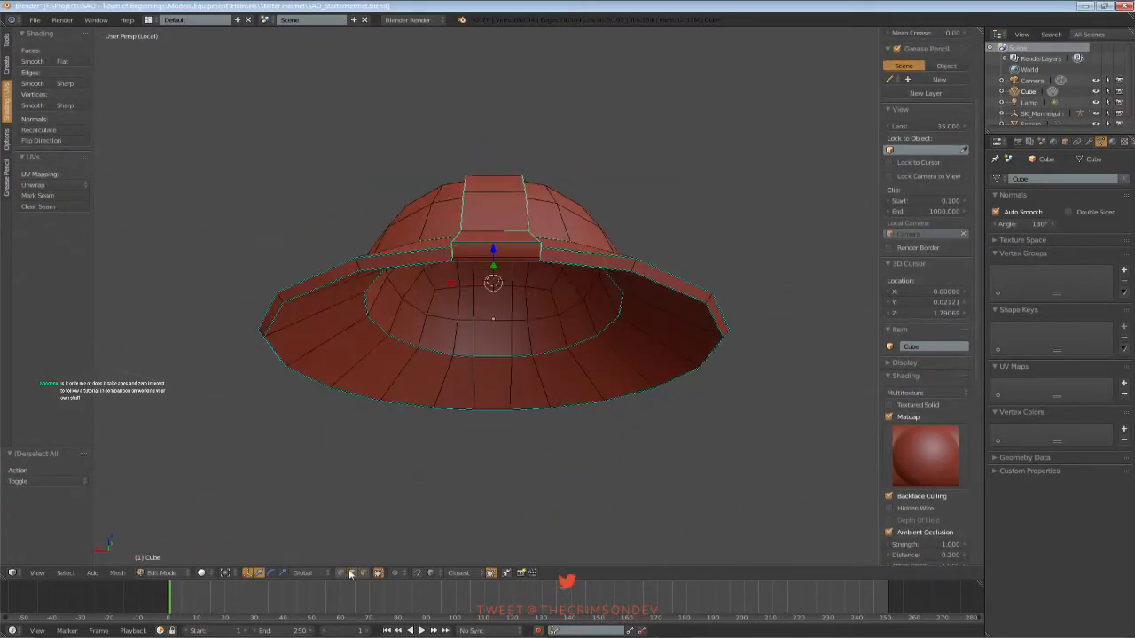
{"action": "middle_click_drag", "start_coordinate": [434, 356], "coordinate": [760, 335]}
{"action": "left_click", "coordinate": [802, 300]}
{"action": "key", "text": "ctrl+z"}
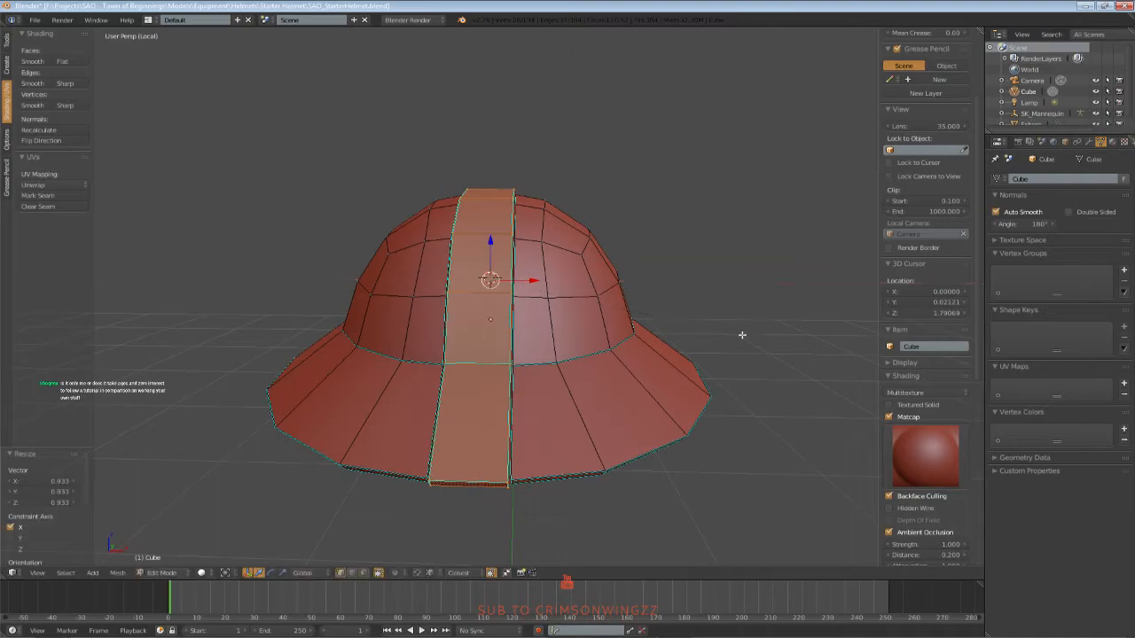
Examine the centre strip's shape and shading from several angles in object and edit mode
{"action": "key", "text": "Tab"}
{"action": "mouse_move", "coordinate": [595, 367]}
{"action": "middle_mouse_down"}
{"action": "mouse_move", "coordinate": [448, 398]}
{"action": "mouse_move", "coordinate": [562, 370]}
{"action": "mouse_move", "coordinate": [517, 375]}
{"action": "middle_mouse_up"}
{"action": "key", "text": "Tab"}
{"action": "scroll", "coordinate": [517, 375], "scroll_direction": "up", "scroll_amount": 5}
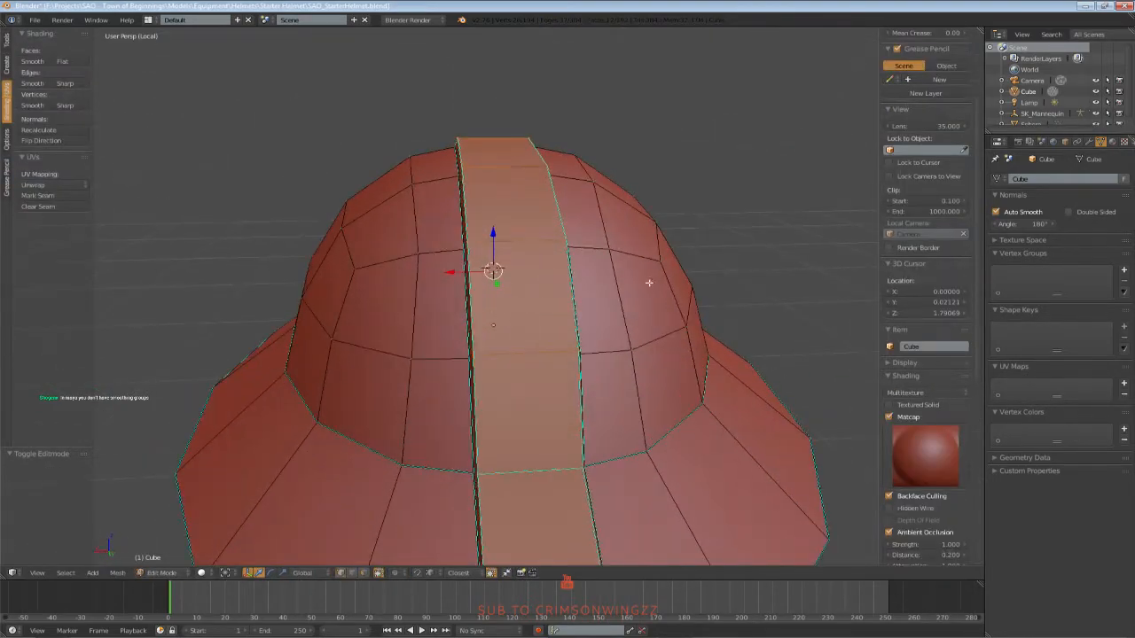
{"action": "middle_click_drag", "start_coordinate": [694, 278], "coordinate": [531, 257]}
{"action": "key", "text": "Tab"}
{"action": "key", "text": "Tab"}
{"action": "middle_click_drag", "start_coordinate": [452, 407], "coordinate": [522, 428]}
{"action": "key", "text": "Tab"}
{"action": "scroll", "coordinate": [543, 338], "scroll_direction": "down", "scroll_amount": 2}
{"action": "scroll", "coordinate": [443, 436], "scroll_direction": "up", "scroll_amount": 3}
{"action": "scroll", "coordinate": [443, 435], "scroll_direction": "down", "scroll_amount": 3}
{"action": "scroll", "coordinate": [471, 387], "scroll_direction": "up", "scroll_amount": 1}
{"action": "key", "text": "Tab"}
{"action": "key", "text": "a"}
{"action": "key", "text": "Tab"}
{"action": "scroll", "coordinate": [499, 377], "scroll_direction": "down", "scroll_amount": 5}
{"action": "scroll", "coordinate": [349, 399], "scroll_direction": "down", "scroll_amount": 5}
{"action": "key", "text": "a"}
{"action": "scroll", "coordinate": [444, 402], "scroll_direction": "up", "scroll_amount": 5}
{"action": "scroll", "coordinate": [478, 391], "scroll_direction": "up", "scroll_amount": 3}
Save the helmet over the existing SAO_StarterHelmet.blend file and return to object mode
{"action": "key", "text": "ctrl+s"}
{"action": "left_click", "coordinate": [549, 392]}
{"action": "scroll", "coordinate": [493, 400], "scroll_direction": "up", "scroll_amount": 2}
{"action": "key", "text": "ctrl+s"}
{"action": "left_click", "coordinate": [529, 330]}
{"action": "key", "text": "Tab"}
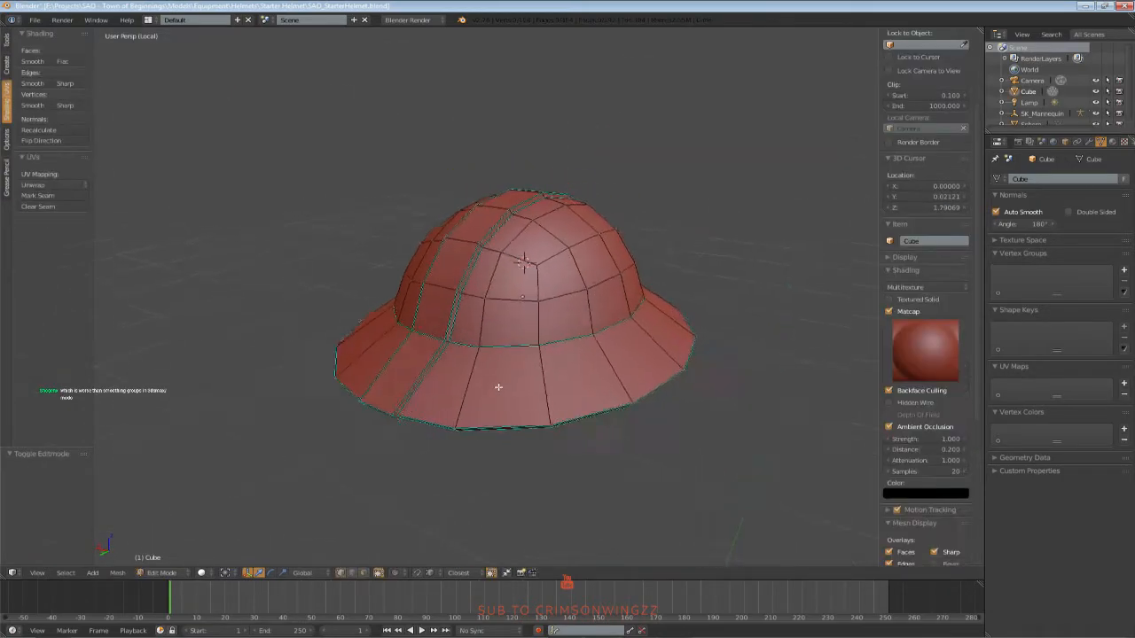
{"action": "scroll", "coordinate": [522, 428], "scroll_direction": "up", "scroll_amount": 4}
{"action": "key", "text": "Tab"}
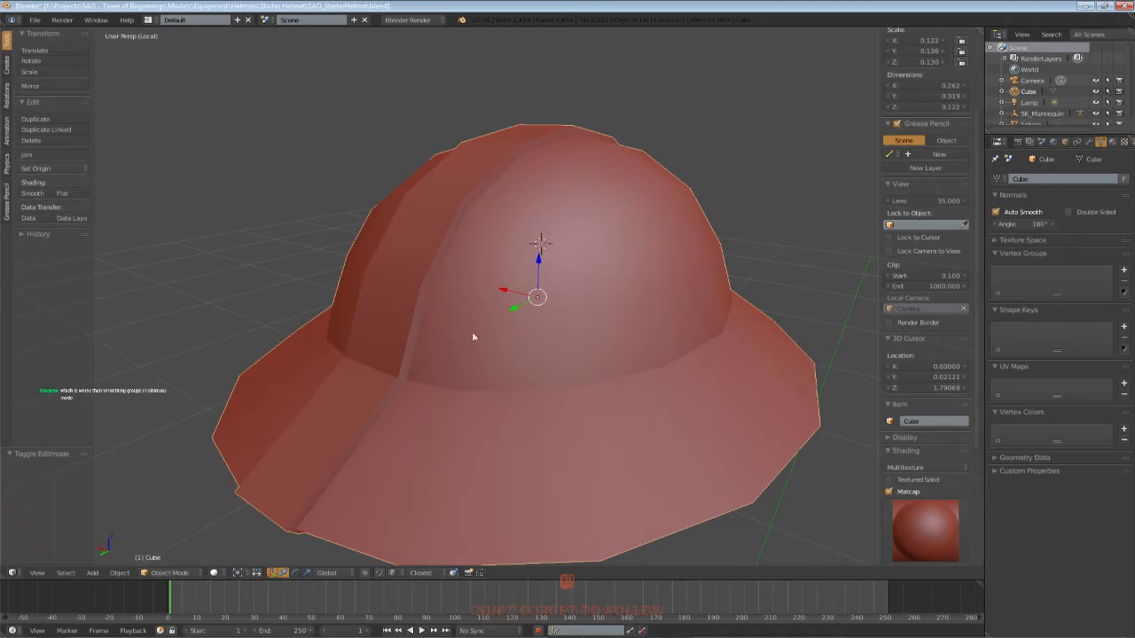
Switch Auto Smooth off and on to compare the helmet's shading
{"action": "left_click", "coordinate": [1012, 215]}
{"action": "left_click", "coordinate": [1012, 215]}
{"action": "left_click", "coordinate": [1011, 215]}
{"action": "left_click", "coordinate": [1011, 216]}
{"action": "scroll", "coordinate": [547, 328], "scroll_direction": "down", "scroll_amount": 1}
{"action": "mouse_move", "coordinate": [452, 381]}
{"action": "middle_mouse_down"}
{"action": "mouse_move", "coordinate": [557, 356]}
{"action": "mouse_move", "coordinate": [540, 371]}
{"action": "mouse_move", "coordinate": [553, 375]}
{"action": "mouse_move", "coordinate": [556, 459]}
{"action": "mouse_move", "coordinate": [531, 496]}
{"action": "mouse_move", "coordinate": [479, 380]}
{"action": "mouse_move", "coordinate": [382, 426]}
{"action": "mouse_move", "coordinate": [352, 382]}
{"action": "mouse_move", "coordinate": [343, 322]}
{"action": "mouse_move", "coordinate": [465, 348]}
{"action": "mouse_move", "coordinate": [393, 355]}
{"action": "mouse_move", "coordinate": [615, 363]}
{"action": "mouse_move", "coordinate": [631, 435]}
{"action": "mouse_move", "coordinate": [380, 464]}
{"action": "mouse_move", "coordinate": [420, 413]}
{"action": "mouse_move", "coordinate": [635, 399]}
{"action": "mouse_move", "coordinate": [331, 418]}
{"action": "mouse_move", "coordinate": [474, 382]}
{"action": "mouse_move", "coordinate": [411, 372]}
{"action": "mouse_move", "coordinate": [664, 374]}
{"action": "mouse_move", "coordinate": [594, 331]}
{"action": "mouse_move", "coordinate": [604, 338]}
{"action": "mouse_move", "coordinate": [528, 359]}
{"action": "mouse_move", "coordinate": [507, 384]}
{"action": "mouse_move", "coordinate": [359, 273]}
{"action": "mouse_move", "coordinate": [423, 210]}
{"action": "mouse_move", "coordinate": [475, 329]}
{"action": "mouse_move", "coordinate": [454, 378]}
{"action": "mouse_move", "coordinate": [477, 304]}
{"action": "middle_mouse_up"}
Save the helmet's current state over the existing file again while reviewing it from different angles
{"action": "key", "text": "ctrl+s"}
{"action": "left_click", "coordinate": [560, 359]}
{"action": "scroll", "coordinate": [559, 359], "scroll_direction": "down", "scroll_amount": 1}
{"action": "key", "text": "ctrl+s"}
{"action": "left_click", "coordinate": [552, 379]}
{"action": "scroll", "coordinate": [594, 332], "scroll_direction": "up", "scroll_amount": 3}
{"action": "key", "text": "ctrl+s"}
{"action": "left_click", "coordinate": [507, 384]}
{"action": "scroll", "coordinate": [456, 372], "scroll_direction": "down", "scroll_amount": 3}
{"action": "middle_click_drag", "start_coordinate": [445, 356], "coordinate": [444, 426]}
{"action": "key", "text": "ctrl+s"}
{"action": "left_click", "coordinate": [435, 382]}
Leave the isolated view to show the whole scene, deselect everything and save the file
{"action": "key", "text": "KP_Divide"}
{"action": "key", "text": "a"}
{"action": "key", "text": "ctrl+s"}
{"action": "left_click", "coordinate": [465, 321]}
{"action": "key", "text": "KP_1"}
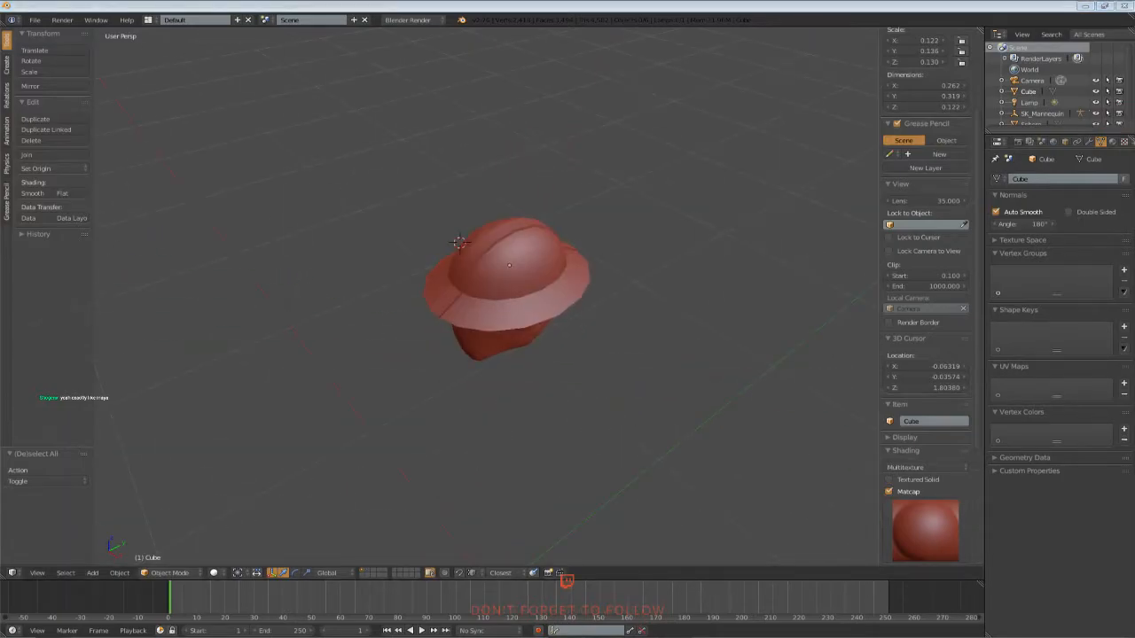
Switch to the browser to study the medieval kettle hat reference image, and return to Blender
{"action": "key", "text": "alt+Tab"}
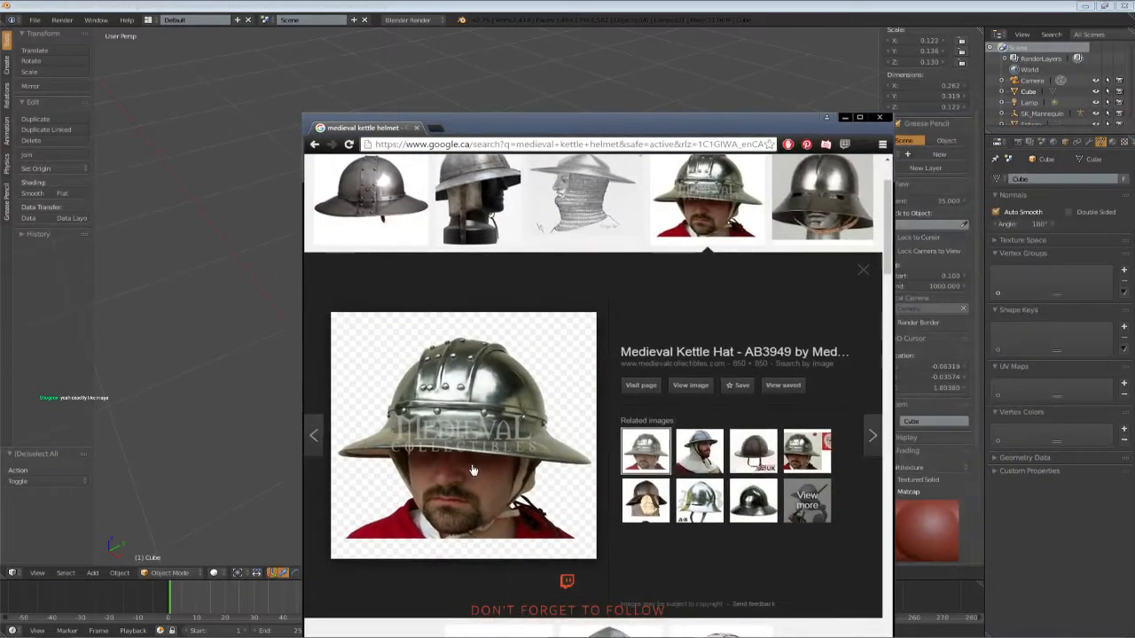
{"action": "scroll", "coordinate": [472, 469], "scroll_direction": "down", "scroll_amount": 2}
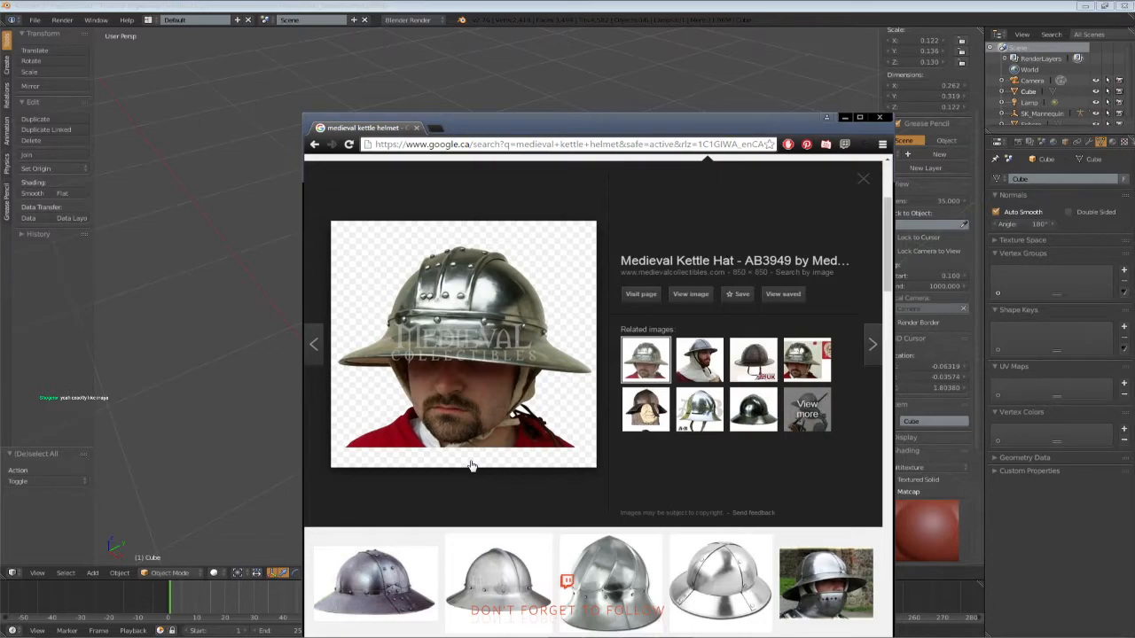
{"action": "key", "text": "alt+Tab"}
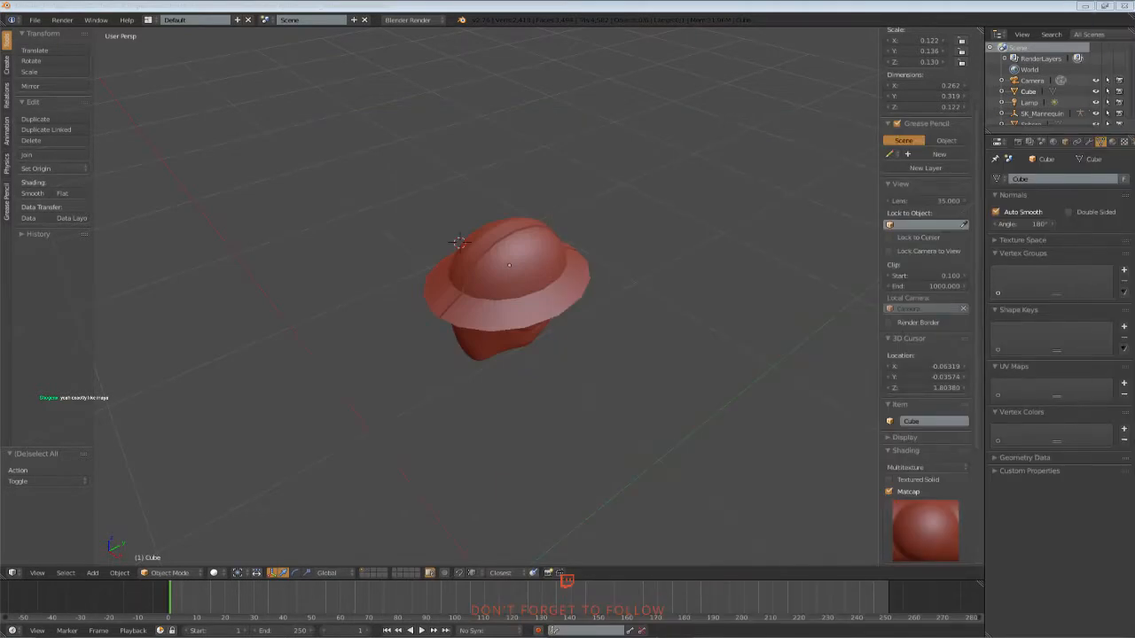
Copy and paste the helmet to duplicate it, and assign the selection to layer 2
{"action": "middle_click_drag", "start_coordinate": [542, 258], "coordinate": [556, 353]}
{"action": "right_click", "coordinate": [427, 264]}
{"action": "key", "text": "ctrl+c"}
{"action": "key", "text": "ctrl+v"}
{"action": "key", "text": "m"}
{"action": "key", "text": "2"}
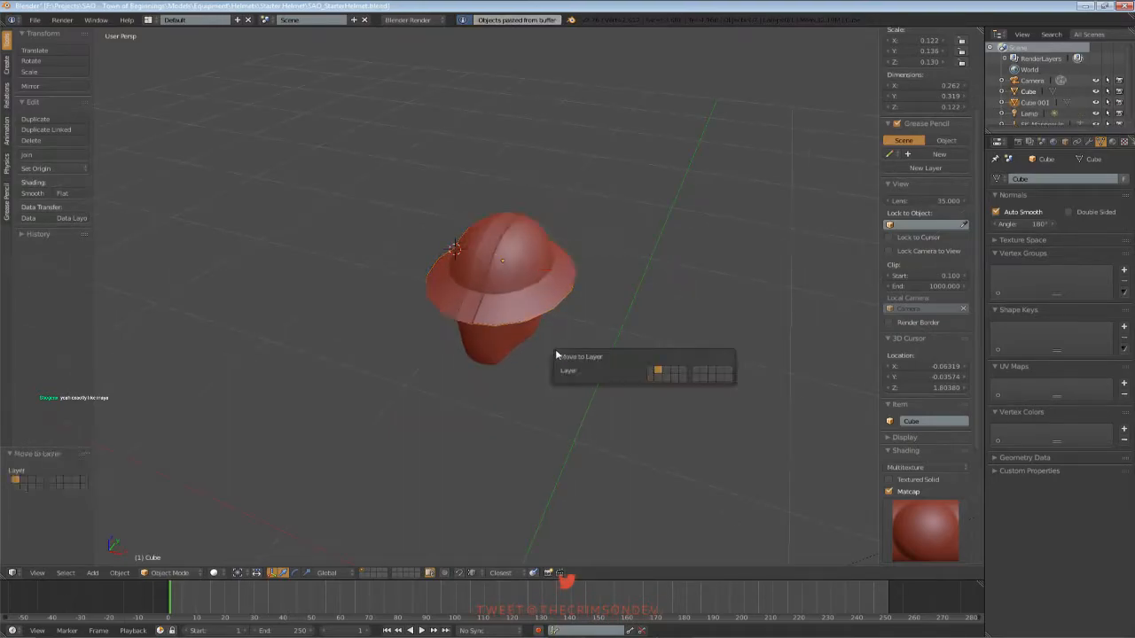
Separate the helmet copy from the original using layer 3, and save the file
{"action": "key", "text": "2"}
{"action": "key", "text": "m"}
{"action": "key", "text": "3"}
{"action": "key", "text": "3"}
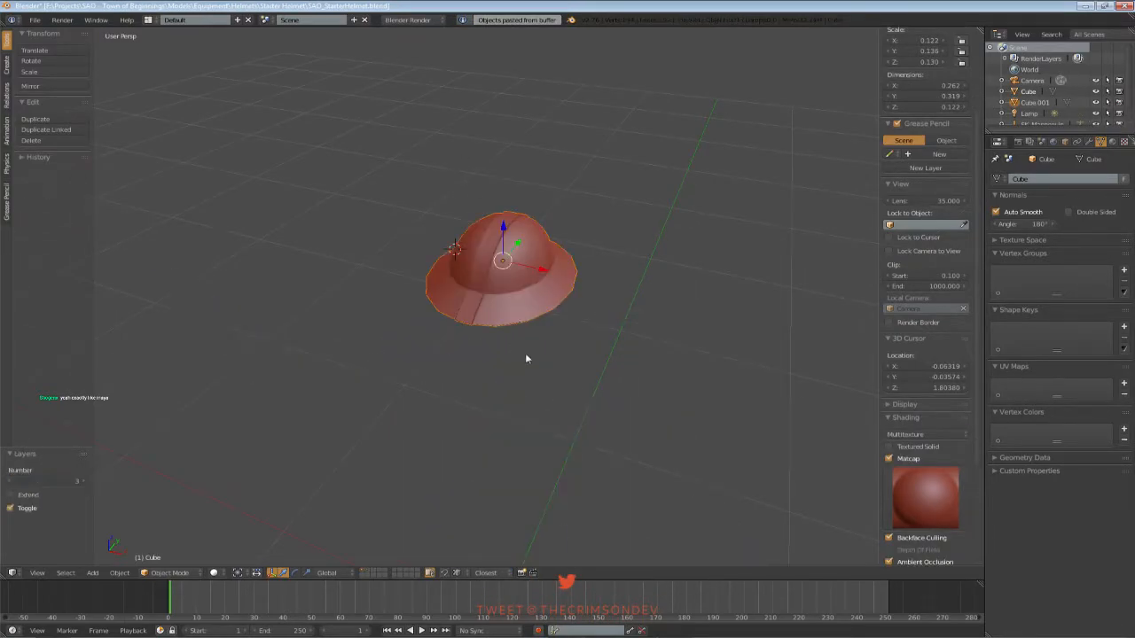
{"action": "key", "text": "m"}
{"action": "key", "text": "2"}
{"action": "key", "text": "2"}
{"action": "key", "text": "m"}
{"action": "key", "text": "1"}
{"action": "key", "text": "1"}
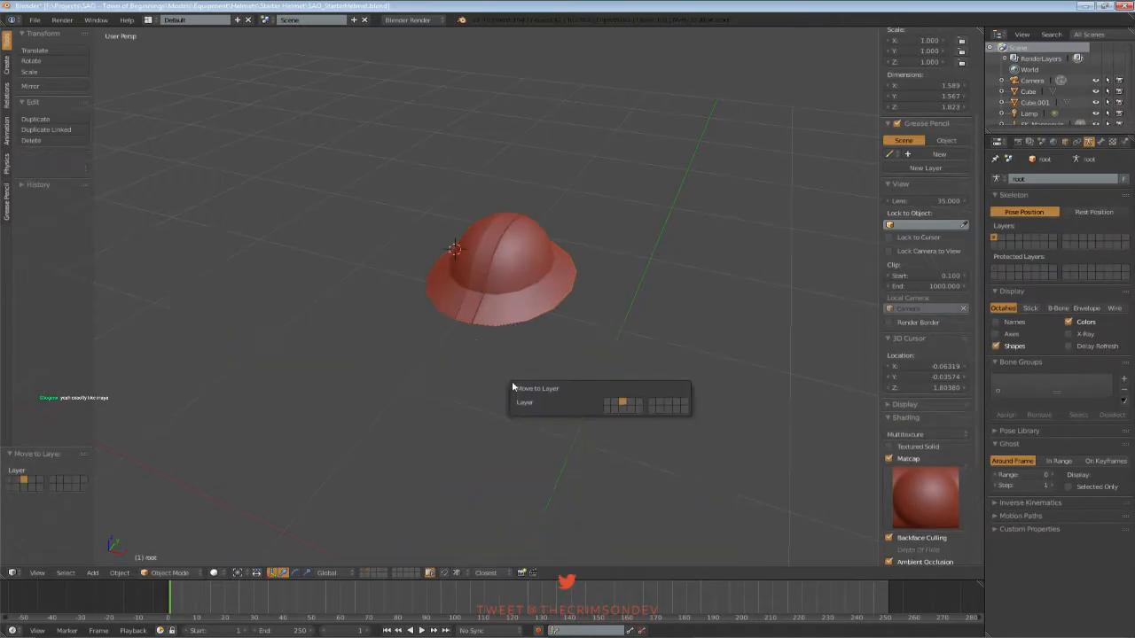
{"action": "key", "text": "ctrl+s"}
{"action": "left_click", "coordinate": [518, 307]}
Turn off Auto Smooth on the helmet copy, clear the sharp marking from all its edges and save the file
{"action": "left_click", "coordinate": [1012, 211]}
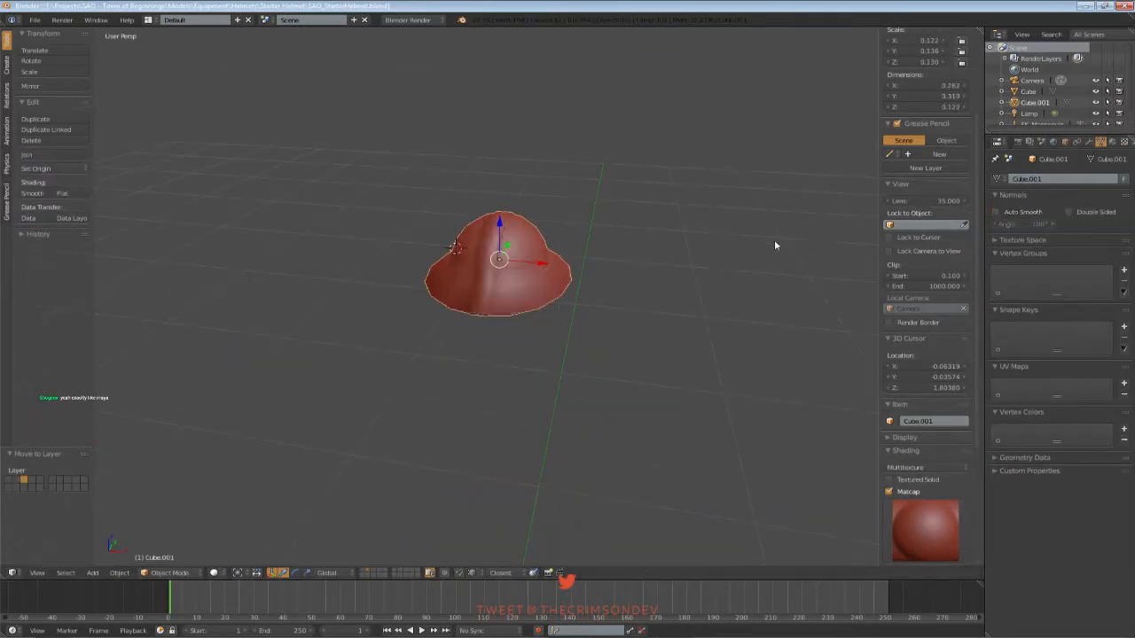
{"action": "scroll", "coordinate": [541, 239], "scroll_direction": "up", "scroll_amount": 2}
{"action": "key", "text": "Tab"}
{"action": "key", "text": "a"}
{"action": "left_click", "coordinate": [39, 85]}
{"action": "key", "text": "Tab"}
{"action": "middle_click_drag", "start_coordinate": [544, 253], "coordinate": [499, 284]}
{"action": "key", "text": "ctrl+s"}
{"action": "left_click", "coordinate": [499, 284]}
Add a Catmull-Clark Subdivision Surface modifier with view level 2 to the helmet copy and shade it smooth
{"action": "left_click", "coordinate": [1090, 142]}
{"action": "left_click", "coordinate": [1027, 180]}
{"action": "left_click", "coordinate": [911, 362]}
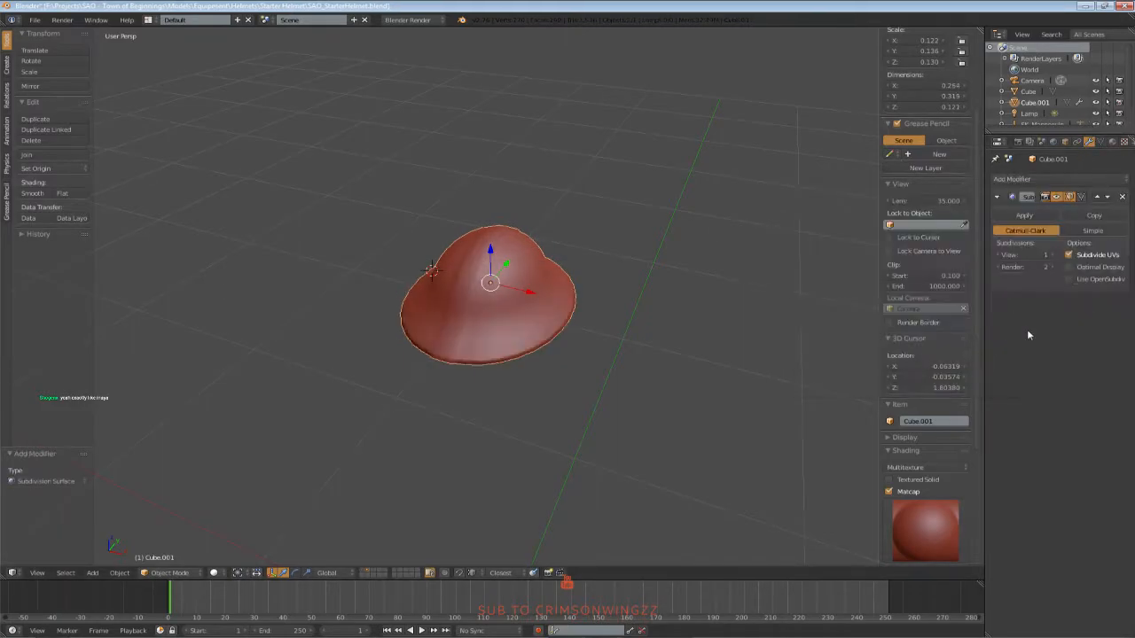
{"action": "left_click", "coordinate": [34, 193]}
{"action": "scroll", "coordinate": [521, 294], "scroll_direction": "up", "scroll_amount": 4}
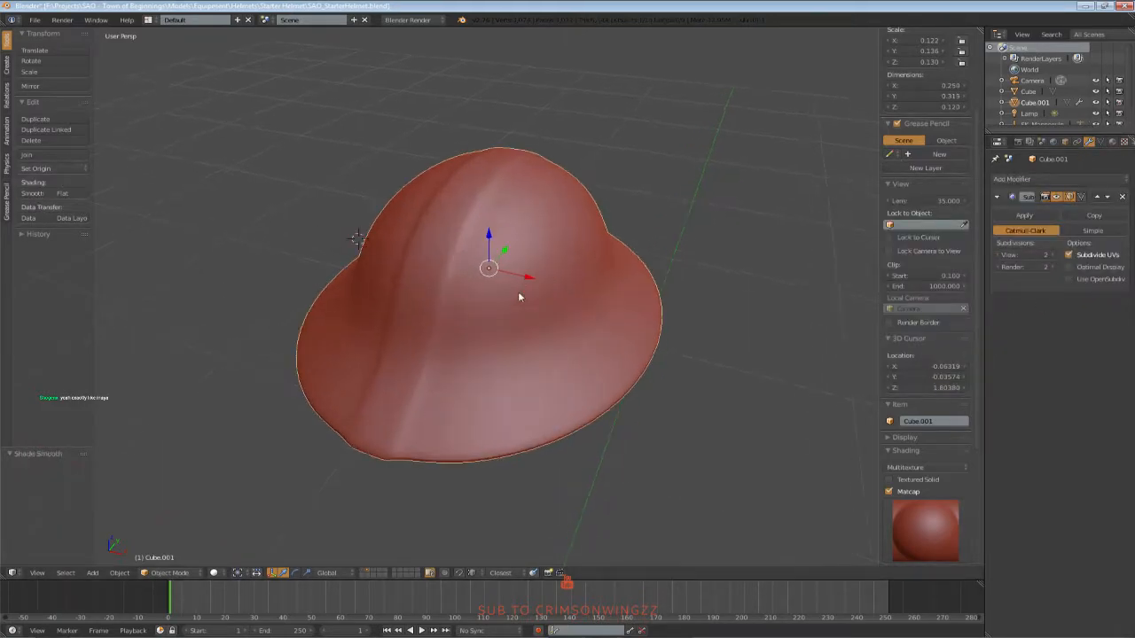
Insert a loop cut lengthwise through the middle of the helmet copy's centre strip
{"action": "key", "text": "Tab"}
{"action": "key", "text": "a"}
{"action": "key", "text": "ctrl+r"}
{"action": "left_click", "coordinate": [485, 294]}
{"action": "left_click", "coordinate": [493, 291]}
{"action": "middle_click_drag", "start_coordinate": [493, 291], "coordinate": [481, 304]}
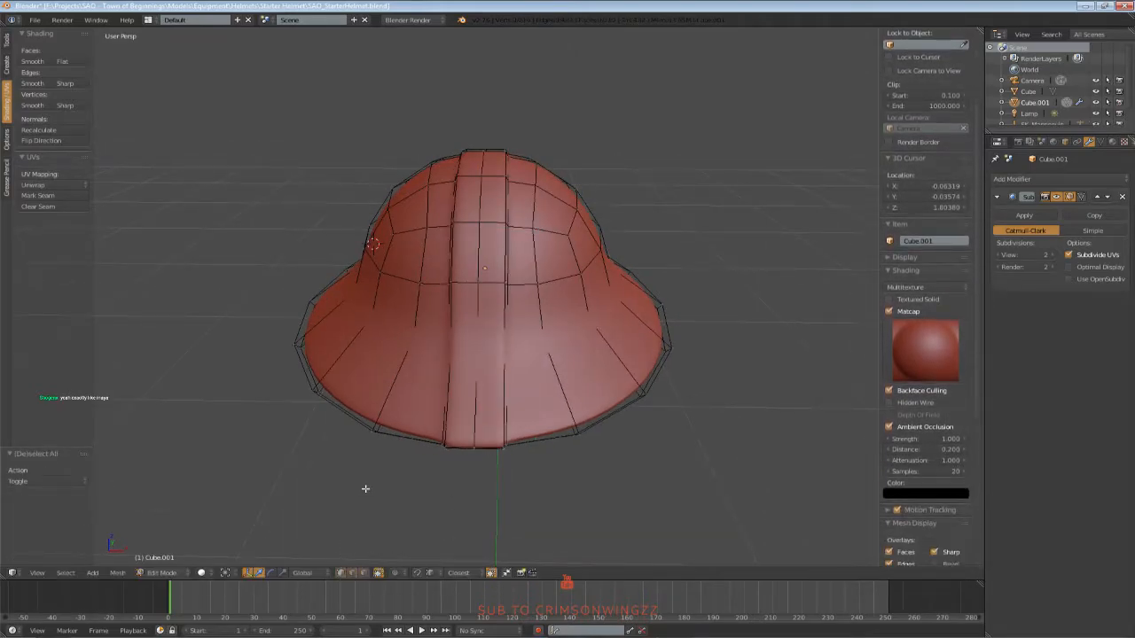
Delete the vertices of one lengthwise half of the helmet copy, leaving its centre line
{"action": "key", "text": "KP_7"}
{"action": "key", "text": "z"}
{"action": "left_click_drag", "start_coordinate": [192, 69], "coordinate": [487, 565]}
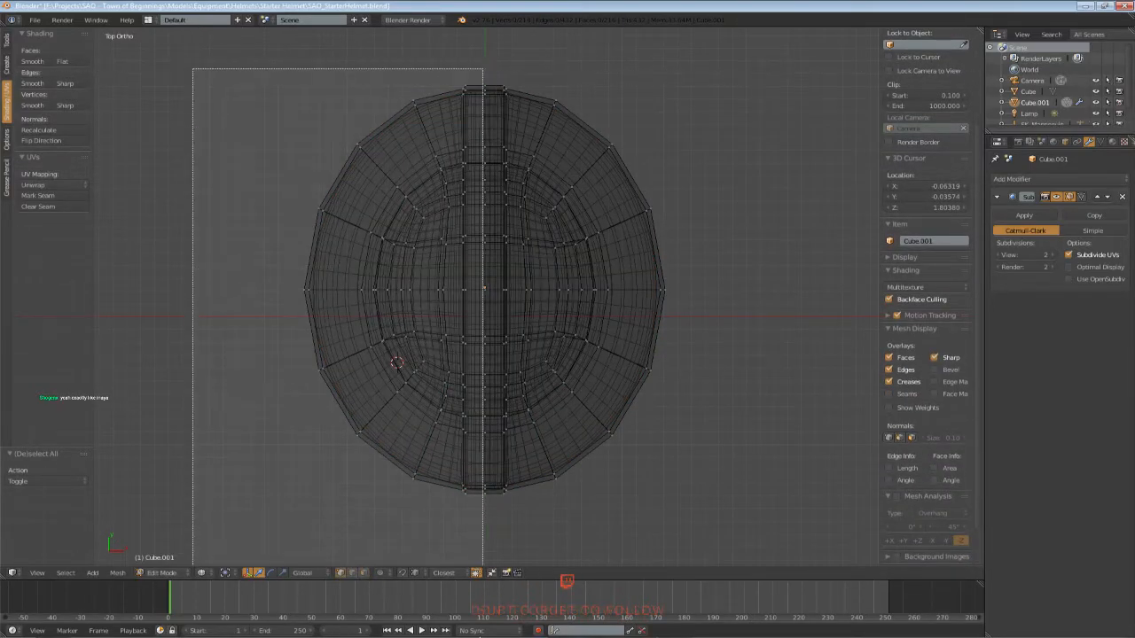
{"action": "left_click_drag", "start_coordinate": [474, 609], "coordinate": [474, 610]}
{"action": "key", "text": "x"}
{"action": "left_click", "coordinate": [416, 344]}
{"action": "key", "text": "Tab"}
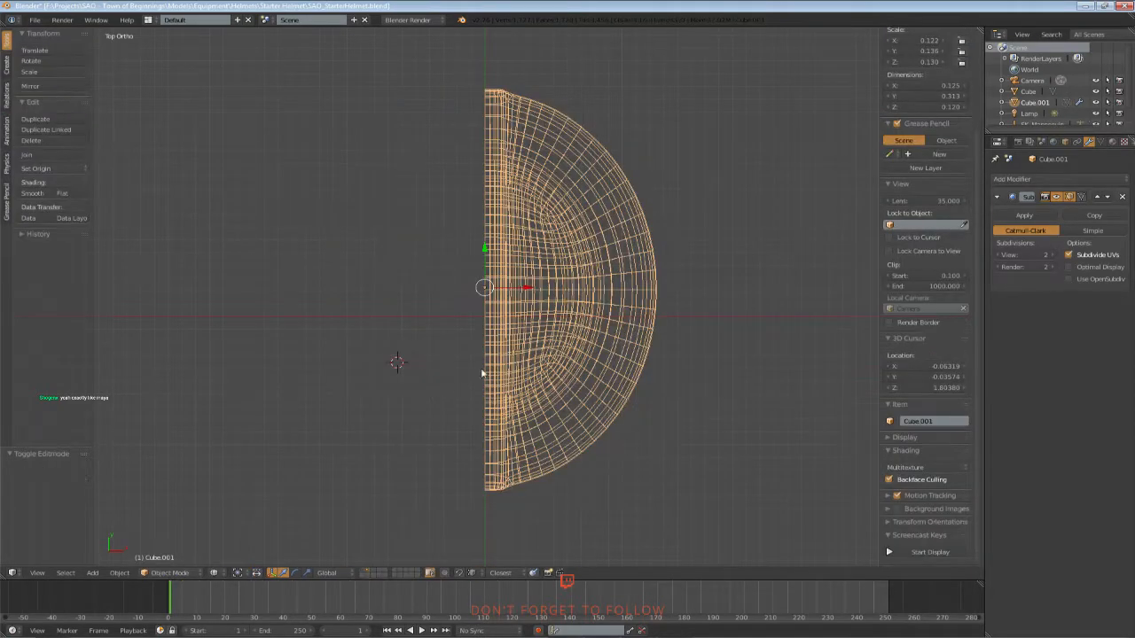
Add a Mirror modifier on the X axis to the half helmet and place it above the Subdivision Surface modifier
{"action": "left_click", "coordinate": [1058, 179]}
{"action": "left_click", "coordinate": [889, 289]}
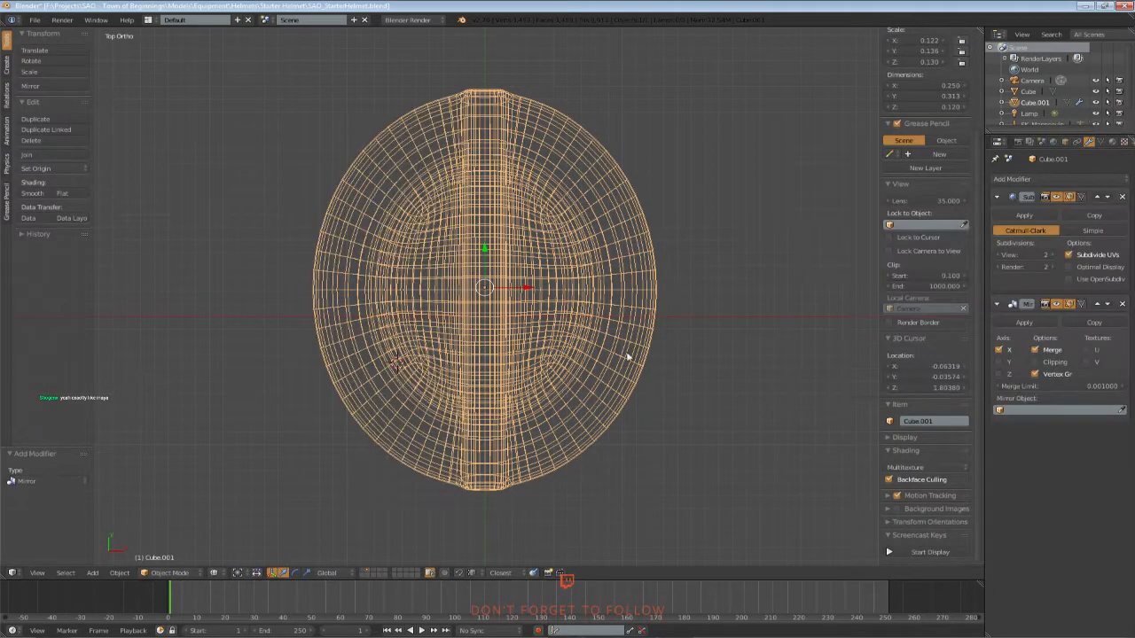
{"action": "key", "text": "z"}
{"action": "middle_click_drag", "start_coordinate": [620, 362], "coordinate": [621, 230]}
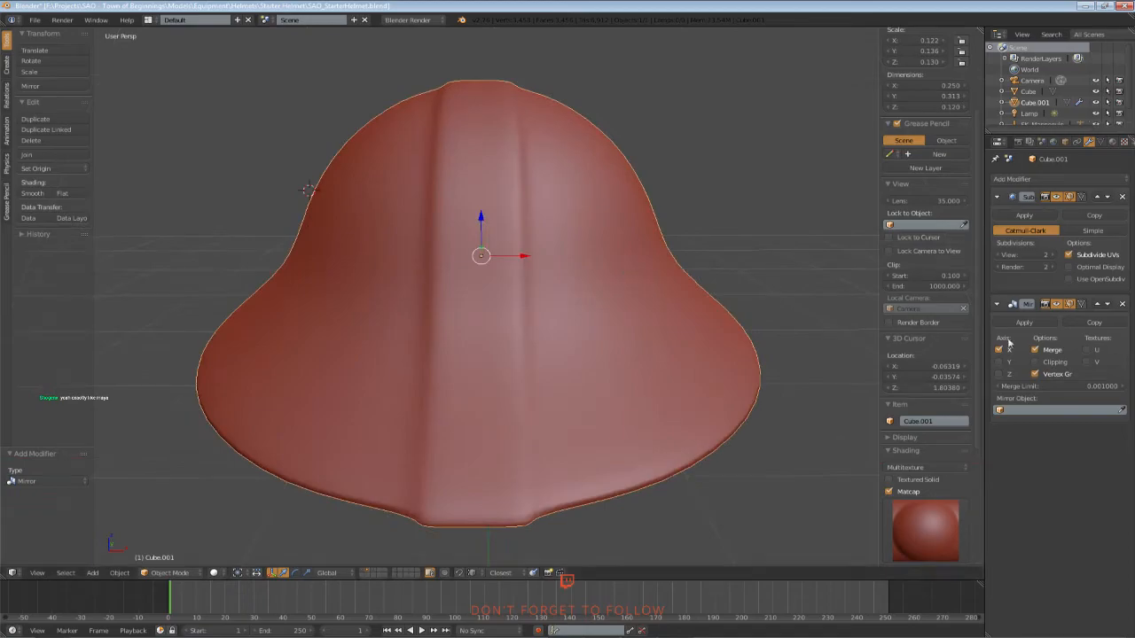
{"action": "left_click", "coordinate": [1096, 304]}
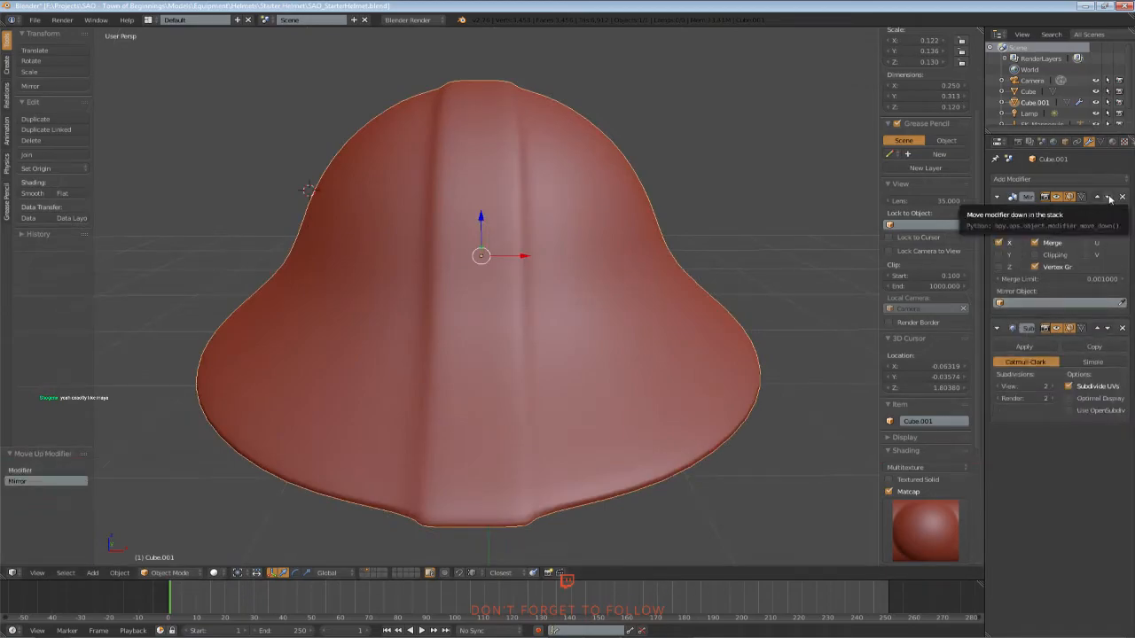
{"action": "left_click", "coordinate": [1108, 197]}
{"action": "middle_click_drag", "start_coordinate": [678, 457], "coordinate": [678, 364]}
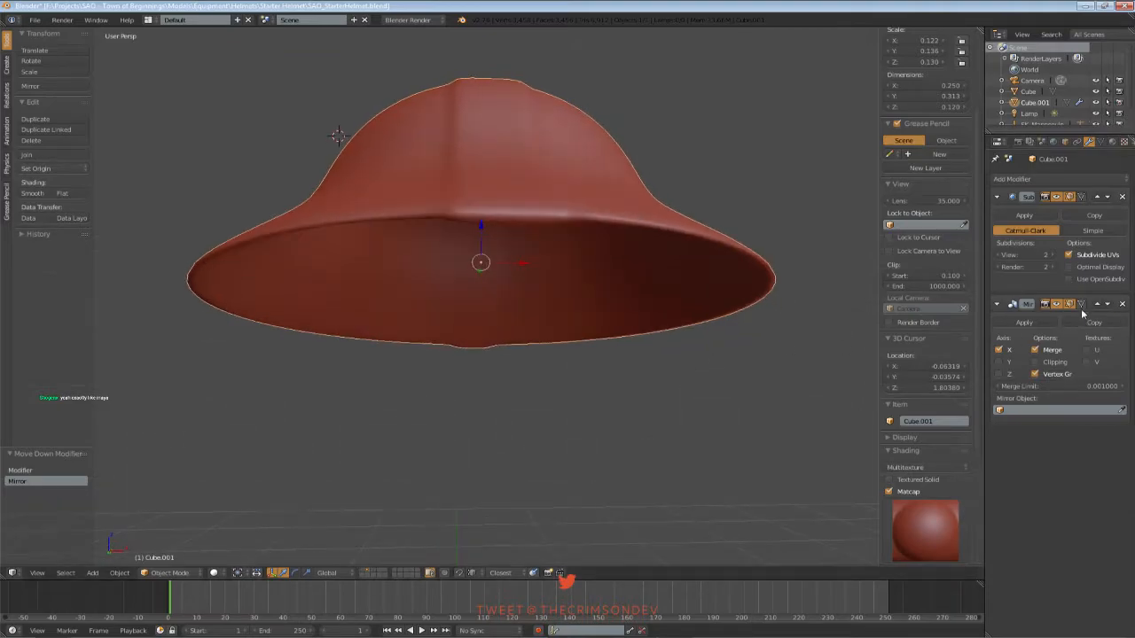
{"action": "left_click", "coordinate": [1097, 305]}
Insert supporting loop cuts close to the edge of the raised centre strip
{"action": "key", "text": "Tab"}
{"action": "middle_click_drag", "start_coordinate": [573, 289], "coordinate": [502, 266]}
{"action": "left_click", "coordinate": [525, 279]}
{"action": "left_click", "coordinate": [549, 278]}
{"action": "right_click", "coordinate": [469, 152], "text": "alt"}
{"action": "key", "text": "a"}
{"action": "key", "text": "ctrl+r"}
{"action": "left_click", "coordinate": [466, 117]}
{"action": "left_click", "coordinate": [468, 124]}
{"action": "key", "text": "a"}
{"action": "left_click", "coordinate": [472, 133]}
{"action": "left_click", "coordinate": [472, 131]}
{"action": "key", "text": "Tab"}
{"action": "middle_click_drag", "start_coordinate": [471, 133], "coordinate": [397, 296]}
{"action": "scroll", "coordinate": [345, 329], "scroll_direction": "down", "scroll_amount": 3}
Insert a loop cut around the outside of the helmet, close to where the crown meets the brim
{"action": "key", "text": "Tab"}
{"action": "scroll", "coordinate": [398, 296], "scroll_direction": "up", "scroll_amount": 4}
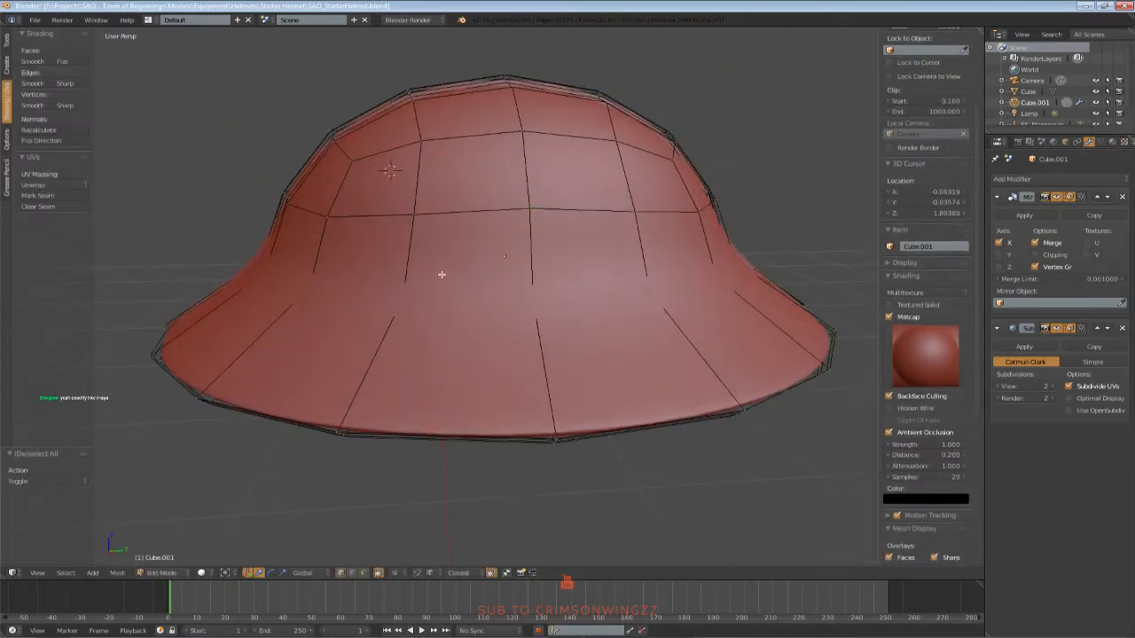
{"action": "key", "text": "a"}
{"action": "key", "text": "ctrl+r"}
{"action": "left_click", "coordinate": [417, 248]}
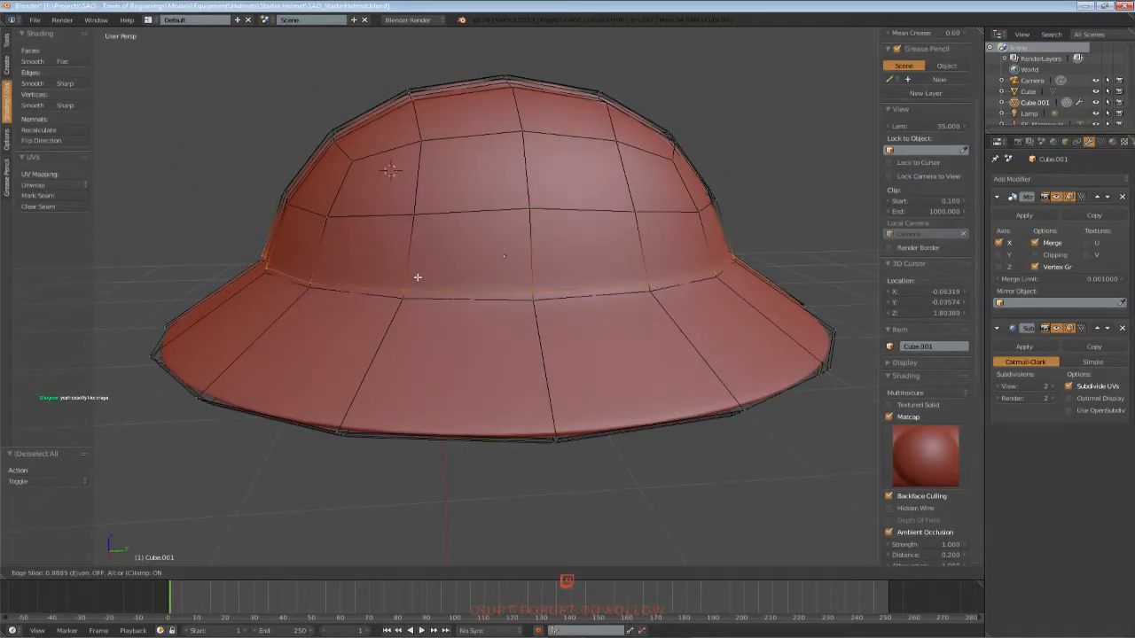
{"action": "left_click", "coordinate": [400, 314]}
Insert supporting loop cuts inside the helmet, around the crown-brim crease and near the brim's outer rim
{"action": "middle_click_drag", "start_coordinate": [361, 428], "coordinate": [329, 233]}
{"action": "key", "text": "a"}
{"action": "key", "text": "a"}
{"action": "key", "text": "ctrl+r"}
{"action": "left_click", "coordinate": [359, 210]}
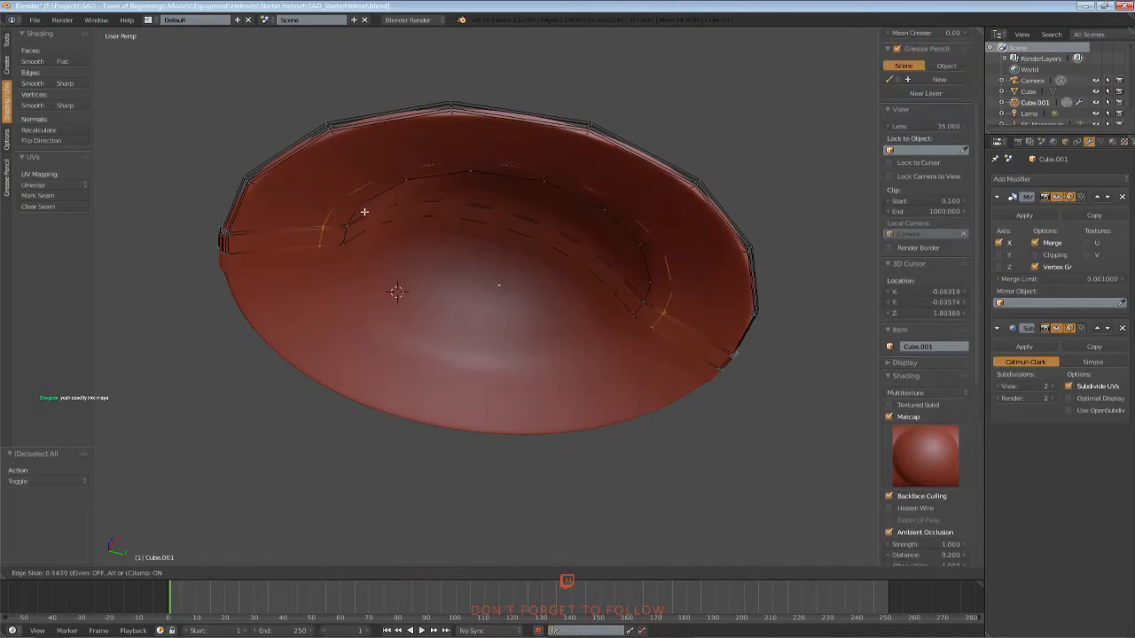
{"action": "left_click", "coordinate": [364, 221]}
{"action": "middle_click_drag", "start_coordinate": [361, 223], "coordinate": [358, 254]}
{"action": "key", "text": "ctrl+r"}
{"action": "left_click", "coordinate": [356, 257]}
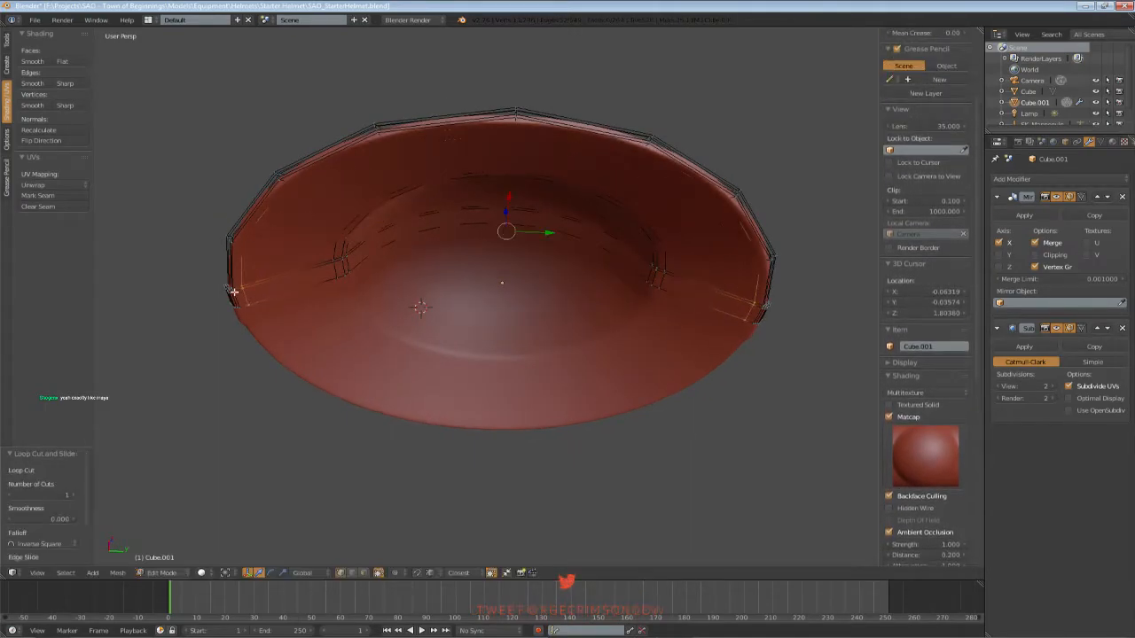
Place the 3D cursor on the brim's underside beside the centre strip and centre the view on it
{"action": "key", "text": "Tab"}
{"action": "scroll", "coordinate": [329, 263], "scroll_direction": "down", "scroll_amount": 3}
{"action": "middle_click_drag", "start_coordinate": [329, 263], "coordinate": [473, 258]}
{"action": "key", "text": "Tab"}
{"action": "scroll", "coordinate": [483, 278], "scroll_direction": "up", "scroll_amount": 2}
{"action": "key", "text": "a"}
{"action": "scroll", "coordinate": [416, 324], "scroll_direction": "up", "scroll_amount": 3}
{"action": "middle_click_drag", "start_coordinate": [416, 325], "coordinate": [431, 352]}
{"action": "left_click", "coordinate": [480, 184]}
{"action": "key", "text": "space"}
{"action": "type", "text": "c"}
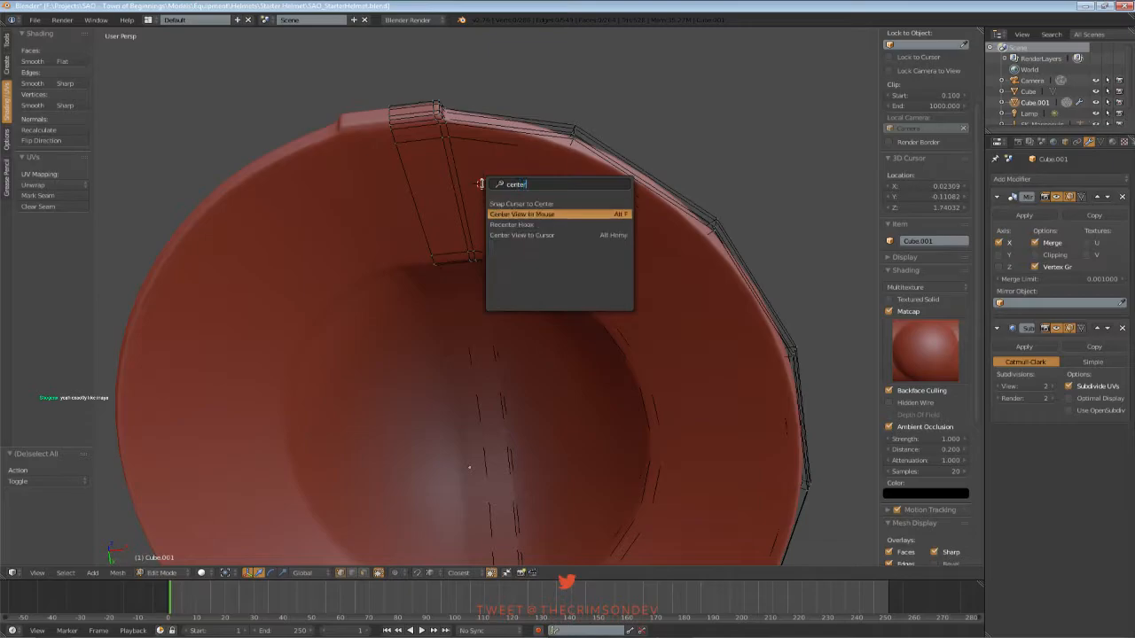
{"action": "type", "text": "ente"}
{"action": "key", "text": "Down"}
{"action": "key", "text": "Down"}
{"action": "key", "text": "Return"}
Hide the Mirror modifier in the viewport and merge a doubled vertex pair beside the centre strip on the helmet's underside
{"action": "left_click", "coordinate": [1056, 196]}
{"action": "scroll", "coordinate": [542, 292], "scroll_direction": "up", "scroll_amount": 2}
{"action": "middle_click_drag", "start_coordinate": [542, 292], "coordinate": [481, 214]}
{"action": "key", "text": "Tab"}
{"action": "key", "text": "Tab"}
{"action": "right_click", "coordinate": [471, 190]}
{"action": "right_click", "coordinate": [483, 191], "text": "shift"}
{"action": "key", "text": "alt+m"}
{"action": "left_click", "coordinate": [484, 192]}
{"action": "key", "text": "a"}
Hide the Subdivision Surface modifier in the viewport and merge the next doubled vertex pair along the inner strip edge
{"action": "middle_click_drag", "start_coordinate": [484, 280], "coordinate": [1092, 375]}
{"action": "right_click", "coordinate": [487, 315]}
{"action": "middle_click_drag", "start_coordinate": [622, 326], "coordinate": [607, 349]}
{"action": "left_click", "coordinate": [1056, 329]}
{"action": "middle_click_drag", "start_coordinate": [620, 222], "coordinate": [567, 321]}
{"action": "middle_click_drag", "start_coordinate": [455, 214], "coordinate": [482, 251]}
{"action": "right_click", "coordinate": [471, 207]}
{"action": "key", "text": "a"}
{"action": "right_click", "coordinate": [473, 194]}
{"action": "right_click", "coordinate": [468, 197], "text": "shift"}
{"action": "key", "text": "alt+m"}
{"action": "left_click", "coordinate": [466, 197]}
{"action": "key", "text": "a"}
Merge the doubled vertex pairs one by one along the strip edge inside the crown
{"action": "right_click", "coordinate": [474, 150]}
{"action": "right_click", "coordinate": [463, 153], "text": "shift"}
{"action": "key", "text": "a"}
{"action": "middle_click_drag", "start_coordinate": [461, 154], "coordinate": [504, 260]}
{"action": "right_click", "coordinate": [489, 135]}
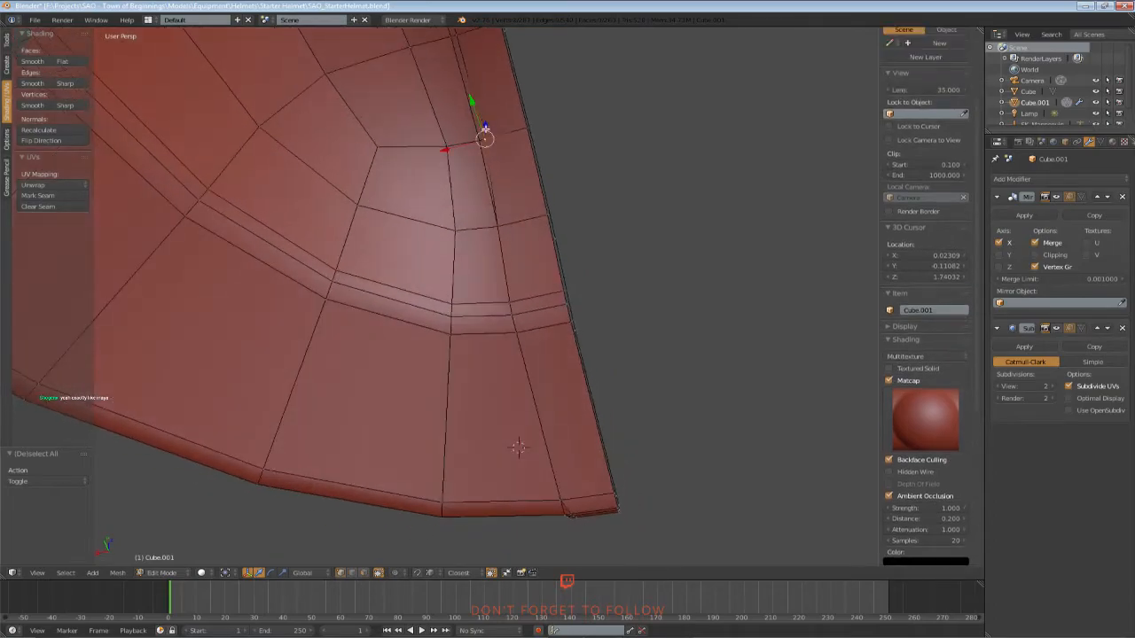
{"action": "right_click", "coordinate": [483, 140], "text": "shift"}
{"action": "key", "text": "alt+m"}
{"action": "left_click", "coordinate": [480, 144]}
{"action": "key", "text": "a"}
{"action": "middle_click_drag", "start_coordinate": [496, 181], "coordinate": [498, 256], "text": "shift"}
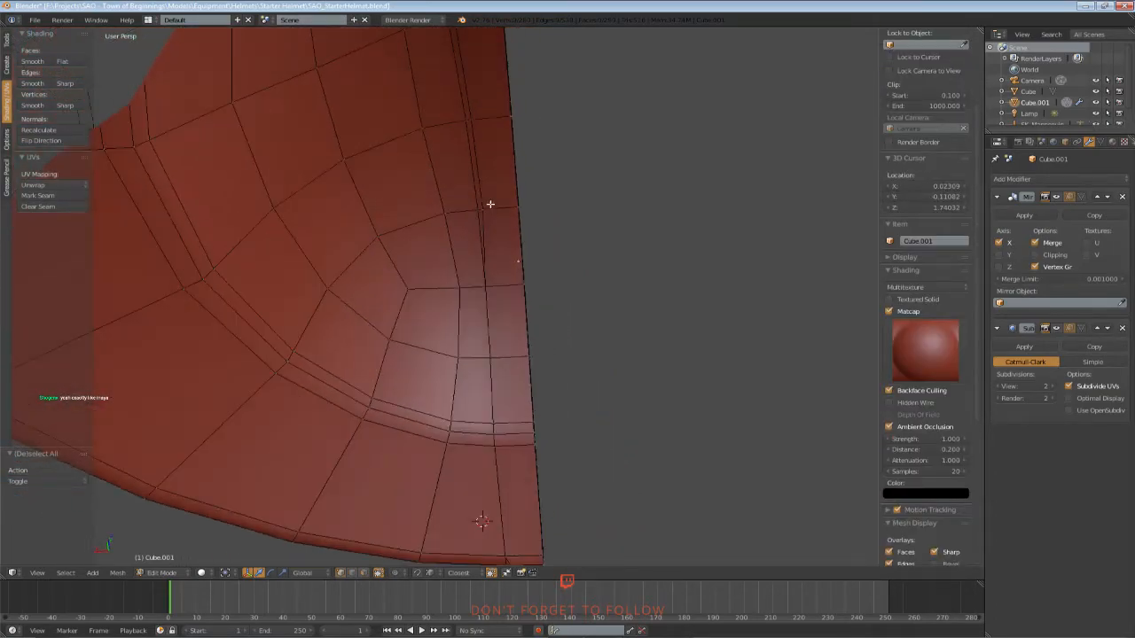
{"action": "right_click", "coordinate": [489, 214]}
{"action": "right_click", "coordinate": [482, 215], "text": "shift"}
{"action": "key", "text": "alt+m"}
{"action": "left_click", "coordinate": [478, 211]}
{"action": "middle_click_drag", "start_coordinate": [486, 188], "coordinate": [488, 245], "text": "shift"}
{"action": "right_click", "coordinate": [456, 173], "text": "shift"}
{"action": "key", "text": "alt+m"}
{"action": "left_click", "coordinate": [455, 173]}
{"action": "key", "text": "a"}
Merge the remaining doubled vertex pairs along the inner strip edge up to the opposite end of the brim
{"action": "right_click", "coordinate": [462, 155]}
{"action": "right_click", "coordinate": [451, 154], "text": "shift"}
{"action": "key", "text": "alt+m"}
{"action": "middle_click_drag", "start_coordinate": [518, 189], "coordinate": [507, 266]}
{"action": "right_click", "coordinate": [451, 171]}
{"action": "right_click", "coordinate": [436, 172], "text": "shift"}
{"action": "key", "text": "alt+m"}
{"action": "left_click", "coordinate": [434, 172]}
{"action": "key", "text": "a"}
{"action": "middle_click_drag", "start_coordinate": [434, 172], "coordinate": [471, 194]}
{"action": "right_click", "coordinate": [444, 183]}
{"action": "right_click", "coordinate": [438, 161], "text": "shift"}
{"action": "key", "text": "alt+m"}
{"action": "left_click", "coordinate": [438, 162]}
{"action": "key", "text": "a"}
{"action": "right_click", "coordinate": [458, 255]}
{"action": "right_click", "coordinate": [454, 239], "text": "shift"}
{"action": "key", "text": "alt+m"}
{"action": "left_click", "coordinate": [448, 257]}
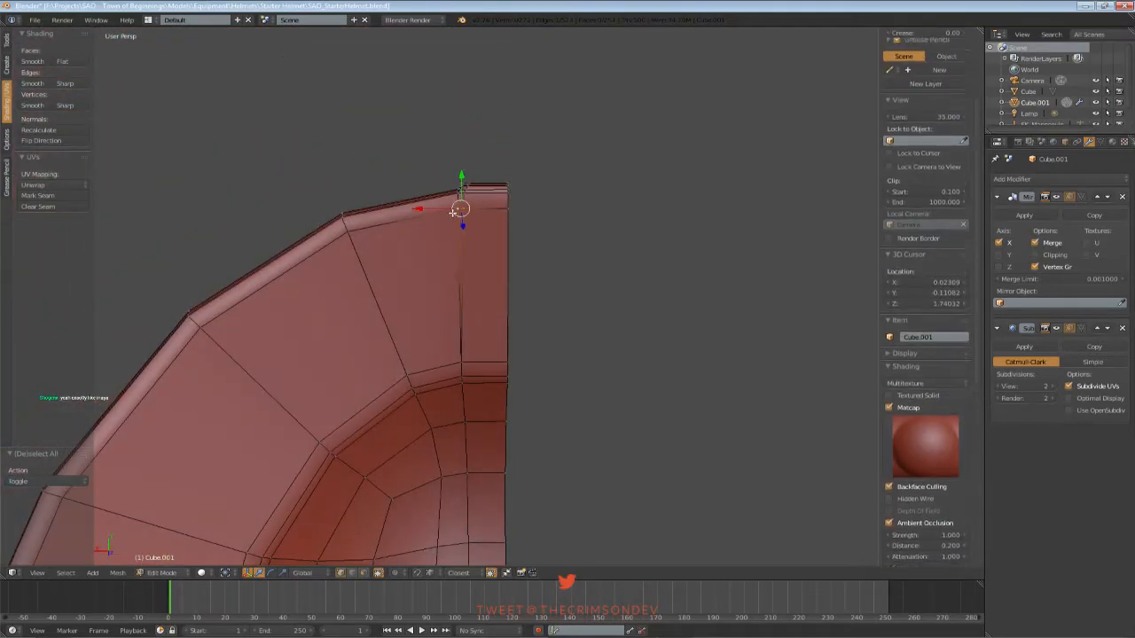
Show the Subdivision Surface and Mirror modifiers in the viewport again and leave mesh editing
{"action": "left_click", "coordinate": [1055, 330]}
{"action": "key", "text": "Tab"}
{"action": "scroll", "coordinate": [567, 274], "scroll_direction": "down", "scroll_amount": 5}
{"action": "middle_click_drag", "start_coordinate": [545, 321], "coordinate": [438, 281]}
{"action": "scroll", "coordinate": [475, 368], "scroll_direction": "down", "scroll_amount": 4}
{"action": "key", "text": "a"}
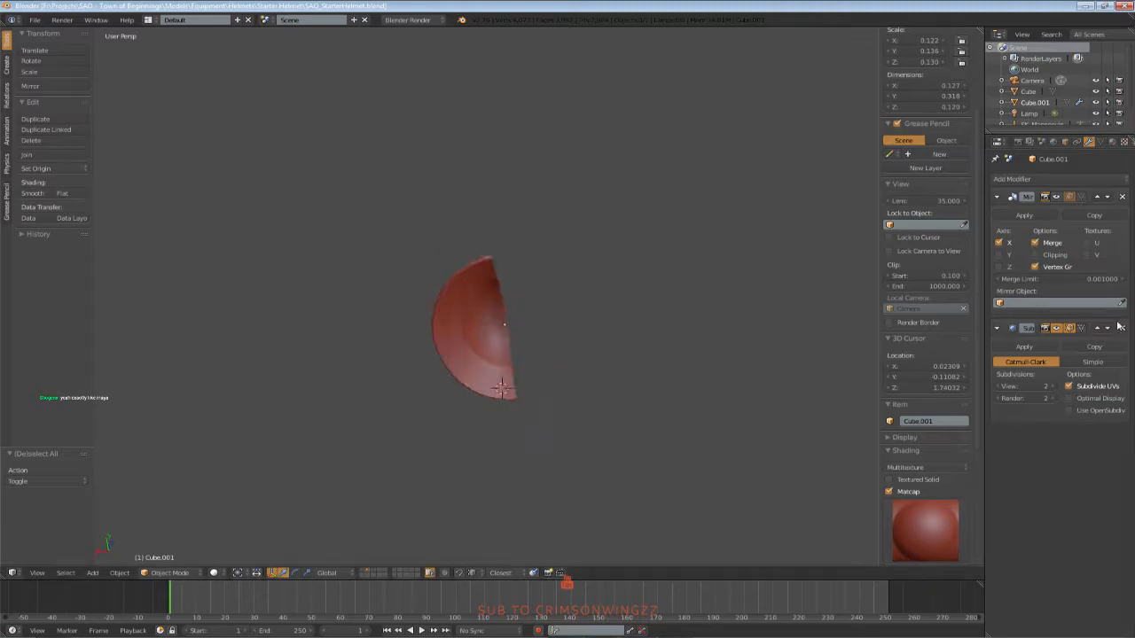
{"action": "left_click", "coordinate": [1056, 197]}
{"action": "scroll", "coordinate": [545, 389], "scroll_direction": "up", "scroll_amount": 6}
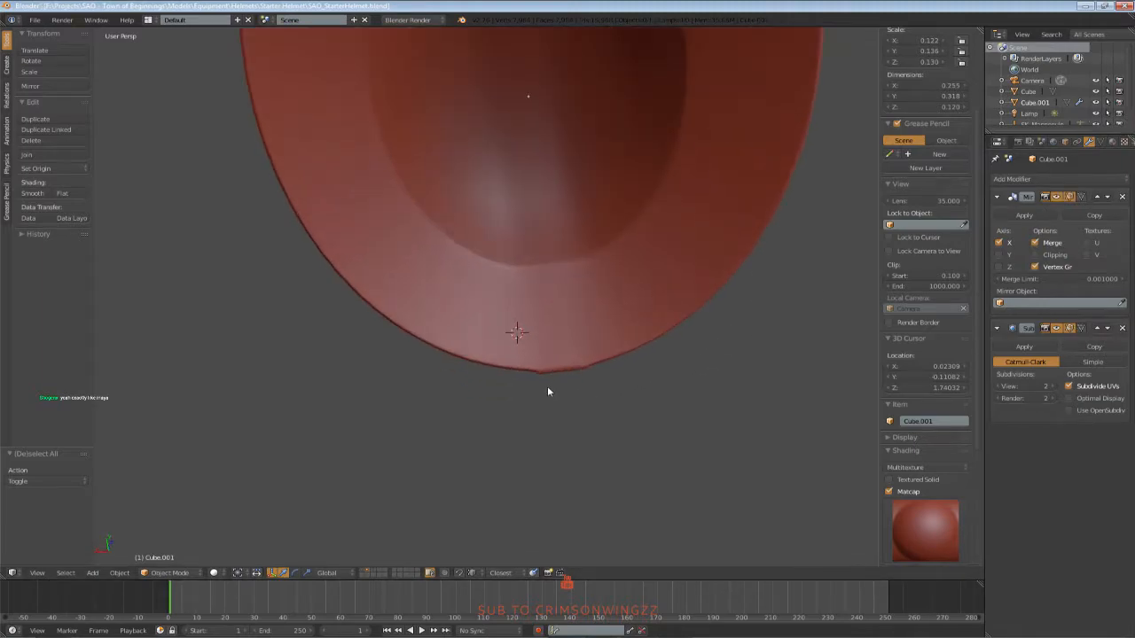
Examine the mirrored, subdivided helmet from below and from the front, comparing its mesh with the smooth result
{"action": "key", "text": "Tab"}
{"action": "scroll", "coordinate": [558, 381], "scroll_direction": "up", "scroll_amount": 5}
{"action": "key", "text": "Tab"}
{"action": "middle_click_drag", "start_coordinate": [539, 331], "coordinate": [521, 374]}
{"action": "key", "text": "Tab"}
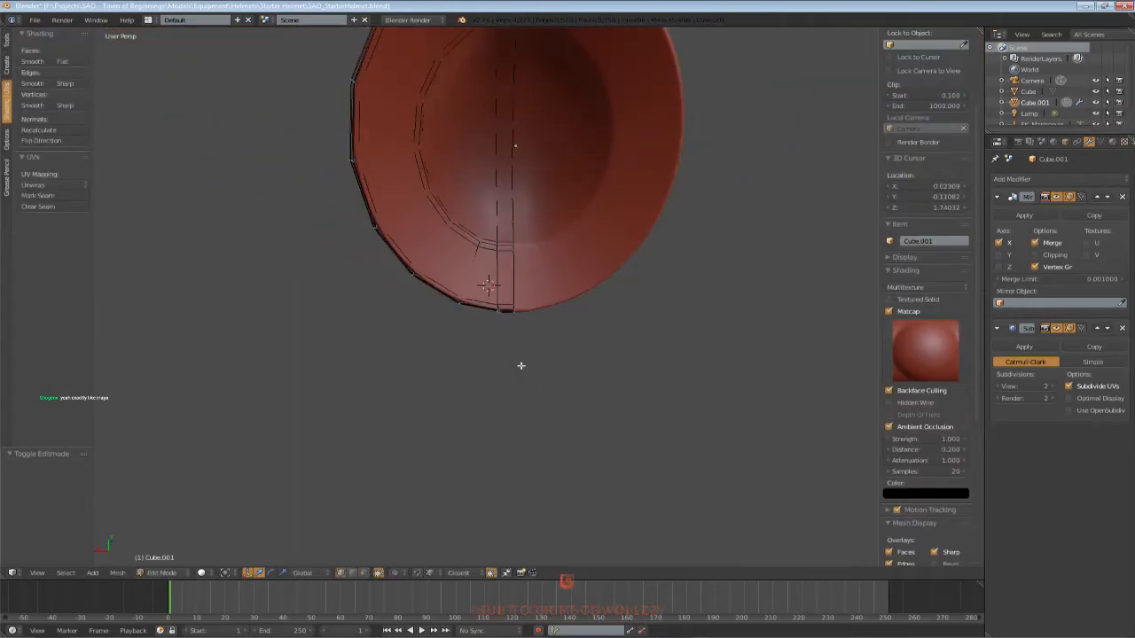
{"action": "mouse_move", "coordinate": [520, 365]}
{"action": "middle_mouse_down"}
{"action": "mouse_move", "coordinate": [511, 405]}
{"action": "mouse_move", "coordinate": [518, 343]}
{"action": "middle_mouse_up"}
{"action": "key", "text": "Tab"}
{"action": "middle_click_drag", "start_coordinate": [526, 329], "coordinate": [540, 313]}
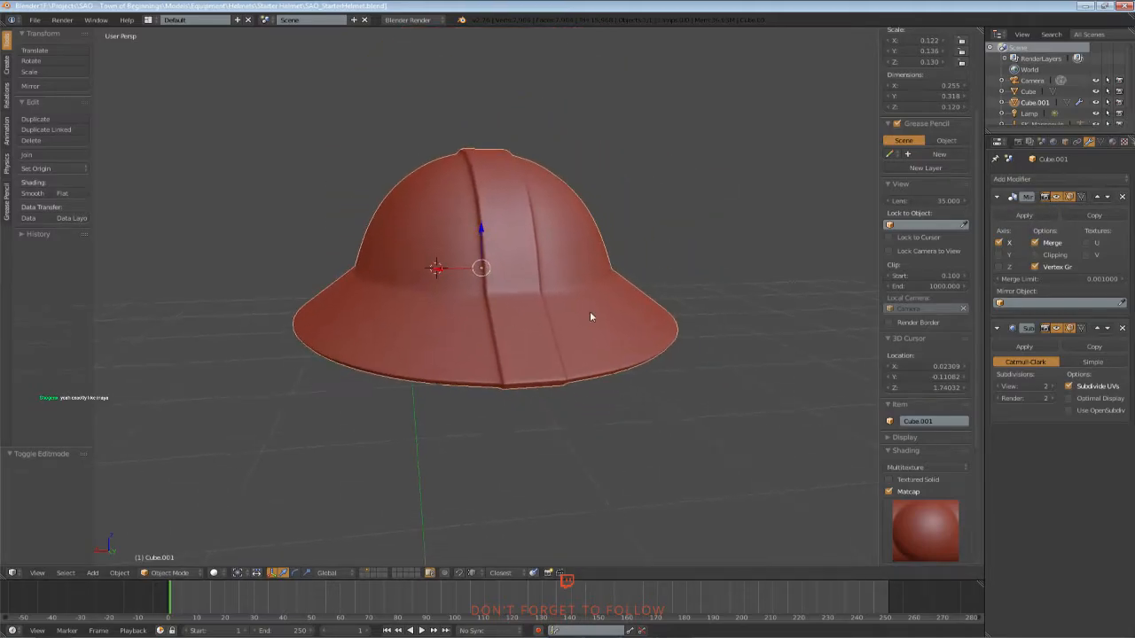
{"action": "middle_click_drag", "start_coordinate": [510, 238], "coordinate": [528, 284]}
Add an edge loop around the base of the crown, slide it close to the brim joint, and save the file
{"action": "key", "text": "Tab"}
{"action": "middle_click_drag", "start_coordinate": [452, 339], "coordinate": [501, 349]}
{"action": "scroll", "coordinate": [502, 349], "scroll_direction": "up", "scroll_amount": 4}
{"action": "key", "text": "a"}
{"action": "key", "text": "a"}
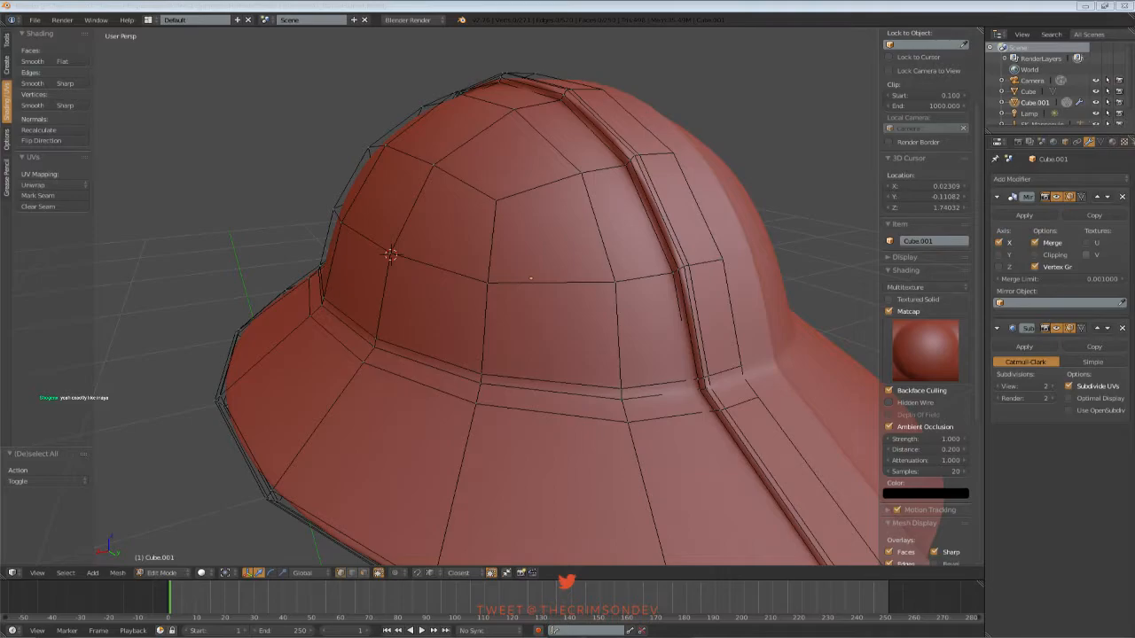
{"action": "scroll", "coordinate": [646, 423], "scroll_direction": "down", "scroll_amount": 2}
{"action": "middle_click_drag", "start_coordinate": [646, 423], "coordinate": [552, 309]}
{"action": "key", "text": "ctrl+r"}
{"action": "left_click", "coordinate": [560, 322]}
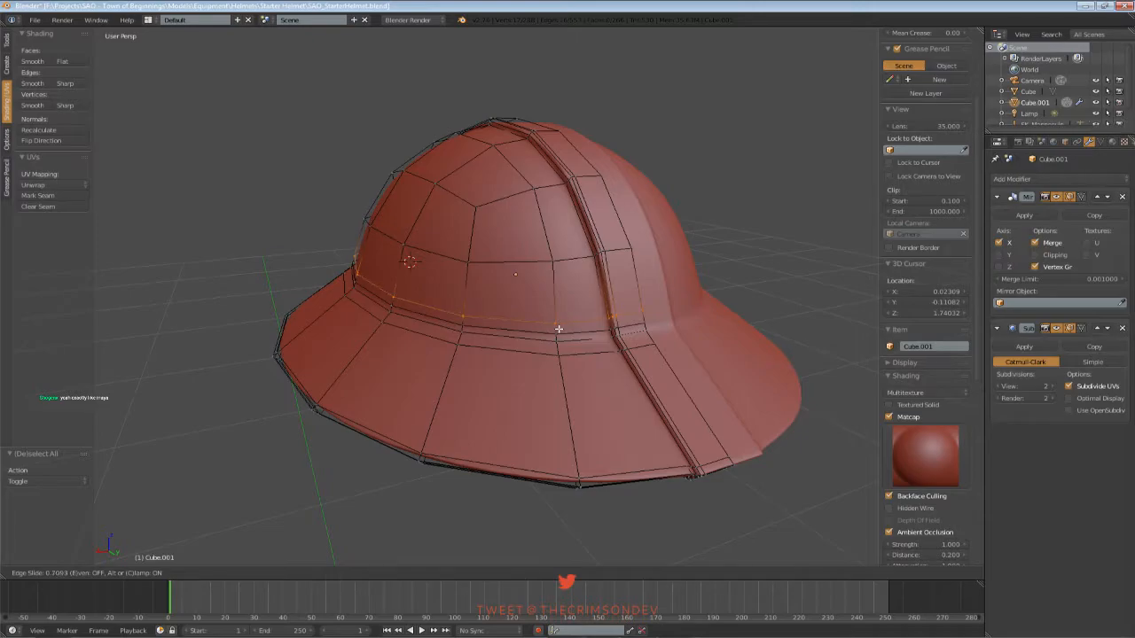
{"action": "left_click", "coordinate": [557, 328]}
{"action": "key", "text": "a"}
{"action": "middle_click_drag", "start_coordinate": [537, 347], "coordinate": [474, 354]}
{"action": "key", "text": "ctrl+s"}
{"action": "left_click", "coordinate": [524, 346]}
Save the file and apply the Mirror modifier to the helmet, then return to mesh editing
{"action": "key", "text": "space"}
{"action": "key", "text": "Down"}
{"action": "key", "text": "Down"}
{"action": "key", "text": "Return"}
{"action": "scroll", "coordinate": [585, 349], "scroll_direction": "up", "scroll_amount": 4}
{"action": "scroll", "coordinate": [585, 349], "scroll_direction": "down", "scroll_amount": 2}
{"action": "scroll", "coordinate": [519, 382], "scroll_direction": "down", "scroll_amount": 1}
{"action": "key", "text": "ctrl+s"}
{"action": "left_click", "coordinate": [511, 382]}
{"action": "key", "text": "Tab"}
{"action": "left_click", "coordinate": [1040, 215]}
{"action": "scroll", "coordinate": [474, 355], "scroll_direction": "up", "scroll_amount": 2}
{"action": "key", "text": "Tab"}
Try selecting the face loops around the crown base in face selection mode
{"action": "key", "text": "a"}
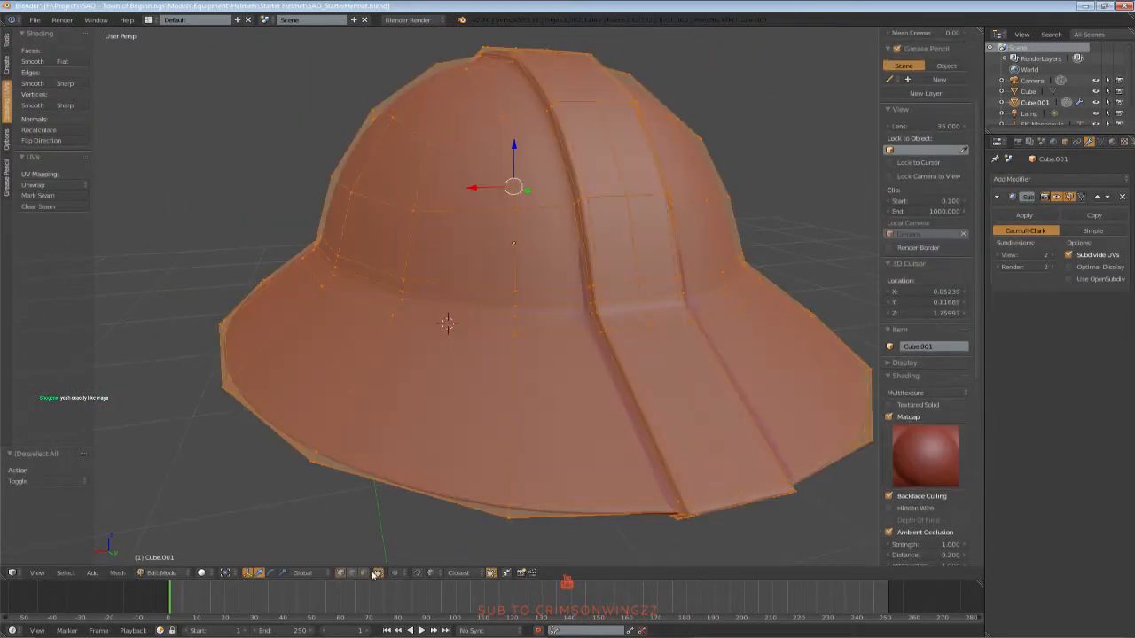
{"action": "left_click", "coordinate": [365, 573]}
{"action": "key", "text": "a"}
{"action": "right_click", "coordinate": [512, 299], "text": "alt"}
{"action": "right_click", "coordinate": [517, 309], "text": "alt+shift"}
{"action": "mouse_move", "coordinate": [517, 309]}
{"action": "middle_mouse_down"}
{"action": "mouse_move", "coordinate": [506, 325]}
{"action": "mouse_move", "coordinate": [541, 341]}
{"action": "mouse_move", "coordinate": [481, 320]}
{"action": "mouse_move", "coordinate": [531, 323]}
{"action": "middle_mouse_up"}
{"action": "key", "text": "a"}
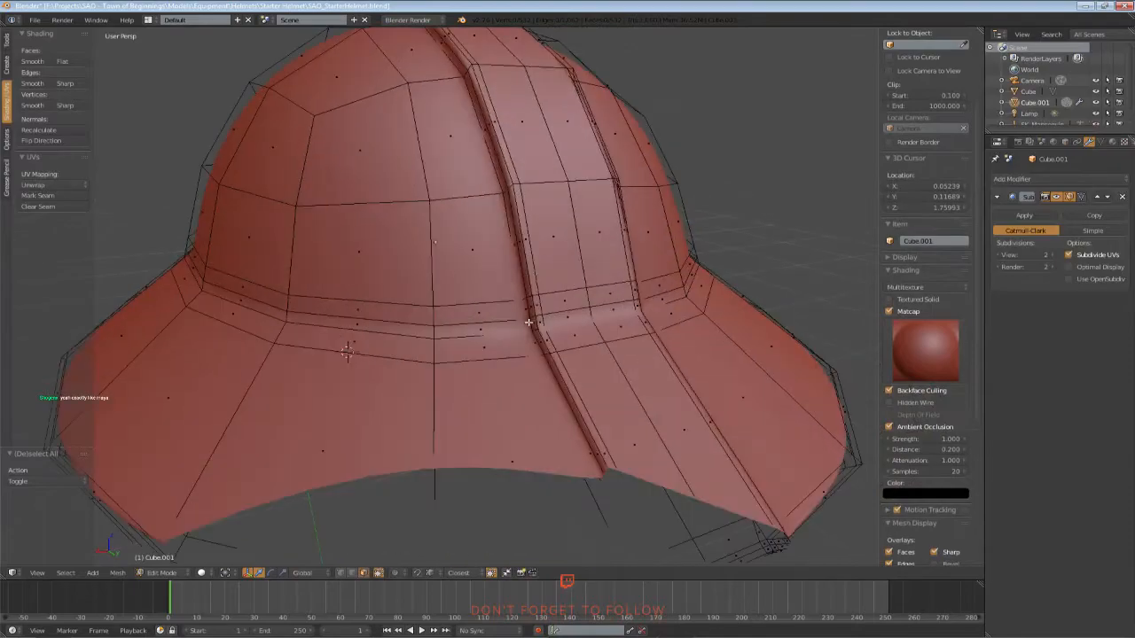
{"action": "scroll", "coordinate": [526, 303], "scroll_direction": "down", "scroll_amount": 1}
Save the file and try selecting the raised central strip from above in wireframe, using vertex selection
{"action": "key", "text": "KP_7"}
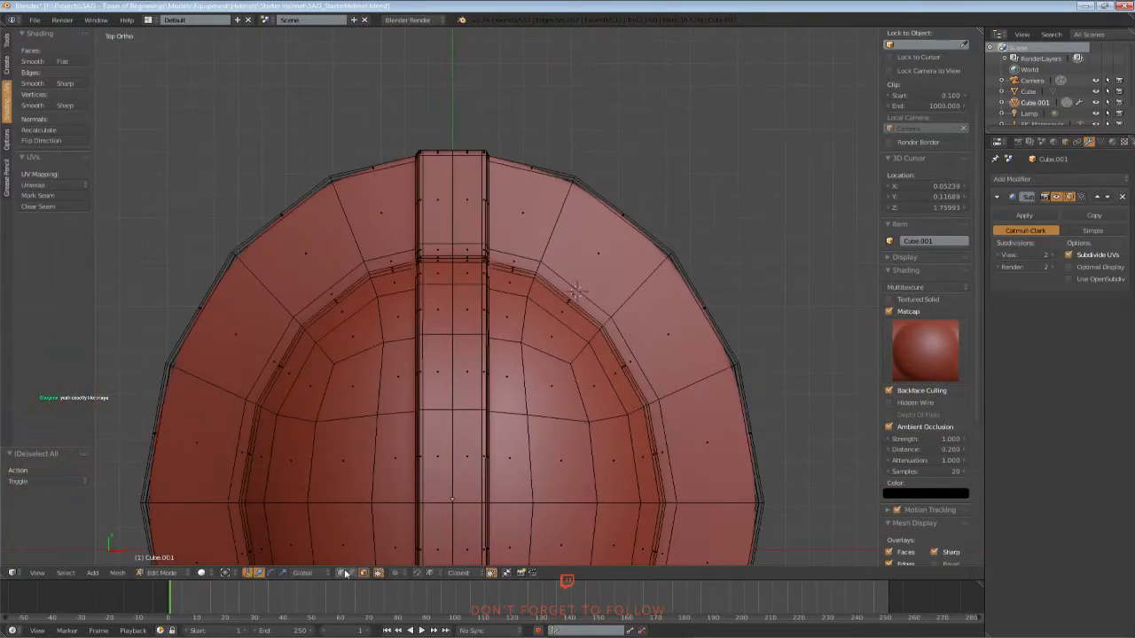
{"action": "left_click", "coordinate": [343, 573]}
{"action": "scroll", "coordinate": [446, 314], "scroll_direction": "down", "scroll_amount": 1}
{"action": "middle_click_drag", "start_coordinate": [446, 313], "coordinate": [483, 222], "text": "shift"}
{"action": "key", "text": "ctrl+s"}
{"action": "left_click", "coordinate": [484, 216]}
{"action": "scroll", "coordinate": [482, 202], "scroll_direction": "down", "scroll_amount": 1}
{"action": "key", "text": "z"}
{"action": "key", "text": "b"}
{"action": "left_click_drag", "start_coordinate": [465, 111], "coordinate": [519, 454]}
{"action": "left_click_drag", "start_coordinate": [526, 550], "coordinate": [526, 551]}
{"action": "scroll", "coordinate": [496, 368], "scroll_direction": "up", "scroll_amount": 2}
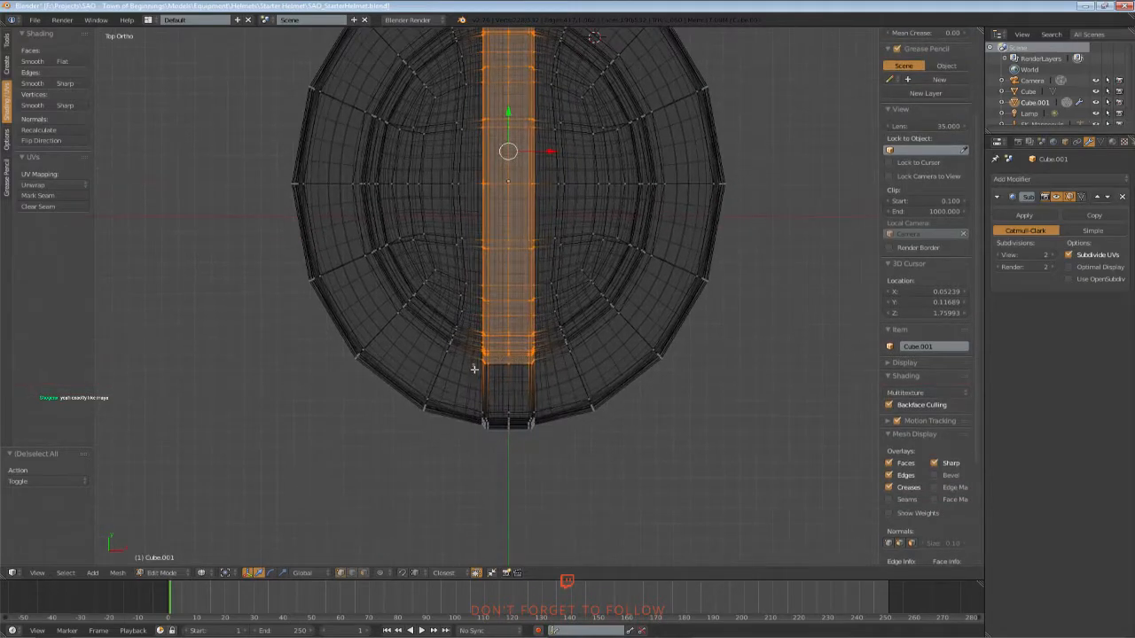
{"action": "key", "text": "z"}
{"action": "middle_click_drag", "start_coordinate": [547, 466], "coordinate": [503, 331]}
{"action": "scroll", "coordinate": [516, 337], "scroll_direction": "up", "scroll_amount": 2}
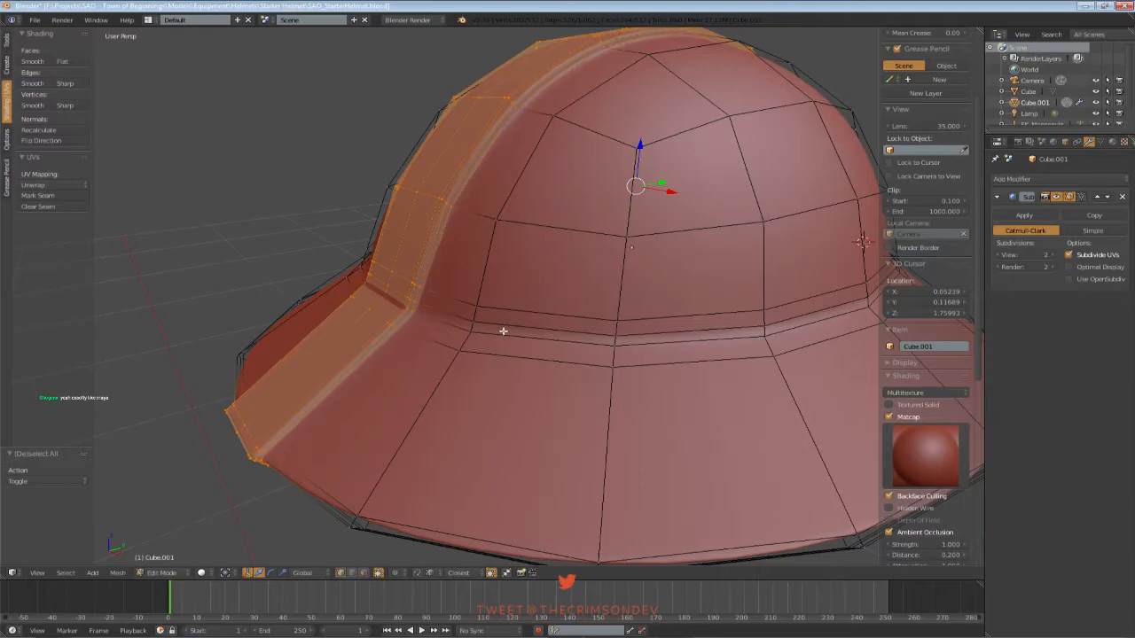
{"action": "middle_click_drag", "start_coordinate": [503, 331], "coordinate": [487, 334]}
{"action": "key", "text": "a"}
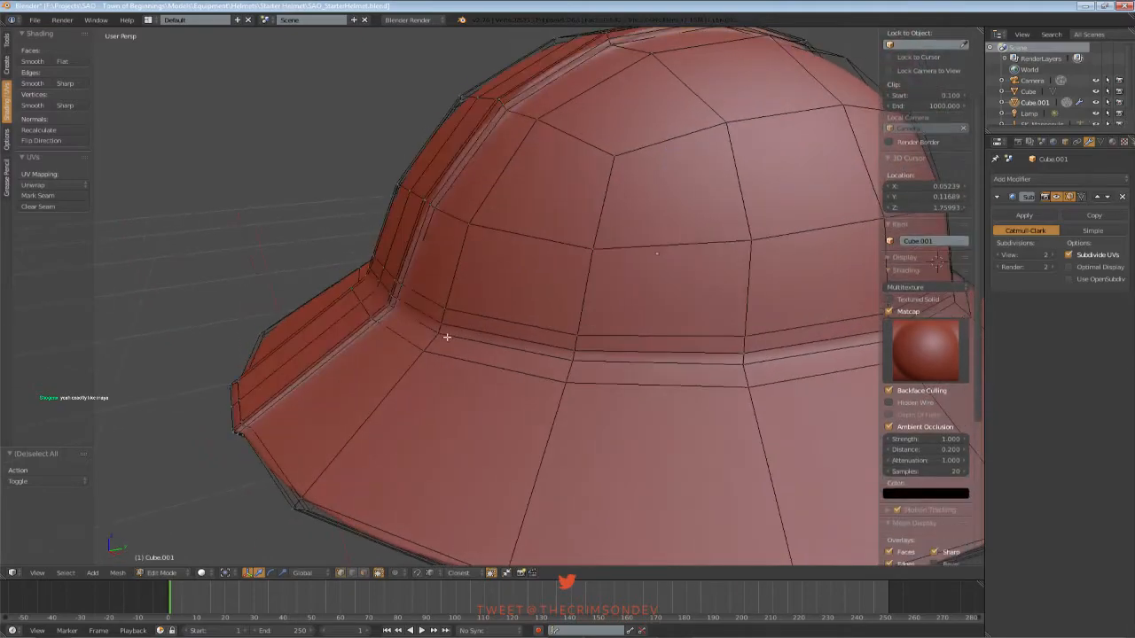
Switch to face selection and hide the Subdivision Surface modifier's effect in the viewport
{"action": "scroll", "coordinate": [451, 337], "scroll_direction": "up", "scroll_amount": 2}
{"action": "scroll", "coordinate": [366, 502], "scroll_direction": "down", "scroll_amount": 1}
{"action": "key", "text": "z"}
{"action": "middle_click_drag", "start_coordinate": [403, 302], "coordinate": [413, 302]}
{"action": "scroll", "coordinate": [413, 303], "scroll_direction": "up", "scroll_amount": 1}
{"action": "key", "text": "z"}
{"action": "key", "text": "z"}
{"action": "key", "text": "z"}
{"action": "left_click", "coordinate": [1058, 197]}
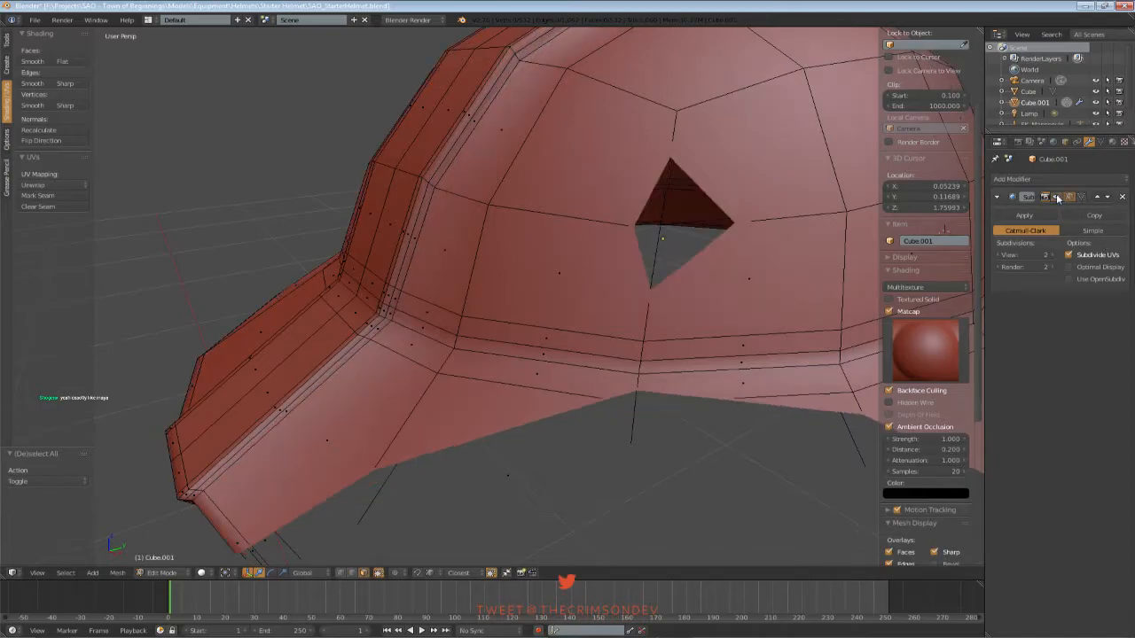
Delete the narrow side faces of the central strip where it meets the crown base
{"action": "right_click", "coordinate": [396, 301]}
{"action": "scroll", "coordinate": [397, 334], "scroll_direction": "down", "scroll_amount": 1}
{"action": "middle_click_drag", "start_coordinate": [410, 351], "coordinate": [588, 328]}
{"action": "scroll", "coordinate": [592, 308], "scroll_direction": "down", "scroll_amount": 2}
{"action": "middle_click_drag", "start_coordinate": [418, 342], "coordinate": [797, 317]}
{"action": "scroll", "coordinate": [435, 279], "scroll_direction": "up", "scroll_amount": 1}
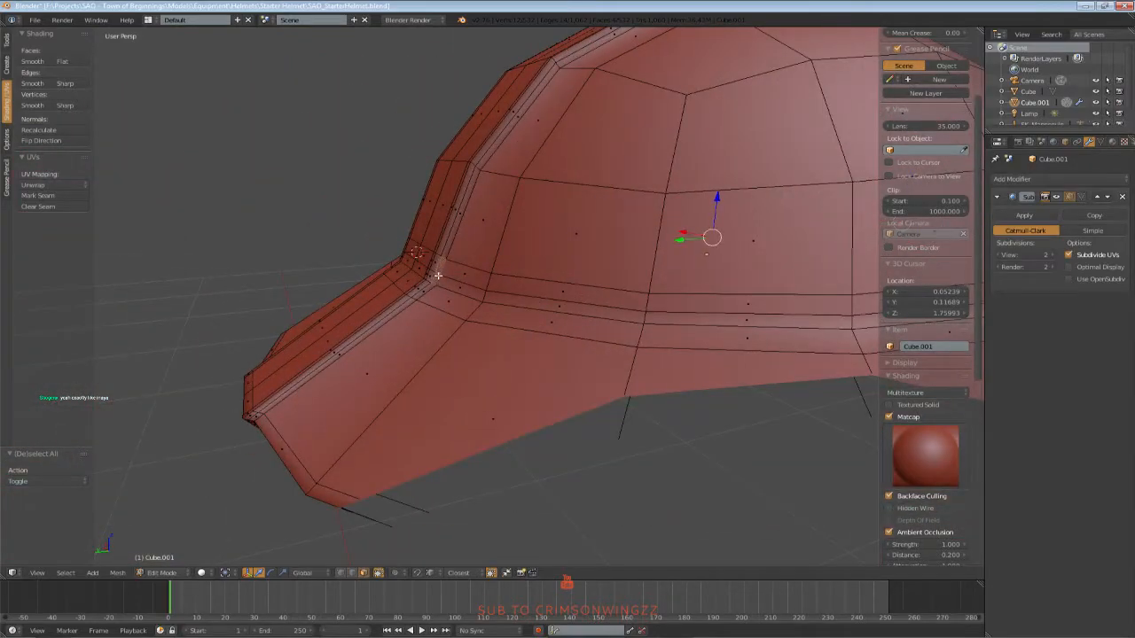
{"action": "scroll", "coordinate": [437, 276], "scroll_direction": "down", "scroll_amount": 2}
{"action": "middle_click_drag", "start_coordinate": [437, 276], "coordinate": [567, 317]}
{"action": "scroll", "coordinate": [579, 268], "scroll_direction": "up", "scroll_amount": 2}
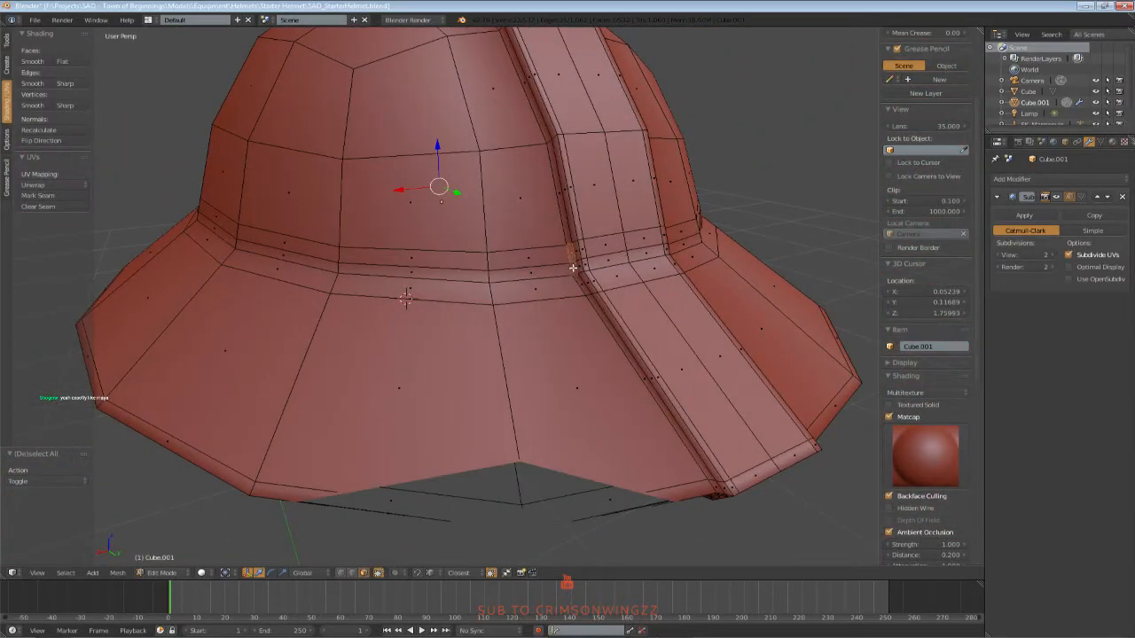
{"action": "key", "text": "x"}
{"action": "left_click", "coordinate": [567, 313]}
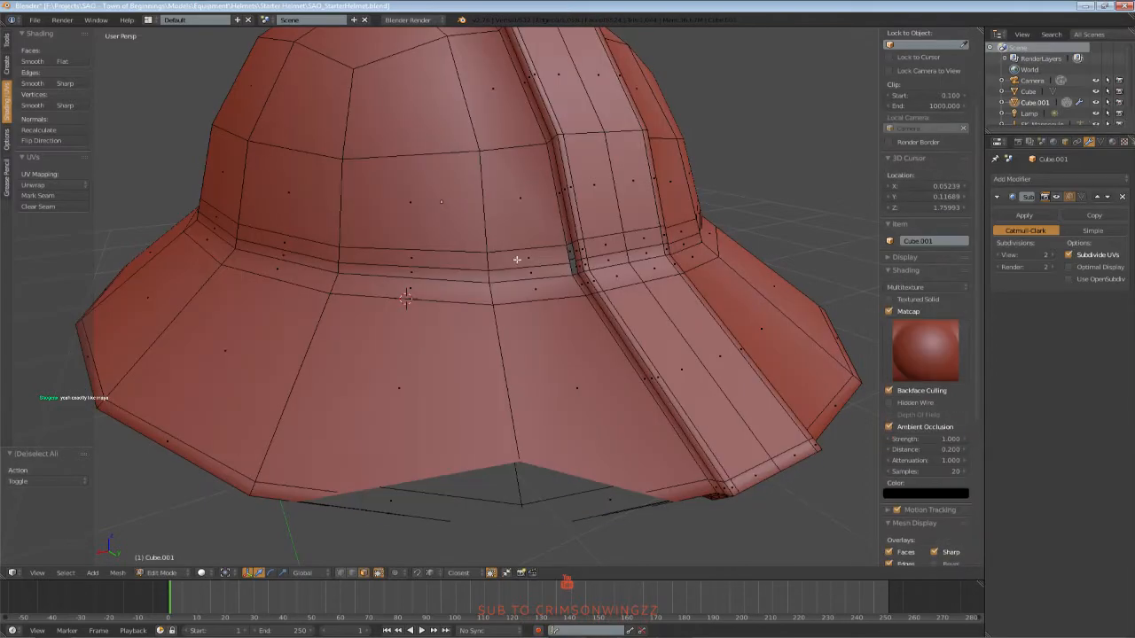
{"action": "right_click", "coordinate": [499, 257], "text": "alt"}
{"action": "right_click", "coordinate": [489, 261], "text": "alt"}
{"action": "scroll", "coordinate": [489, 261], "scroll_direction": "down", "scroll_amount": 1}
{"action": "middle_click_drag", "start_coordinate": [488, 279], "coordinate": [562, 304]}
{"action": "scroll", "coordinate": [562, 304], "scroll_direction": "up", "scroll_amount": 3}
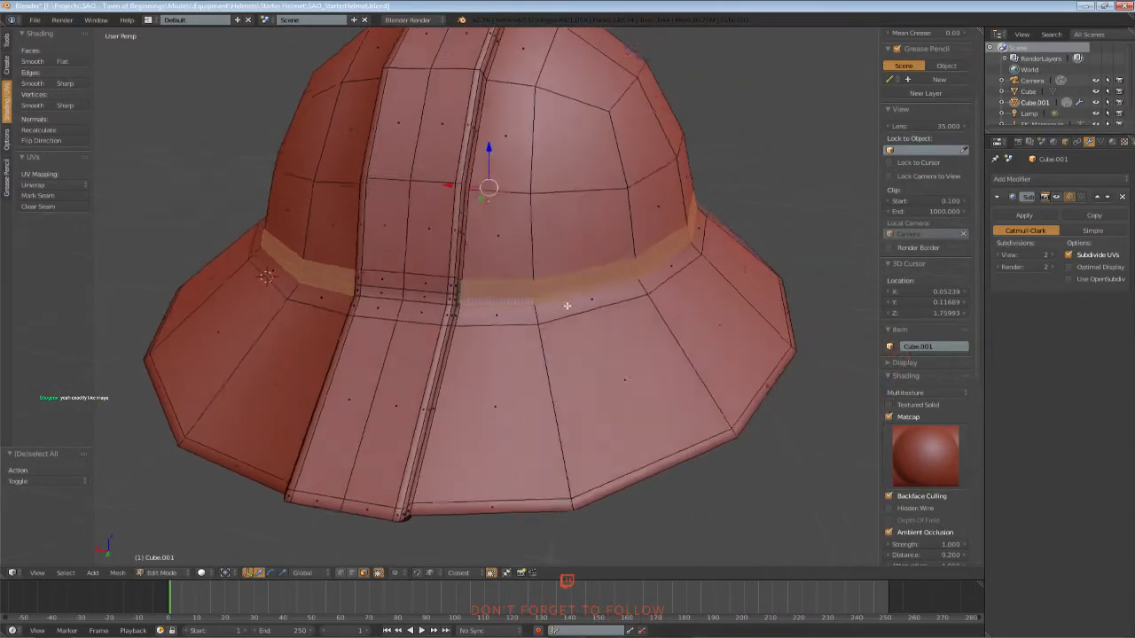
{"action": "key", "text": "a"}
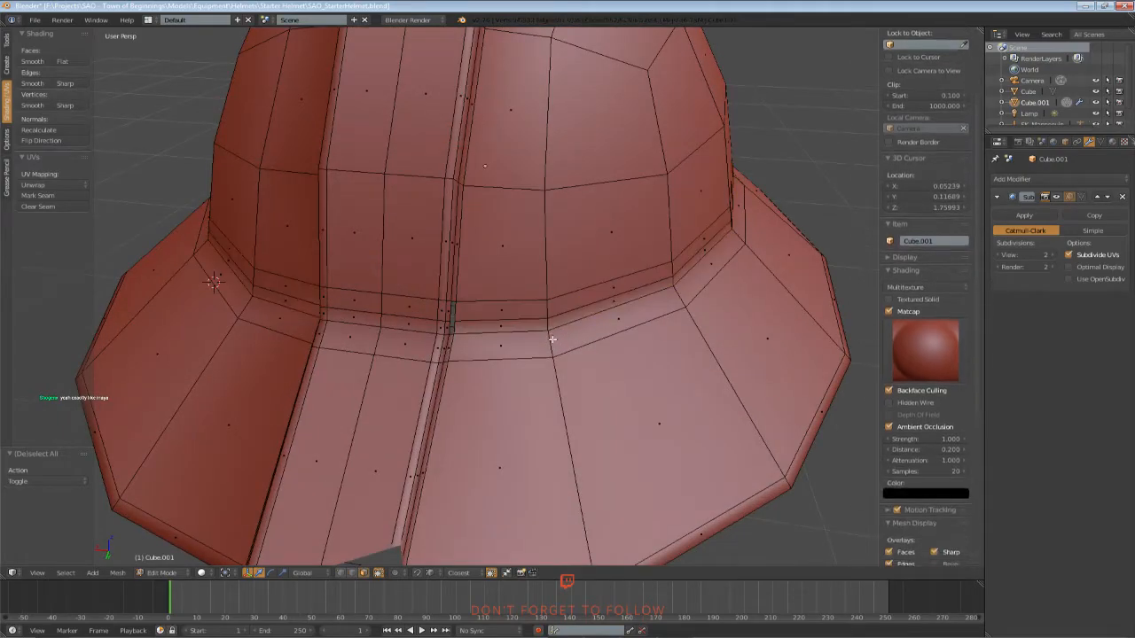
Select the face loop joining the crown to the brim, exclude the sections around the central strip, and delete the selected faces
{"action": "right_click", "coordinate": [549, 340], "text": "alt"}
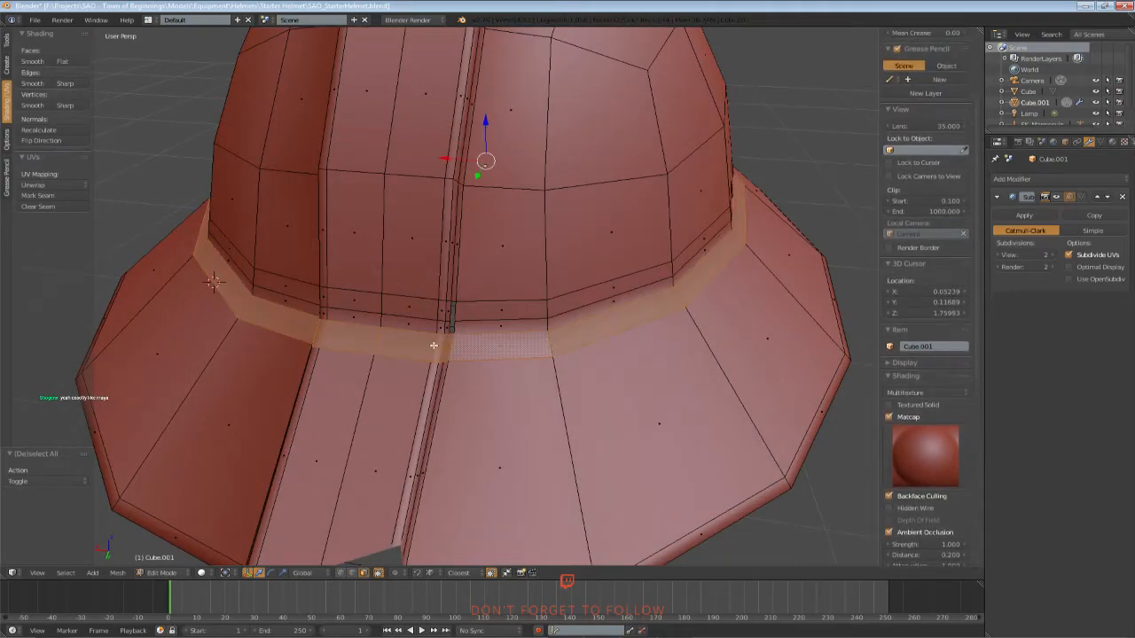
{"action": "middle_click_drag", "start_coordinate": [459, 350], "coordinate": [398, 329]}
{"action": "key", "text": "KP_7"}
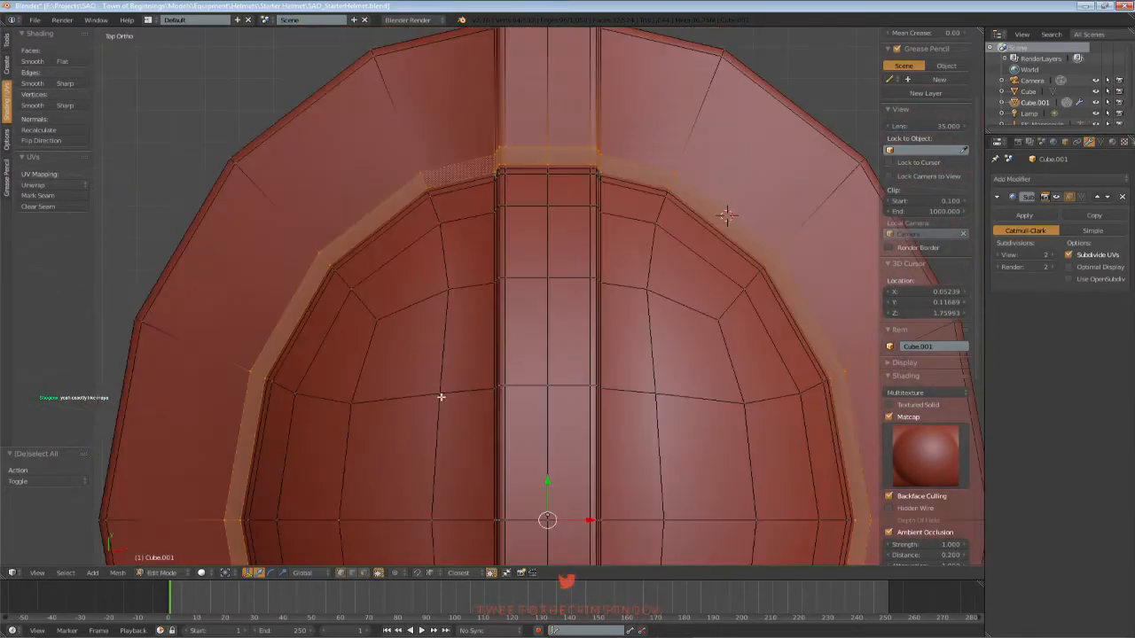
{"action": "key", "text": "z"}
{"action": "key", "text": "b"}
{"action": "middle_click_drag", "start_coordinate": [489, 131], "coordinate": [607, 223]}
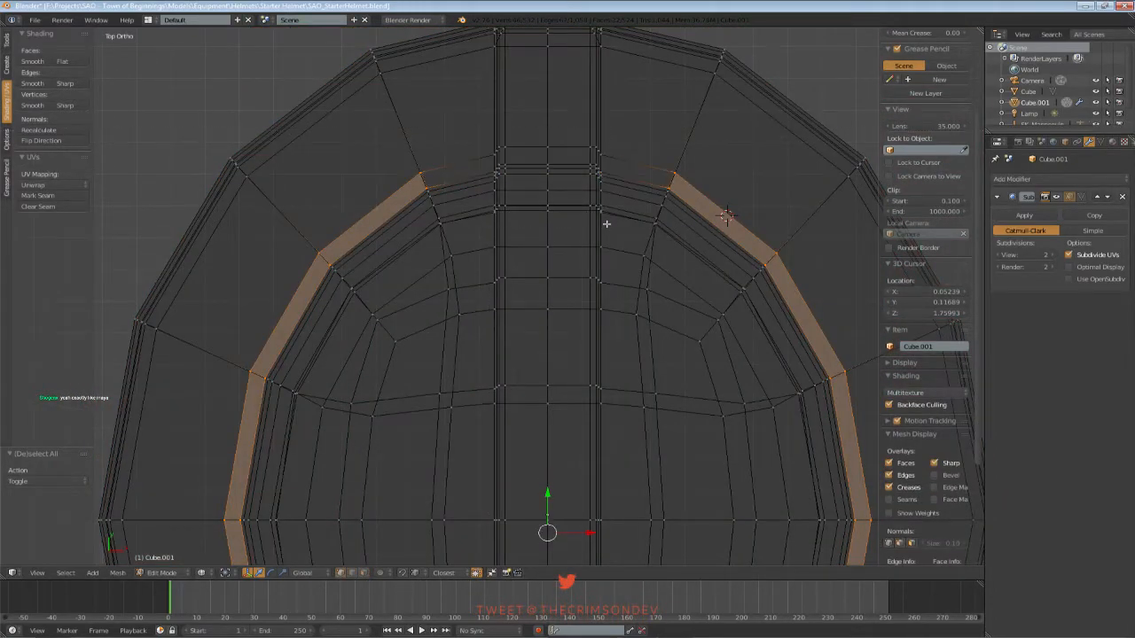
{"action": "scroll", "coordinate": [606, 223], "scroll_direction": "down", "scroll_amount": 4}
{"action": "middle_click_drag", "start_coordinate": [577, 514], "coordinate": [558, 278], "text": "shift"}
{"action": "scroll", "coordinate": [486, 340], "scroll_direction": "up", "scroll_amount": 2}
{"action": "key", "text": "b"}
{"action": "mouse_move", "coordinate": [447, 341]}
{"action": "middle_mouse_down"}
{"action": "mouse_move", "coordinate": [504, 368]}
{"action": "mouse_move", "coordinate": [526, 347]}
{"action": "mouse_move", "coordinate": [469, 346]}
{"action": "mouse_move", "coordinate": [453, 360]}
{"action": "middle_mouse_up"}
{"action": "key", "text": "z"}
{"action": "key", "text": "x"}
{"action": "left_click", "coordinate": [519, 322]}
{"action": "key", "text": "ctrl+z"}
{"action": "key", "text": "x"}
{"action": "left_click", "coordinate": [457, 370]}
Delete the remaining crown-to-brim joint faces directly on both sides of the central strip
{"action": "scroll", "coordinate": [453, 360], "scroll_direction": "up", "scroll_amount": 2}
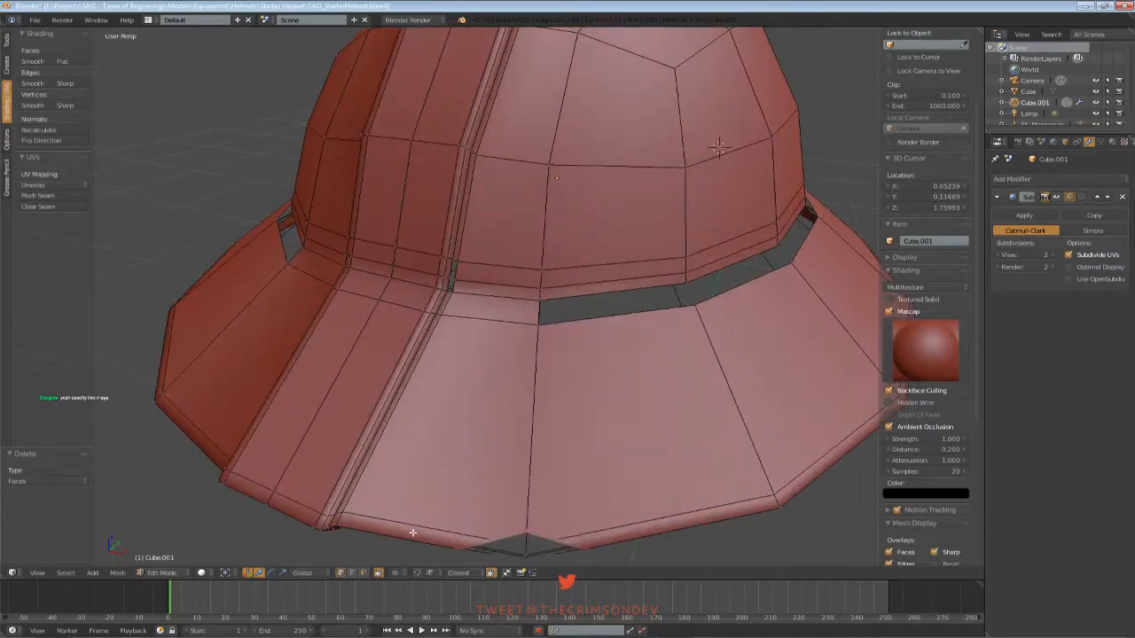
{"action": "middle_click_drag", "start_coordinate": [492, 330], "coordinate": [562, 337]}
{"action": "right_click", "coordinate": [574, 317], "text": "shift"}
{"action": "scroll", "coordinate": [562, 337], "scroll_direction": "up", "scroll_amount": 1}
{"action": "right_click", "coordinate": [525, 296], "text": "shift"}
{"action": "key", "text": "ctrl+z"}
{"action": "right_click", "coordinate": [525, 285], "text": "shift"}
{"action": "key", "text": "x"}
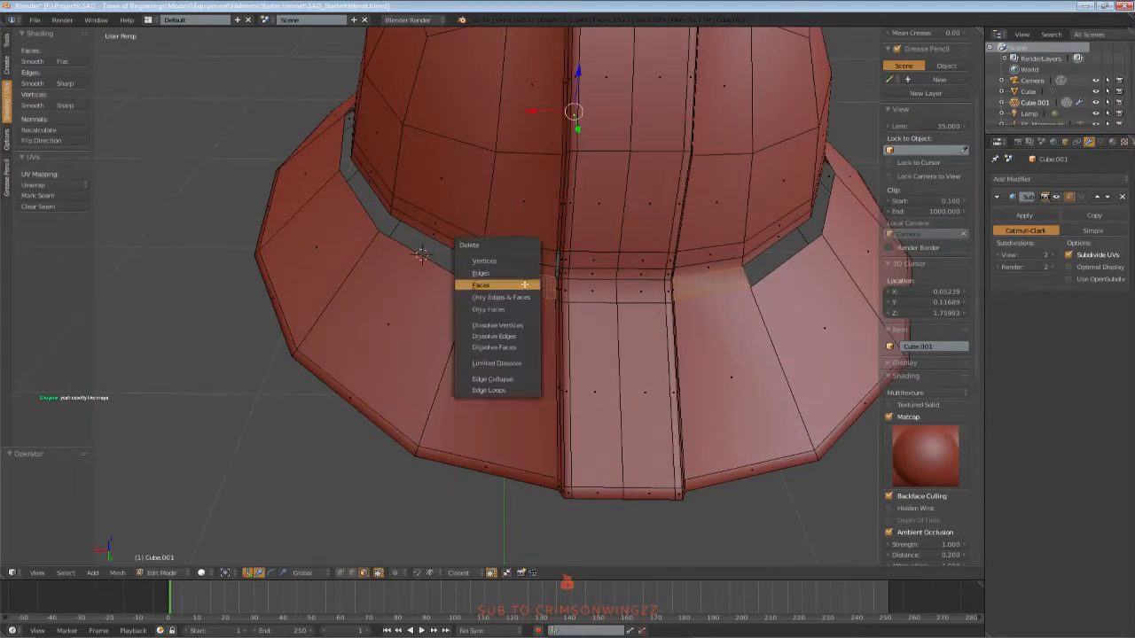
{"action": "left_click", "coordinate": [525, 285]}
Delete the narrow leftover face on the central strip's side next to the open gap
{"action": "middle_click_drag", "start_coordinate": [502, 296], "coordinate": [532, 309]}
{"action": "scroll", "coordinate": [532, 310], "scroll_direction": "up", "scroll_amount": 2}
{"action": "scroll", "coordinate": [556, 303], "scroll_direction": "down", "scroll_amount": 1}
{"action": "right_click", "coordinate": [604, 285]}
{"action": "middle_click_drag", "start_coordinate": [677, 337], "coordinate": [466, 335]}
{"action": "key", "text": "a"}
{"action": "right_click", "coordinate": [607, 272]}
{"action": "key", "text": "x"}
{"action": "left_click", "coordinate": [496, 369]}
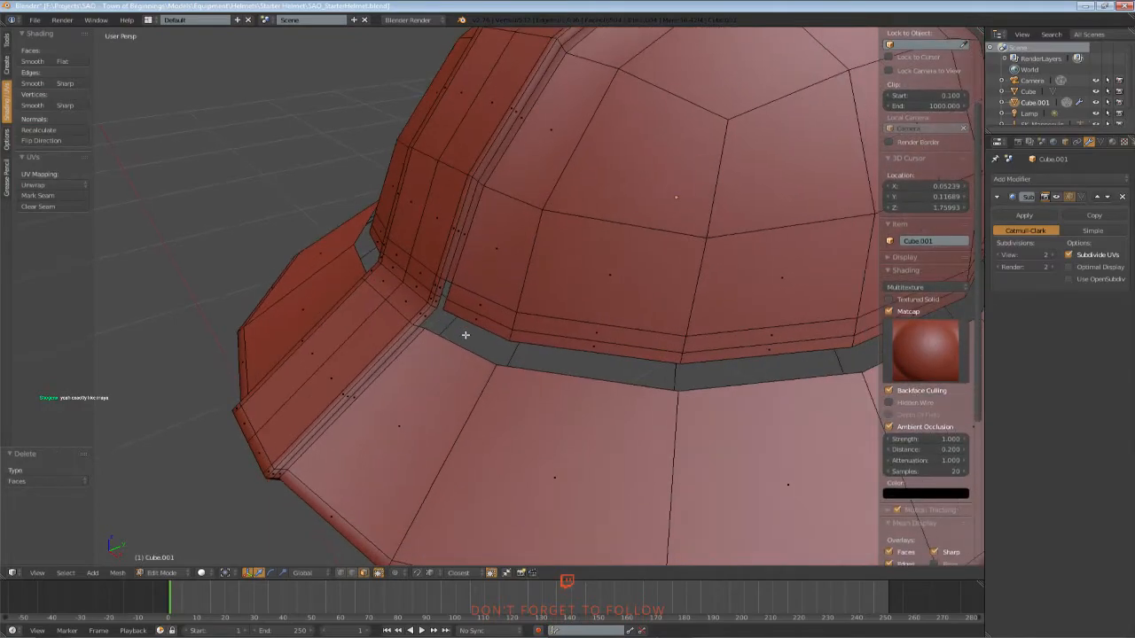
Extrude the lowest band of crown faces on both sides of the central strip and scale it outward
{"action": "key", "text": "a"}
{"action": "key", "text": "a"}
{"action": "right_click", "coordinate": [509, 322], "text": "alt"}
{"action": "right_click", "coordinate": [511, 336], "text": "alt+shift"}
{"action": "middle_click_drag", "start_coordinate": [512, 336], "coordinate": [443, 363]}
{"action": "right_click", "coordinate": [440, 328], "text": "alt+shift"}
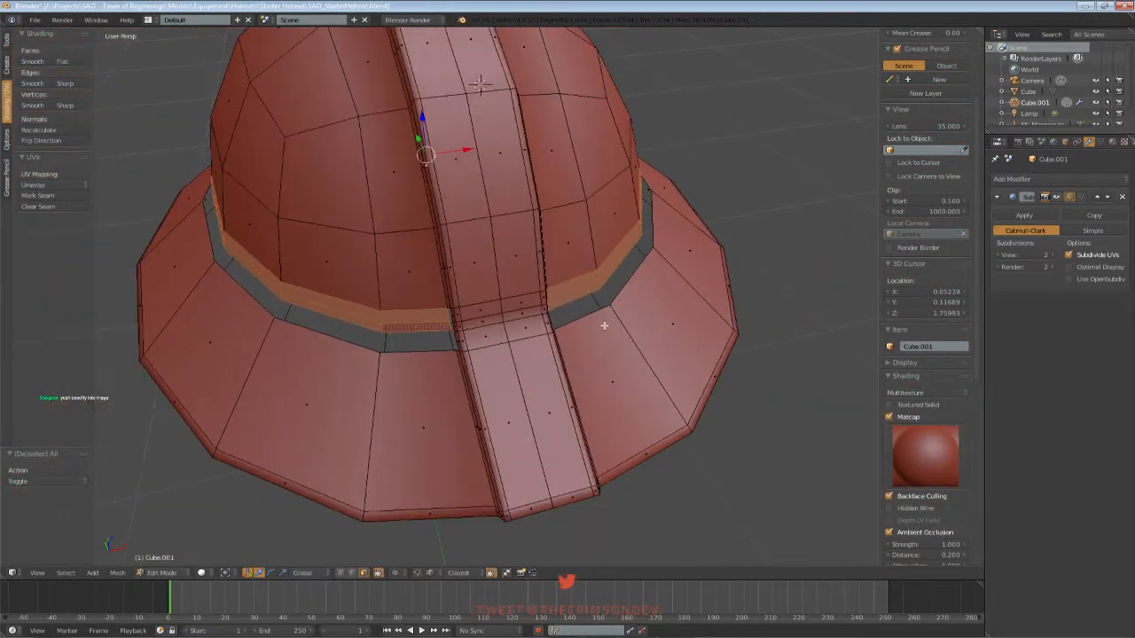
{"action": "key", "text": "KP_7"}
{"action": "key", "text": "z"}
{"action": "key", "text": "e"}
{"action": "key", "text": "s"}
{"action": "key", "text": "z"}
{"action": "mouse_move", "coordinate": [783, 321]}
{"action": "middle_mouse_down"}
{"action": "mouse_move", "coordinate": [745, 242]}
{"action": "mouse_move", "coordinate": [724, 279]}
{"action": "mouse_move", "coordinate": [776, 291]}
{"action": "mouse_move", "coordinate": [679, 299]}
{"action": "mouse_move", "coordinate": [623, 322]}
{"action": "mouse_move", "coordinate": [644, 329]}
{"action": "mouse_move", "coordinate": [658, 318]}
{"action": "middle_mouse_up"}
{"action": "left_click", "coordinate": [774, 292]}
Select the rim faces of the extruded crown band, leave out those visible from above, and delete the rest
{"action": "middle_click_drag", "start_coordinate": [496, 319], "coordinate": [445, 278]}
{"action": "key", "text": "a"}
{"action": "key", "text": "a"}
{"action": "right_click", "coordinate": [447, 279], "text": "alt"}
{"action": "key", "text": "a"}
{"action": "right_click", "coordinate": [446, 280], "text": "alt"}
{"action": "key", "text": "a"}
{"action": "right_click", "coordinate": [445, 279], "text": "alt"}
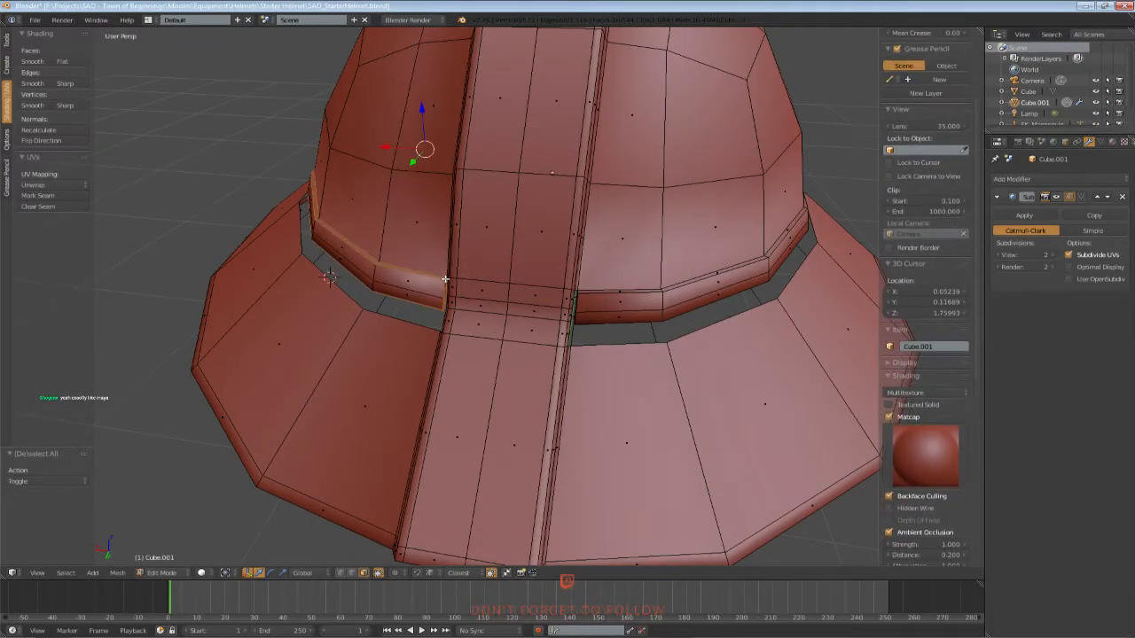
{"action": "middle_click_drag", "start_coordinate": [567, 292], "coordinate": [622, 330]}
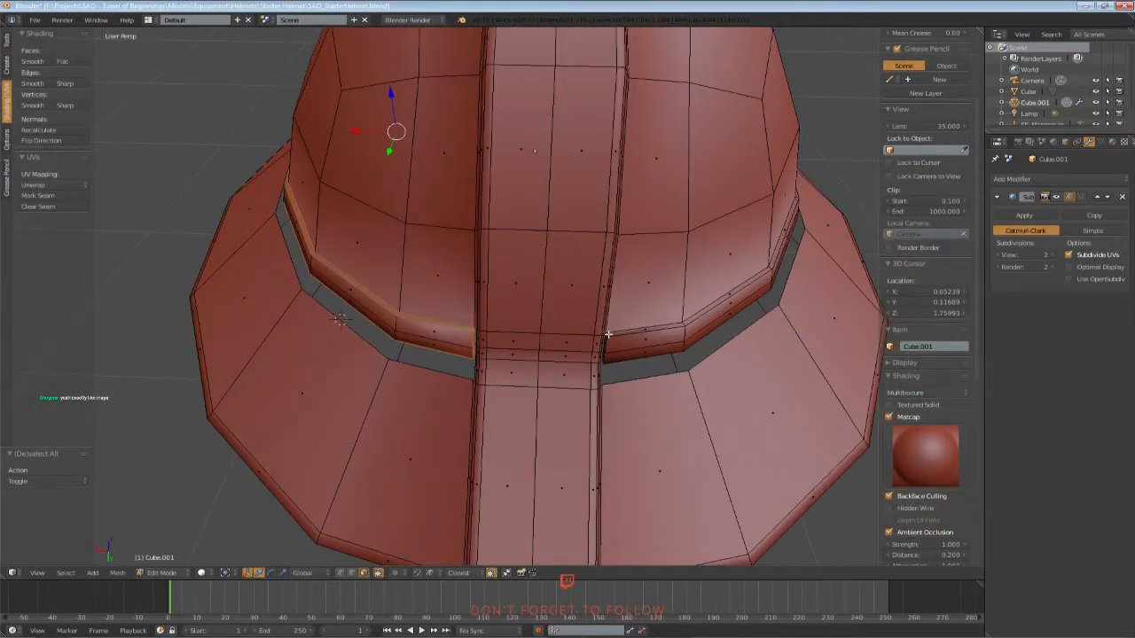
{"action": "key", "text": "KP_7"}
{"action": "scroll", "coordinate": [651, 332], "scroll_direction": "down", "scroll_amount": 8}
{"action": "key", "text": "z"}
{"action": "key", "text": "z"}
{"action": "scroll", "coordinate": [622, 488], "scroll_direction": "up", "scroll_amount": 7}
{"action": "mouse_move", "coordinate": [499, 455]}
{"action": "middle_mouse_down"}
{"action": "mouse_move", "coordinate": [602, 317]}
{"action": "mouse_move", "coordinate": [768, 355]}
{"action": "mouse_move", "coordinate": [721, 324]}
{"action": "middle_mouse_up"}
{"action": "key", "text": "z"}
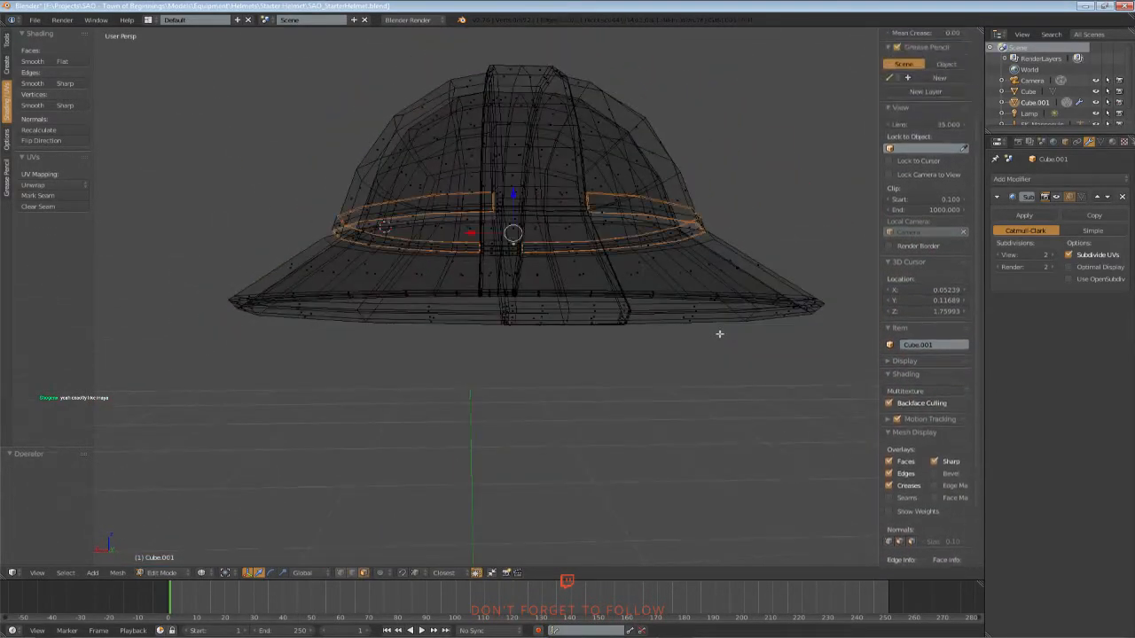
{"action": "key", "text": "KP_7"}
{"action": "scroll", "coordinate": [376, 211], "scroll_direction": "down", "scroll_amount": 2}
{"action": "key", "text": "z"}
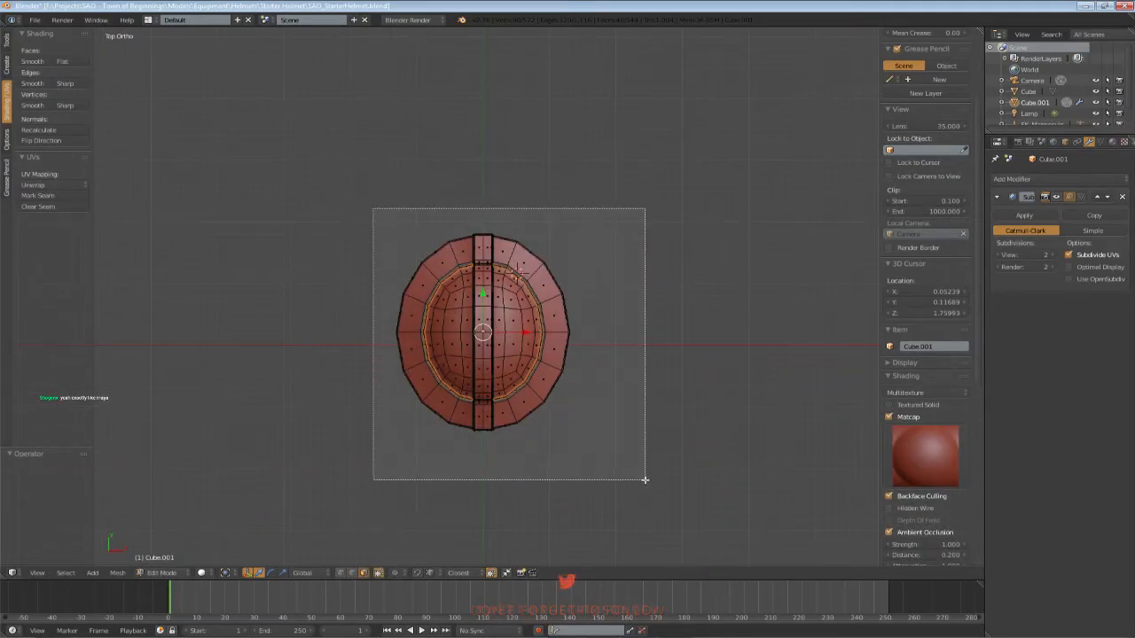
{"action": "left_click_drag", "start_coordinate": [645, 480], "coordinate": [645, 479]}
{"action": "middle_click_drag", "start_coordinate": [644, 479], "coordinate": [478, 375]}
{"action": "key", "text": "x"}
{"action": "left_click", "coordinate": [491, 372]}
Merge the raised band's loose end vertices with the central strip's side vertices at the first corner
{"action": "scroll", "coordinate": [460, 361], "scroll_direction": "up", "scroll_amount": 4}
{"action": "scroll", "coordinate": [460, 362], "scroll_direction": "down", "scroll_amount": 5}
{"action": "scroll", "coordinate": [509, 352], "scroll_direction": "up", "scroll_amount": 1}
{"action": "scroll", "coordinate": [508, 358], "scroll_direction": "down", "scroll_amount": 1}
{"action": "scroll", "coordinate": [479, 375], "scroll_direction": "up", "scroll_amount": 3}
{"action": "scroll", "coordinate": [474, 458], "scroll_direction": "down", "scroll_amount": 3}
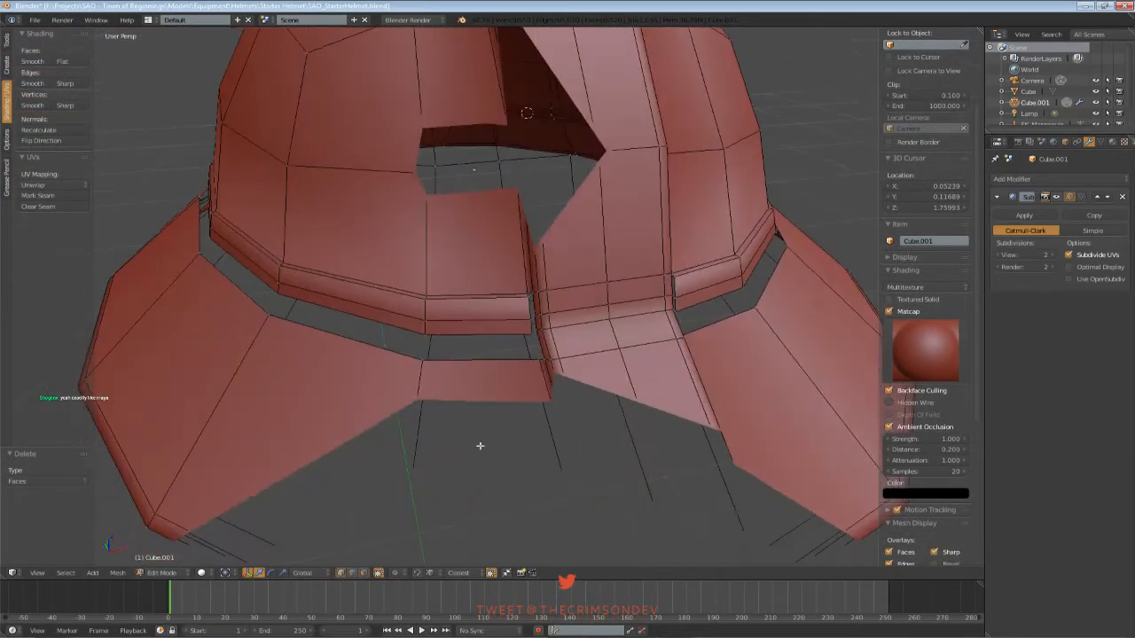
{"action": "middle_click_drag", "start_coordinate": [474, 458], "coordinate": [518, 411]}
{"action": "right_click", "coordinate": [590, 338]}
{"action": "scroll", "coordinate": [577, 309], "scroll_direction": "up", "scroll_amount": 3}
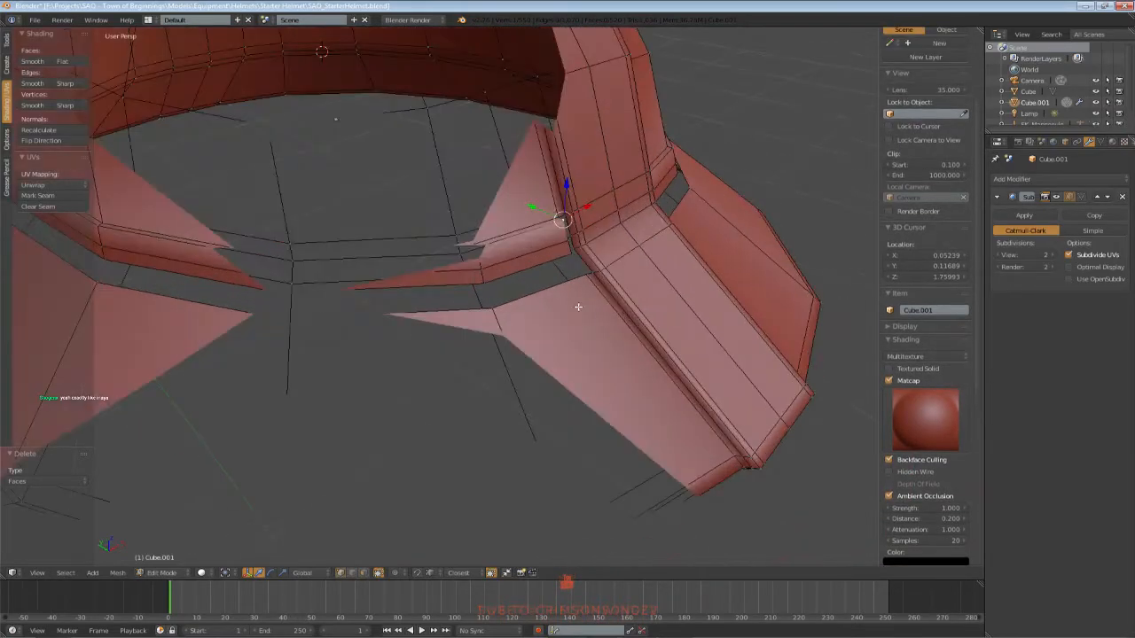
{"action": "scroll", "coordinate": [578, 309], "scroll_direction": "down", "scroll_amount": 2}
{"action": "scroll", "coordinate": [586, 314], "scroll_direction": "up", "scroll_amount": 2}
{"action": "middle_click_drag", "start_coordinate": [611, 280], "coordinate": [700, 310]}
{"action": "key", "text": "a"}
{"action": "right_click", "coordinate": [713, 307]}
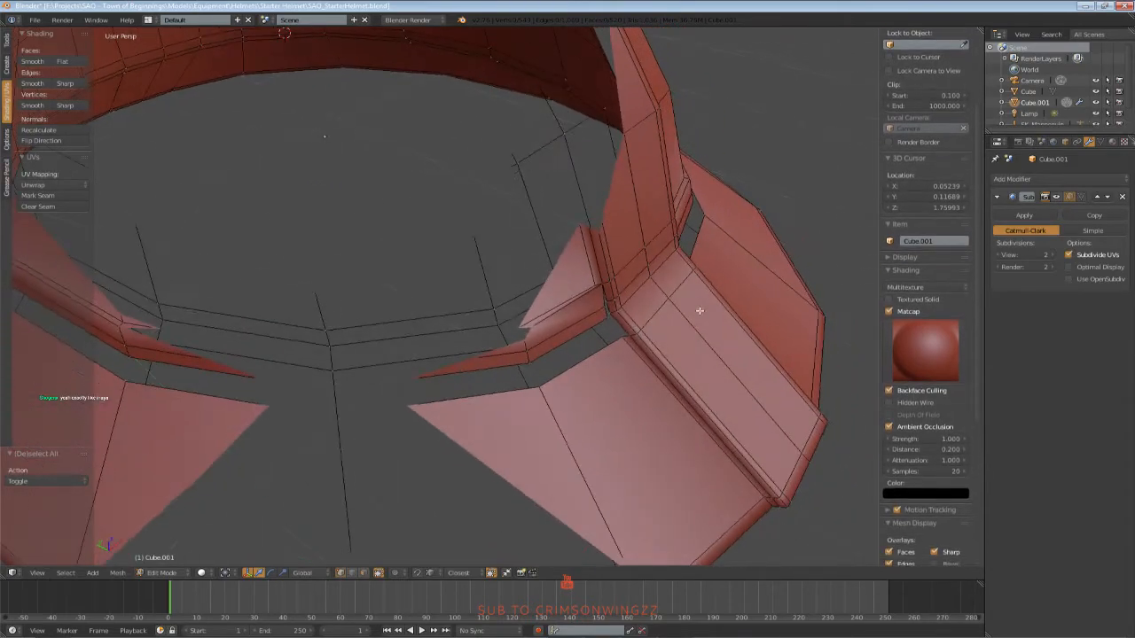
{"action": "right_click", "coordinate": [602, 305]}
{"action": "key", "text": "alt+m"}
{"action": "left_click", "coordinate": [605, 301]}
{"action": "right_click", "coordinate": [609, 316]}
{"action": "key", "text": "alt+m"}
{"action": "left_click", "coordinate": [610, 316]}
{"action": "key", "text": "a"}
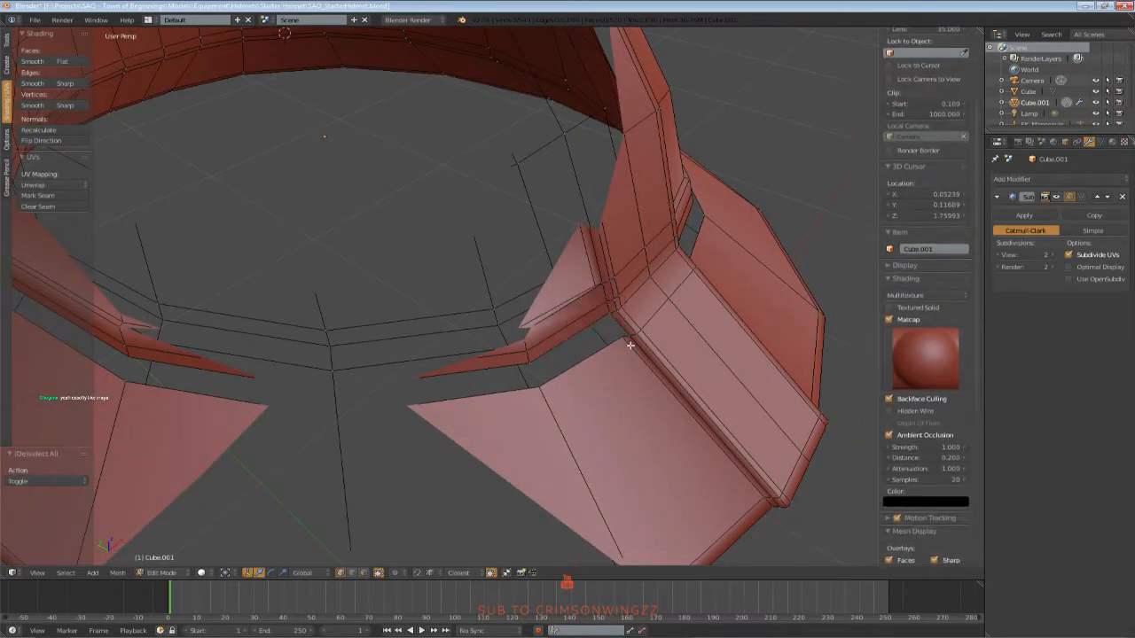
Merge the band's end vertices with the central strip's vertices at the corner on the strip's opposite side
{"action": "scroll", "coordinate": [624, 343], "scroll_direction": "down", "scroll_amount": 3}
{"action": "middle_click_drag", "start_coordinate": [624, 342], "coordinate": [453, 309]}
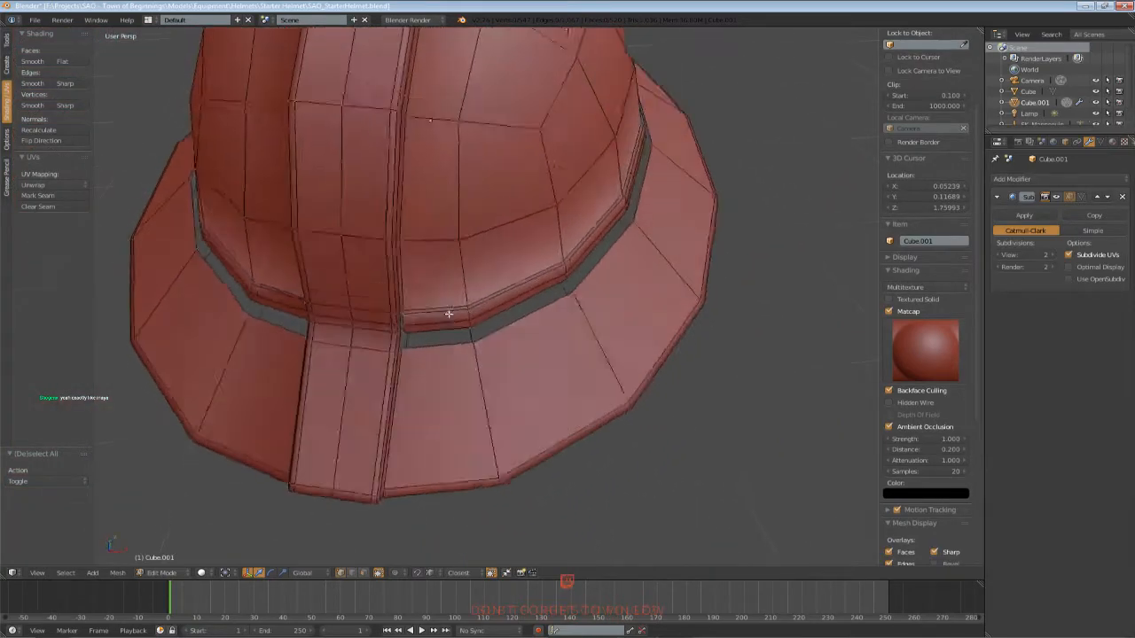
{"action": "scroll", "coordinate": [443, 320], "scroll_direction": "up", "scroll_amount": 5}
{"action": "scroll", "coordinate": [403, 344], "scroll_direction": "down", "scroll_amount": 4}
{"action": "right_click", "coordinate": [346, 338]}
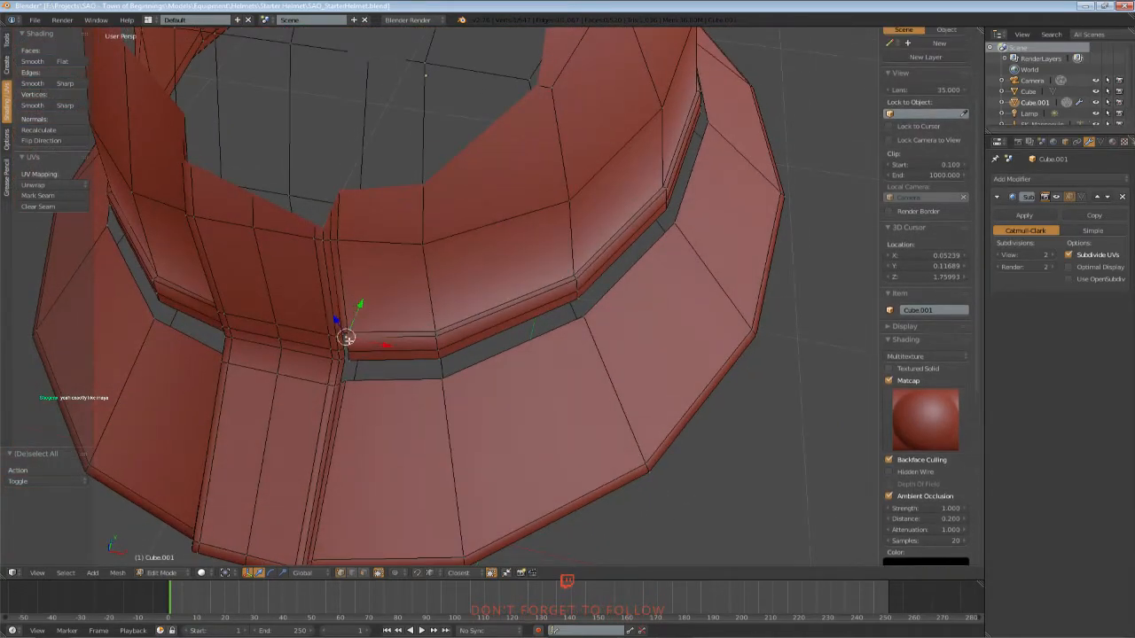
{"action": "left_click", "coordinate": [344, 335]}
{"action": "right_click", "coordinate": [348, 352], "text": "shift"}
{"action": "key", "text": "alt+m"}
{"action": "left_click", "coordinate": [346, 348]}
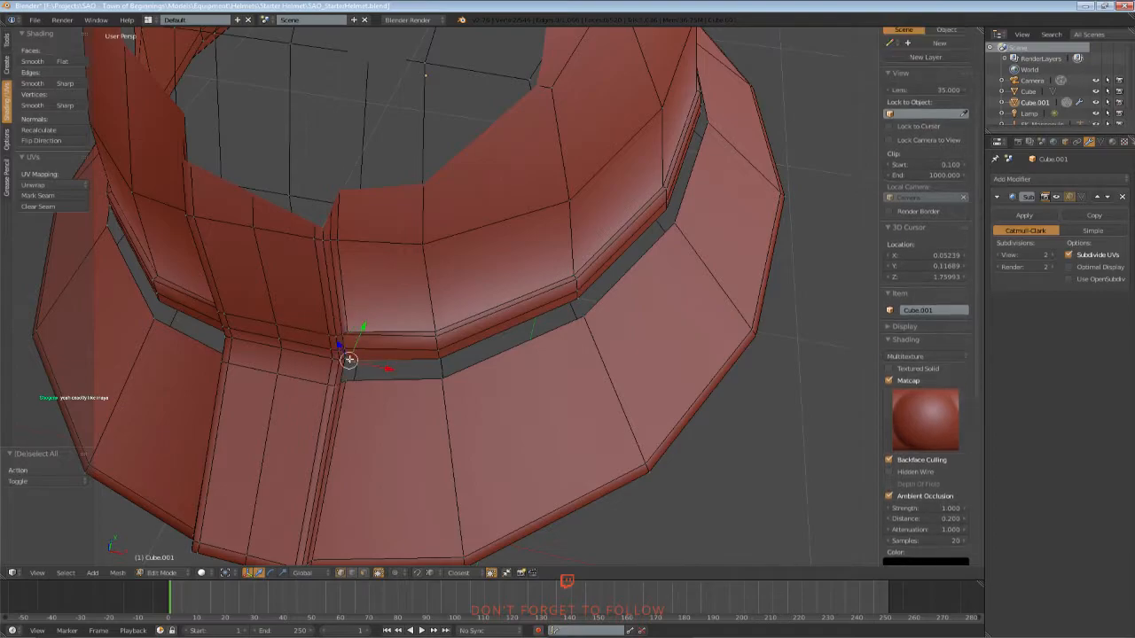
{"action": "left_click", "coordinate": [344, 359]}
Merge the band's end vertices into the central strip's side at the helmet's other end
{"action": "scroll", "coordinate": [461, 387], "scroll_direction": "down", "scroll_amount": 5}
{"action": "middle_click_drag", "start_coordinate": [413, 378], "coordinate": [460, 360]}
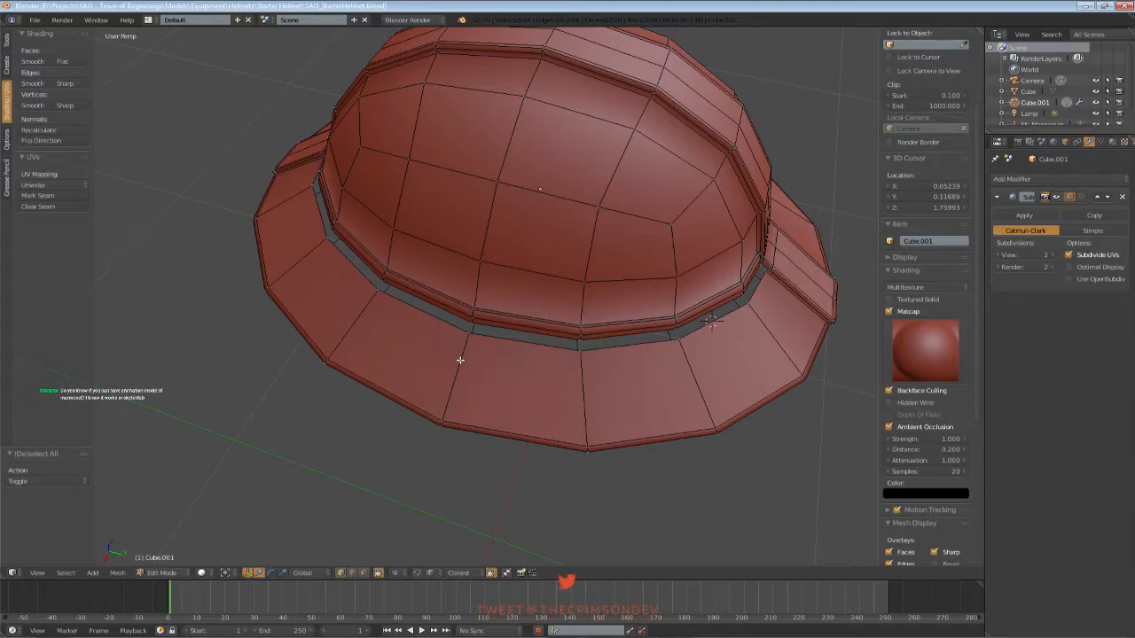
{"action": "middle_click_drag", "start_coordinate": [529, 375], "coordinate": [422, 368]}
{"action": "scroll", "coordinate": [453, 351], "scroll_direction": "up", "scroll_amount": 1}
{"action": "middle_click_drag", "start_coordinate": [544, 347], "coordinate": [535, 298]}
{"action": "scroll", "coordinate": [535, 297], "scroll_direction": "up", "scroll_amount": 1}
{"action": "scroll", "coordinate": [536, 297], "scroll_direction": "down", "scroll_amount": 1}
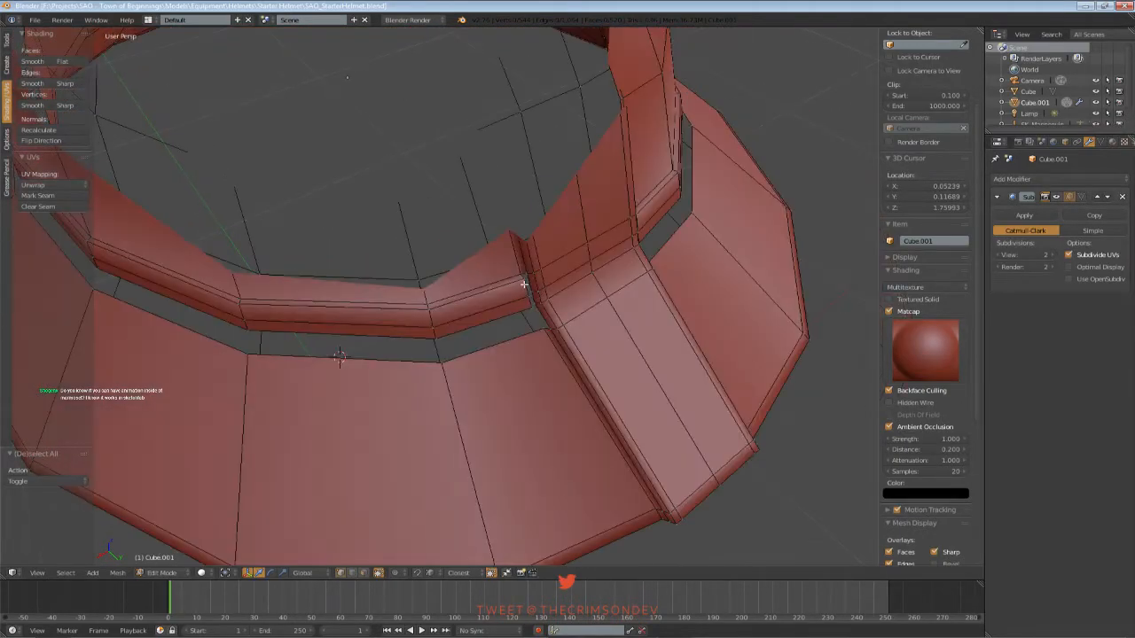
{"action": "right_click", "coordinate": [525, 276]}
{"action": "left_click", "coordinate": [529, 272]}
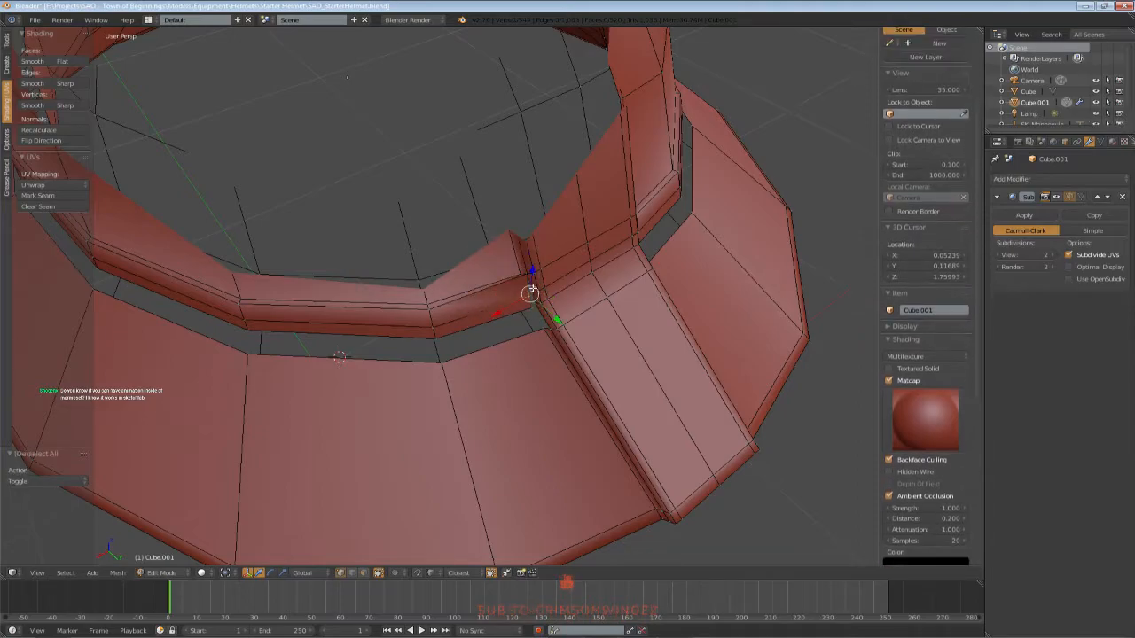
{"action": "key", "text": "a"}
Merge the band's end vertices into the central strip at the last remaining corner
{"action": "middle_click_drag", "start_coordinate": [535, 305], "coordinate": [451, 250]}
{"action": "left_click", "coordinate": [427, 241]}
{"action": "key", "text": "a"}
{"action": "right_click", "coordinate": [430, 262]}
{"action": "right_click", "coordinate": [429, 258], "text": "shift"}
{"action": "key", "text": "alt+m"}
{"action": "left_click", "coordinate": [430, 257]}
{"action": "key", "text": "a"}
{"action": "right_click", "coordinate": [428, 275]}
{"action": "middle_click_drag", "start_coordinate": [429, 274], "coordinate": [532, 309]}
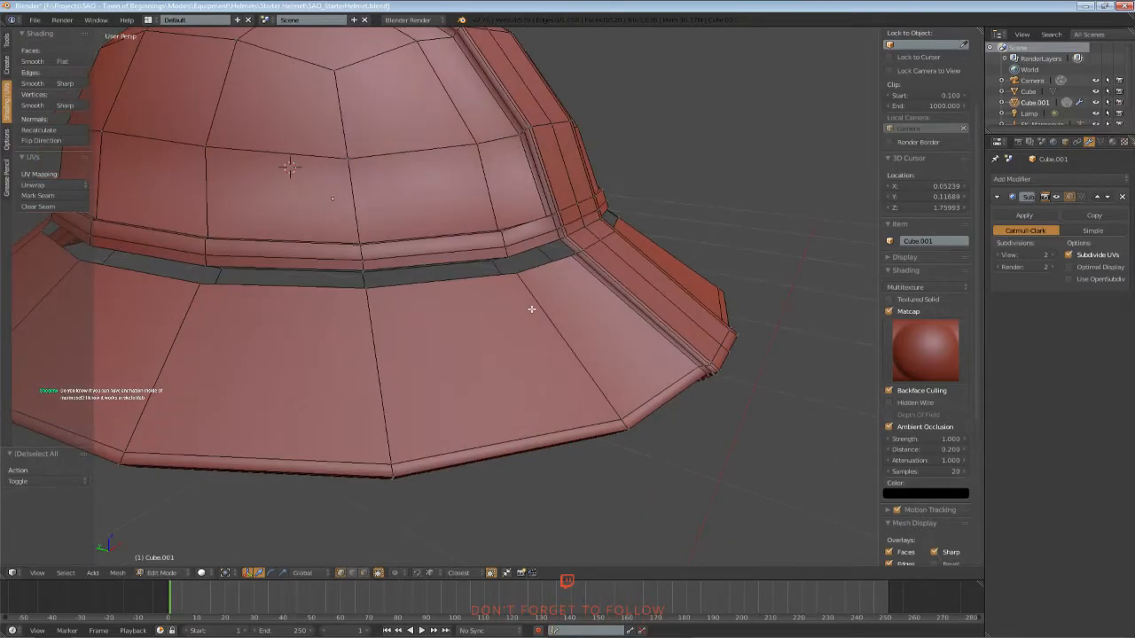
Merge the brim's inner corner vertices with the adjacent vertices on the central strip's sides
{"action": "right_click", "coordinate": [574, 254]}
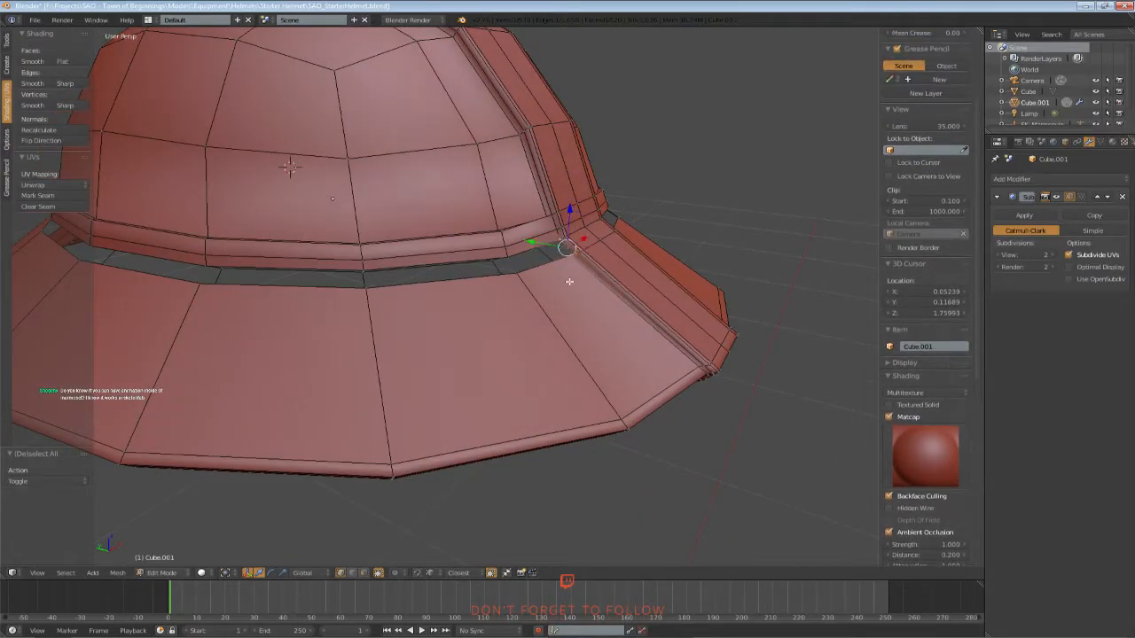
{"action": "key", "text": "a"}
{"action": "middle_click_drag", "start_coordinate": [573, 274], "coordinate": [593, 270]}
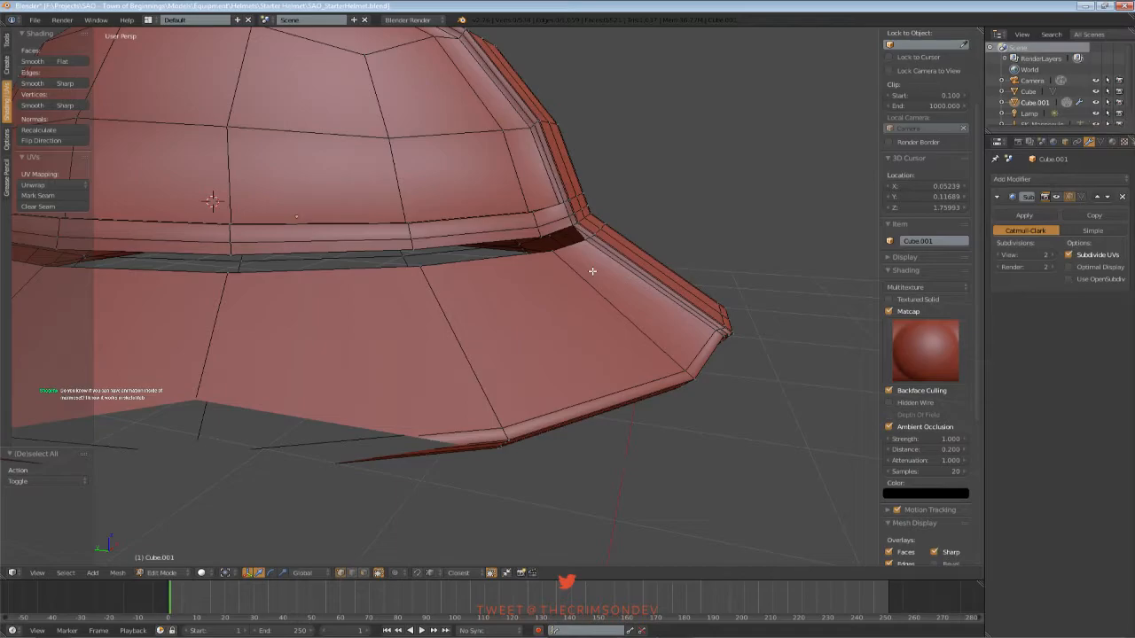
{"action": "middle_click_drag", "start_coordinate": [584, 274], "coordinate": [403, 294]}
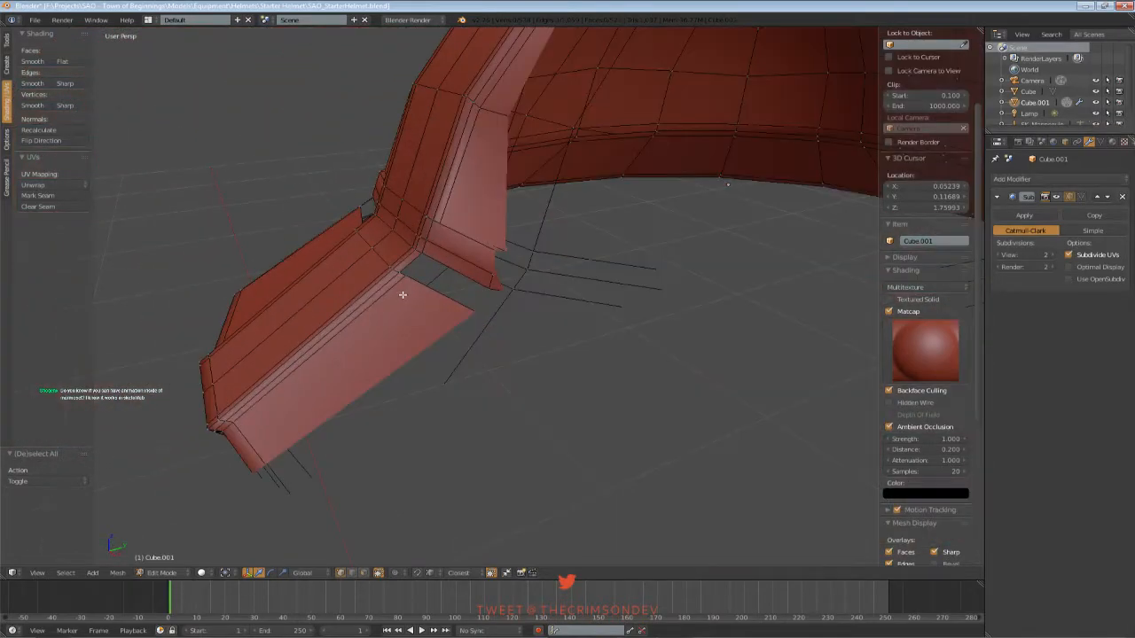
{"action": "right_click", "coordinate": [398, 266]}
{"action": "middle_click_drag", "start_coordinate": [413, 254], "coordinate": [409, 298]}
{"action": "right_click", "coordinate": [626, 273]}
{"action": "key", "text": "a"}
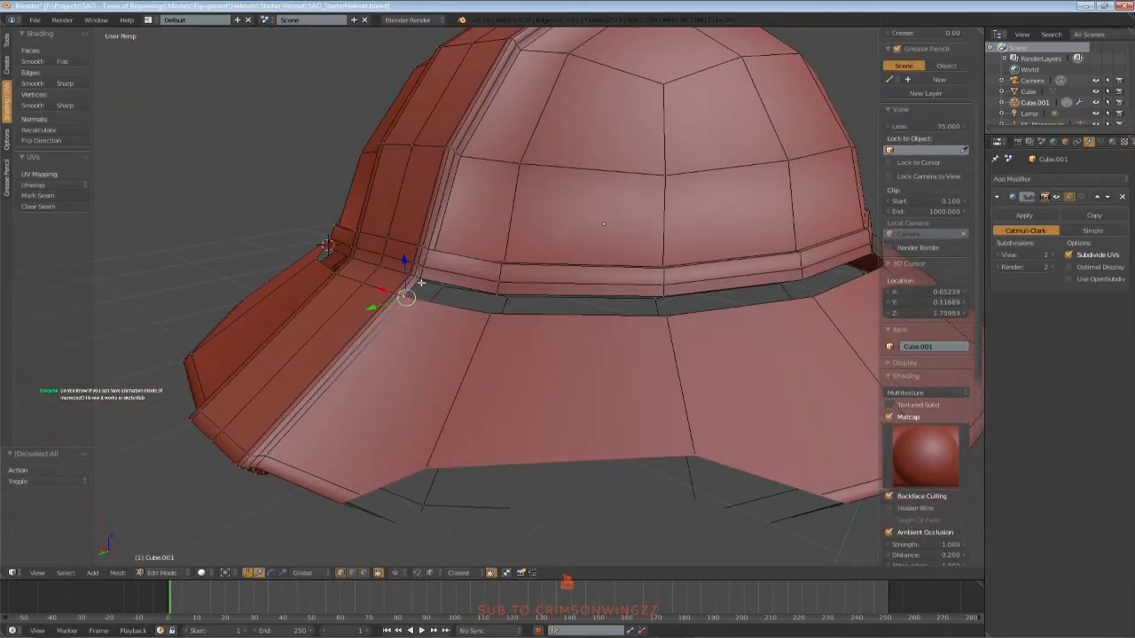
Switch to edge selection and fill the open gap between the raised band and the brim with faces
{"action": "key", "text": "a"}
{"action": "left_click", "coordinate": [354, 576]}
{"action": "left_click", "coordinate": [445, 311]}
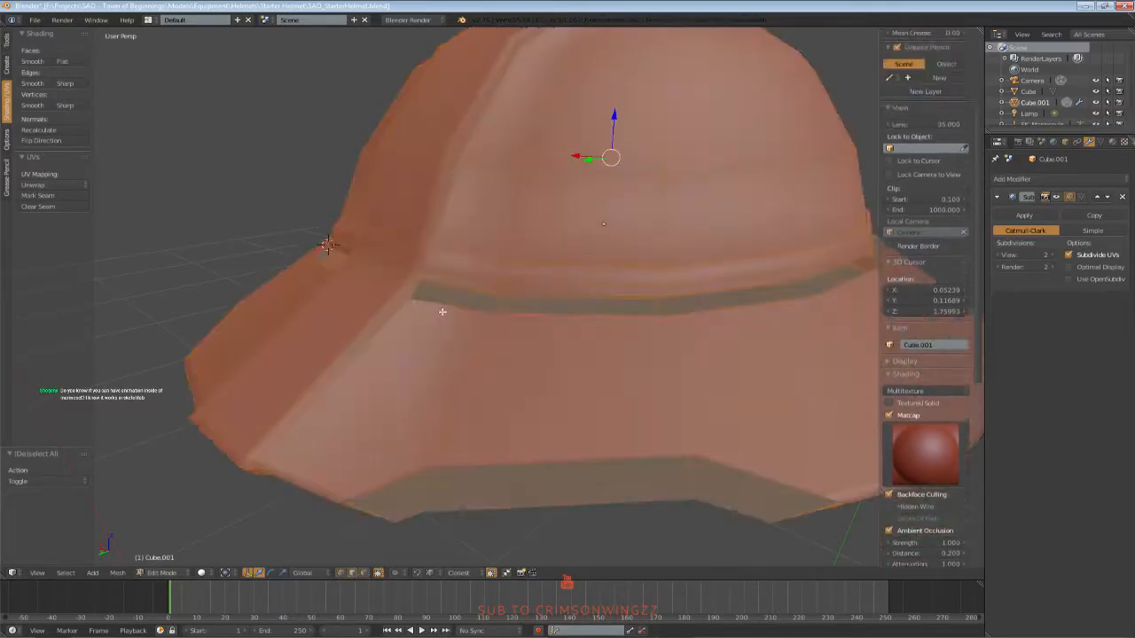
{"action": "middle_click_drag", "start_coordinate": [517, 324], "coordinate": [516, 356]}
{"action": "right_click", "coordinate": [460, 323]}
{"action": "right_click", "coordinate": [455, 346], "text": "shift"}
{"action": "right_click", "coordinate": [410, 320], "text": "shift"}
{"action": "key", "text": "f"}
{"action": "middle_click_drag", "start_coordinate": [664, 372], "coordinate": [302, 306]}
{"action": "key", "text": "a"}
{"action": "right_click", "coordinate": [232, 280]}
{"action": "key", "text": "f"}
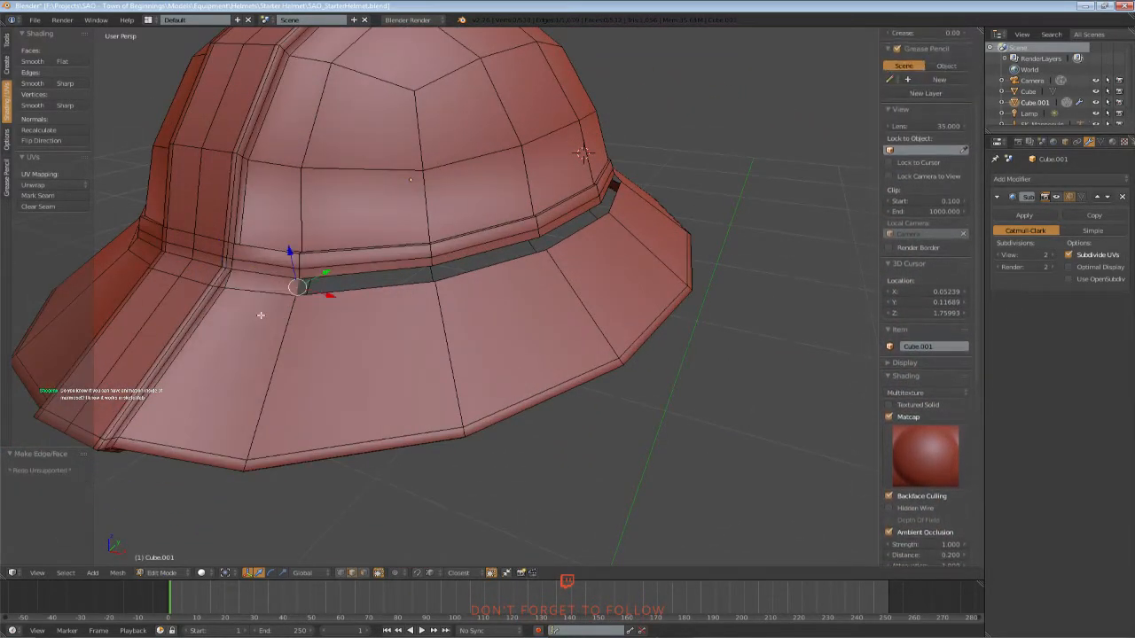
{"action": "key", "text": "f"}
{"action": "key", "text": "f"}
{"action": "key", "text": "f"}
Turn on the Subdivision Surface modifier's viewport display, check the smoothed helmet, and save over the existing file
{"action": "middle_click_drag", "start_coordinate": [443, 352], "coordinate": [456, 375]}
{"action": "key", "text": "Tab"}
{"action": "left_click", "coordinate": [1056, 197]}
{"action": "key", "text": "Tab"}
{"action": "scroll", "coordinate": [531, 319], "scroll_direction": "down", "scroll_amount": 1}
{"action": "middle_click_drag", "start_coordinate": [533, 317], "coordinate": [506, 342]}
{"action": "key", "text": "Tab"}
{"action": "scroll", "coordinate": [497, 362], "scroll_direction": "down", "scroll_amount": 4}
{"action": "key", "text": "ctrl+s"}
{"action": "left_click", "coordinate": [480, 308]}
Add an edge loop around the lower crown and slide it evenly down close to the raised band's upper edge
{"action": "scroll", "coordinate": [481, 309], "scroll_direction": "up", "scroll_amount": 5}
{"action": "key", "text": "Tab"}
{"action": "scroll", "coordinate": [523, 321], "scroll_direction": "up", "scroll_amount": 1}
{"action": "scroll", "coordinate": [549, 287], "scroll_direction": "up", "scroll_amount": 1}
{"action": "scroll", "coordinate": [555, 276], "scroll_direction": "down", "scroll_amount": 1}
{"action": "key", "text": "a"}
{"action": "middle_click_drag", "start_coordinate": [485, 267], "coordinate": [491, 233]}
{"action": "key", "text": "ctrl+r"}
{"action": "left_click", "coordinate": [491, 234]}
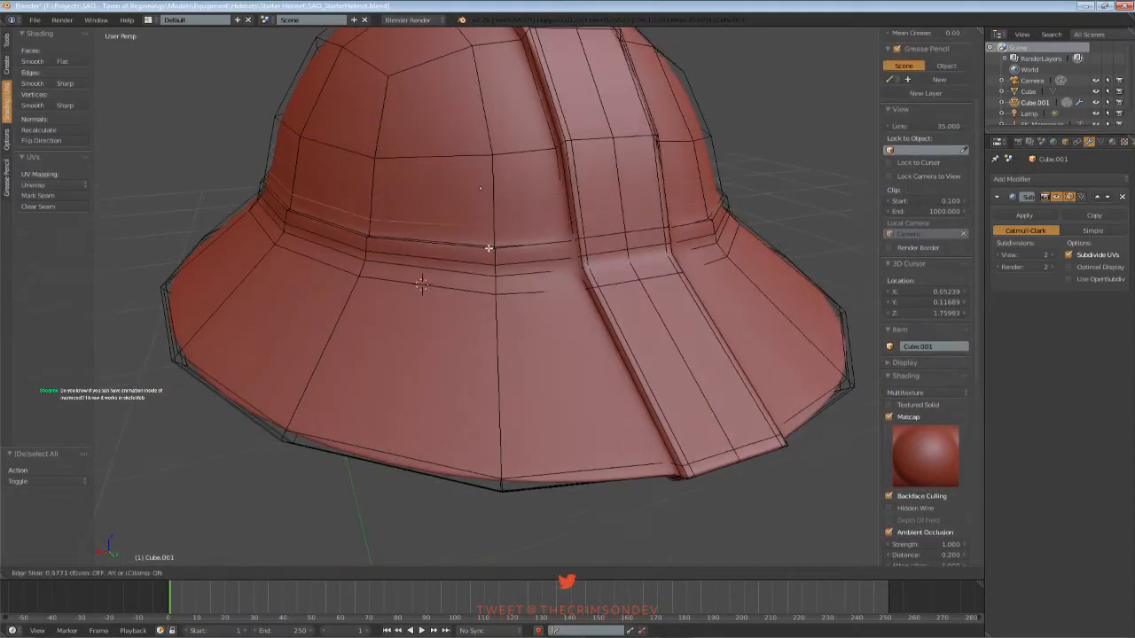
{"action": "key", "text": "e"}
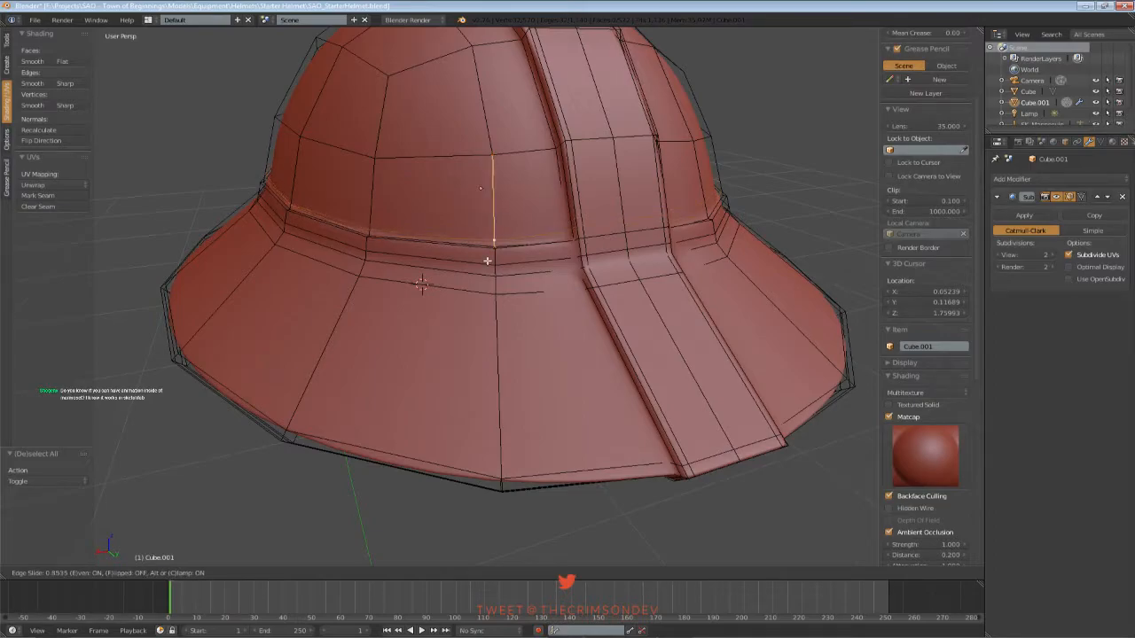
{"action": "left_click", "coordinate": [487, 261]}
{"action": "key", "text": "a"}
Check the smoothed crown crease in Object Mode and save over the existing file
{"action": "key", "text": "ctrl+s"}
{"action": "left_click", "coordinate": [487, 262]}
{"action": "key", "text": "Tab"}
{"action": "scroll", "coordinate": [510, 333], "scroll_direction": "down", "scroll_amount": 2}
{"action": "middle_click_drag", "start_coordinate": [510, 333], "coordinate": [742, 375]}
{"action": "key", "text": "ctrl+s"}
{"action": "left_click", "coordinate": [742, 375]}
{"action": "scroll", "coordinate": [502, 352], "scroll_direction": "up", "scroll_amount": 2}
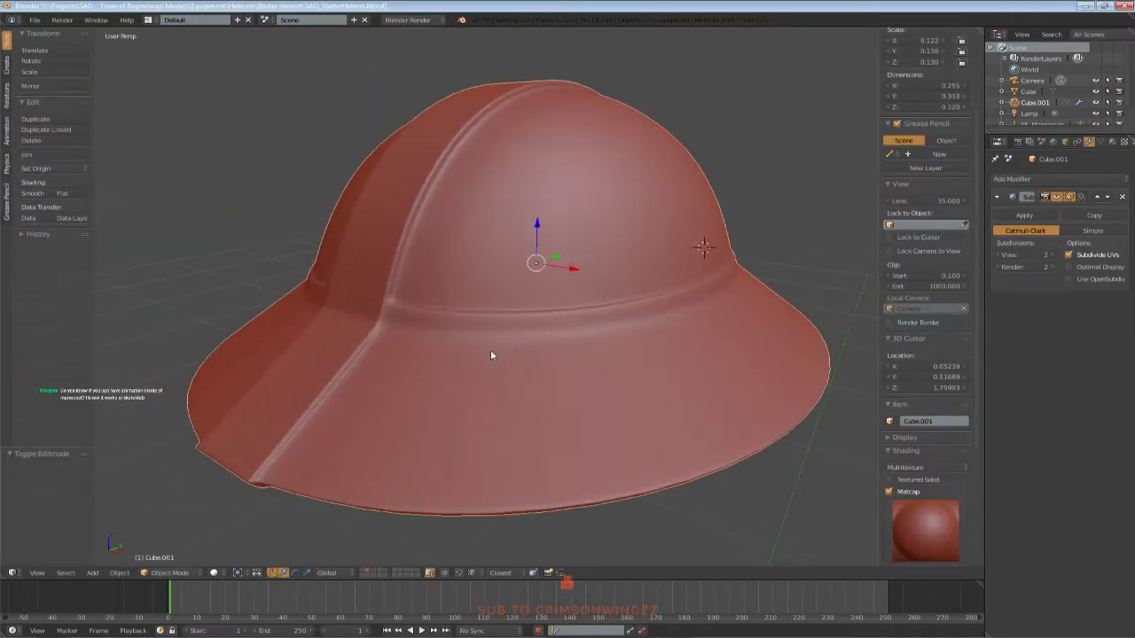
Add another edge loop around the raised band to sharpen its edge under subdivision
{"action": "key", "text": "Tab"}
{"action": "key", "text": "a"}
{"action": "key", "text": "a"}
{"action": "key", "text": "ctrl+r"}
{"action": "left_click", "coordinate": [446, 329]}
{"action": "left_click", "coordinate": [447, 329]}
{"action": "key", "text": "Tab"}
{"action": "middle_click_drag", "start_coordinate": [449, 349], "coordinate": [413, 372]}
Compare the helmet's edge-loop wireframe with its smoothed form and examine the band from several sides
{"action": "key", "text": "Tab"}
{"action": "key", "text": "a"}
{"action": "key", "text": "Tab"}
{"action": "key", "text": "Tab"}
{"action": "key", "text": "Tab"}
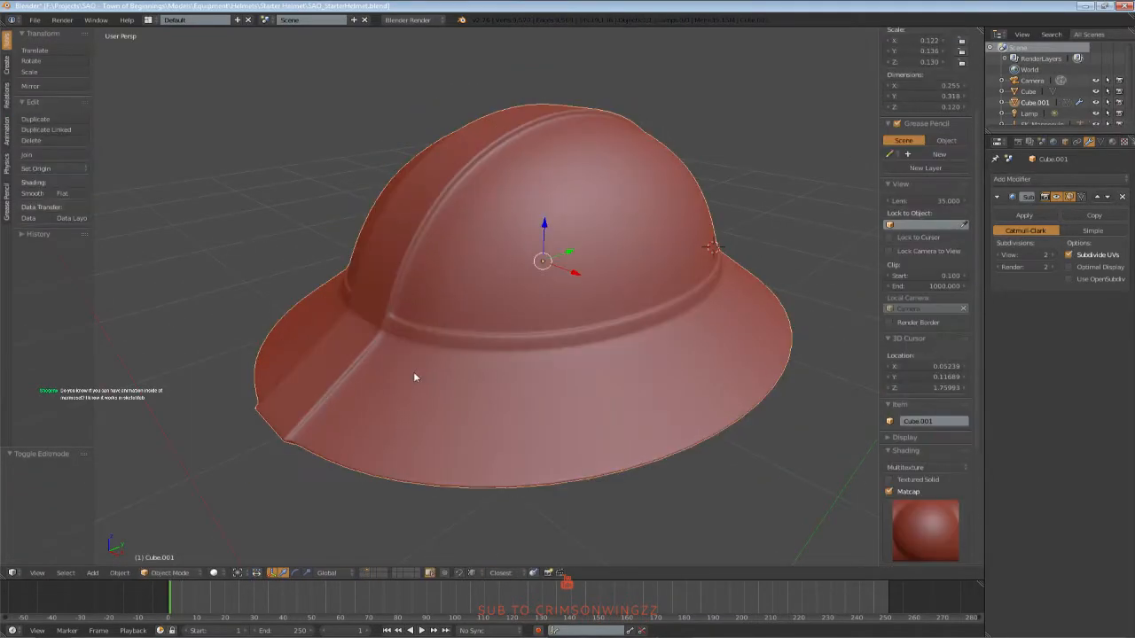
{"action": "key", "text": "Tab"}
{"action": "scroll", "coordinate": [463, 339], "scroll_direction": "up", "scroll_amount": 3}
{"action": "middle_click_drag", "start_coordinate": [463, 339], "coordinate": [481, 344]}
{"action": "left_click", "coordinate": [1055, 199]}
{"action": "scroll", "coordinate": [504, 326], "scroll_direction": "down", "scroll_amount": 5}
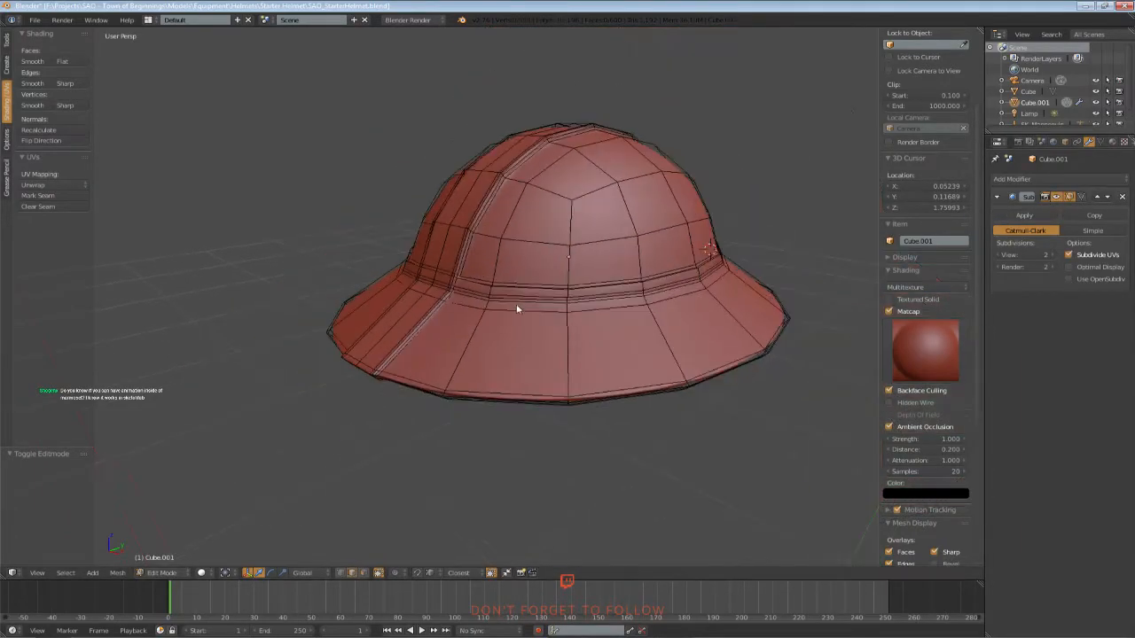
{"action": "key", "text": "Tab"}
{"action": "scroll", "coordinate": [545, 328], "scroll_direction": "down", "scroll_amount": 4}
{"action": "mouse_move", "coordinate": [545, 328]}
{"action": "middle_mouse_down"}
{"action": "mouse_move", "coordinate": [602, 324]}
{"action": "mouse_move", "coordinate": [522, 311]}
{"action": "mouse_move", "coordinate": [535, 335]}
{"action": "middle_mouse_up"}
{"action": "scroll", "coordinate": [535, 335], "scroll_direction": "up", "scroll_amount": 5}
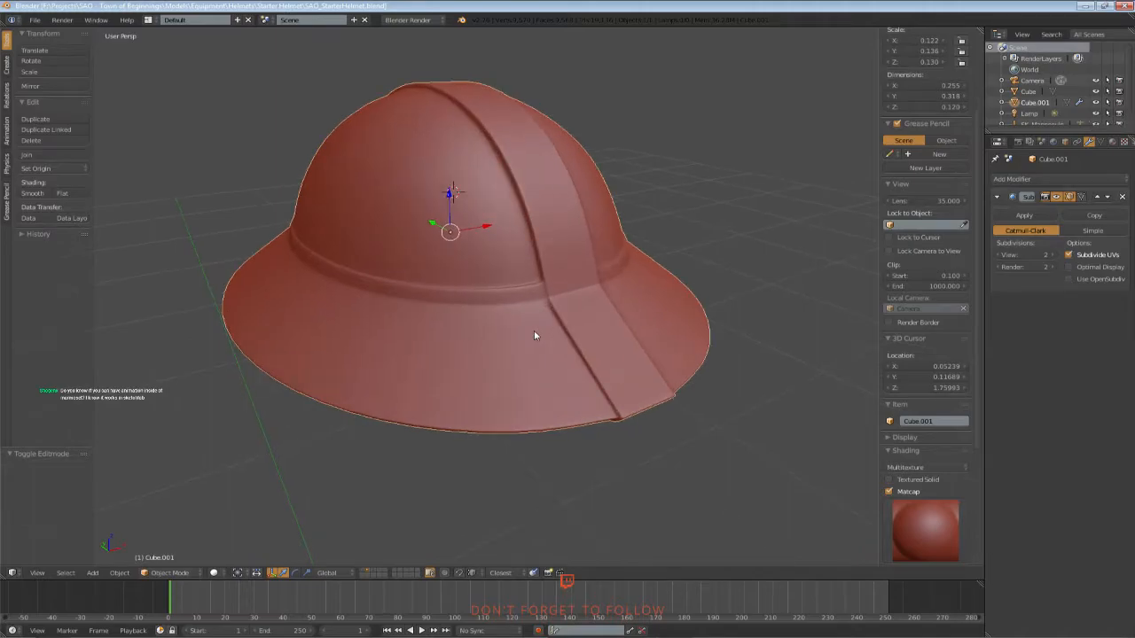
Save the helmet over the existing file and examine the band where it meets the central strip
{"action": "key", "text": "a"}
{"action": "key", "text": "ctrl+s"}
{"action": "left_click", "coordinate": [535, 335]}
{"action": "scroll", "coordinate": [535, 335], "scroll_direction": "down", "scroll_amount": 2}
{"action": "mouse_move", "coordinate": [534, 335]}
{"action": "middle_mouse_down"}
{"action": "mouse_move", "coordinate": [462, 368]}
{"action": "mouse_move", "coordinate": [412, 409]}
{"action": "mouse_move", "coordinate": [448, 377]}
{"action": "mouse_move", "coordinate": [517, 349]}
{"action": "mouse_move", "coordinate": [427, 321]}
{"action": "mouse_move", "coordinate": [464, 340]}
{"action": "mouse_move", "coordinate": [393, 340]}
{"action": "mouse_move", "coordinate": [471, 362]}
{"action": "mouse_move", "coordinate": [455, 367]}
{"action": "mouse_move", "coordinate": [535, 357]}
{"action": "middle_mouse_up"}
{"action": "scroll", "coordinate": [412, 406], "scroll_direction": "up", "scroll_amount": 2}
{"action": "key", "text": "ctrl+s"}
{"action": "left_click", "coordinate": [448, 377]}
{"action": "key", "text": "ctrl+s"}
{"action": "left_click", "coordinate": [392, 340]}
{"action": "scroll", "coordinate": [534, 357], "scroll_direction": "up", "scroll_amount": 3}
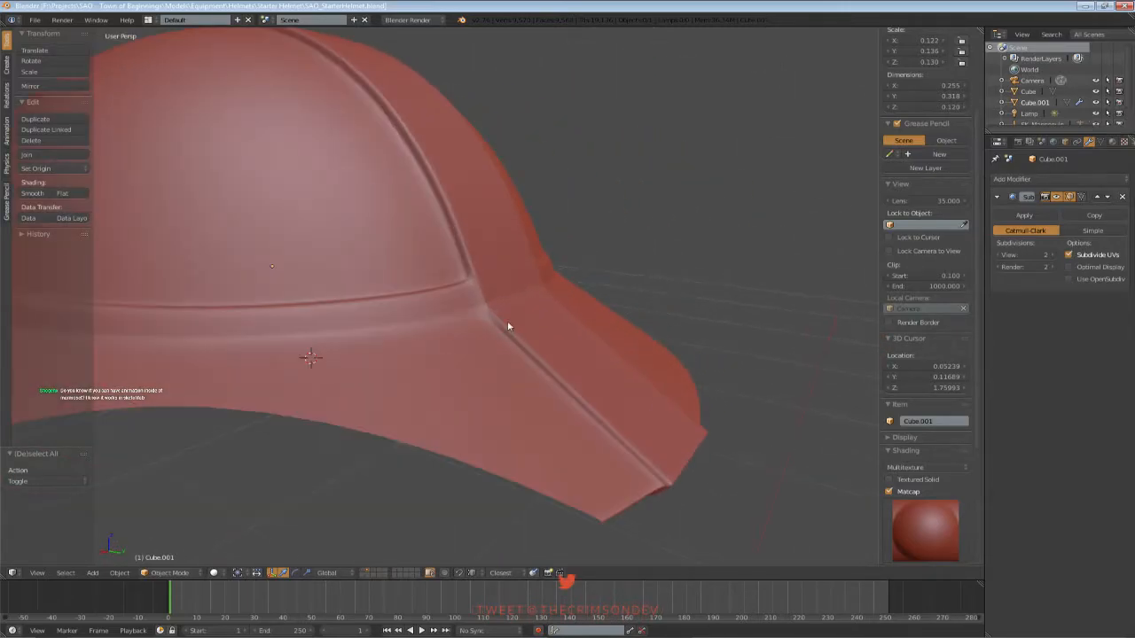
{"action": "key", "text": "Tab"}
{"action": "key", "text": "a"}
{"action": "key", "text": "a"}
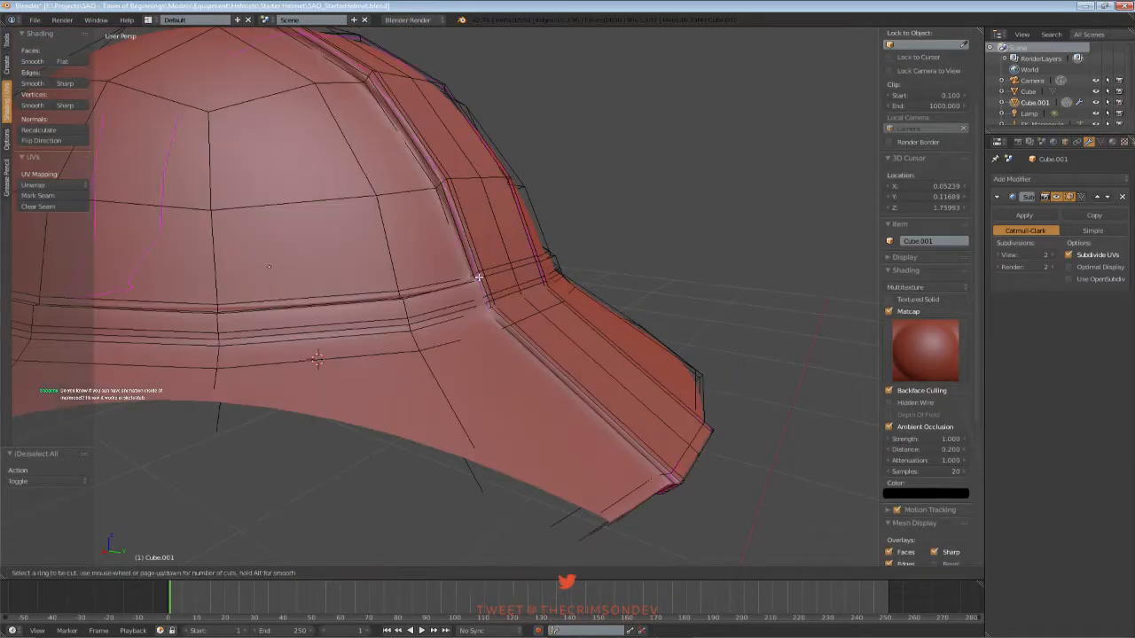
{"action": "key", "text": "Tab"}
{"action": "scroll", "coordinate": [499, 337], "scroll_direction": "down", "scroll_amount": 4}
{"action": "scroll", "coordinate": [502, 328], "scroll_direction": "up", "scroll_amount": 4}
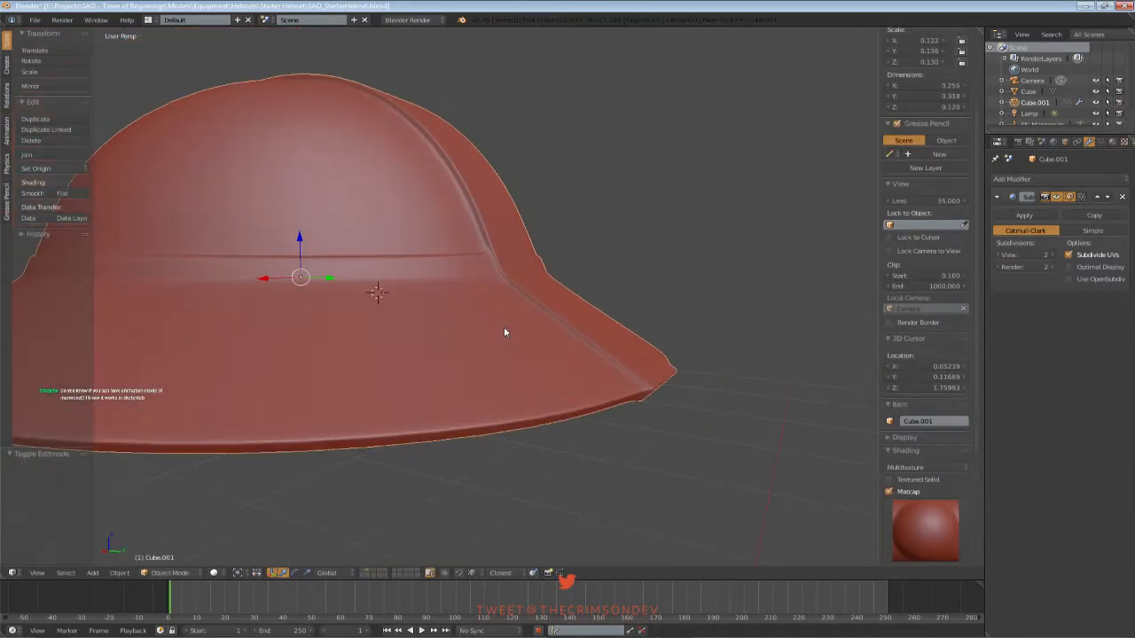
View the whole helmet from above and save over the existing file
{"action": "middle_click_drag", "start_coordinate": [514, 347], "coordinate": [450, 379]}
{"action": "scroll", "coordinate": [544, 339], "scroll_direction": "down", "scroll_amount": 5}
{"action": "key", "text": "ctrl+s"}
{"action": "left_click", "coordinate": [452, 379]}
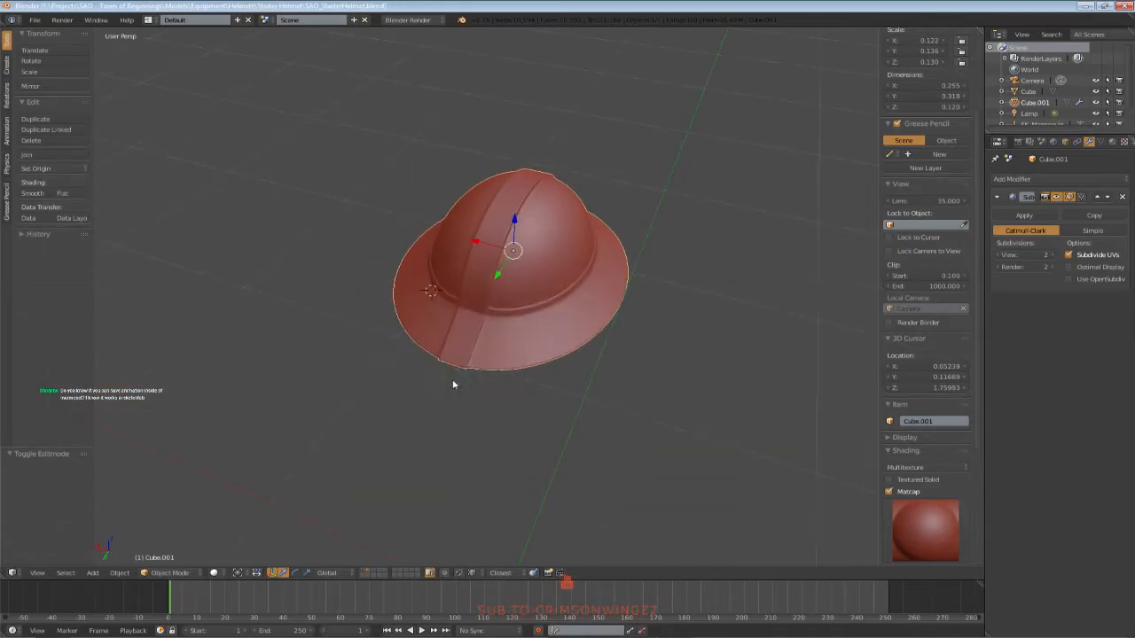
Compare the helmet's edge-loop wireframe with its smoothed form, from the crown down to below the brim
{"action": "middle_click_drag", "start_coordinate": [456, 379], "coordinate": [435, 260]}
{"action": "key", "text": "Tab"}
{"action": "key", "text": "Tab"}
{"action": "scroll", "coordinate": [530, 265], "scroll_direction": "down", "scroll_amount": 1}
{"action": "scroll", "coordinate": [514, 251], "scroll_direction": "up", "scroll_amount": 3}
{"action": "middle_click_drag", "start_coordinate": [528, 264], "coordinate": [468, 240]}
{"action": "key", "text": "Tab"}
{"action": "scroll", "coordinate": [457, 268], "scroll_direction": "up", "scroll_amount": 3}
{"action": "scroll", "coordinate": [457, 268], "scroll_direction": "down", "scroll_amount": 3}
{"action": "key", "text": "Tab"}
{"action": "scroll", "coordinate": [458, 262], "scroll_direction": "down", "scroll_amount": 2}
{"action": "scroll", "coordinate": [458, 263], "scroll_direction": "up", "scroll_amount": 3}
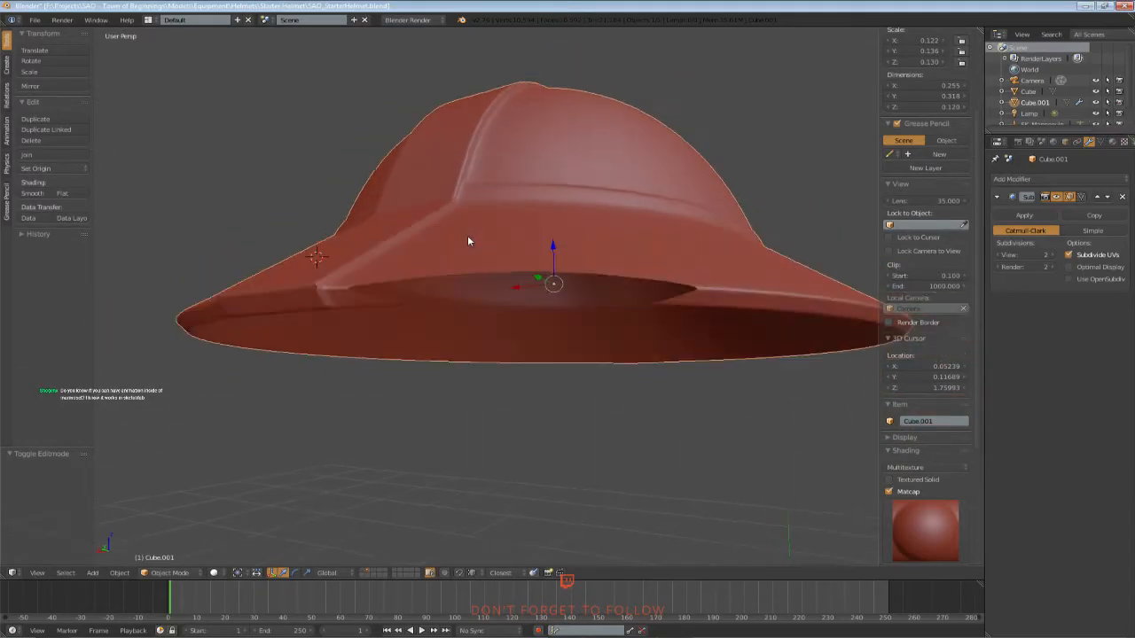
Place the 3D cursor on the brim beside the central strip and centre the view on it
{"action": "left_click", "coordinate": [445, 272]}
{"action": "middle_click_drag", "start_coordinate": [388, 276], "coordinate": [478, 359], "text": "shift"}
{"action": "key", "text": "space"}
{"action": "type", "text": "cent"}
{"action": "key", "text": "Down"}
{"action": "key", "text": "Down"}
{"action": "key", "text": "Return"}
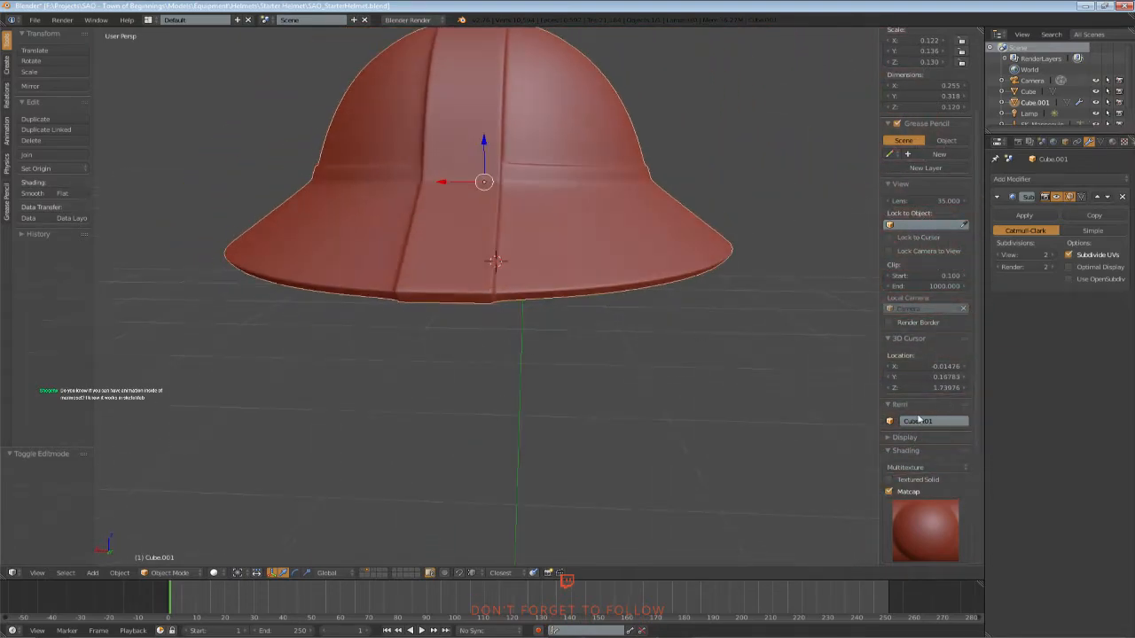
Set the viewport's clip start distance to 0.05 for close-up viewing
{"action": "scroll", "coordinate": [927, 311], "scroll_direction": "up", "scroll_amount": 1}
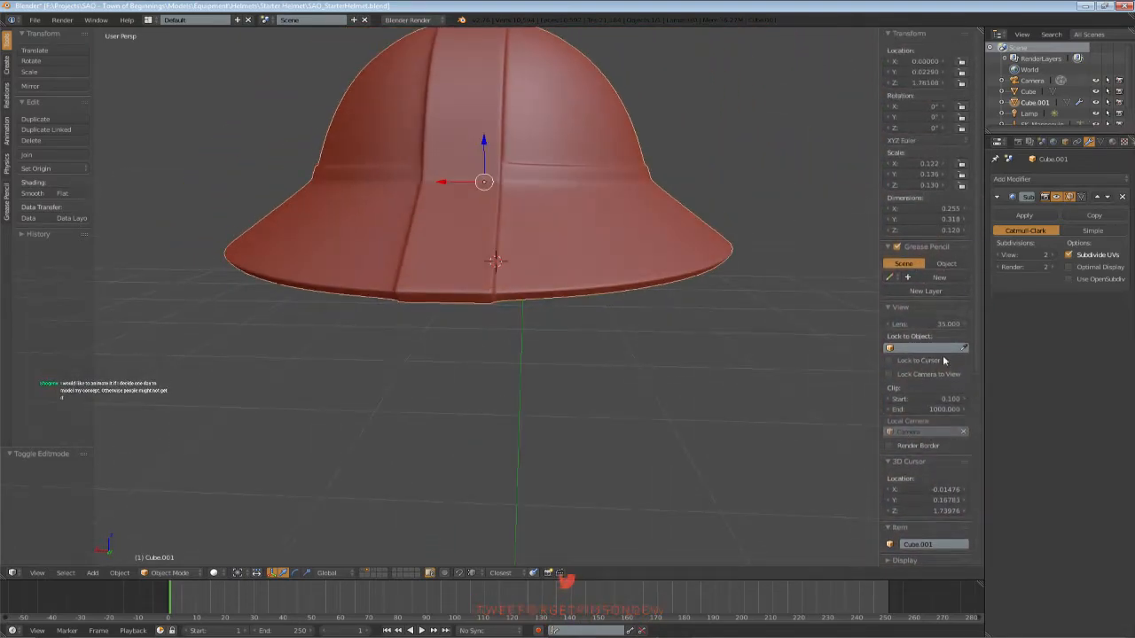
{"action": "scroll", "coordinate": [925, 368], "scroll_direction": "up", "scroll_amount": 1}
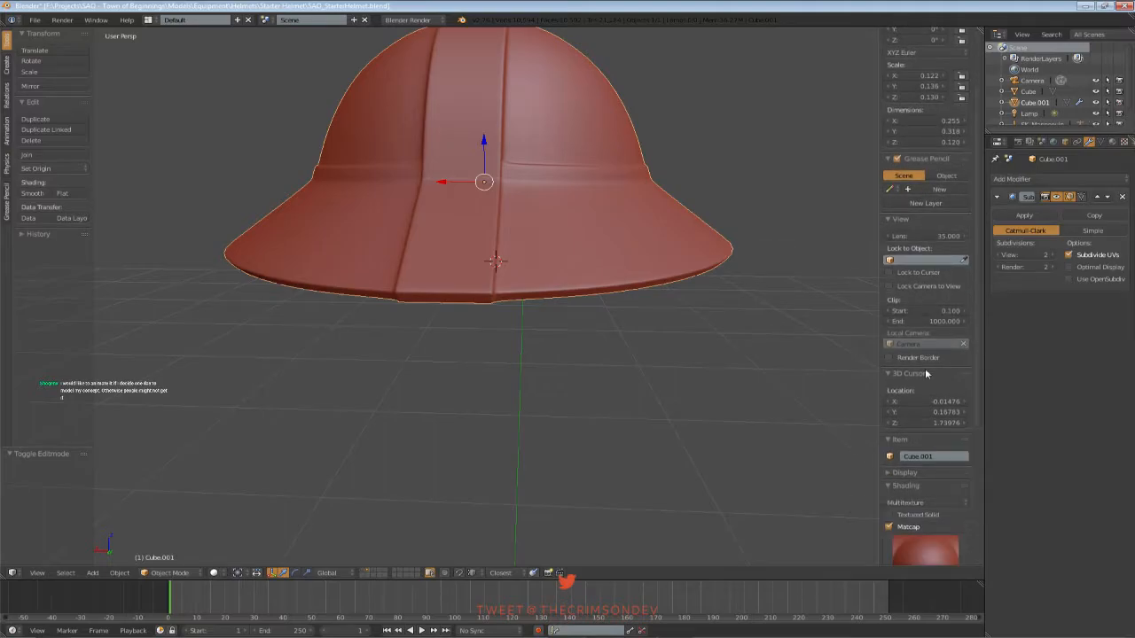
{"action": "left_click", "coordinate": [934, 310]}
{"action": "type", "text": "0.05"}
{"action": "key", "text": "Return"}
{"action": "scroll", "coordinate": [573, 296], "scroll_direction": "up", "scroll_amount": 4}
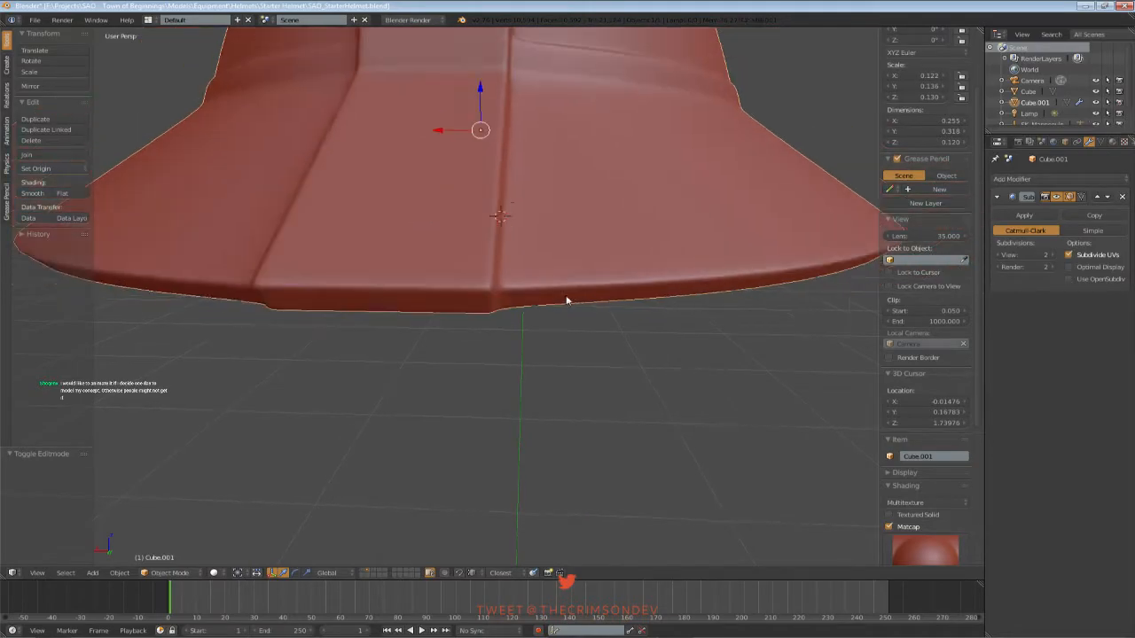
Toggle layer 1 alongside the helmet, return to layer 2 only, and save over the existing file
{"action": "scroll", "coordinate": [570, 299], "scroll_direction": "down", "scroll_amount": 5}
{"action": "middle_click_drag", "start_coordinate": [519, 319], "coordinate": [445, 384]}
{"action": "scroll", "coordinate": [560, 305], "scroll_direction": "down", "scroll_amount": 2}
{"action": "key", "text": "shift+1"}
{"action": "key", "text": "2"}
{"action": "key", "text": "ctrl+s"}
{"action": "left_click", "coordinate": [435, 364]}
Examine the smoothed helmet from several sides and the edge loops along its raised band
{"action": "scroll", "coordinate": [435, 364], "scroll_direction": "up", "scroll_amount": 2}
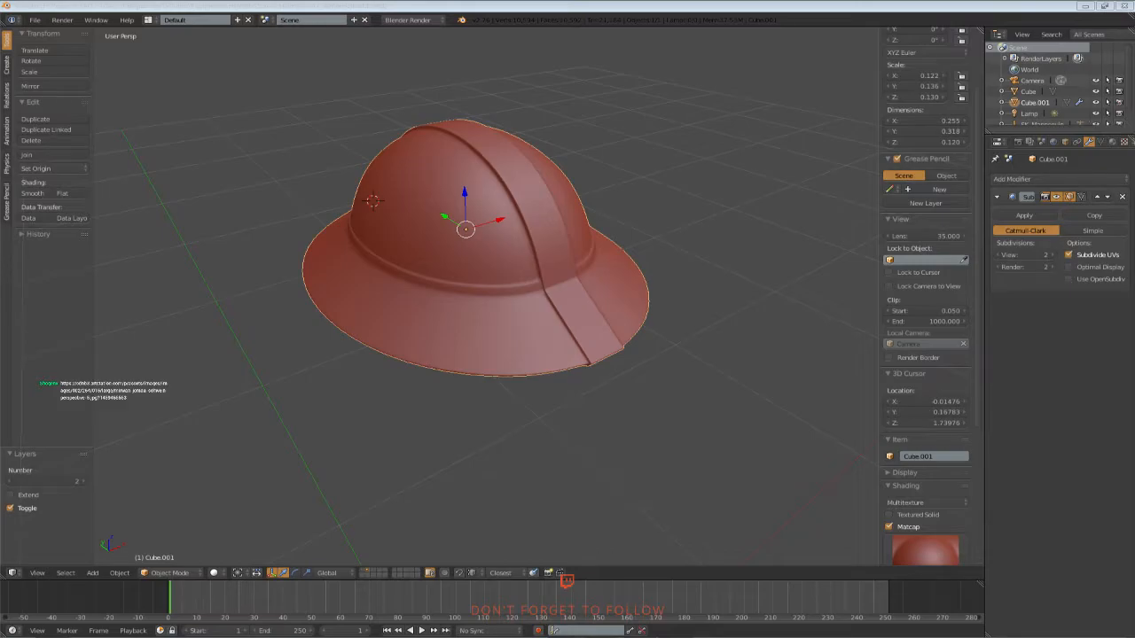
{"action": "middle_click_drag", "start_coordinate": [556, 266], "coordinate": [534, 294]}
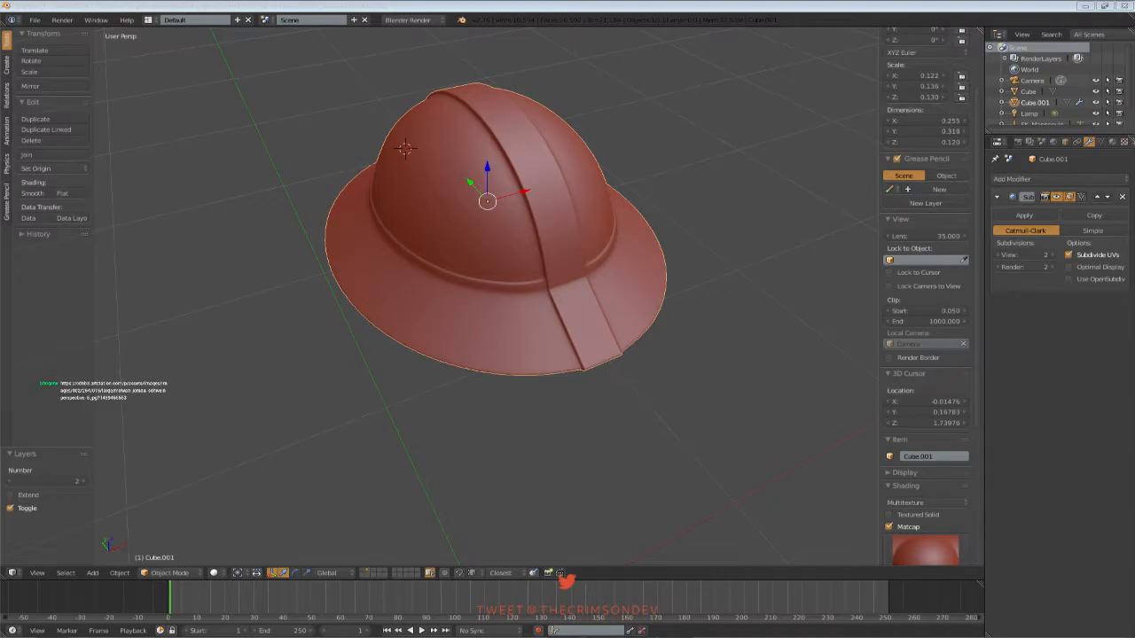
{"action": "middle_click_drag", "start_coordinate": [648, 246], "coordinate": [561, 232]}
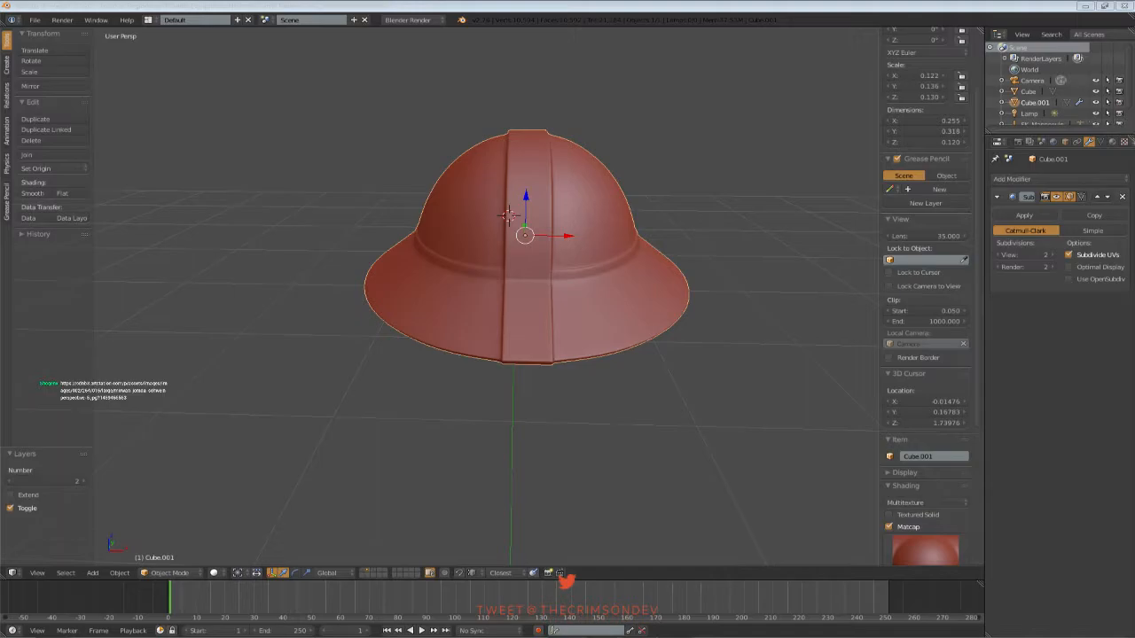
{"action": "mouse_move", "coordinate": [563, 276]}
{"action": "middle_mouse_down"}
{"action": "mouse_move", "coordinate": [441, 350]}
{"action": "mouse_move", "coordinate": [487, 310]}
{"action": "mouse_move", "coordinate": [558, 289]}
{"action": "middle_mouse_up"}
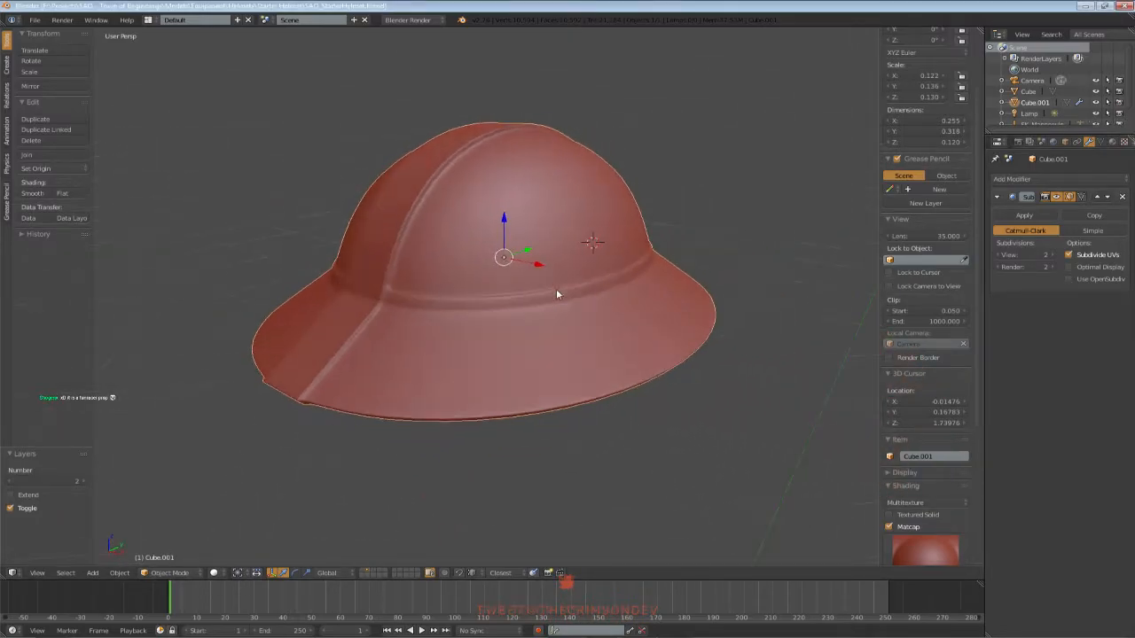
{"action": "key", "text": "Tab"}
{"action": "scroll", "coordinate": [560, 318], "scroll_direction": "up", "scroll_amount": 3}
{"action": "scroll", "coordinate": [559, 317], "scroll_direction": "up", "scroll_amount": 2}
{"action": "key", "text": "ctrl+r"}
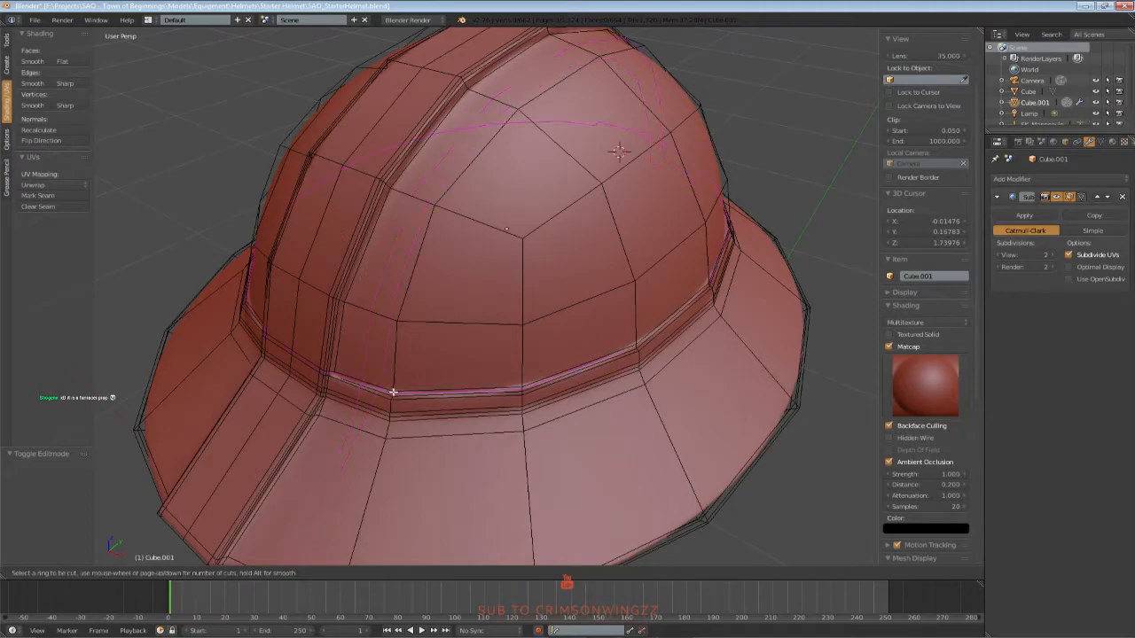
{"action": "key", "text": "Escape"}
{"action": "middle_click_drag", "start_coordinate": [394, 392], "coordinate": [466, 345]}
{"action": "scroll", "coordinate": [467, 345], "scroll_direction": "up", "scroll_amount": 2}
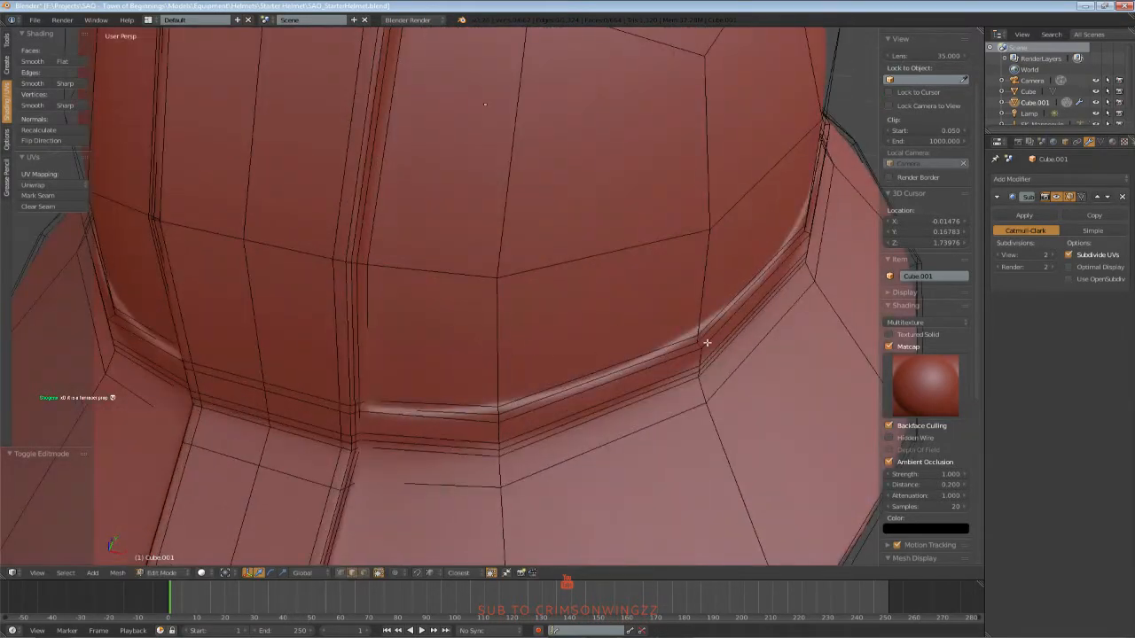
Try an extra edge loop along the upper edge of the raised crown-base band
{"action": "key", "text": "ctrl+r"}
{"action": "double_click", "coordinate": [703, 344]}
{"action": "key", "text": "Tab"}
{"action": "middle_click_drag", "start_coordinate": [727, 373], "coordinate": [774, 379]}
{"action": "key", "text": "Tab"}
{"action": "key", "text": "ctrl+z"}
{"action": "key", "text": "ctrl+z"}
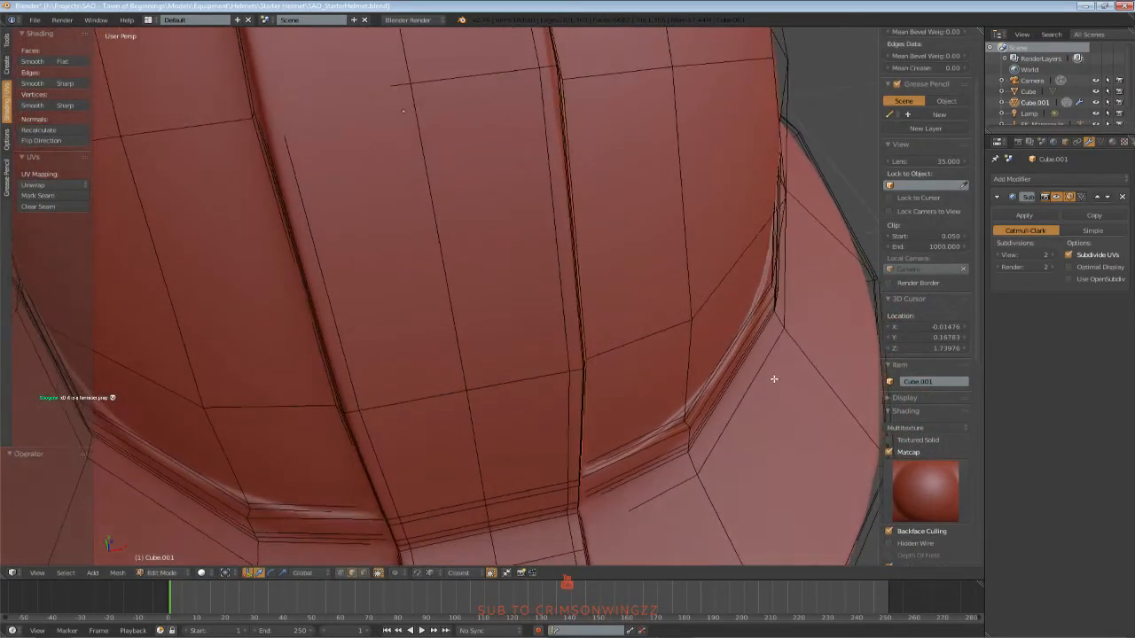
Try another loop cut around the band from the far side of the central strip
{"action": "key", "text": "ctrl+r"}
{"action": "double_click", "coordinate": [774, 302]}
{"action": "key", "text": "Tab"}
{"action": "middle_click_drag", "start_coordinate": [774, 307], "coordinate": [620, 299]}
{"action": "key", "text": "Tab"}
{"action": "key", "text": "ctrl+z"}
{"action": "scroll", "coordinate": [750, 311], "scroll_direction": "down", "scroll_amount": 6}
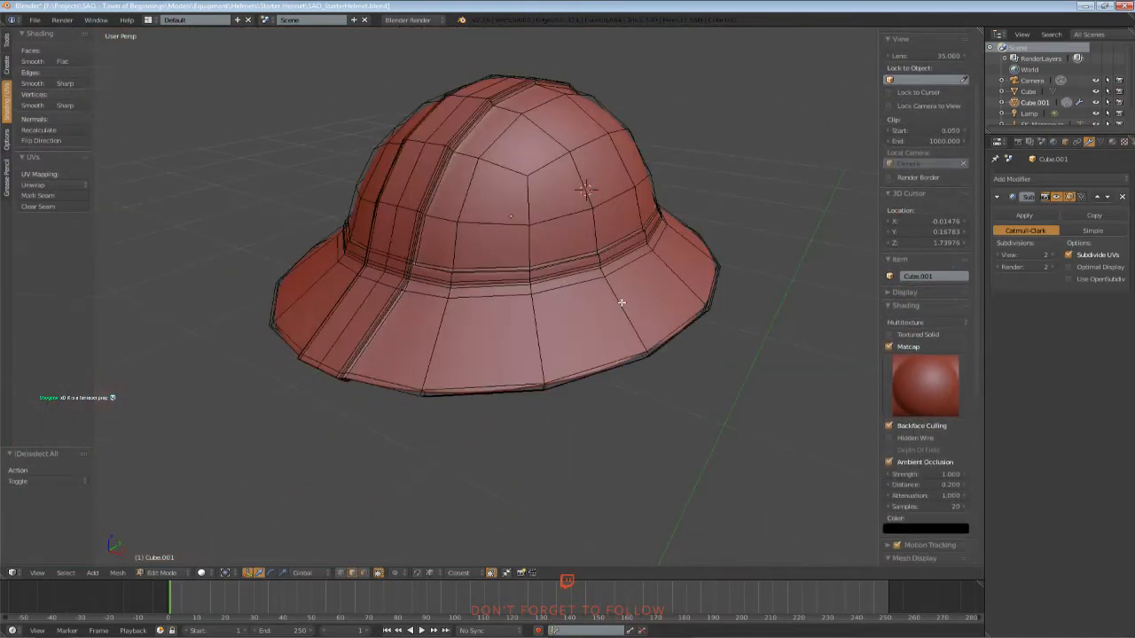
Add a UV sphere on the raised crown-base band, a short way beside the central strip
{"action": "key", "text": "Tab"}
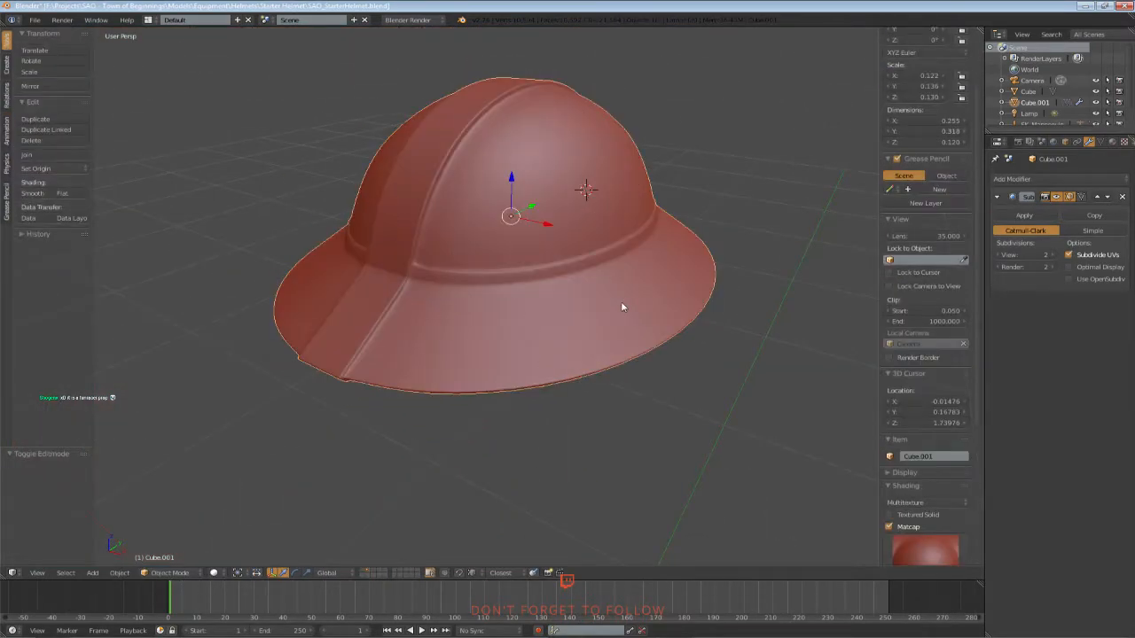
{"action": "middle_click_drag", "start_coordinate": [622, 307], "coordinate": [474, 346]}
{"action": "scroll", "coordinate": [475, 345], "scroll_direction": "up", "scroll_amount": 2}
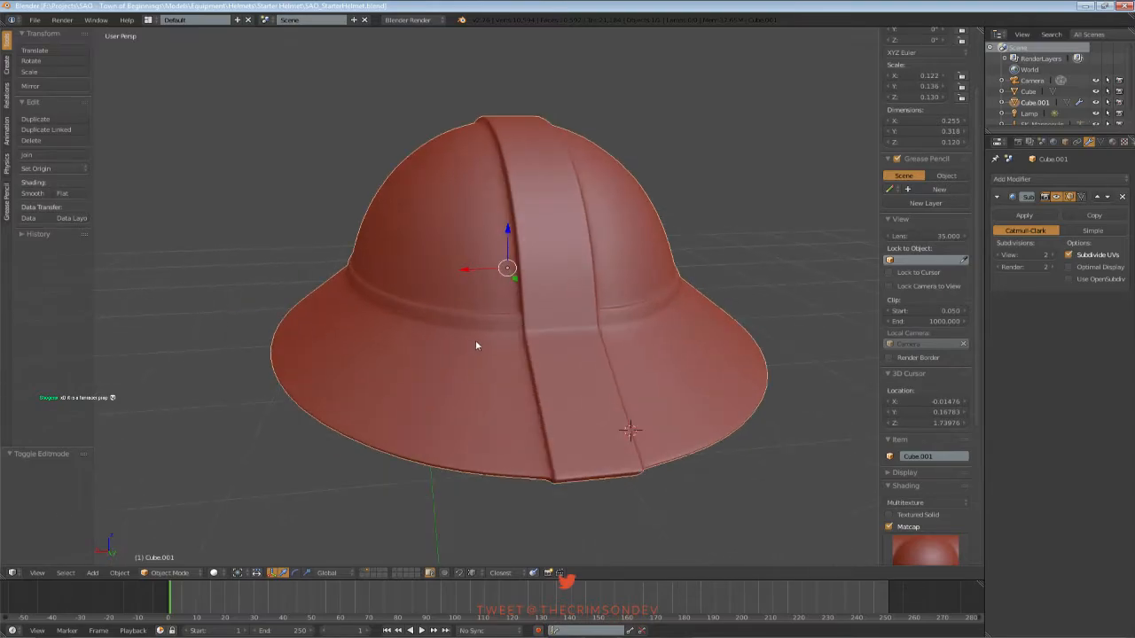
{"action": "left_click", "coordinate": [470, 320]}
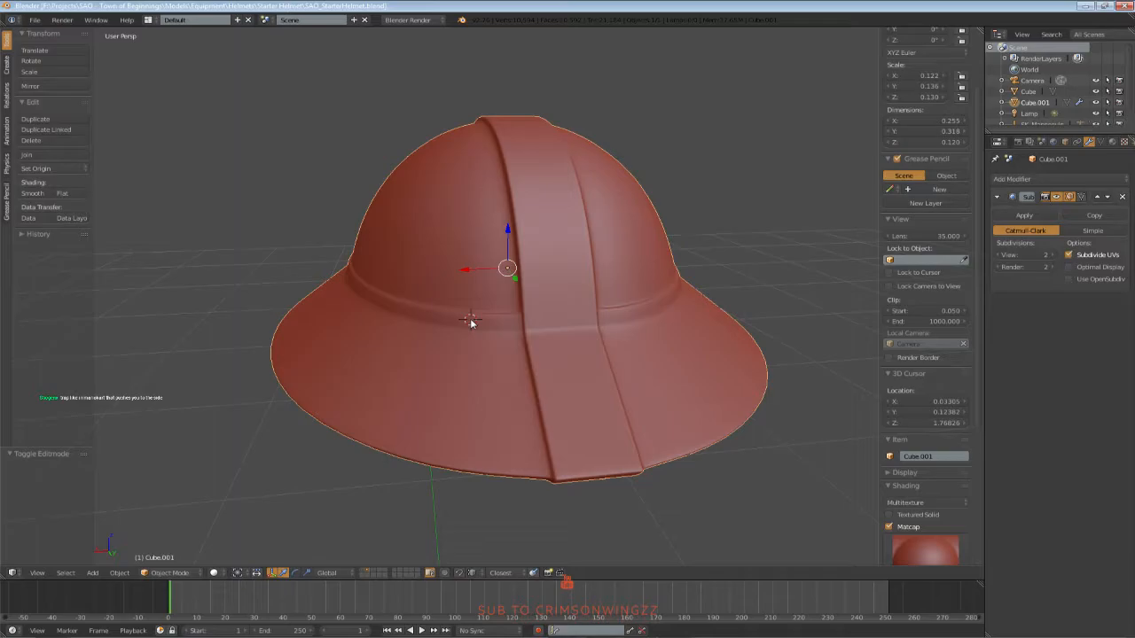
{"action": "key", "text": "space"}
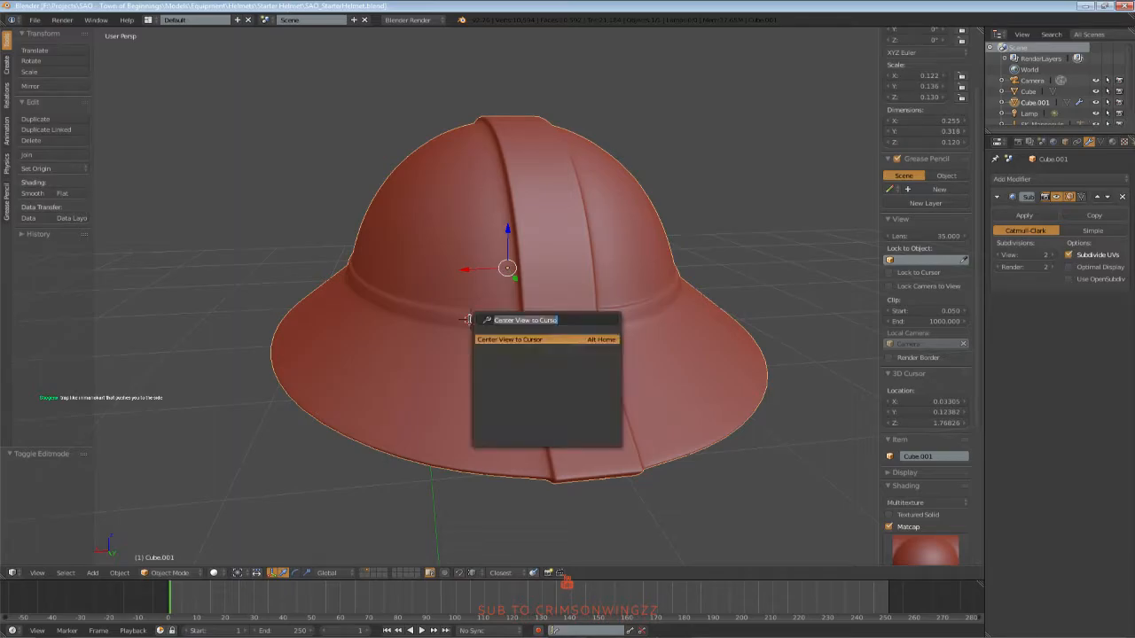
{"action": "type", "text": "add spher"}
{"action": "key", "text": "Escape"}
{"action": "key", "text": "space"}
{"action": "type", "text": "sphere"}
{"action": "key", "text": "Down"}
{"action": "key", "text": "Down"}
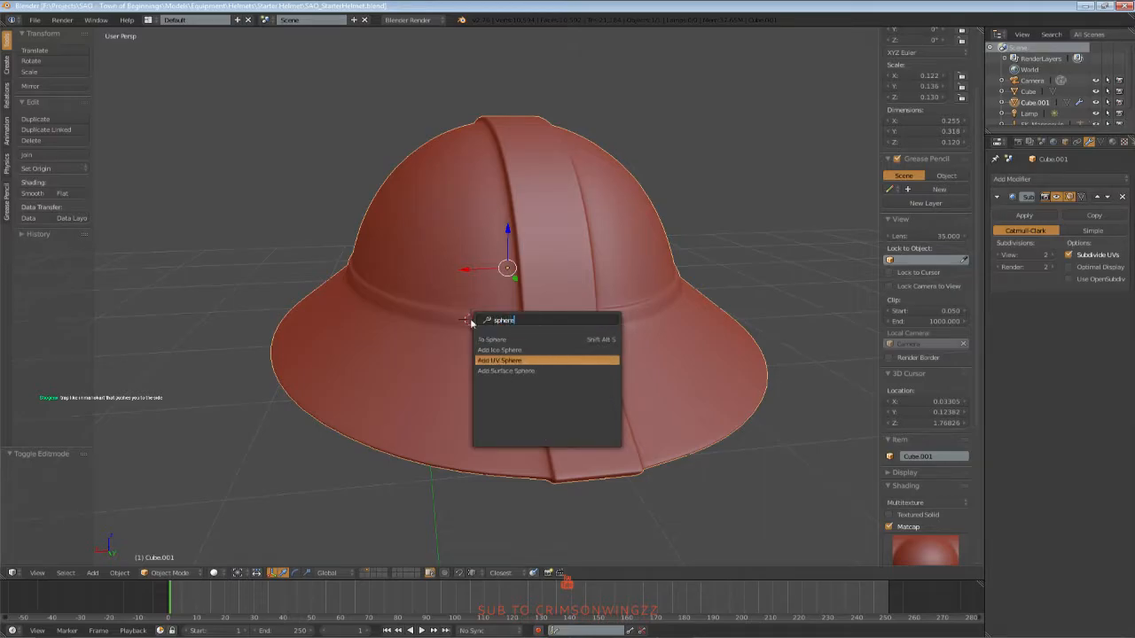
{"action": "key", "text": "Return"}
Shrink the sphere to rivet size, about 0.005 across, and give it smooth shading
{"action": "key", "text": "s"}
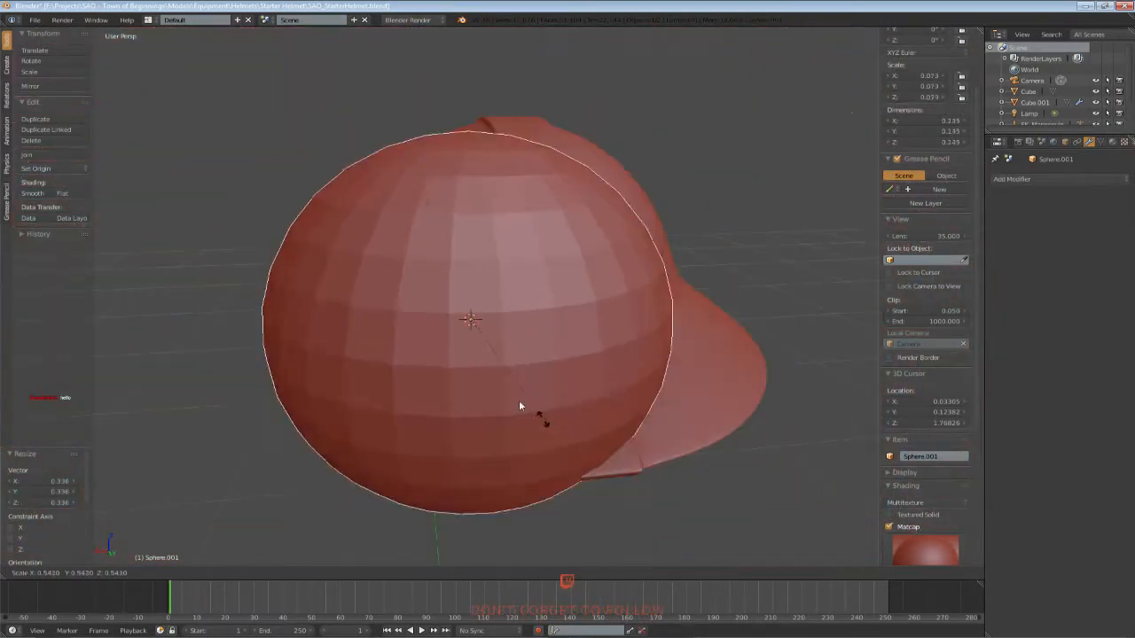
{"action": "left_click", "coordinate": [485, 374]}
{"action": "middle_click_drag", "start_coordinate": [485, 374], "coordinate": [556, 385]}
{"action": "scroll", "coordinate": [541, 419], "scroll_direction": "up", "scroll_amount": 2}
{"action": "key", "text": "s"}
{"action": "left_click", "coordinate": [568, 354]}
{"action": "left_click", "coordinate": [32, 193]}
{"action": "key", "text": "s"}
{"action": "left_click", "coordinate": [555, 322]}
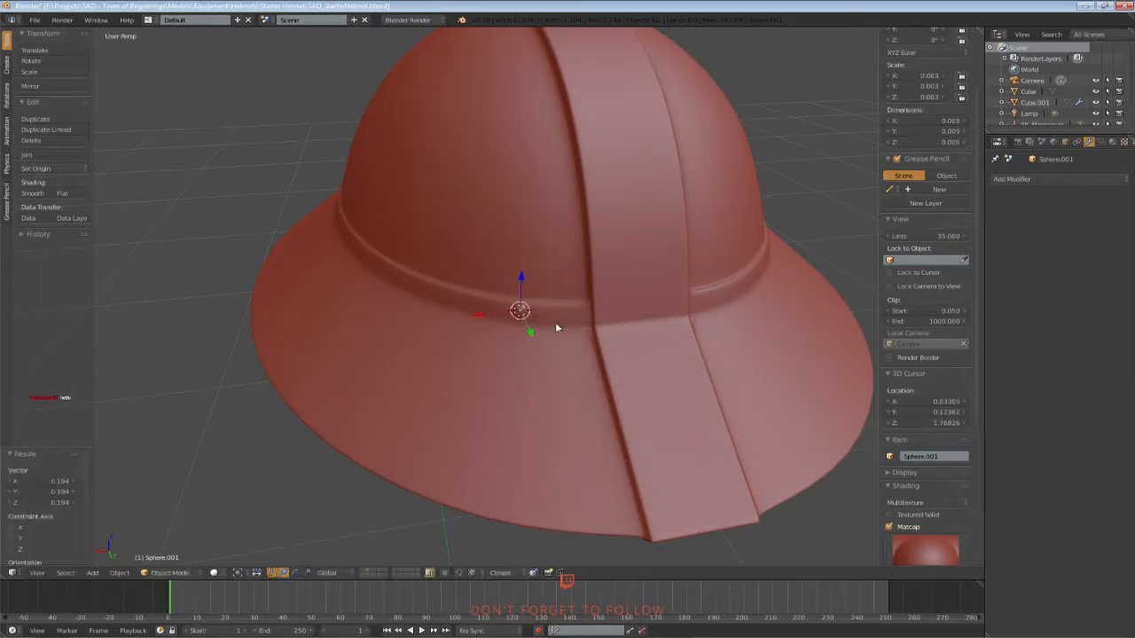
Place the 3D cursor beside the small sphere, centre the view on it, and save over the existing file
{"action": "middle_click_drag", "start_coordinate": [555, 321], "coordinate": [539, 301]}
{"action": "key", "text": "space"}
{"action": "type", "text": "cursor to sel"}
{"action": "key", "text": "Return"}
{"action": "key", "text": "KP_Decimal"}
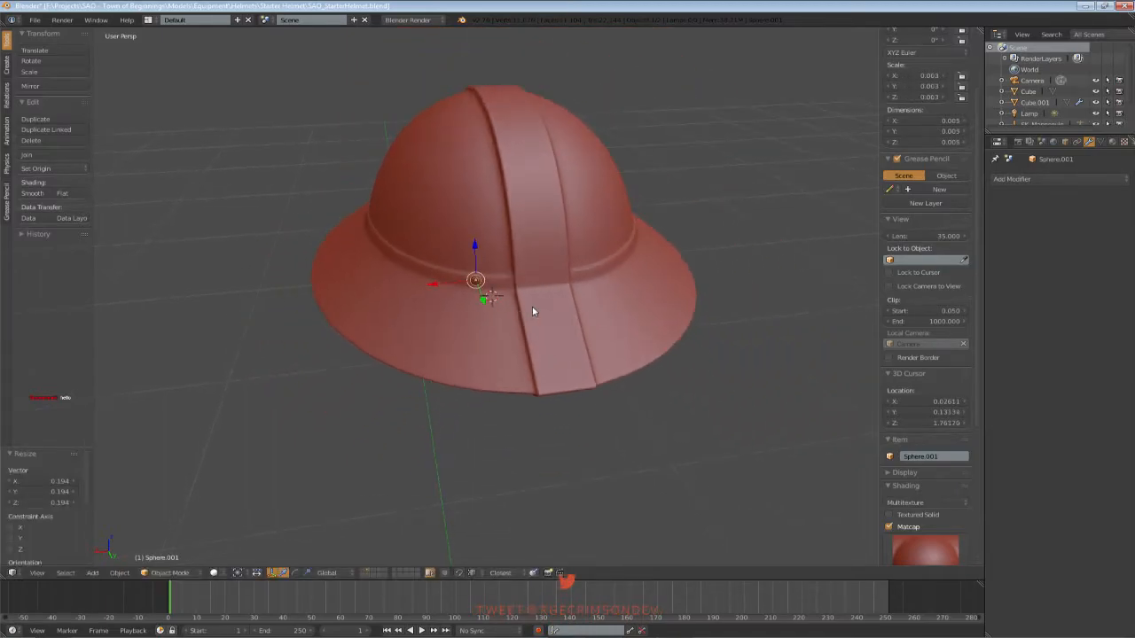
{"action": "key", "text": "ctrl+s"}
{"action": "left_click", "coordinate": [532, 307]}
Lower the sphere about 0.0006 along Z and try moving it with Face and Volume snapping
{"action": "left_click_drag", "start_coordinate": [405, 177], "coordinate": [403, 174]}
{"action": "middle_click_drag", "start_coordinate": [404, 173], "coordinate": [487, 273]}
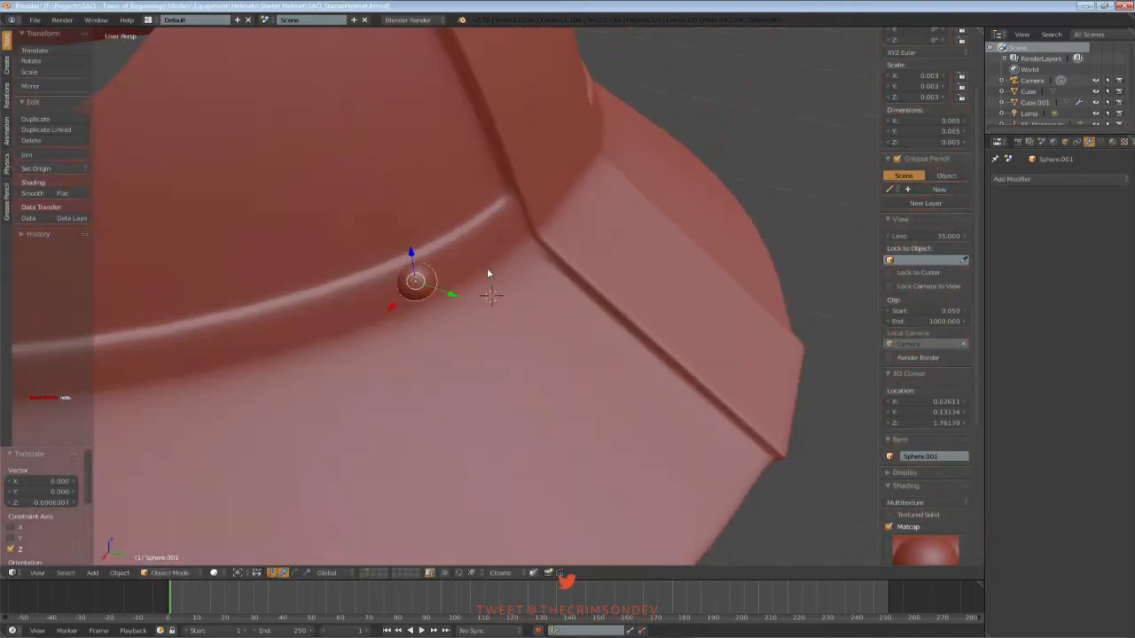
{"action": "left_click", "coordinate": [471, 571]}
{"action": "left_click", "coordinate": [487, 526]}
{"action": "key", "text": "g"}
{"action": "right_click", "coordinate": [423, 275]}
{"action": "left_click", "coordinate": [472, 574]}
{"action": "left_click", "coordinate": [487, 511]}
{"action": "key", "text": "g"}
{"action": "right_click", "coordinate": [435, 304]}
Set snapping to Face with the Center target and snap the sphere onto the raised band's surface
{"action": "left_click", "coordinate": [472, 572]}
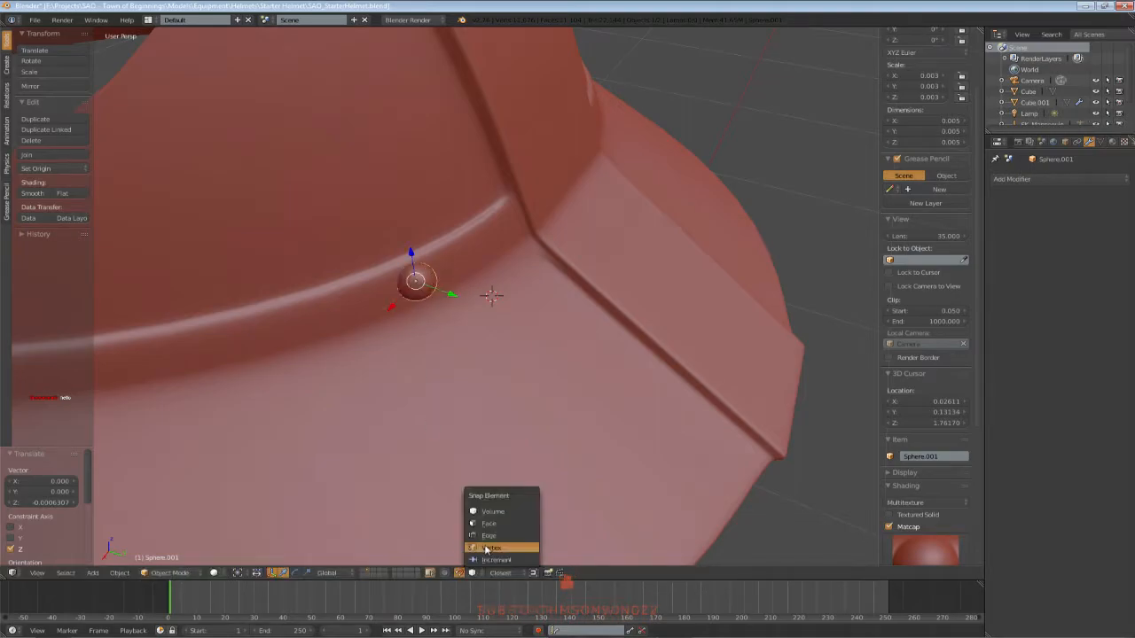
{"action": "left_click", "coordinate": [499, 573]}
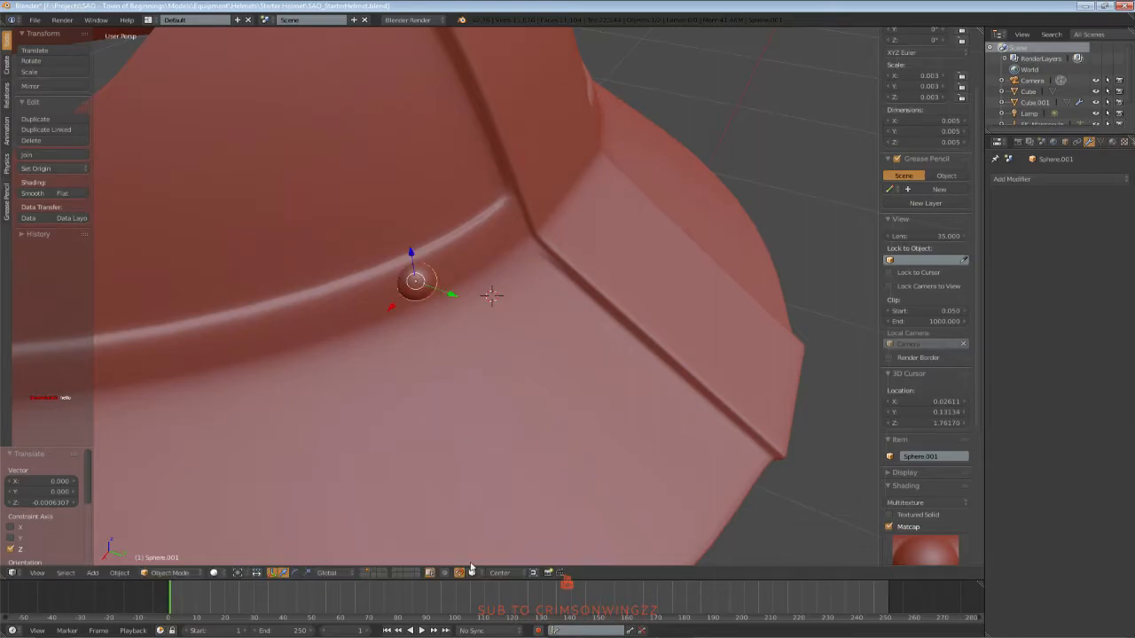
{"action": "left_click", "coordinate": [473, 573]}
{"action": "left_click", "coordinate": [490, 528]}
{"action": "scroll", "coordinate": [452, 355], "scroll_direction": "down", "scroll_amount": 2}
{"action": "middle_click_drag", "start_coordinate": [448, 314], "coordinate": [415, 288]}
{"action": "key", "text": "g"}
{"action": "left_click", "coordinate": [449, 278]}
{"action": "middle_click_drag", "start_coordinate": [468, 318], "coordinate": [398, 295]}
{"action": "key", "text": "g"}
{"action": "left_click", "coordinate": [463, 272]}
Scale the sphere down to about 0.004 across and nudge it back onto the band
{"action": "middle_click_drag", "start_coordinate": [463, 272], "coordinate": [574, 313]}
{"action": "key", "text": "s"}
{"action": "left_click", "coordinate": [516, 292]}
{"action": "key", "text": "g"}
{"action": "left_click", "coordinate": [469, 283]}
Enable rotation alignment with the snapping target and snap the sphere onto the band so it follows the surface
{"action": "key", "text": "shift+Tab"}
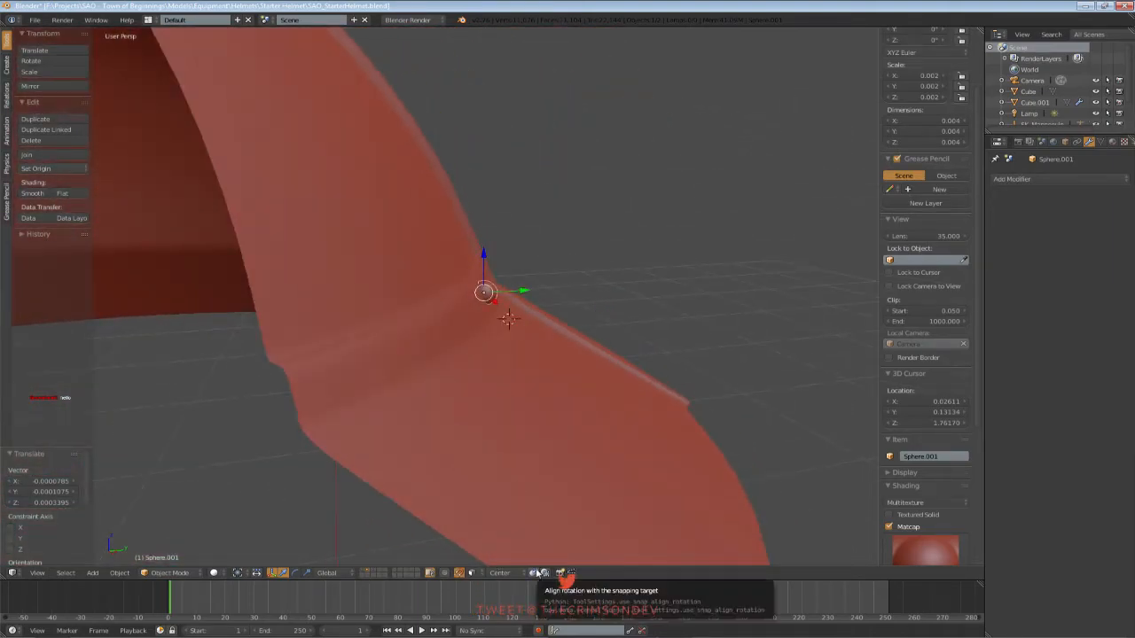
{"action": "left_click", "coordinate": [535, 573]}
{"action": "middle_click_drag", "start_coordinate": [567, 293], "coordinate": [534, 287]}
{"action": "key", "text": "g"}
{"action": "left_click", "coordinate": [487, 293]}
Flatten the sphere's mesh along its local Z axis by a factor of about 0.7 to form a rivet
{"action": "key", "text": "Tab"}
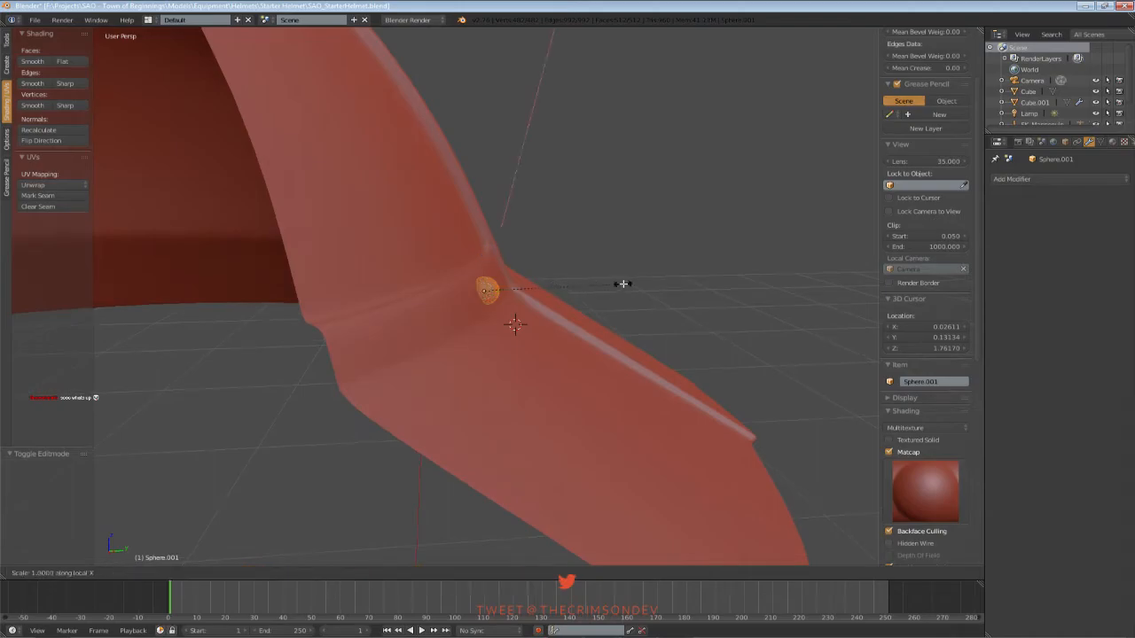
{"action": "key", "text": "s"}
{"action": "key", "text": "z"}
{"action": "key", "text": "z"}
{"action": "left_click", "coordinate": [580, 283]}
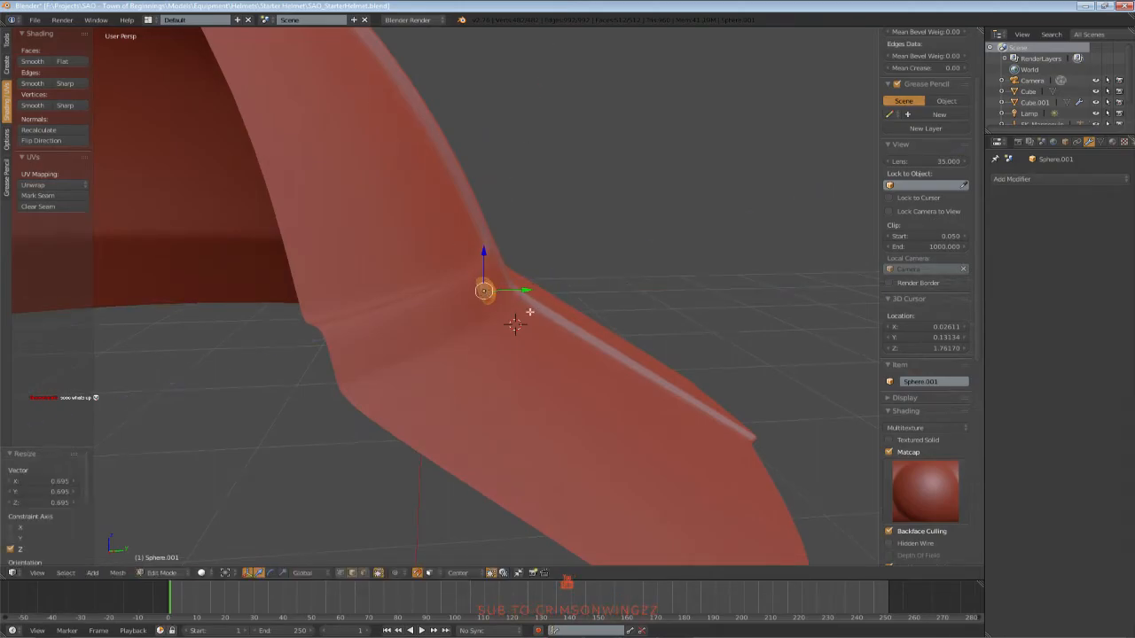
{"action": "key", "text": "Tab"}
{"action": "scroll", "coordinate": [475, 366], "scroll_direction": "down", "scroll_amount": 6}
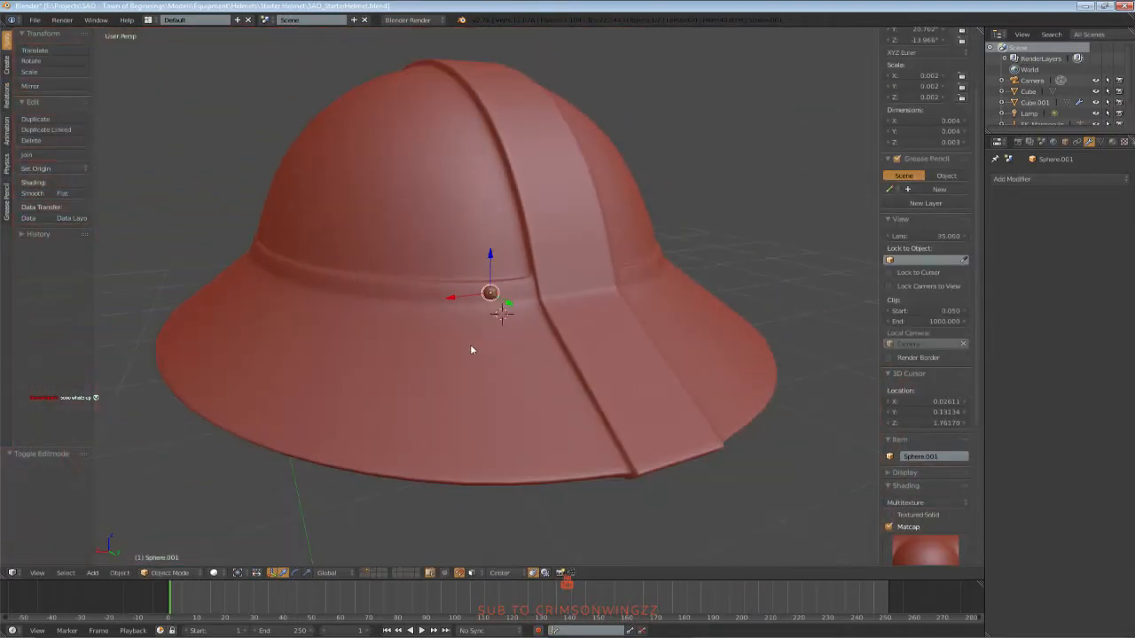
Try sliding the flattened rivet along the band, farther from the central strip
{"action": "scroll", "coordinate": [470, 350], "scroll_direction": "up", "scroll_amount": 3}
{"action": "middle_click_drag", "start_coordinate": [458, 339], "coordinate": [461, 306]}
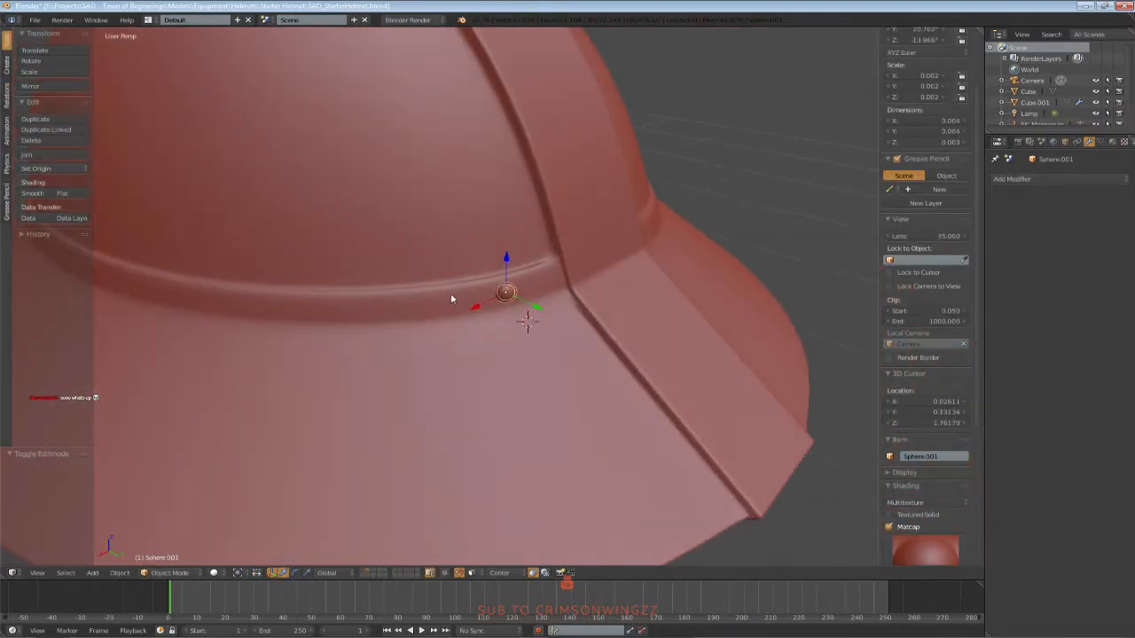
{"action": "key", "text": "g"}
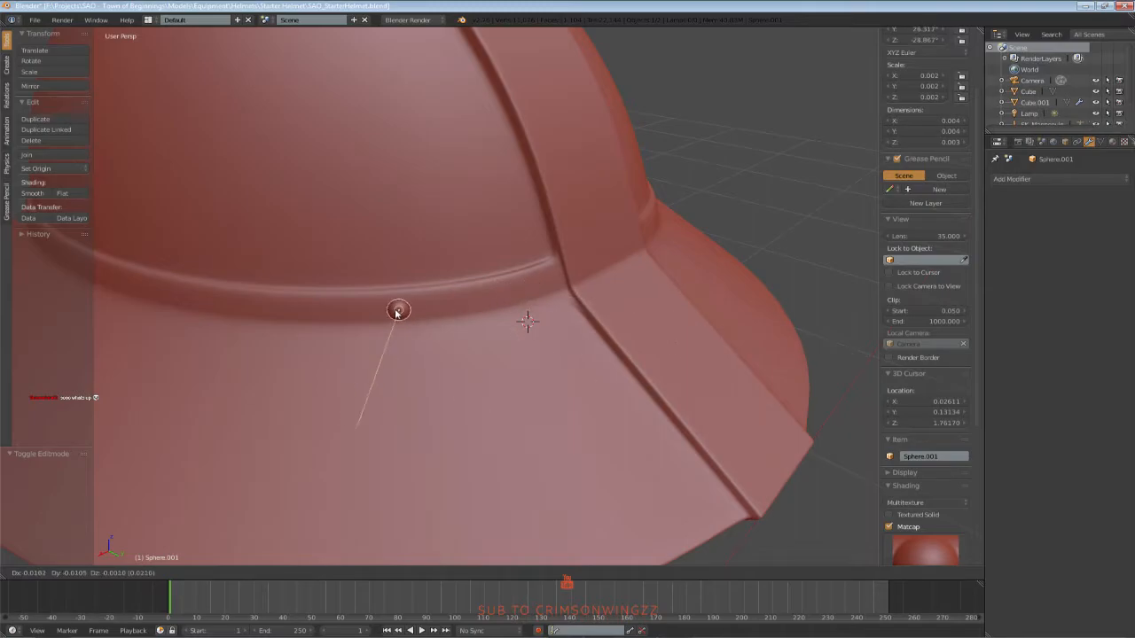
{"action": "left_click", "coordinate": [270, 311]}
{"action": "middle_click_drag", "start_coordinate": [288, 310], "coordinate": [508, 259]}
{"action": "key", "text": "Tab"}
{"action": "key", "text": "Tab"}
{"action": "key", "text": "ctrl+z"}
{"action": "key", "text": "ctrl+z"}
Raise the rivet about 0.0002 along Z and save over the existing file
{"action": "left_click_drag", "start_coordinate": [508, 260], "coordinate": [503, 248]}
{"action": "middle_click_drag", "start_coordinate": [503, 248], "coordinate": [502, 335]}
{"action": "key", "text": "ctrl+s"}
{"action": "left_click", "coordinate": [462, 318]}
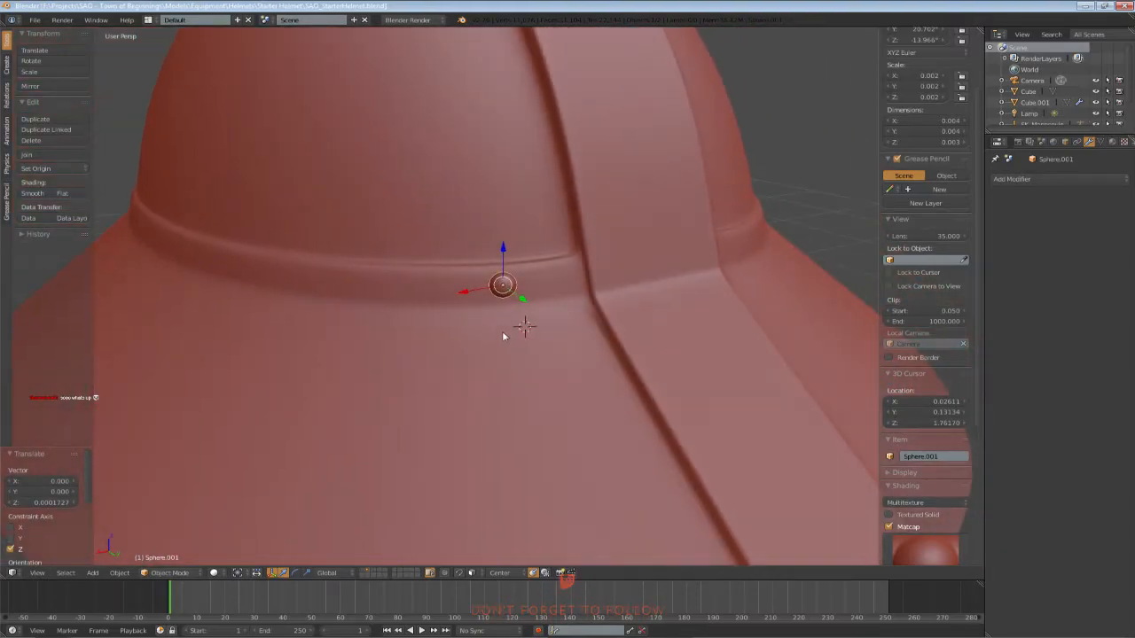
Snap the rivet into place midway up the raised band, near the central strip
{"action": "key", "text": "g"}
{"action": "left_click", "coordinate": [470, 288]}
{"action": "mouse_move", "coordinate": [470, 288]}
{"action": "middle_mouse_down"}
{"action": "mouse_move", "coordinate": [504, 294]}
{"action": "mouse_move", "coordinate": [473, 286]}
{"action": "middle_mouse_up"}
{"action": "key", "text": "g"}
{"action": "left_click", "coordinate": [489, 285]}
Copy the rivet and snap the pasted duplicate onto the raised band, farther from the central strip
{"action": "key", "text": "ctrl+c"}
{"action": "key", "text": "ctrl+v"}
{"action": "key", "text": "g"}
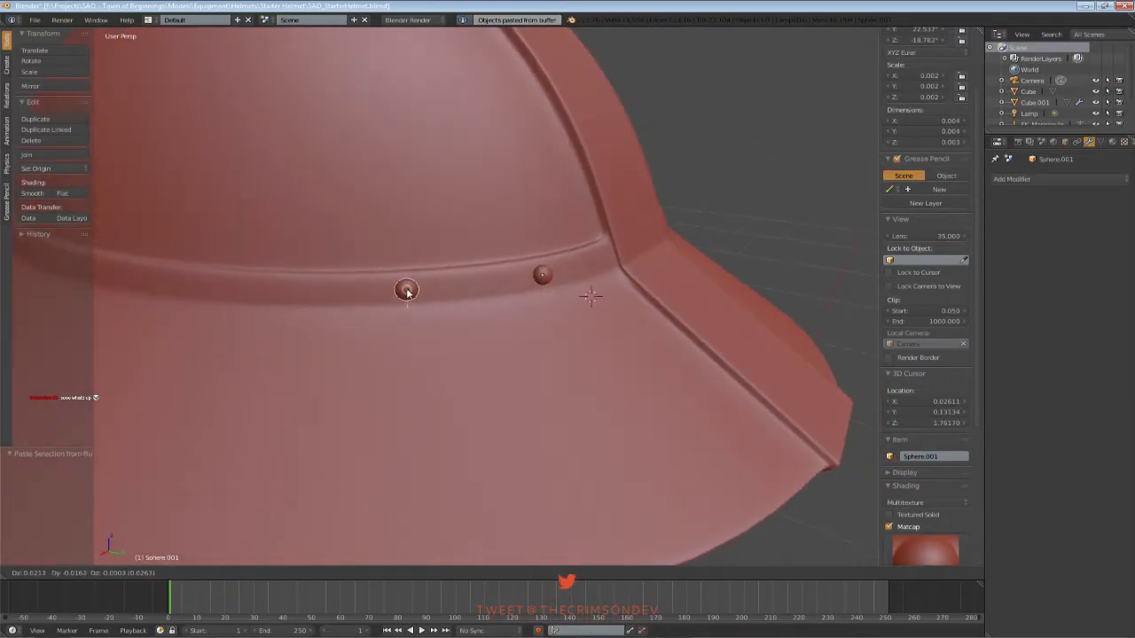
{"action": "left_click", "coordinate": [406, 290]}
{"action": "scroll", "coordinate": [468, 297], "scroll_direction": "down", "scroll_amount": 4}
{"action": "key", "text": "g"}
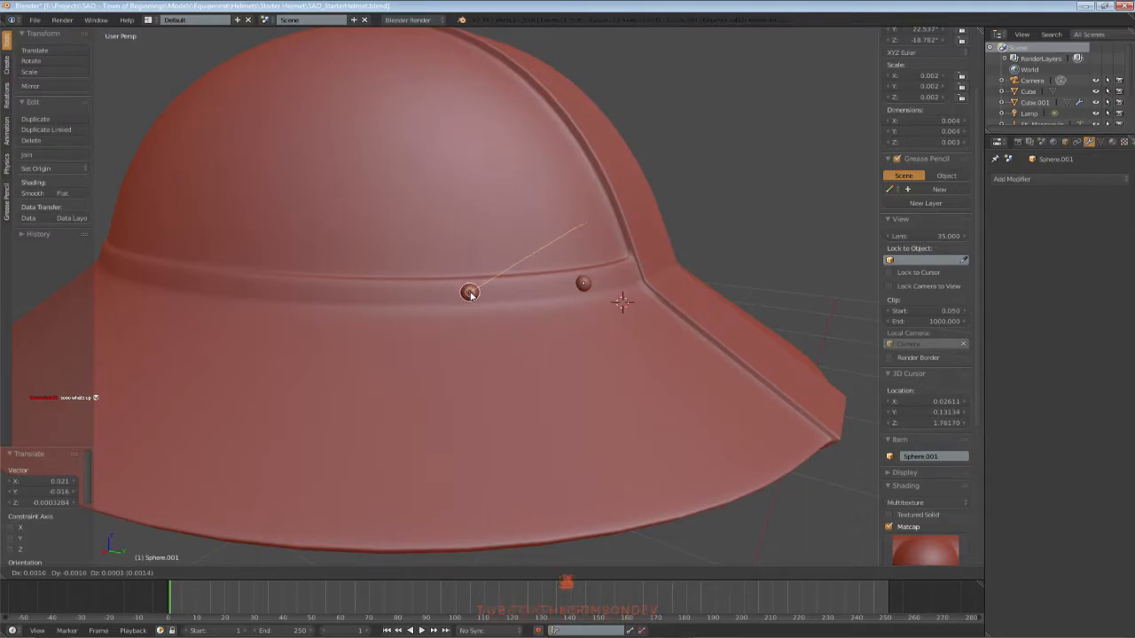
{"action": "left_click", "coordinate": [470, 294]}
Paste another rivet copy, snap it farther along the raised band in line with the others, and save over the existing file
{"action": "middle_click_drag", "start_coordinate": [469, 289], "coordinate": [559, 307]}
{"action": "key", "text": "ctrl+c"}
{"action": "key", "text": "ctrl+v"}
{"action": "key", "text": "g"}
{"action": "left_click", "coordinate": [490, 299]}
{"action": "scroll", "coordinate": [495, 305], "scroll_direction": "up", "scroll_amount": 5}
{"action": "key", "text": "g"}
{"action": "left_click", "coordinate": [533, 292]}
{"action": "key", "text": "g"}
{"action": "left_click", "coordinate": [512, 299]}
{"action": "key", "text": "ctrl+s"}
{"action": "left_click", "coordinate": [509, 300]}
Paste one more rivet and snap it onto the band beyond the previous copies
{"action": "scroll", "coordinate": [502, 308], "scroll_direction": "down", "scroll_amount": 4}
{"action": "scroll", "coordinate": [424, 341], "scroll_direction": "up", "scroll_amount": 5}
{"action": "key", "text": "ctrl+v"}
{"action": "key", "text": "g"}
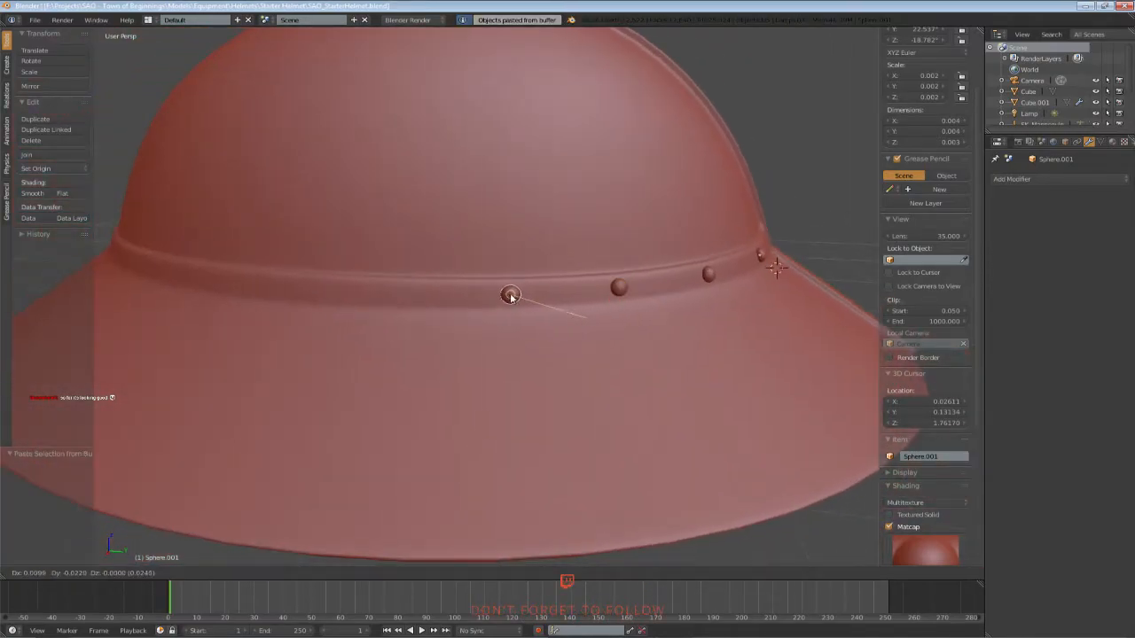
{"action": "left_click", "coordinate": [509, 297]}
Delete the pasted rivet copies along the band, keeping only the original near the central strip
{"action": "middle_click_drag", "start_coordinate": [543, 300], "coordinate": [485, 317]}
{"action": "scroll", "coordinate": [486, 317], "scroll_direction": "down", "scroll_amount": 2}
{"action": "right_click", "coordinate": [512, 300], "text": "shift"}
{"action": "right_click", "coordinate": [595, 299], "text": "shift"}
{"action": "key", "text": "x"}
{"action": "left_click", "coordinate": [594, 297]}
Reposition the original rivet by snapping it midway up the raised band beside the central strip
{"action": "right_click", "coordinate": [668, 287]}
{"action": "middle_click_drag", "start_coordinate": [669, 286], "coordinate": [646, 328]}
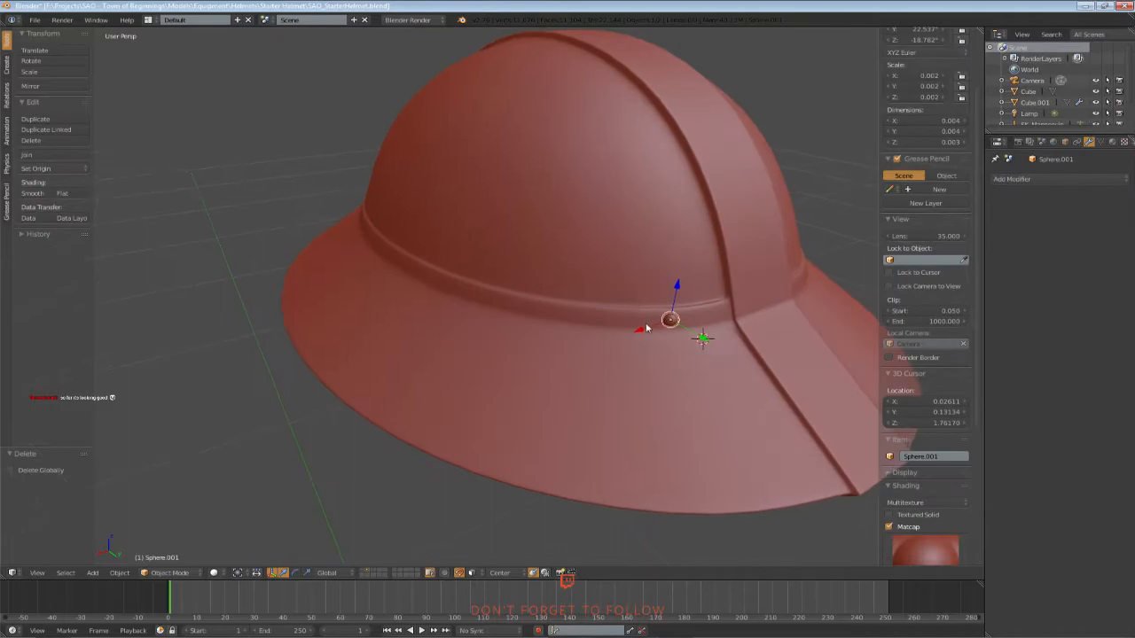
{"action": "key", "text": "g"}
{"action": "left_click", "coordinate": [635, 321]}
{"action": "scroll", "coordinate": [650, 290], "scroll_direction": "up", "scroll_amount": 3}
{"action": "key", "text": "g"}
{"action": "left_click", "coordinate": [719, 280]}
Copy the rivet and snap the duplicate as the second rivet along the band from the central strip
{"action": "key", "text": "ctrl+c"}
{"action": "key", "text": "ctrl+v"}
{"action": "middle_click_drag", "start_coordinate": [699, 284], "coordinate": [567, 280]}
{"action": "key", "text": "g"}
{"action": "left_click", "coordinate": [566, 276]}
{"action": "key", "text": "g"}
{"action": "left_click", "coordinate": [570, 277]}
Copy the second rivet and snap the duplicate as the third along the band, fine-tuning its spacing and height
{"action": "key", "text": "ctrl+c"}
{"action": "key", "text": "ctrl+v"}
{"action": "key", "text": "g"}
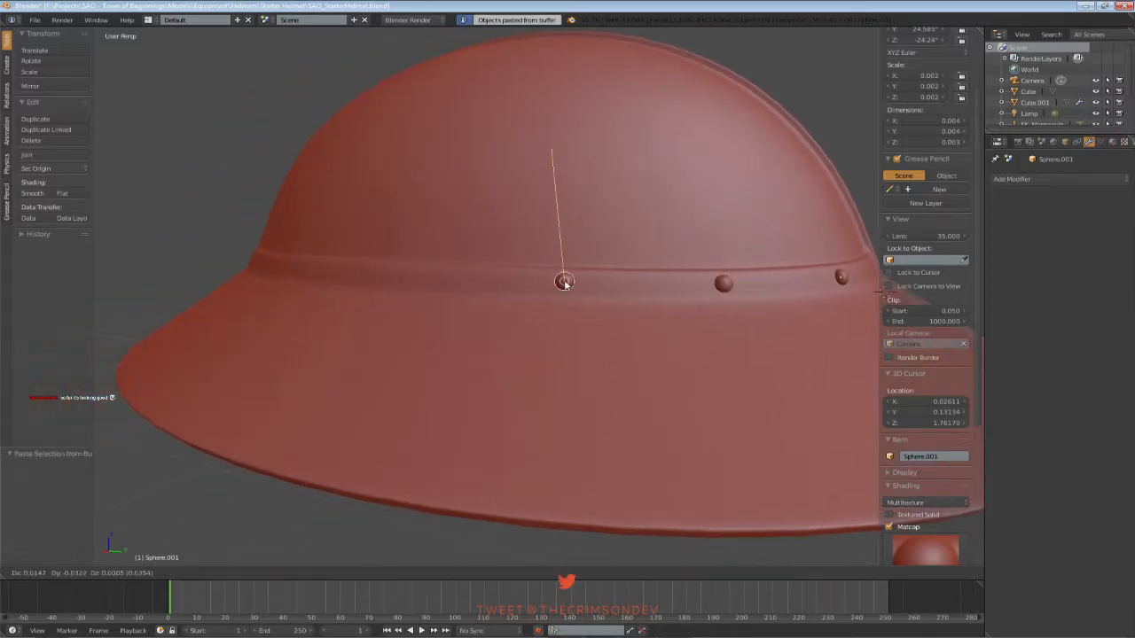
{"action": "left_click", "coordinate": [561, 282]}
{"action": "key", "text": "g"}
{"action": "left_click", "coordinate": [566, 283]}
{"action": "key", "text": "g"}
{"action": "left_click", "coordinate": [568, 284]}
{"action": "middle_click_drag", "start_coordinate": [568, 284], "coordinate": [600, 286]}
{"action": "key", "text": "g"}
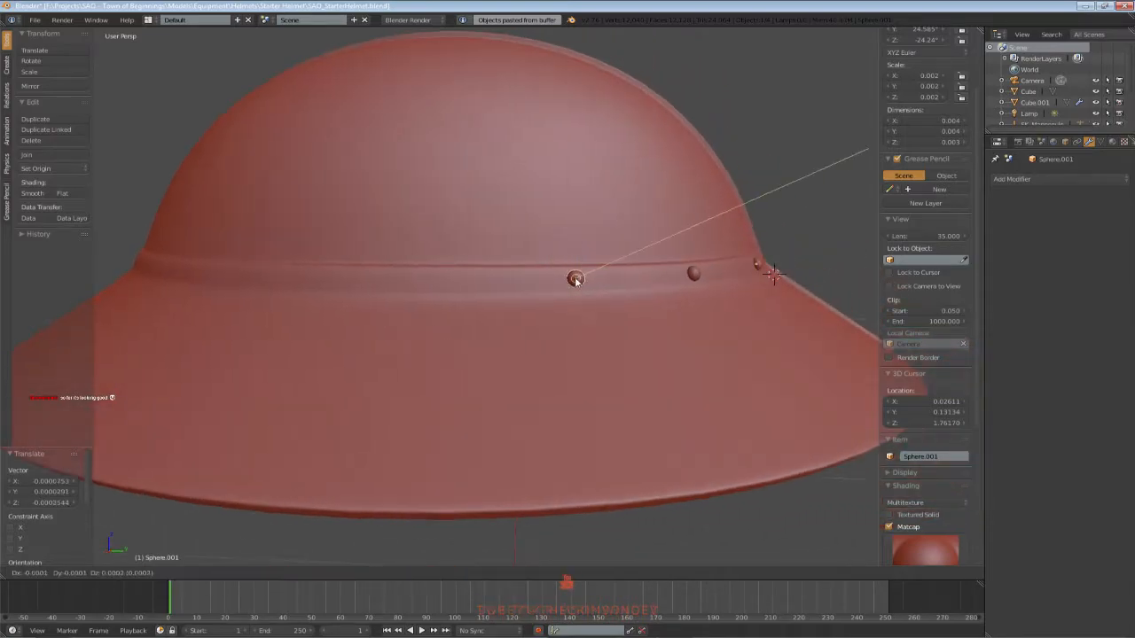
{"action": "left_click", "coordinate": [574, 279]}
Copy the third rivet and snap the duplicate as the fourth along the band, evenly spaced from its neighbour
{"action": "key", "text": "ctrl+c"}
{"action": "key", "text": "ctrl+v"}
{"action": "key", "text": "g"}
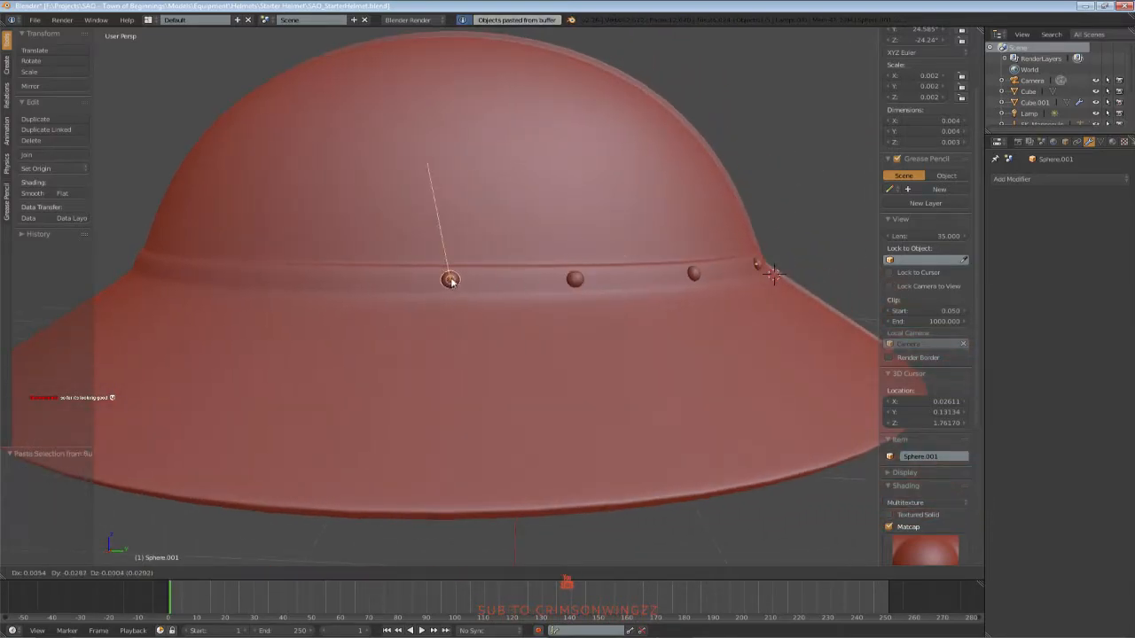
{"action": "left_click", "coordinate": [451, 281]}
{"action": "middle_click_drag", "start_coordinate": [451, 281], "coordinate": [477, 362]}
{"action": "key", "text": "g"}
{"action": "left_click", "coordinate": [506, 282]}
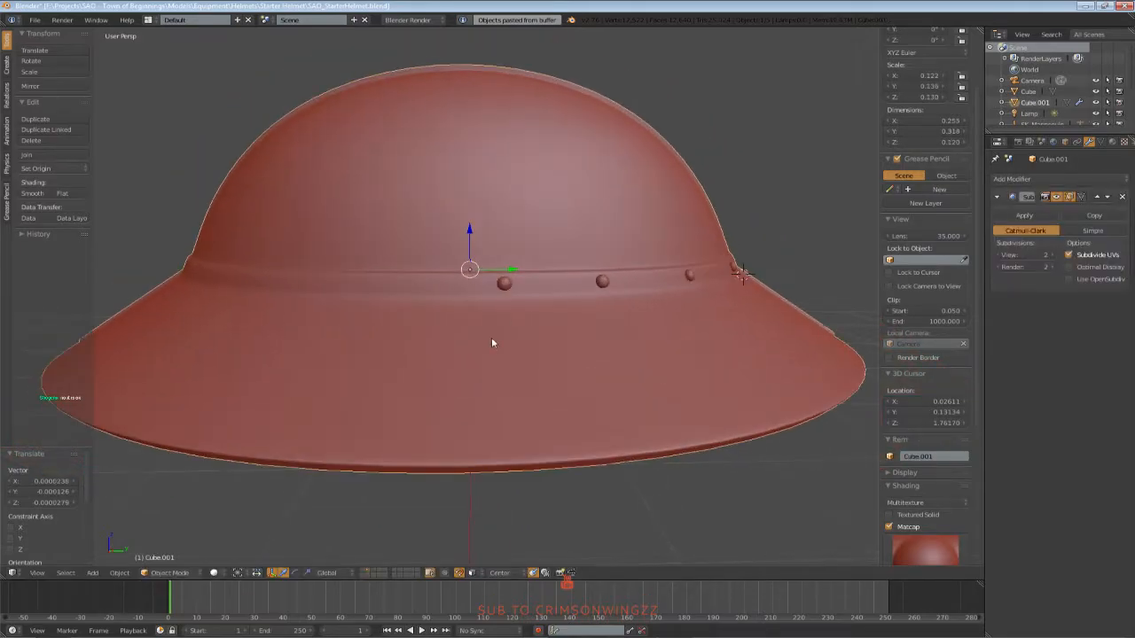
{"action": "middle_click_drag", "start_coordinate": [503, 293], "coordinate": [463, 329]}
{"action": "key", "text": "g"}
{"action": "left_click", "coordinate": [508, 296]}
Paste a fifth rivet and snap it onto the band beyond the fourth, matching the existing spacing
{"action": "right_click", "coordinate": [425, 324]}
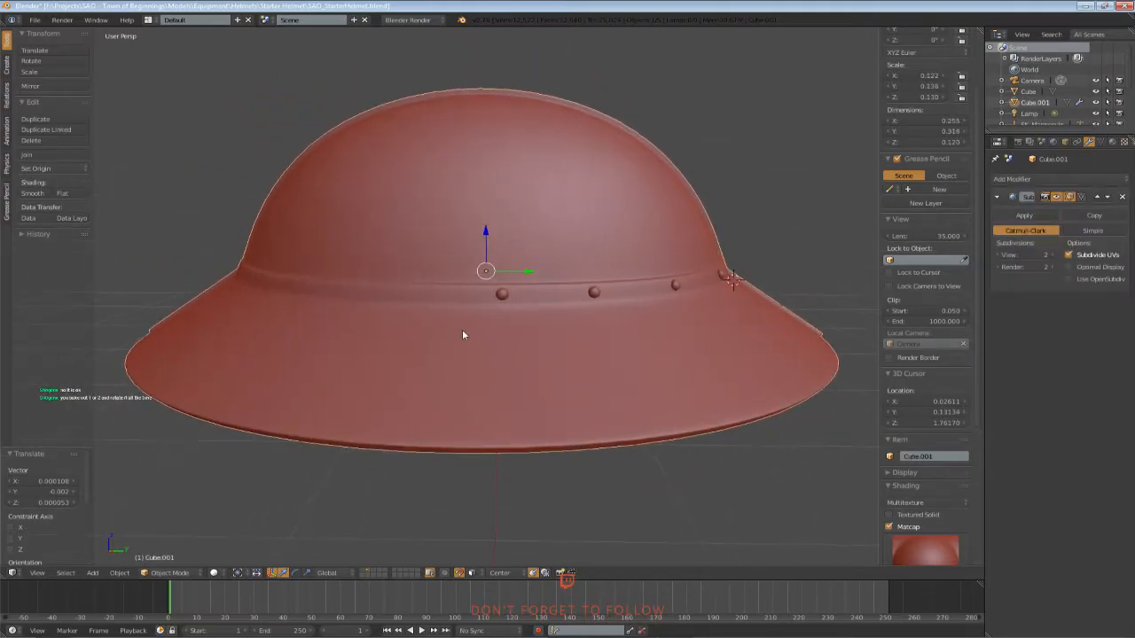
{"action": "right_click", "coordinate": [502, 295]}
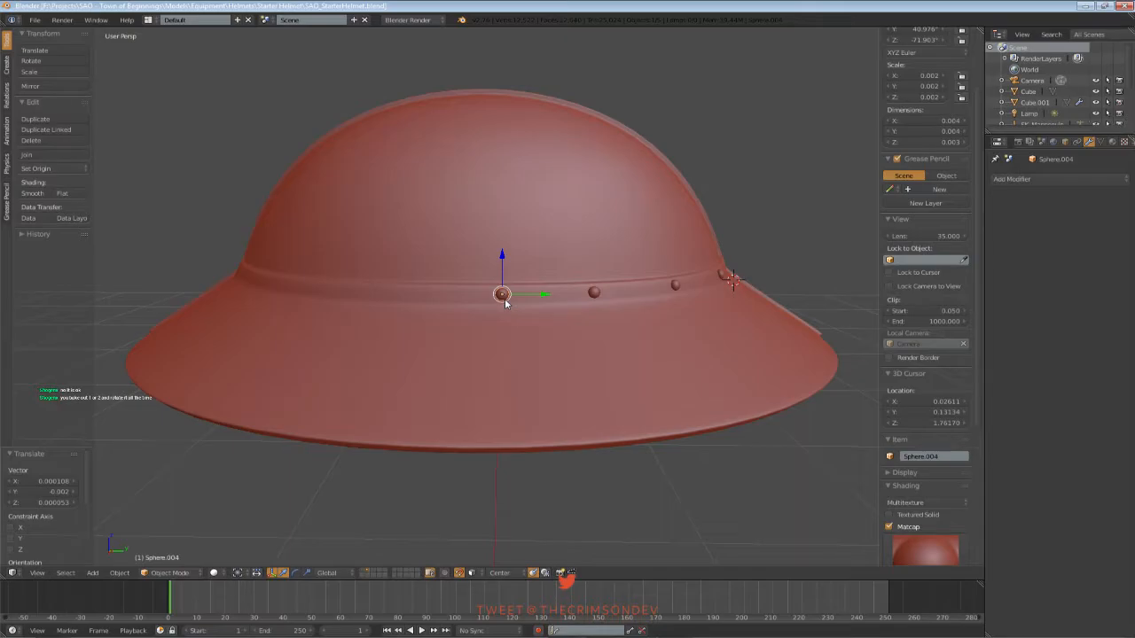
{"action": "middle_click_drag", "start_coordinate": [501, 304], "coordinate": [554, 301]}
{"action": "scroll", "coordinate": [504, 307], "scroll_direction": "up", "scroll_amount": 1}
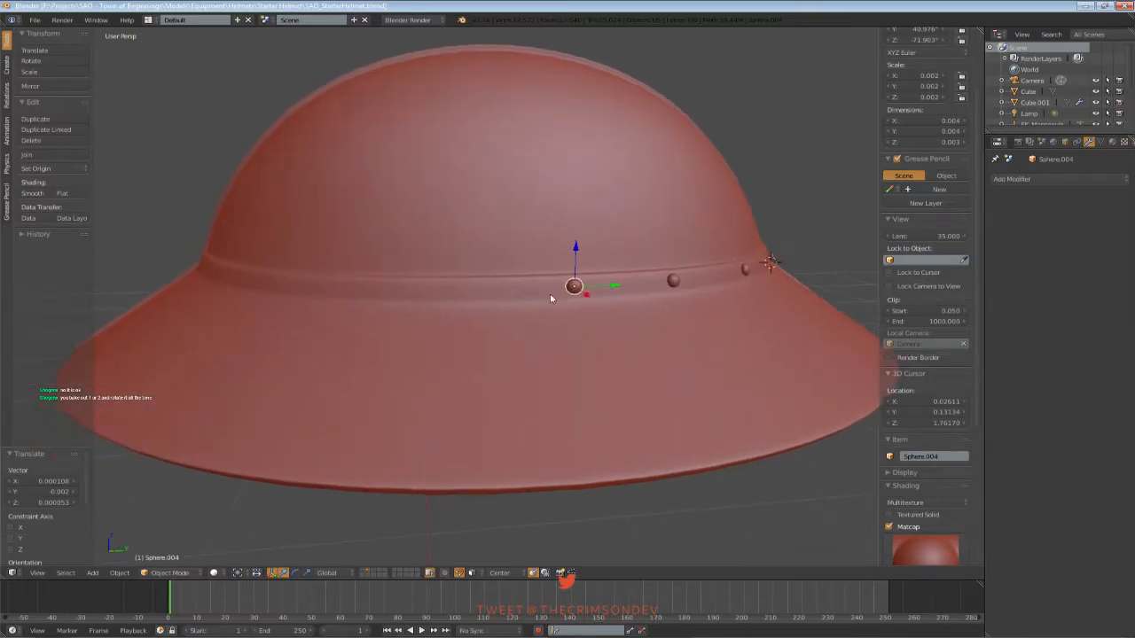
{"action": "key", "text": "ctrl+v"}
{"action": "key", "text": "g"}
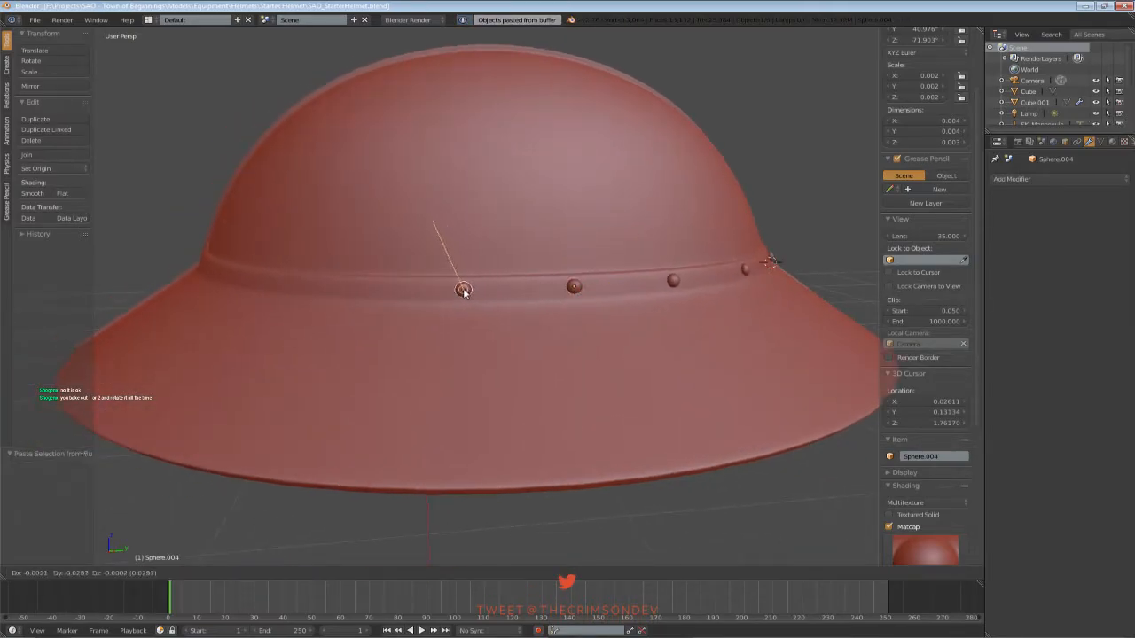
{"action": "left_click", "coordinate": [464, 291]}
{"action": "middle_click_drag", "start_coordinate": [468, 297], "coordinate": [568, 324]}
{"action": "scroll", "coordinate": [419, 308], "scroll_direction": "down", "scroll_amount": 2}
{"action": "key", "text": "a"}
{"action": "middle_click_drag", "start_coordinate": [646, 301], "coordinate": [476, 311]}
{"action": "key", "text": "g"}
{"action": "left_click", "coordinate": [463, 307]}
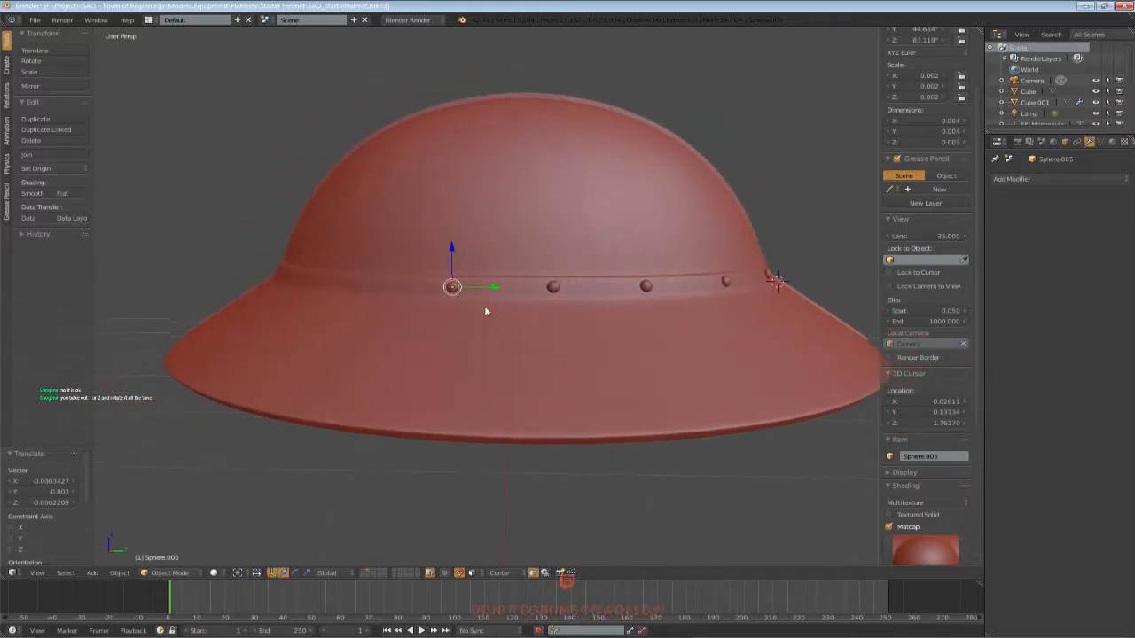
Nudge the fourth rivet along the band to even the spacing and save over the existing file
{"action": "right_click", "coordinate": [553, 288]}
{"action": "key", "text": "g"}
{"action": "left_click", "coordinate": [555, 291]}
{"action": "middle_click_drag", "start_coordinate": [555, 290], "coordinate": [519, 346]}
{"action": "key", "text": "a"}
{"action": "key", "text": "ctrl+s"}
{"action": "left_click", "coordinate": [463, 337]}
Fine-tune the fifth rivet's snapped position at mid-height on the band
{"action": "scroll", "coordinate": [462, 337], "scroll_direction": "down", "scroll_amount": 3}
{"action": "scroll", "coordinate": [466, 320], "scroll_direction": "up", "scroll_amount": 5}
{"action": "key", "text": "g"}
{"action": "left_click", "coordinate": [456, 315]}
{"action": "middle_click_drag", "start_coordinate": [456, 315], "coordinate": [430, 330]}
{"action": "key", "text": "g"}
{"action": "left_click", "coordinate": [455, 292]}
Change the viewport matcap from the red clay material to the dark grey one
{"action": "scroll", "coordinate": [928, 385], "scroll_direction": "down", "scroll_amount": 5}
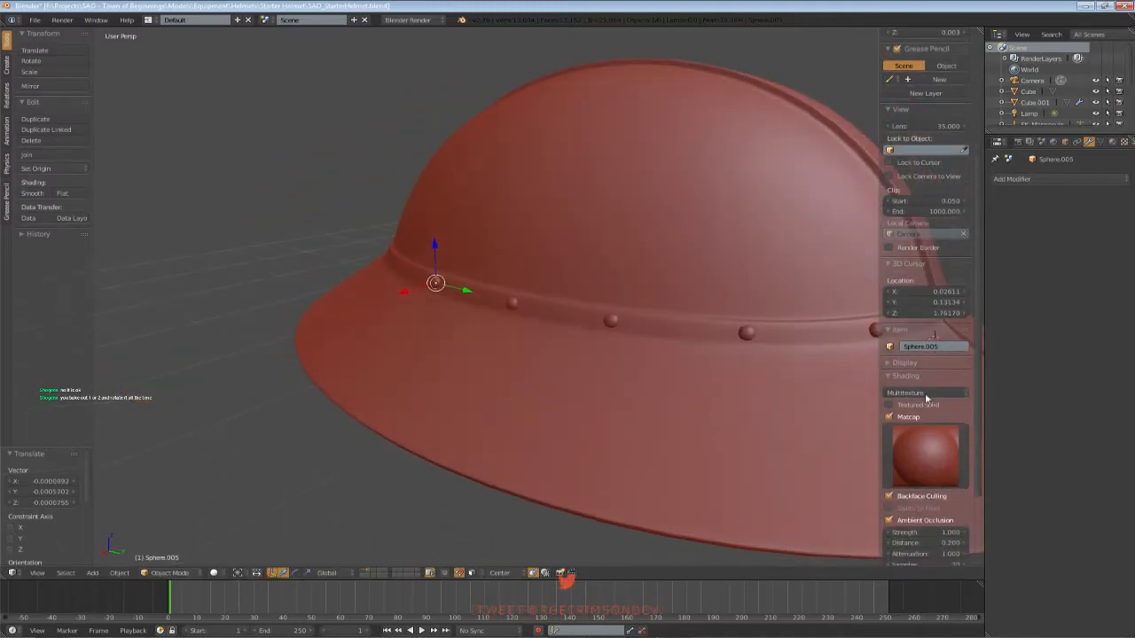
{"action": "left_click", "coordinate": [913, 440]}
{"action": "left_click", "coordinate": [758, 282]}
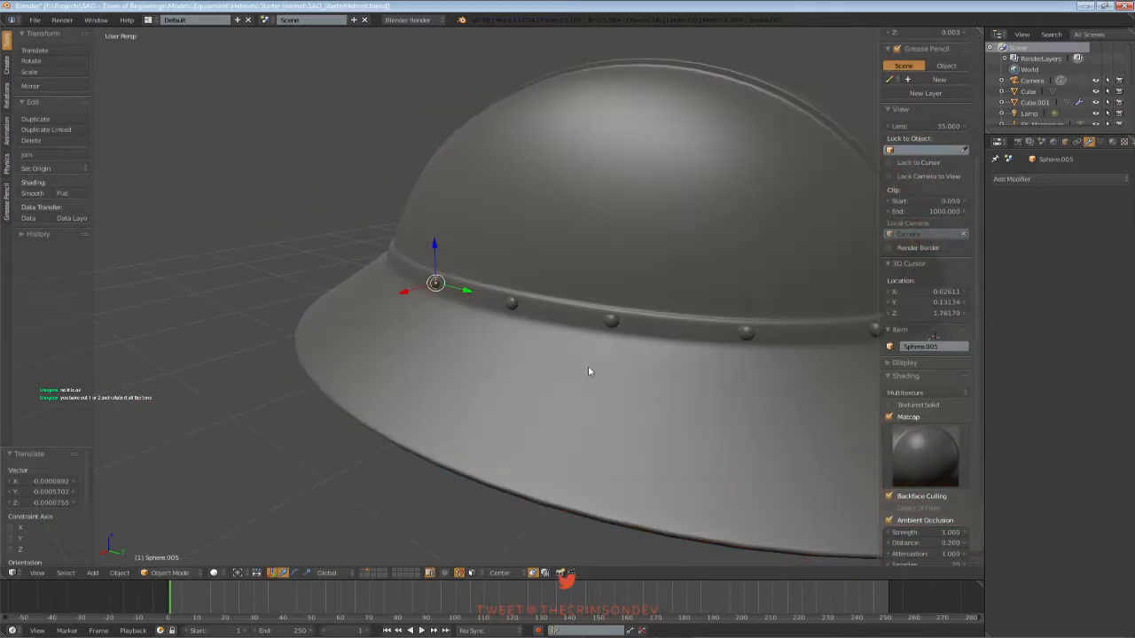
Preview the whole helmet with the reflective chrome matcap and the softer silver metal matcap
{"action": "key", "text": "a"}
{"action": "scroll", "coordinate": [587, 362], "scroll_direction": "down", "scroll_amount": 6}
{"action": "middle_click_drag", "start_coordinate": [504, 362], "coordinate": [502, 393]}
{"action": "left_click", "coordinate": [907, 462]}
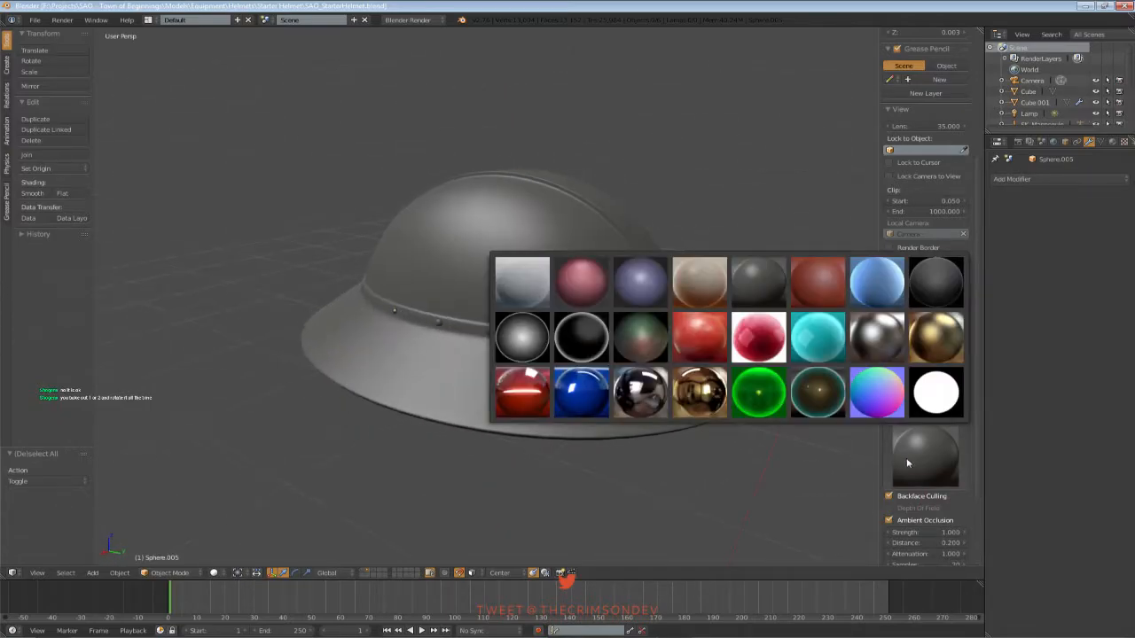
{"action": "left_click", "coordinate": [638, 399]}
{"action": "scroll", "coordinate": [707, 408], "scroll_direction": "down", "scroll_amount": 5}
{"action": "middle_click_drag", "start_coordinate": [706, 407], "coordinate": [620, 424]}
{"action": "scroll", "coordinate": [542, 421], "scroll_direction": "up", "scroll_amount": 1}
{"action": "scroll", "coordinate": [622, 420], "scroll_direction": "up", "scroll_amount": 1}
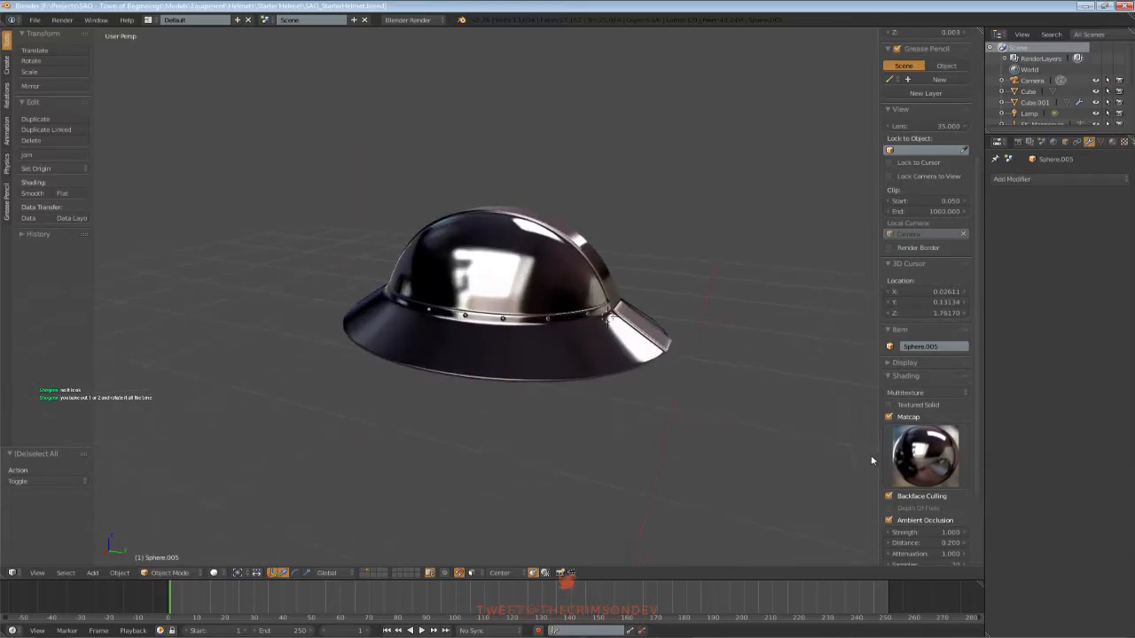
{"action": "left_click", "coordinate": [938, 470]}
{"action": "left_click", "coordinate": [877, 353]}
{"action": "middle_click_drag", "start_coordinate": [798, 373], "coordinate": [716, 417]}
Set the viewport matcap to dark grey and save over the existing file
{"action": "left_click", "coordinate": [927, 459]}
{"action": "left_click", "coordinate": [760, 277]}
{"action": "key", "text": "ctrl+s"}
{"action": "middle_click_drag", "start_coordinate": [701, 345], "coordinate": [712, 372]}
{"action": "left_click", "coordinate": [715, 358]}
Paste a sixth rivet and snap it onto the band beyond the fifth, toward the central strip's other end
{"action": "scroll", "coordinate": [732, 374], "scroll_direction": "up", "scroll_amount": 3}
{"action": "right_click", "coordinate": [492, 304]}
{"action": "middle_click_drag", "start_coordinate": [493, 317], "coordinate": [547, 327]}
{"action": "key", "text": "ctrl+v"}
{"action": "key", "text": "g"}
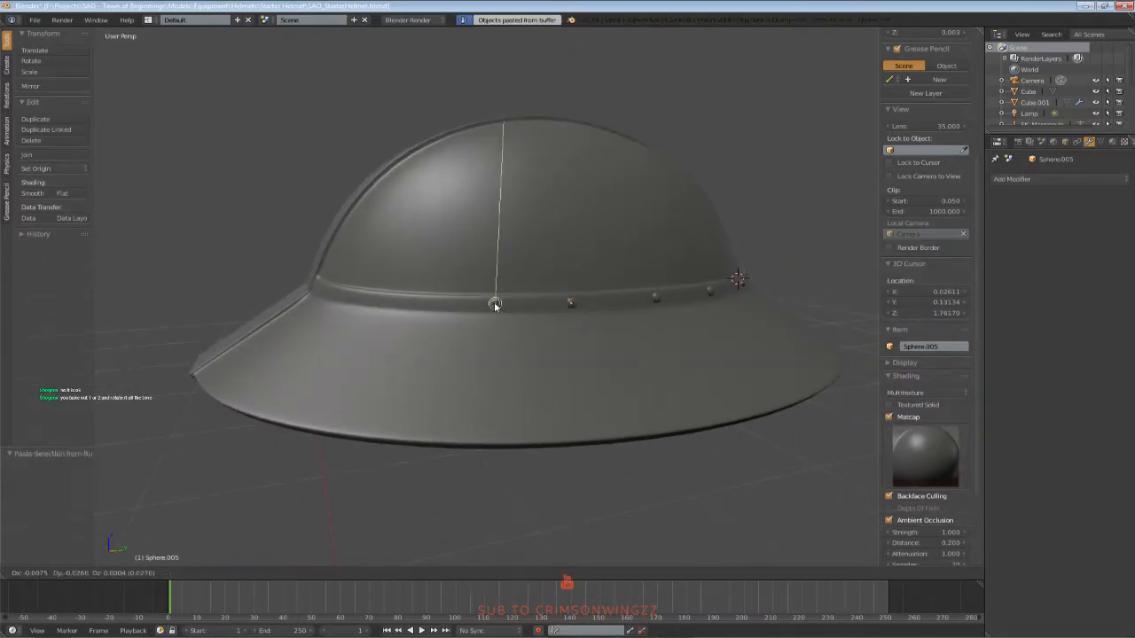
{"action": "left_click", "coordinate": [479, 308]}
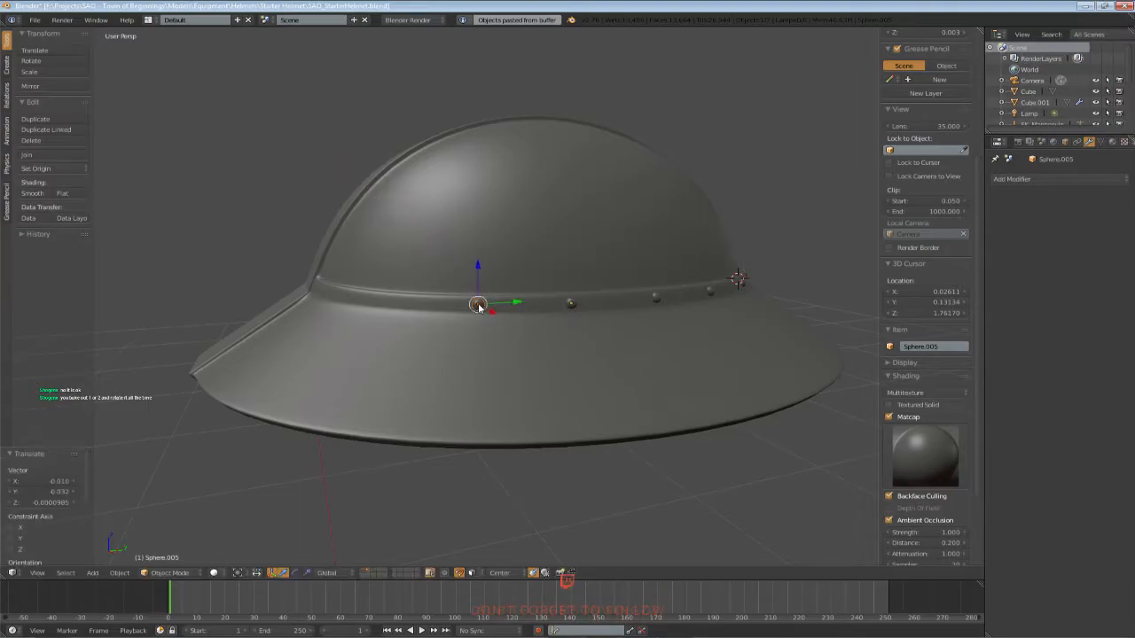
{"action": "middle_click_drag", "start_coordinate": [479, 308], "coordinate": [497, 308]}
{"action": "key", "text": "g"}
{"action": "left_click", "coordinate": [492, 307]}
Fine-tune the sixth rivet's spacing and center it vertically on the raised band
{"action": "scroll", "coordinate": [493, 308], "scroll_direction": "up", "scroll_amount": 1}
{"action": "scroll", "coordinate": [492, 307], "scroll_direction": "up", "scroll_amount": 2}
{"action": "key", "text": "g"}
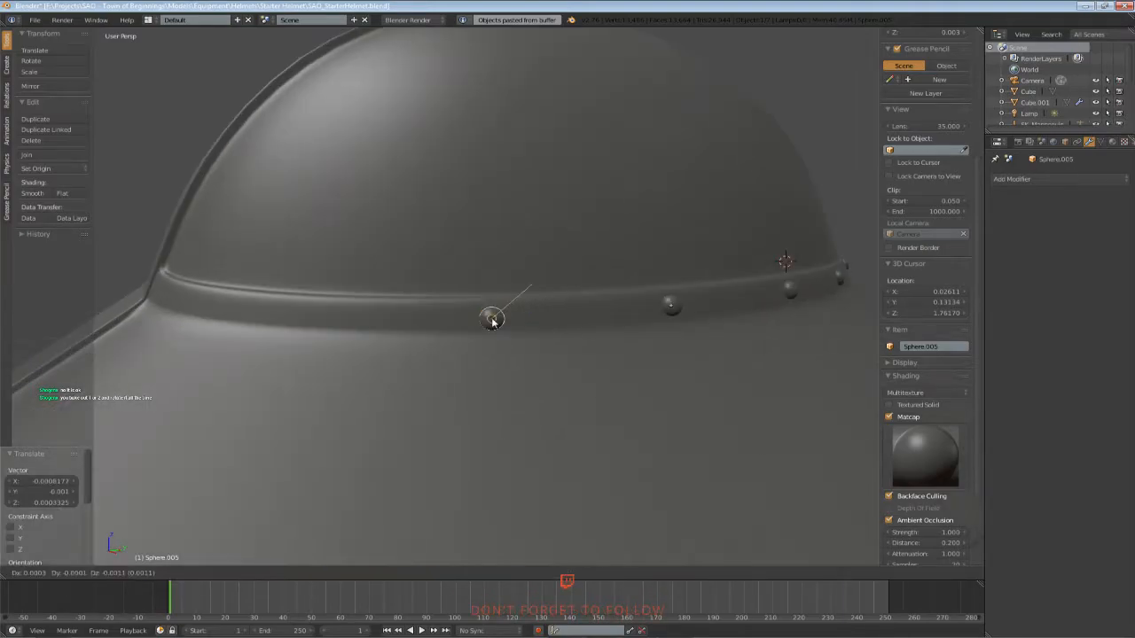
{"action": "left_click", "coordinate": [493, 320]}
{"action": "scroll", "coordinate": [494, 319], "scroll_direction": "down", "scroll_amount": 4}
{"action": "mouse_move", "coordinate": [494, 320]}
{"action": "middle_mouse_down"}
{"action": "mouse_move", "coordinate": [424, 322]}
{"action": "mouse_move", "coordinate": [495, 312]}
{"action": "middle_mouse_up"}
{"action": "key", "text": "g"}
{"action": "left_click", "coordinate": [492, 307]}
{"action": "scroll", "coordinate": [491, 307], "scroll_direction": "up", "scroll_amount": 5}
{"action": "key", "text": "g"}
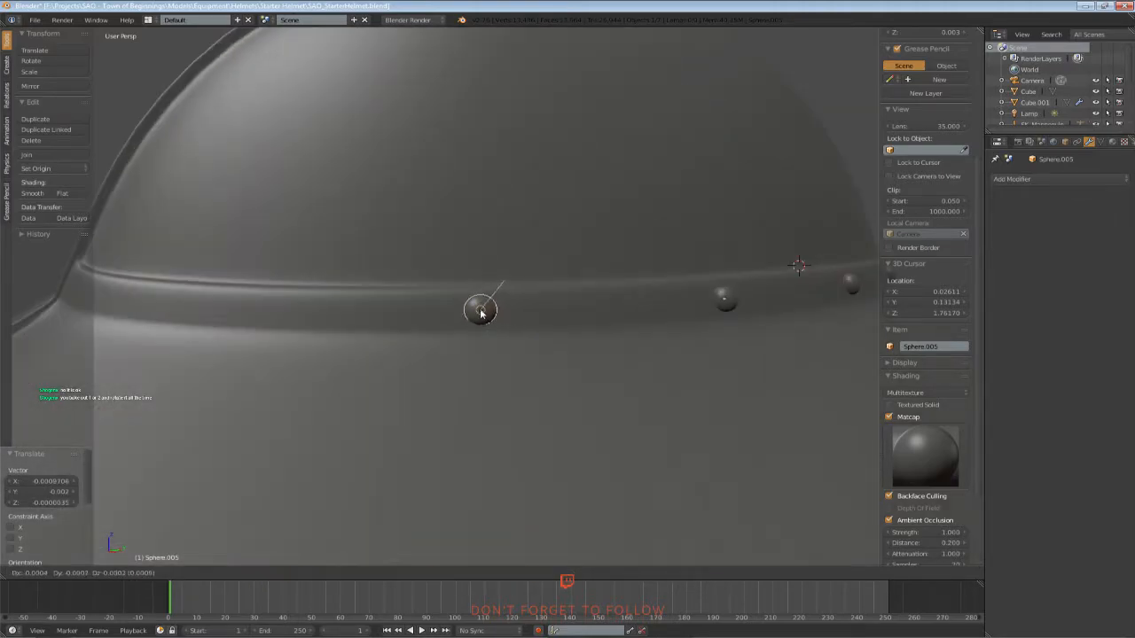
{"action": "left_click", "coordinate": [480, 313]}
Copy the sixth rivet and snap the duplicate as the seventh farther along the band
{"action": "middle_click_drag", "start_coordinate": [471, 319], "coordinate": [658, 322], "text": "shift"}
{"action": "key", "text": "ctrl+c"}
{"action": "key", "text": "ctrl+v"}
{"action": "key", "text": "g"}
{"action": "left_click", "coordinate": [443, 319]}
{"action": "middle_click_drag", "start_coordinate": [444, 320], "coordinate": [550, 327]}
{"action": "key", "text": "g"}
{"action": "left_click", "coordinate": [548, 329]}
Paste an eighth rivet and snap it onto the band beside the central strip's other end
{"action": "key", "text": "ctrl+v"}
{"action": "key", "text": "g"}
{"action": "left_click", "coordinate": [322, 326]}
{"action": "middle_click_drag", "start_coordinate": [321, 326], "coordinate": [493, 356]}
{"action": "key", "text": "g"}
{"action": "left_click", "coordinate": [533, 307]}
Shift the seventh rivet slightly so it sits evenly between the sixth and eighth rivets on the band
{"action": "key", "text": "a"}
{"action": "scroll", "coordinate": [538, 316], "scroll_direction": "down", "scroll_amount": 4}
{"action": "scroll", "coordinate": [510, 356], "scroll_direction": "down", "scroll_amount": 2}
{"action": "scroll", "coordinate": [496, 342], "scroll_direction": "up", "scroll_amount": 2}
{"action": "right_click", "coordinate": [496, 335]}
{"action": "scroll", "coordinate": [496, 336], "scroll_direction": "up", "scroll_amount": 1}
{"action": "key", "text": "g"}
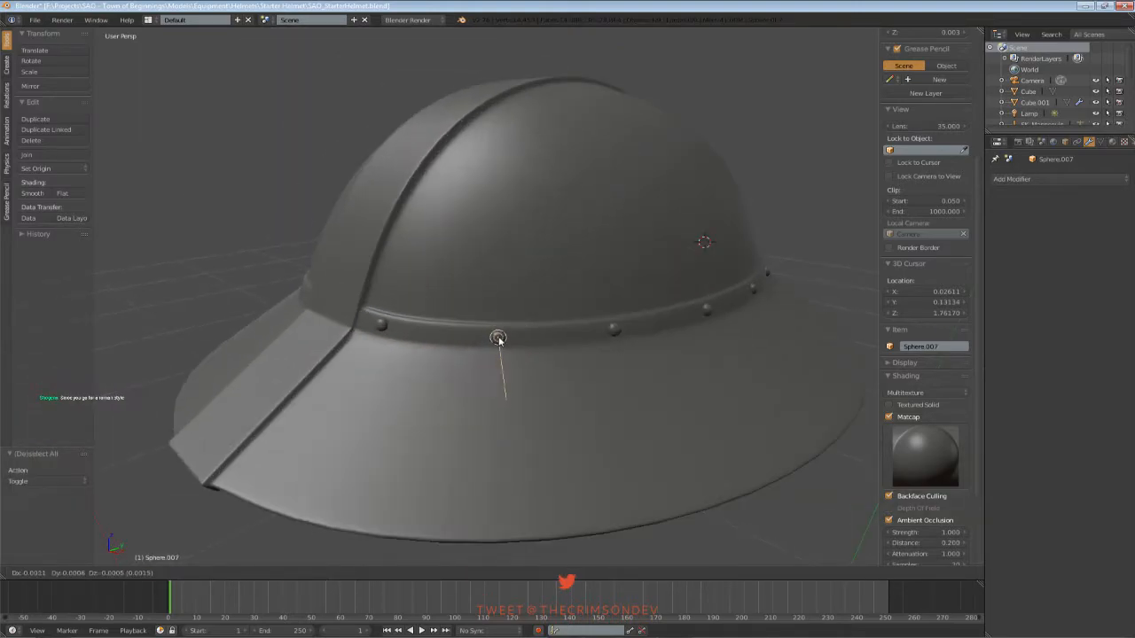
{"action": "left_click", "coordinate": [496, 338]}
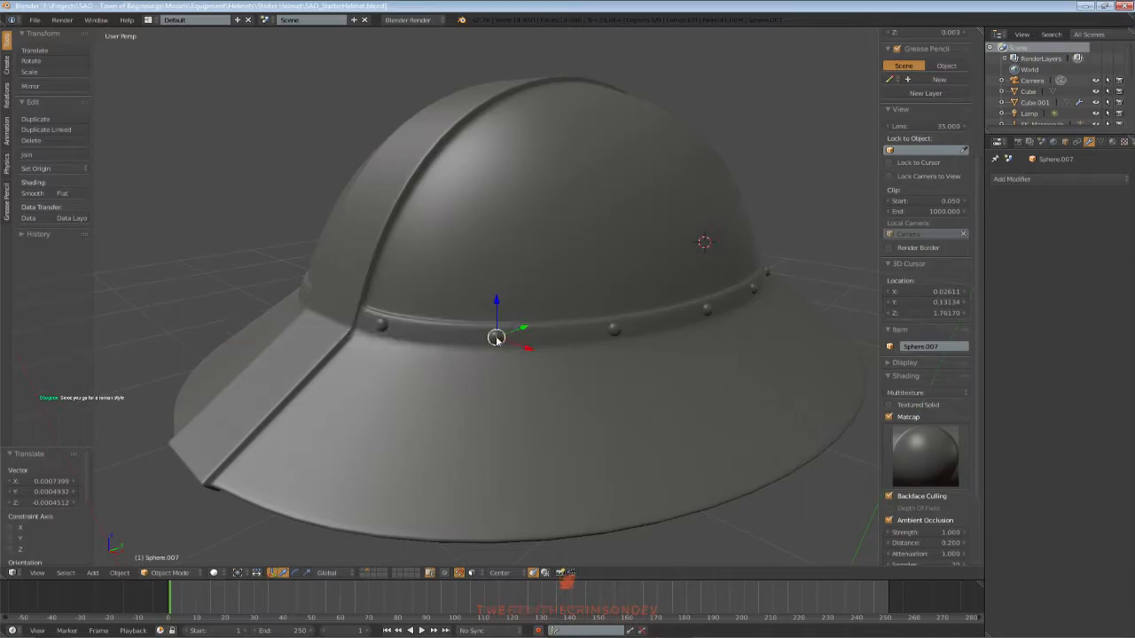
Select all the individual rivets along the raised band and join them into a single object
{"action": "middle_click_drag", "start_coordinate": [497, 338], "coordinate": [388, 328]}
{"action": "middle_click_drag", "start_coordinate": [608, 348], "coordinate": [465, 348]}
{"action": "right_click", "coordinate": [668, 377], "text": "shift"}
{"action": "right_click", "coordinate": [586, 340], "text": "shift"}
{"action": "middle_click_drag", "start_coordinate": [586, 339], "coordinate": [623, 360]}
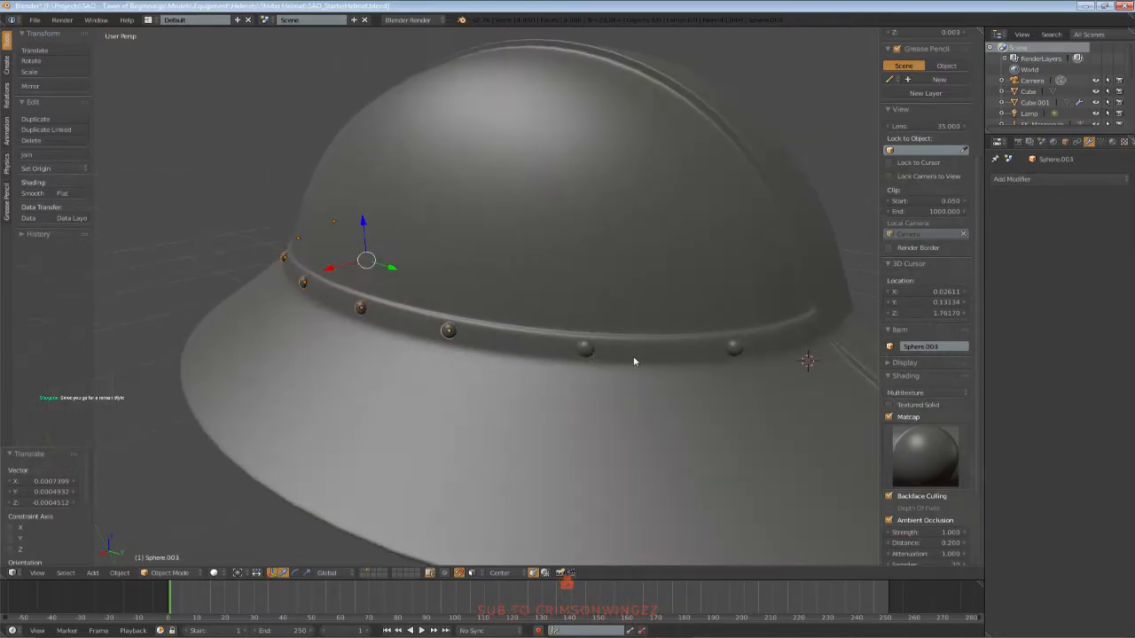
{"action": "middle_click_drag", "start_coordinate": [732, 351], "coordinate": [491, 354]}
{"action": "key", "text": "a"}
{"action": "middle_click_drag", "start_coordinate": [387, 349], "coordinate": [476, 344]}
{"action": "right_click", "coordinate": [476, 344], "text": "shift"}
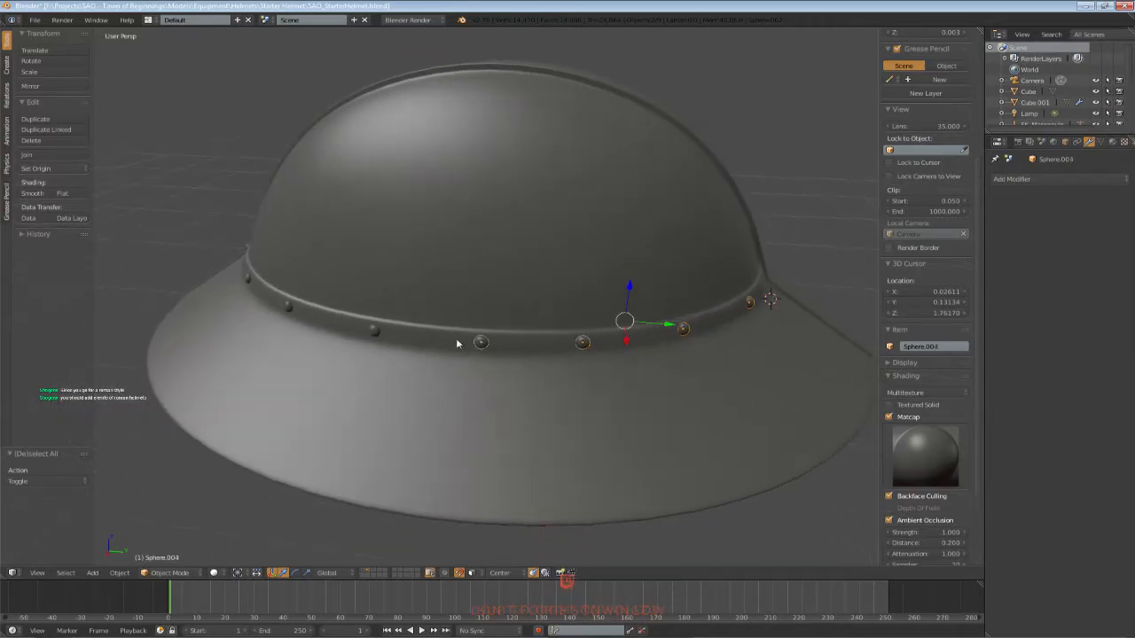
{"action": "middle_click_drag", "start_coordinate": [373, 334], "coordinate": [473, 348]}
{"action": "right_click", "coordinate": [355, 296], "text": "shift"}
{"action": "right_click", "coordinate": [363, 343], "text": "shift"}
{"action": "right_click", "coordinate": [320, 263]}
{"action": "right_click", "coordinate": [319, 260]}
{"action": "left_click", "coordinate": [37, 157]}
{"action": "scroll", "coordinate": [426, 283], "scroll_direction": "down", "scroll_amount": 3}
{"action": "middle_click_drag", "start_coordinate": [426, 284], "coordinate": [495, 285]}
{"action": "key", "text": "a"}
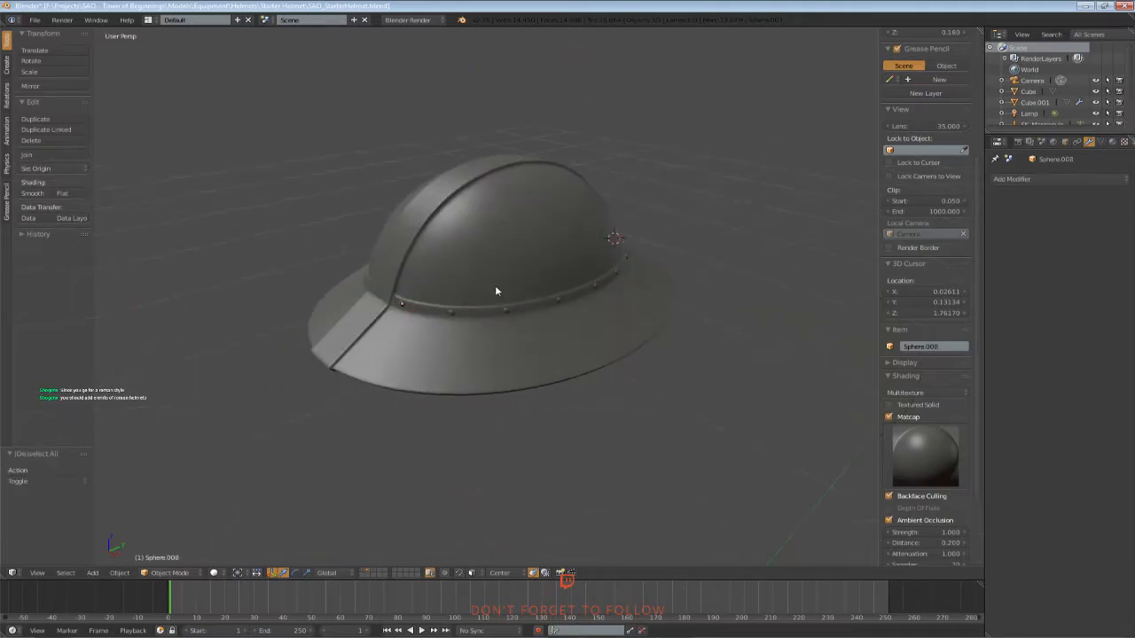
Add a Mirror modifier to the joined rivets with Cube.001 as the mirror object
{"action": "right_click", "coordinate": [464, 306]}
{"action": "scroll", "coordinate": [453, 308], "scroll_direction": "up", "scroll_amount": 2}
{"action": "right_click", "coordinate": [435, 322]}
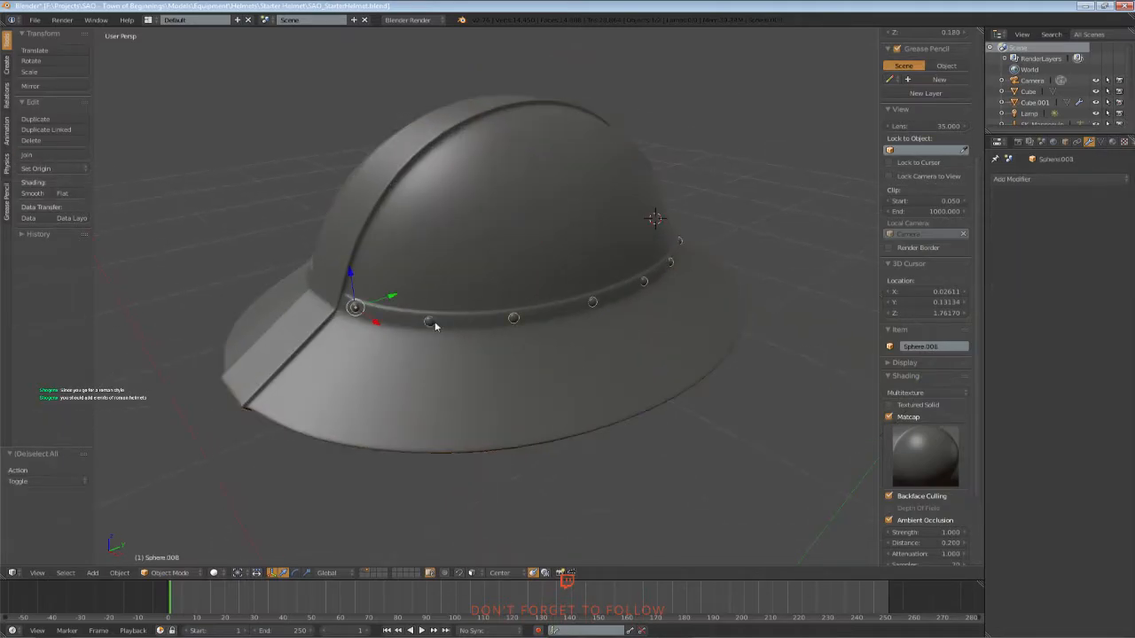
{"action": "left_click", "coordinate": [1019, 179]}
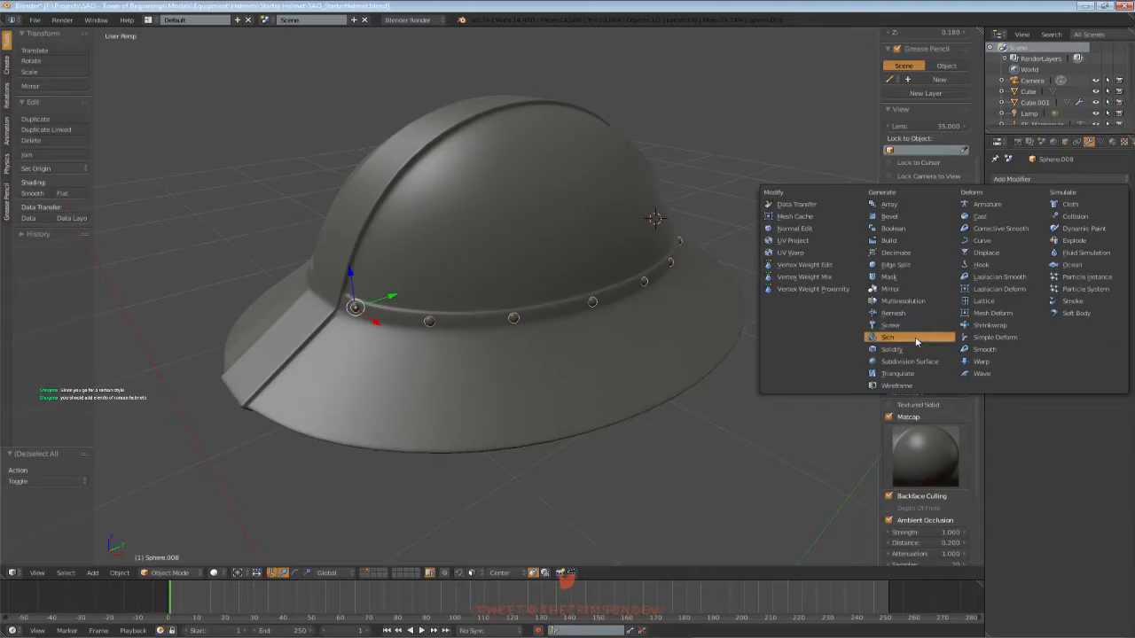
{"action": "left_click", "coordinate": [909, 289]}
{"action": "left_click", "coordinate": [1020, 303]}
{"action": "left_click", "coordinate": [1012, 340]}
Clear the selection and save the file with the mirrored rivets, overwriting the existing version
{"action": "middle_click_drag", "start_coordinate": [514, 293], "coordinate": [410, 296]}
{"action": "key", "text": "a"}
{"action": "scroll", "coordinate": [574, 309], "scroll_direction": "up", "scroll_amount": 1}
{"action": "right_click", "coordinate": [590, 293]}
{"action": "key", "text": "a"}
{"action": "key", "text": "ctrl+s"}
{"action": "left_click", "coordinate": [519, 328]}
Open the mirrored rivet object's mesh for editing near the central strip
{"action": "scroll", "coordinate": [434, 308], "scroll_direction": "up", "scroll_amount": 4}
{"action": "right_click", "coordinate": [515, 287]}
{"action": "key", "text": "Tab"}
{"action": "right_click", "coordinate": [408, 297]}
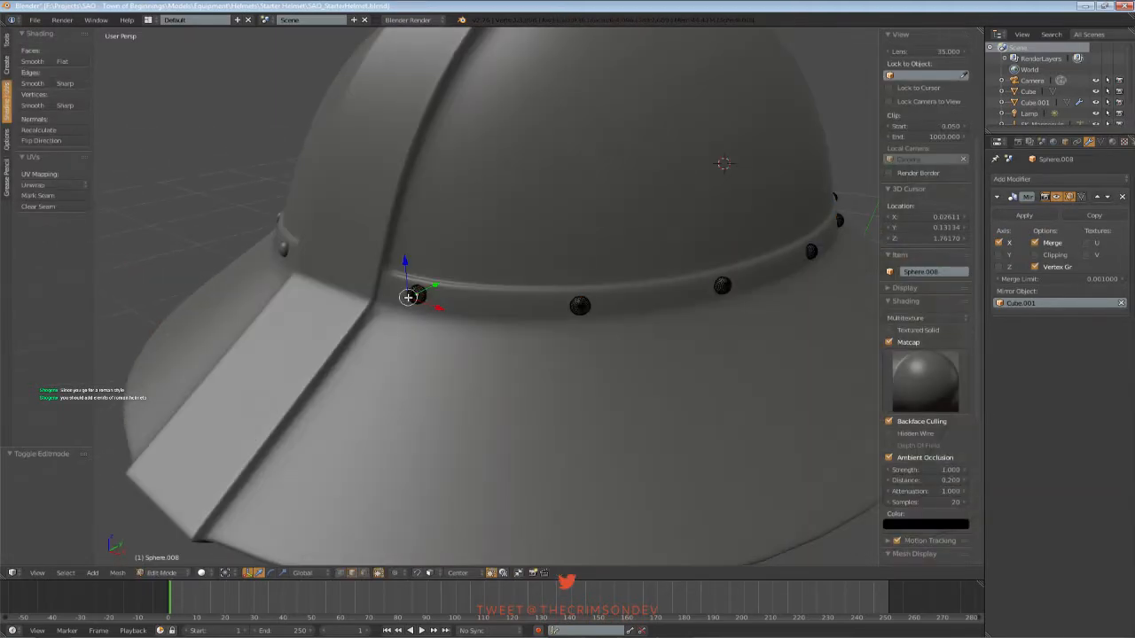
{"action": "key", "text": "shift+d"}
{"action": "right_click", "coordinate": [424, 315]}
{"action": "key", "text": "ctrl+z"}
{"action": "key", "text": "ctrl+z"}
Duplicate the whole rivet nearest the central strip and separate the copy into its own object
{"action": "right_click", "coordinate": [420, 297]}
{"action": "key", "text": "ctrl+l"}
{"action": "key", "text": "shift+d"}
{"action": "right_click", "coordinate": [427, 307]}
{"action": "key", "text": "p"}
{"action": "left_click", "coordinate": [431, 314]}
{"action": "key", "text": "Tab"}
{"action": "right_click", "coordinate": [422, 306]}
Snap the separated rivet onto the central strip in line with the band and save the file
{"action": "middle_click_drag", "start_coordinate": [419, 320], "coordinate": [532, 330]}
{"action": "middle_click_drag", "start_coordinate": [734, 247], "coordinate": [537, 274]}
{"action": "key", "text": "g"}
{"action": "left_click", "coordinate": [525, 298]}
{"action": "key", "text": "g"}
{"action": "left_click", "coordinate": [535, 277]}
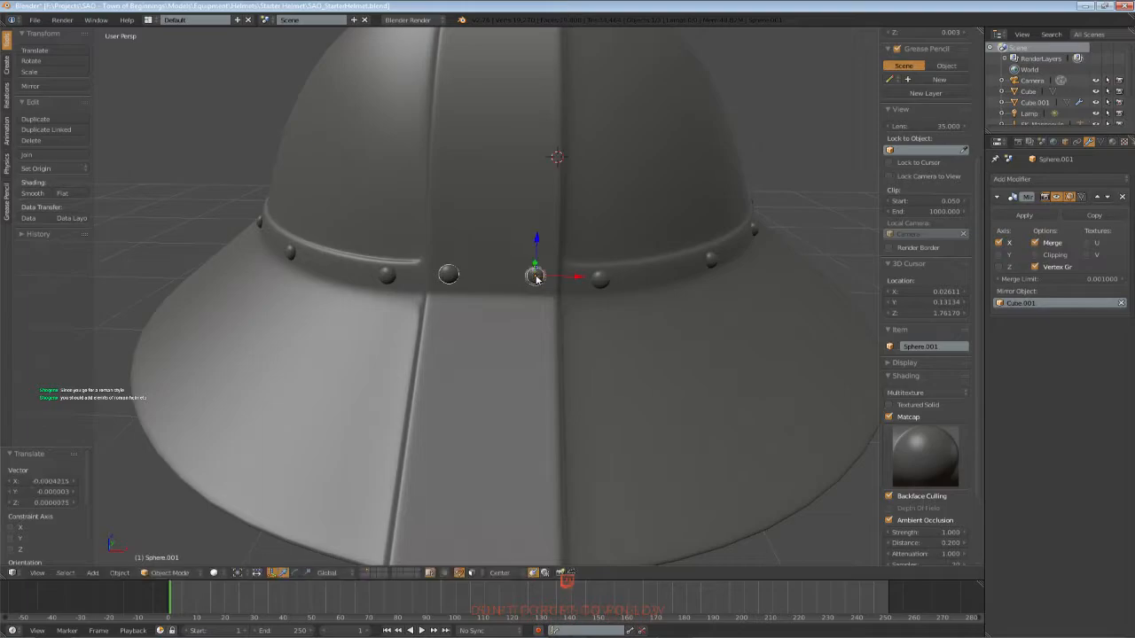
{"action": "middle_click_drag", "start_coordinate": [534, 274], "coordinate": [503, 299]}
{"action": "key", "text": "ctrl+s"}
{"action": "left_click", "coordinate": [510, 289]}
Paste a copy of the mirrored strip rivet and snap it onto the brim strip just below the band
{"action": "scroll", "coordinate": [509, 289], "scroll_direction": "down", "scroll_amount": 2}
{"action": "key", "text": "ctrl+v"}
{"action": "key", "text": "g"}
{"action": "left_click", "coordinate": [489, 301]}
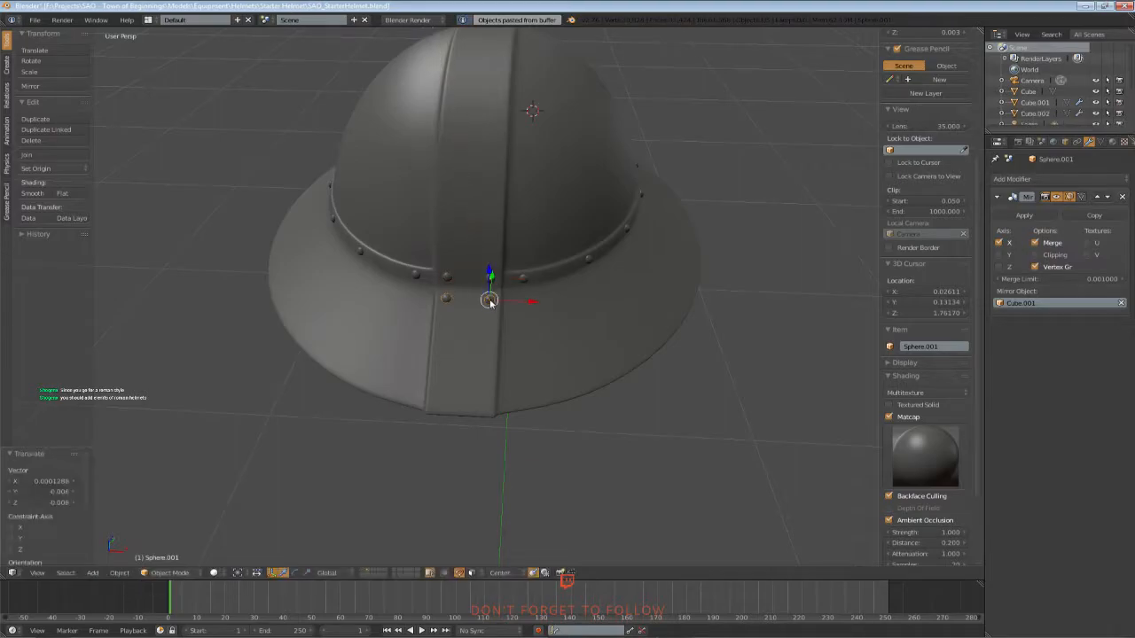
{"action": "scroll", "coordinate": [489, 302], "scroll_direction": "up", "scroll_amount": 2}
{"action": "key", "text": "g"}
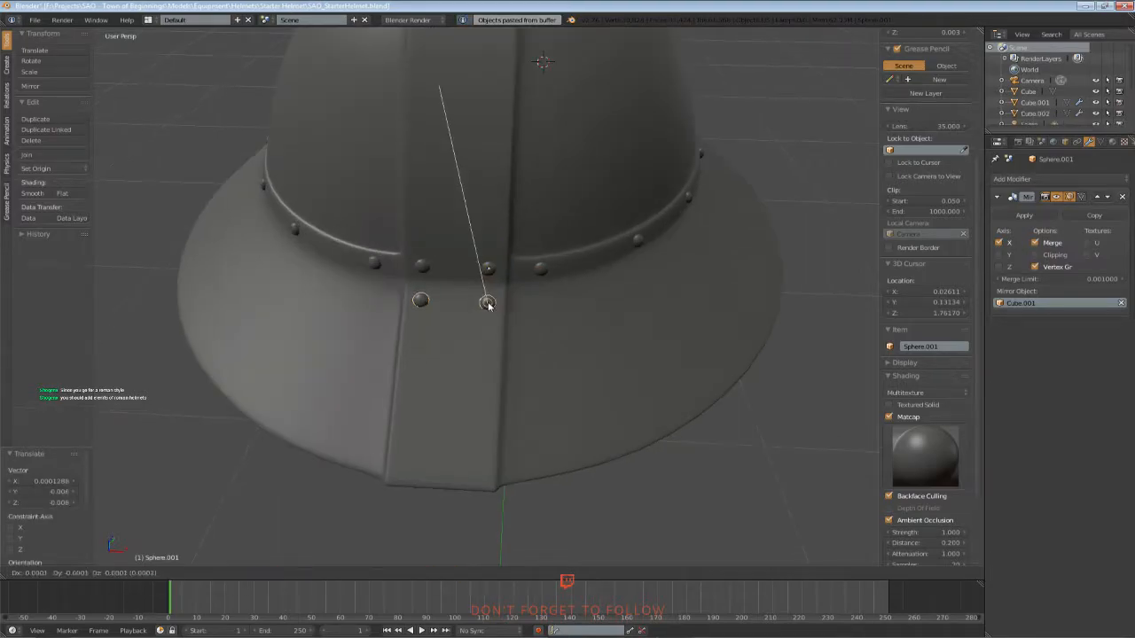
{"action": "left_click", "coordinate": [487, 305]}
Paste another mirrored rivet near the outer edge of the brim strip and save the file
{"action": "middle_click_drag", "start_coordinate": [487, 304], "coordinate": [506, 324]}
{"action": "key", "text": "ctrl+v"}
{"action": "key", "text": "g"}
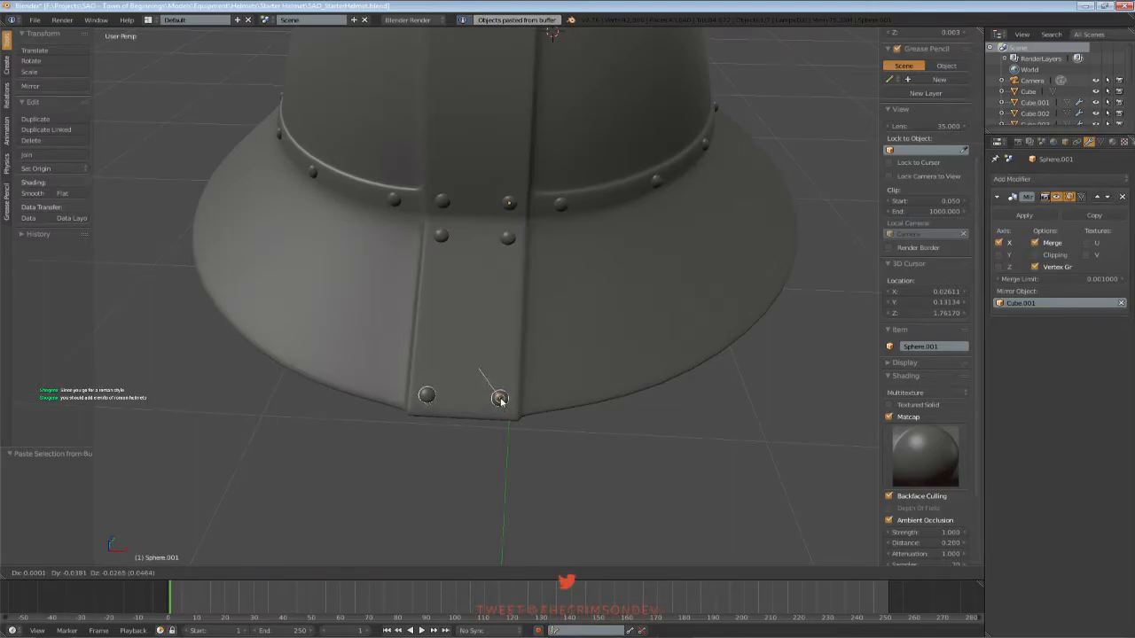
{"action": "left_click", "coordinate": [501, 401]}
{"action": "key", "text": "a"}
{"action": "middle_click_drag", "start_coordinate": [501, 400], "coordinate": [463, 325]}
{"action": "scroll", "coordinate": [501, 362], "scroll_direction": "down", "scroll_amount": 4}
{"action": "key", "text": "ctrl+s"}
{"action": "key", "text": "Return"}
Paste a mirrored rivet and snap it onto the crown's central strip just above the band
{"action": "scroll", "coordinate": [451, 336], "scroll_direction": "up", "scroll_amount": 3}
{"action": "right_click", "coordinate": [381, 314]}
{"action": "key", "text": "ctrl+v"}
{"action": "key", "text": "g"}
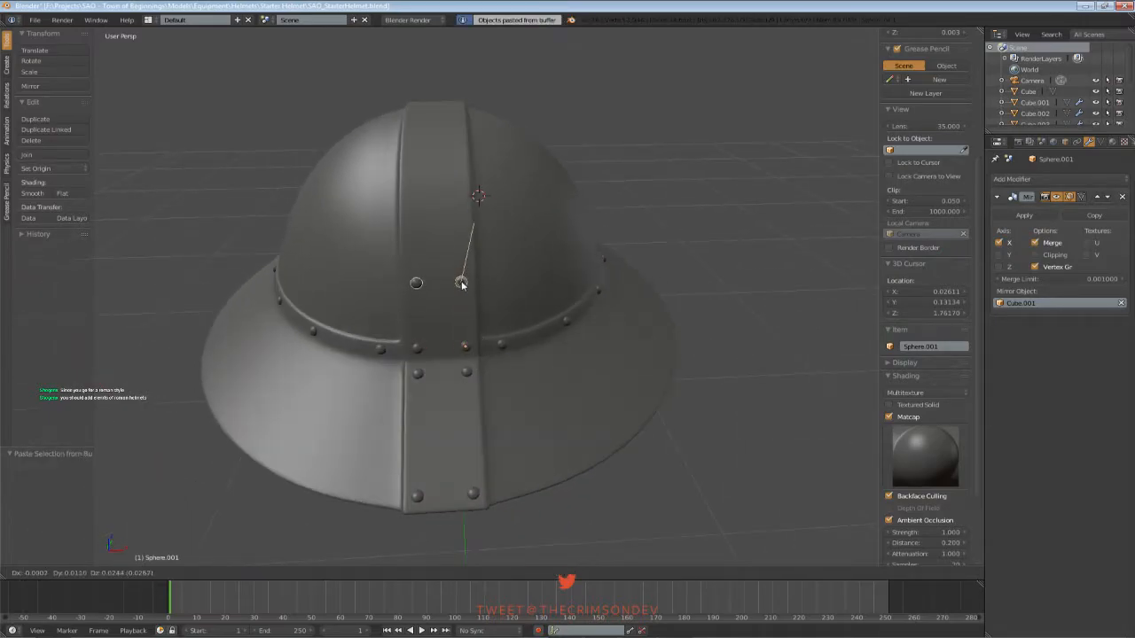
{"action": "left_click", "coordinate": [463, 283]}
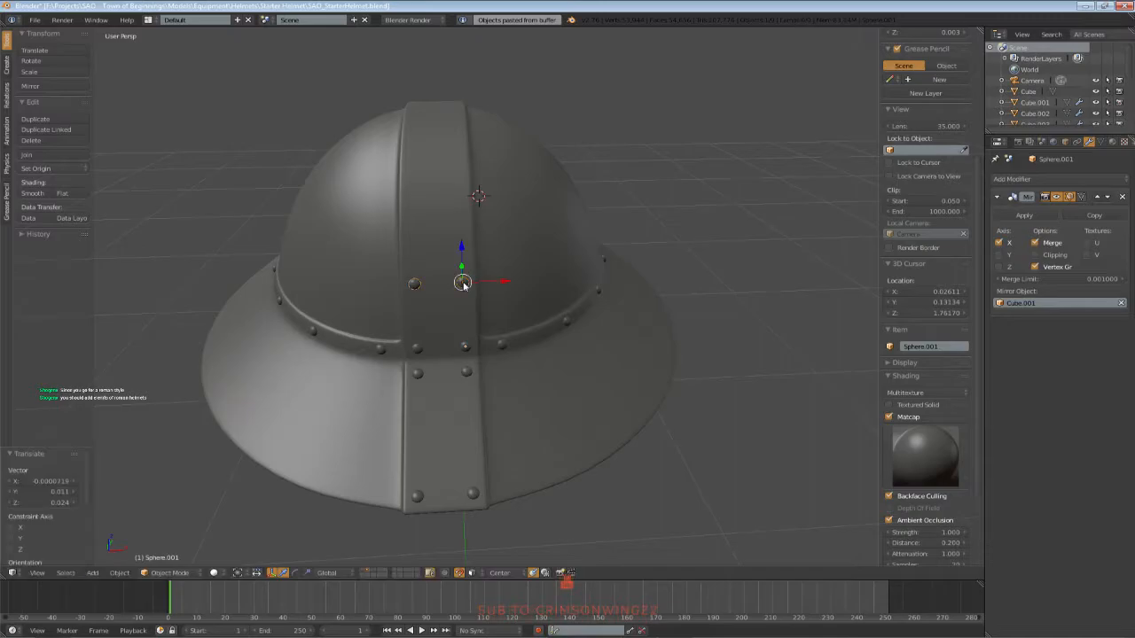
Add two more mirrored rivet copies spaced progressively higher along the crown's central strip
{"action": "middle_click_drag", "start_coordinate": [463, 281], "coordinate": [448, 315]}
{"action": "key", "text": "g"}
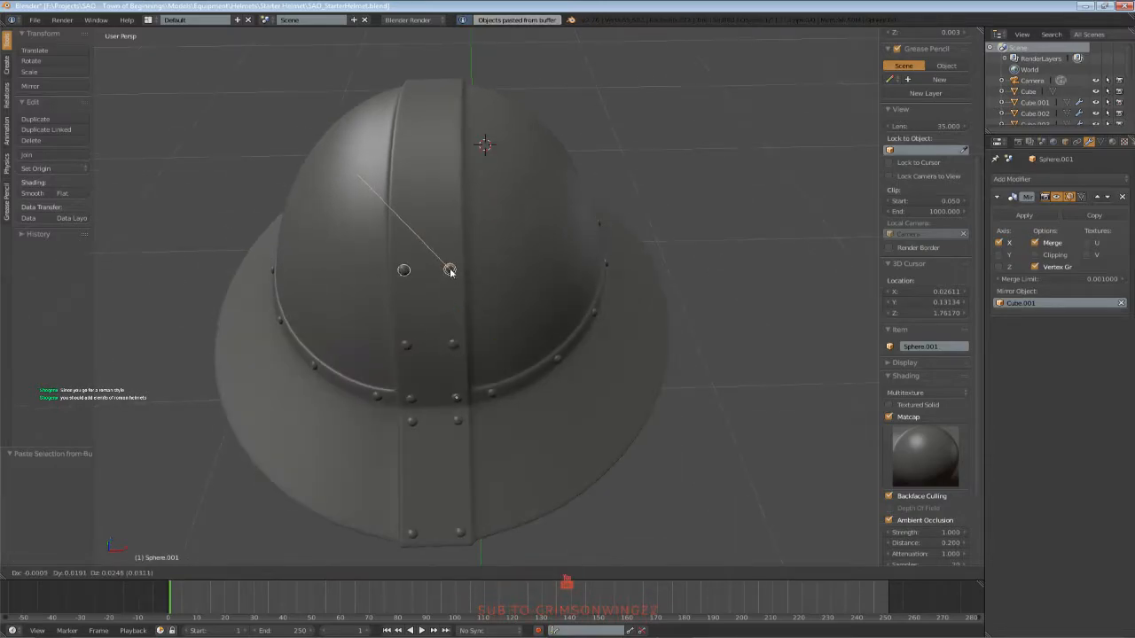
{"action": "left_click", "coordinate": [449, 272]}
{"action": "middle_click_drag", "start_coordinate": [450, 269], "coordinate": [494, 236]}
{"action": "key", "text": "g"}
{"action": "left_click", "coordinate": [445, 241]}
{"action": "key", "text": "g"}
{"action": "left_click", "coordinate": [489, 232]}
Fine-tune the position of a mirrored rivet on the crown strip and save the file
{"action": "key", "text": "a"}
{"action": "right_click", "coordinate": [498, 321]}
{"action": "key", "text": "g"}
{"action": "left_click", "coordinate": [498, 320]}
{"action": "key", "text": "a"}
{"action": "mouse_move", "coordinate": [499, 320]}
{"action": "middle_mouse_down"}
{"action": "mouse_move", "coordinate": [489, 316]}
{"action": "mouse_move", "coordinate": [496, 245]}
{"action": "mouse_move", "coordinate": [517, 310]}
{"action": "mouse_move", "coordinate": [501, 332]}
{"action": "mouse_move", "coordinate": [479, 311]}
{"action": "middle_mouse_up"}
{"action": "key", "text": "ctrl+s"}
{"action": "left_click", "coordinate": [488, 317]}
{"action": "key", "text": "ctrl+s"}
{"action": "left_click", "coordinate": [477, 312]}
{"action": "key", "text": "ctrl+s"}
{"action": "left_click", "coordinate": [479, 311]}
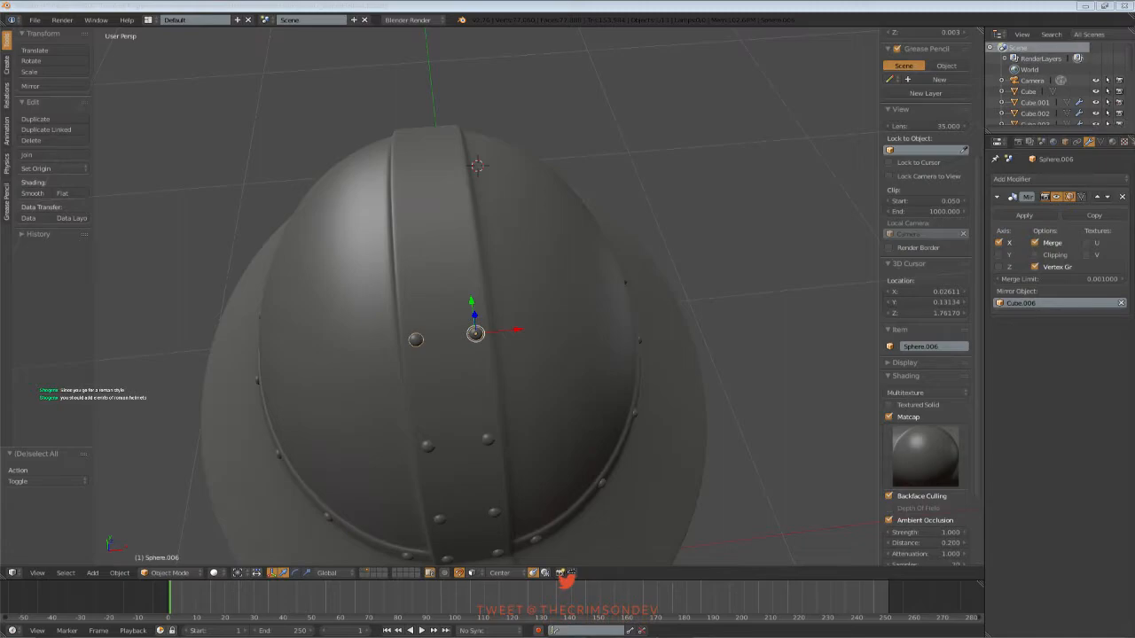
{"action": "middle_click_drag", "start_coordinate": [477, 311], "coordinate": [477, 230]}
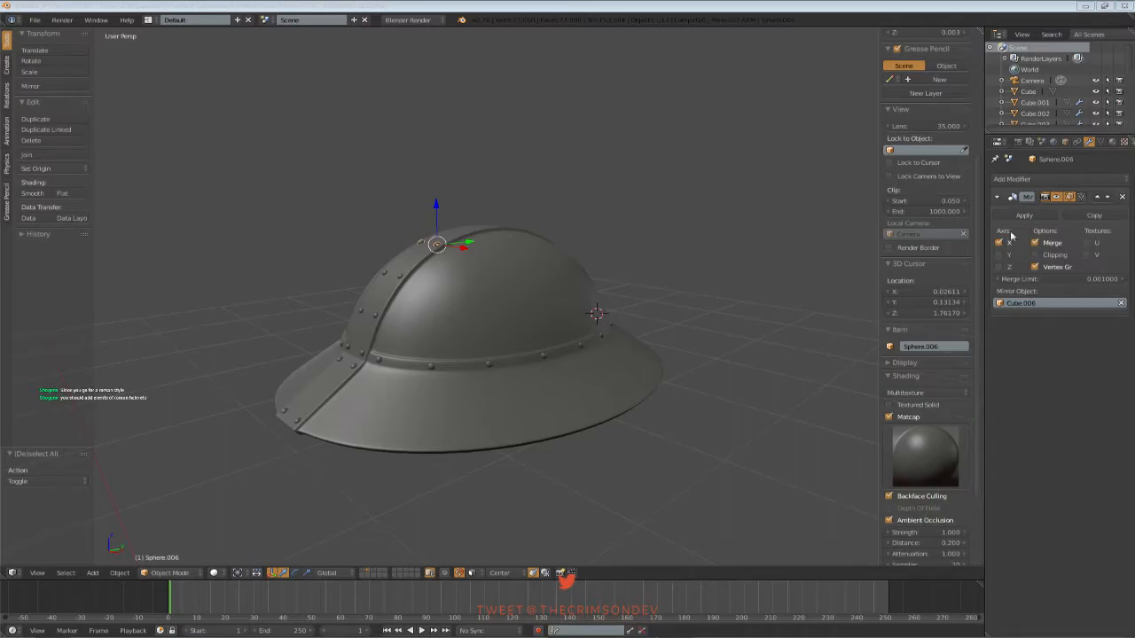
{"action": "middle_click_drag", "start_coordinate": [393, 375], "coordinate": [474, 310]}
{"action": "key", "text": "ctrl+v"}
{"action": "key", "text": "ctrl+z"}
{"action": "middle_click_drag", "start_coordinate": [478, 397], "coordinate": [478, 368]}
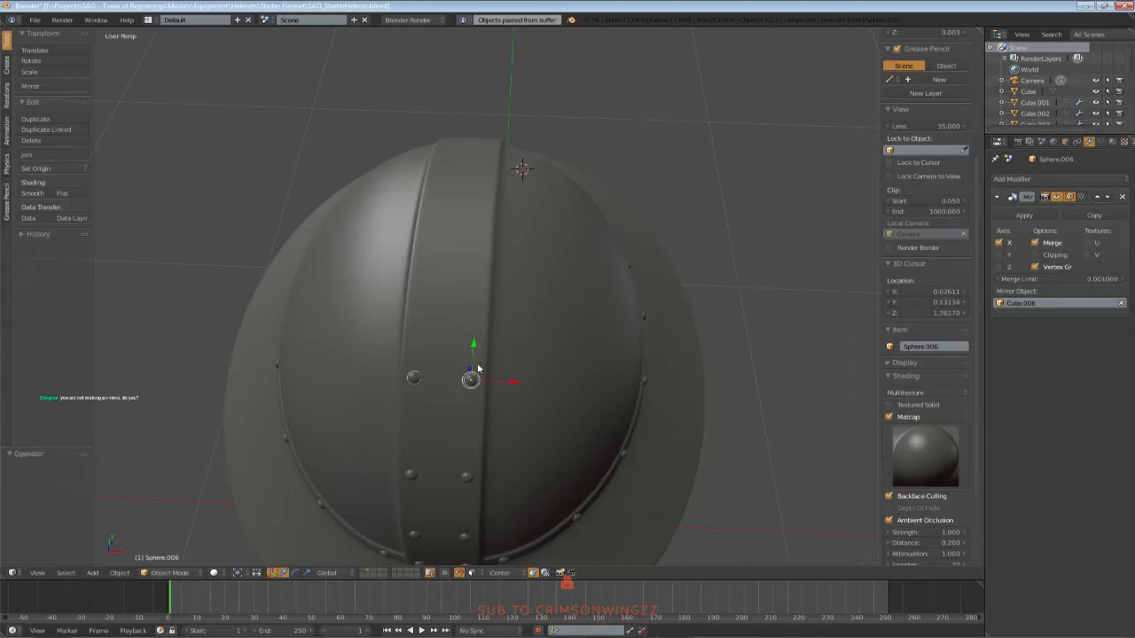
Copy the uppermost mirrored rivet and snap the duplicate farther along the strip over the crown's top
{"action": "key", "text": "ctrl+c"}
{"action": "key", "text": "ctrl+v"}
{"action": "key", "text": "g"}
{"action": "left_click", "coordinate": [478, 272]}
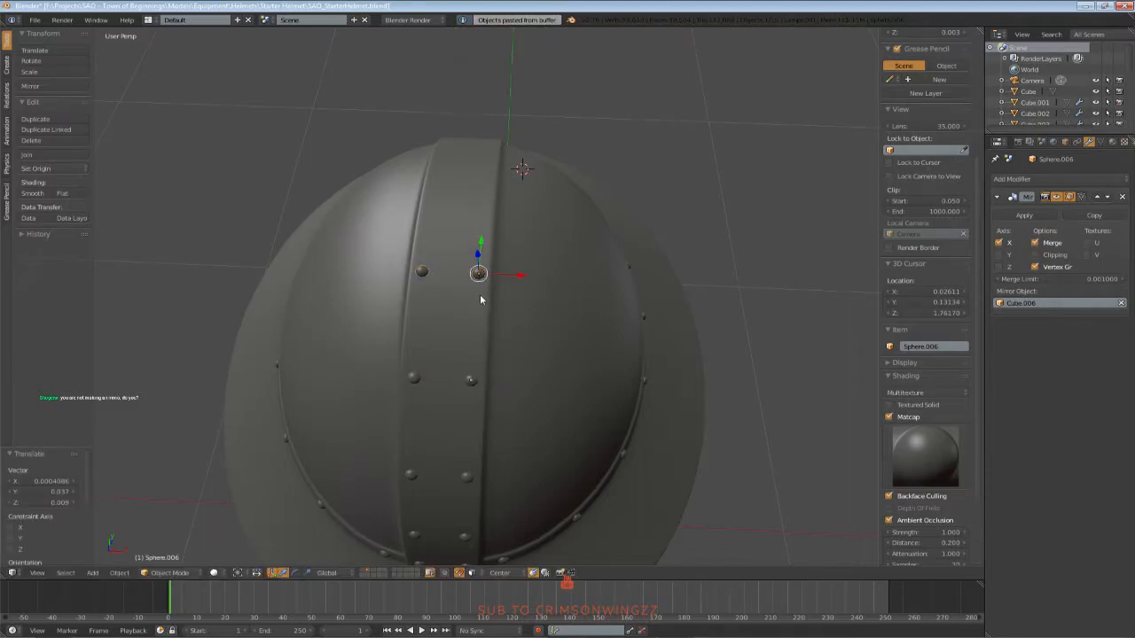
{"action": "middle_click_drag", "start_coordinate": [479, 297], "coordinate": [483, 289]}
{"action": "scroll", "coordinate": [483, 288], "scroll_direction": "down", "scroll_amount": 1}
{"action": "scroll", "coordinate": [483, 293], "scroll_direction": "up", "scroll_amount": 3}
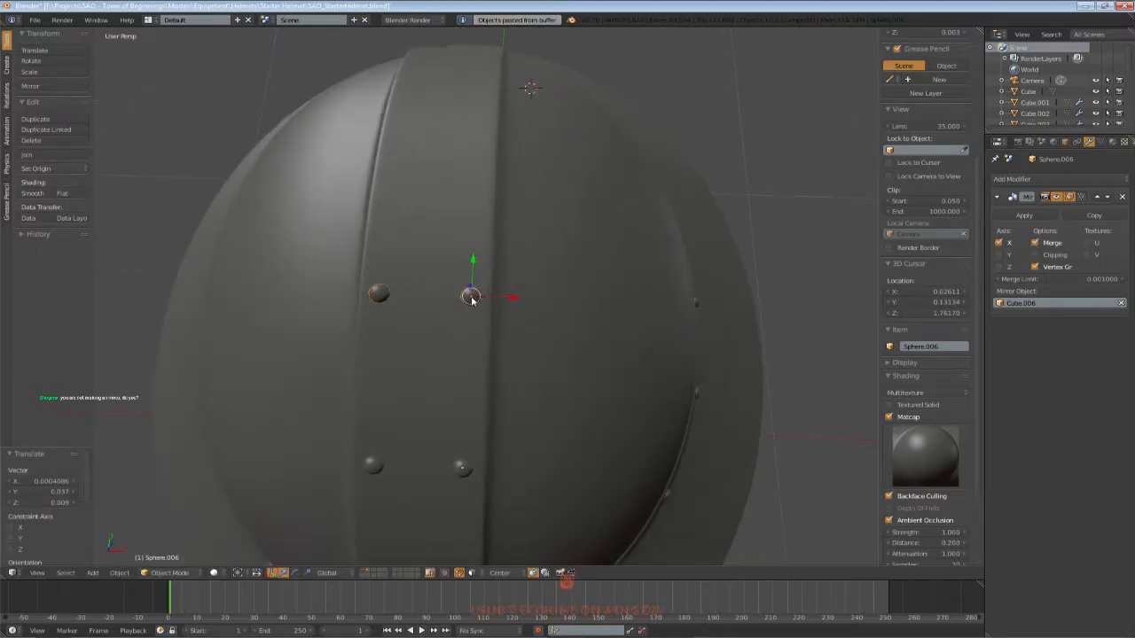
{"action": "key", "text": "g"}
{"action": "left_click", "coordinate": [470, 298]}
Copy the newest mirrored rivet and snap the duplicate onto the strip farther toward the crown's opposite side
{"action": "middle_click_drag", "start_coordinate": [470, 298], "coordinate": [469, 347]}
{"action": "key", "text": "ctrl+c"}
{"action": "key", "text": "ctrl+v"}
{"action": "key", "text": "g"}
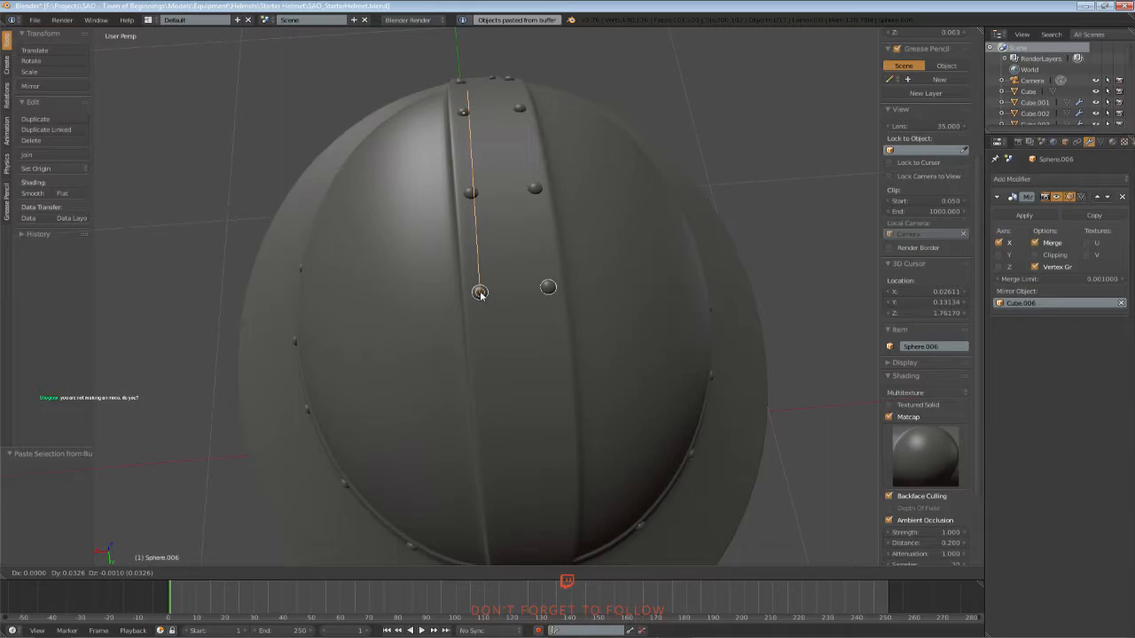
{"action": "left_click", "coordinate": [479, 297]}
Fine-tune the newest mirrored rivet so its spacing and edge distance match the preceding strip rivets
{"action": "mouse_move", "coordinate": [480, 297]}
{"action": "middle_mouse_down"}
{"action": "mouse_move", "coordinate": [590, 298]}
{"action": "mouse_move", "coordinate": [470, 310]}
{"action": "mouse_move", "coordinate": [585, 308]}
{"action": "mouse_move", "coordinate": [587, 289]}
{"action": "mouse_move", "coordinate": [499, 270]}
{"action": "mouse_move", "coordinate": [474, 278]}
{"action": "middle_mouse_up"}
{"action": "key", "text": "g"}
{"action": "left_click", "coordinate": [504, 290]}
{"action": "key", "text": "g"}
{"action": "left_click", "coordinate": [504, 265]}
{"action": "key", "text": "g"}
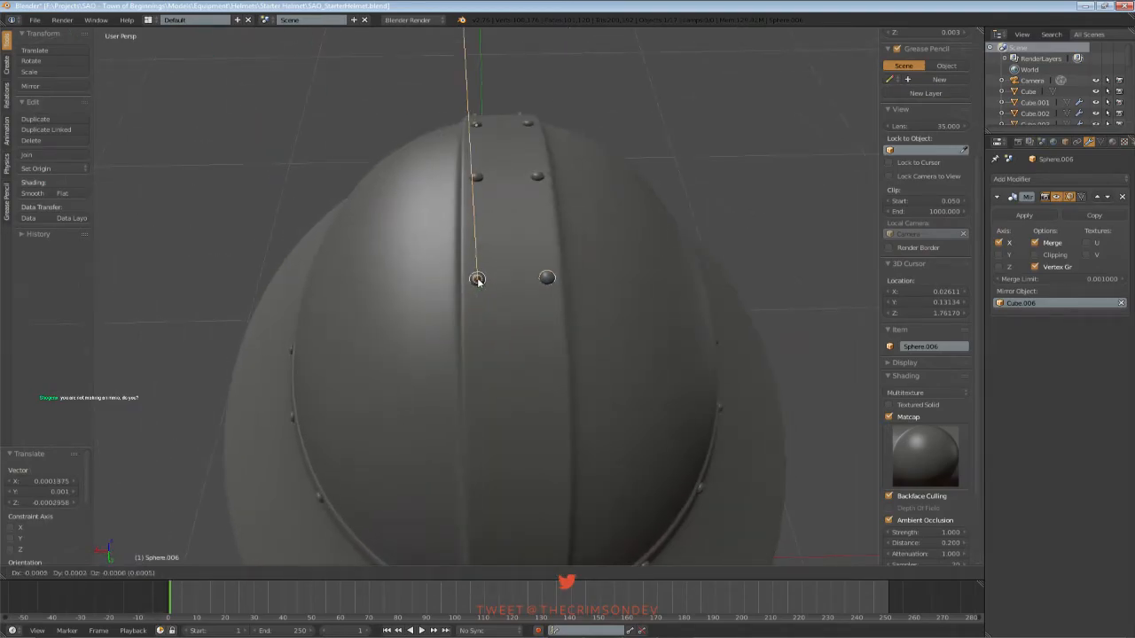
{"action": "left_click", "coordinate": [476, 279]}
{"action": "middle_click_drag", "start_coordinate": [514, 331], "coordinate": [503, 290]}
{"action": "key", "text": "g"}
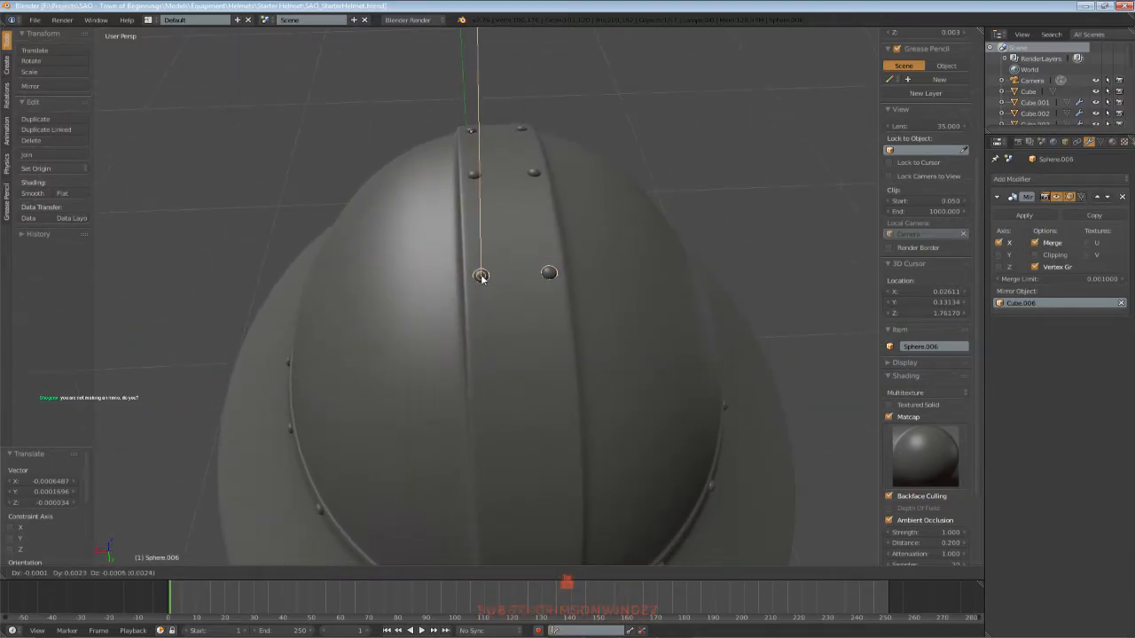
{"action": "left_click", "coordinate": [481, 278]}
Paste another mirrored rivet farther down the crown strip's opposite side, adjust its position, and save the file
{"action": "mouse_move", "coordinate": [487, 319]}
{"action": "middle_mouse_down"}
{"action": "mouse_move", "coordinate": [485, 303]}
{"action": "mouse_move", "coordinate": [627, 340]}
{"action": "mouse_move", "coordinate": [492, 310]}
{"action": "mouse_move", "coordinate": [540, 333]}
{"action": "mouse_move", "coordinate": [464, 343]}
{"action": "mouse_move", "coordinate": [500, 332]}
{"action": "mouse_move", "coordinate": [476, 337]}
{"action": "middle_mouse_up"}
{"action": "key", "text": "ctrl+v"}
{"action": "key", "text": "g"}
{"action": "left_click", "coordinate": [484, 312]}
{"action": "key", "text": "g"}
{"action": "left_click", "coordinate": [465, 289]}
{"action": "scroll", "coordinate": [461, 318], "scroll_direction": "down", "scroll_amount": 2}
{"action": "key", "text": "ctrl+s"}
Paste a mirrored rivet and snap it about midway down the opposite side of the crown strip
{"action": "scroll", "coordinate": [479, 328], "scroll_direction": "up", "scroll_amount": 3}
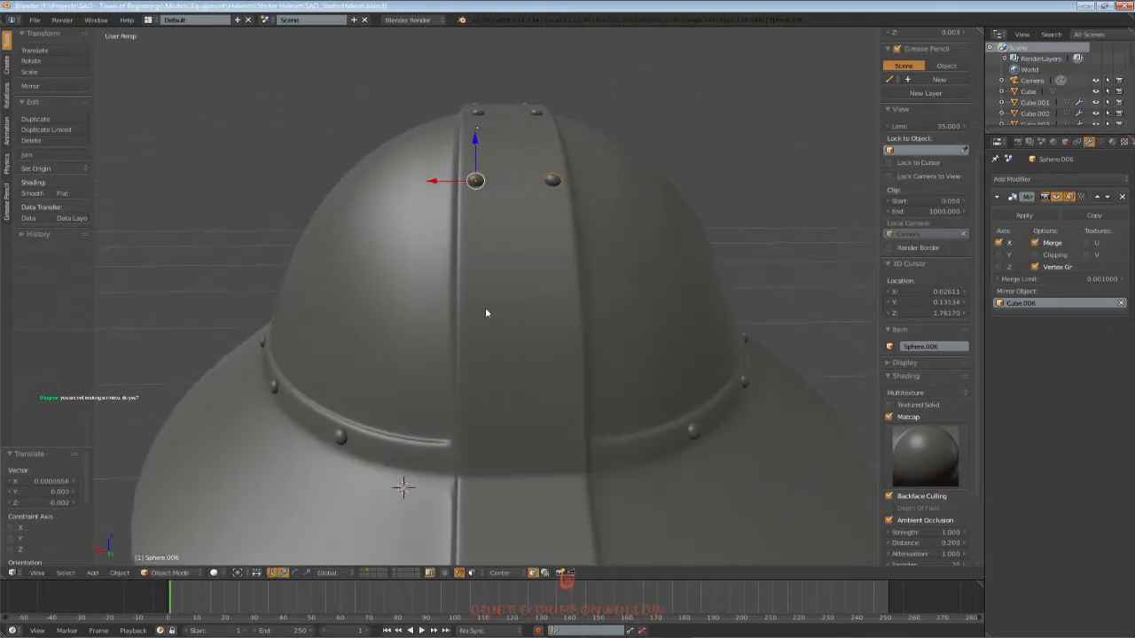
{"action": "key", "text": "ctrl+v"}
{"action": "key", "text": "g"}
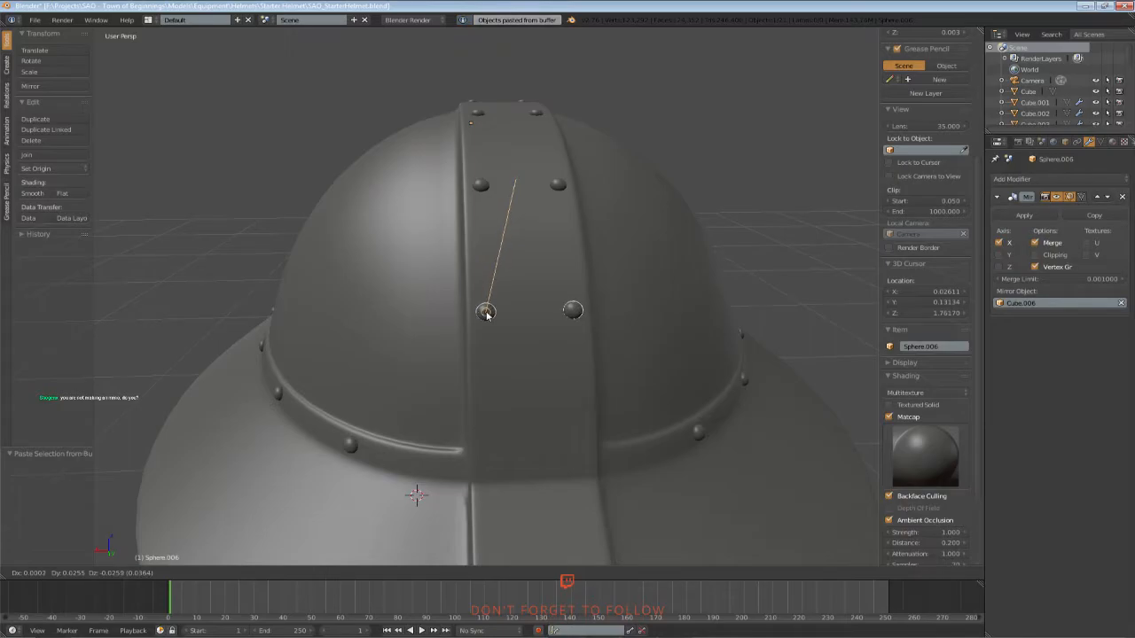
{"action": "left_click", "coordinate": [487, 315]}
Copy the midway strip rivet and snap the duplicate onto the strip at the height of the band
{"action": "middle_click_drag", "start_coordinate": [487, 389], "coordinate": [492, 328], "text": "shift"}
{"action": "key", "text": "ctrl+c"}
{"action": "key", "text": "ctrl+v"}
{"action": "key", "text": "g"}
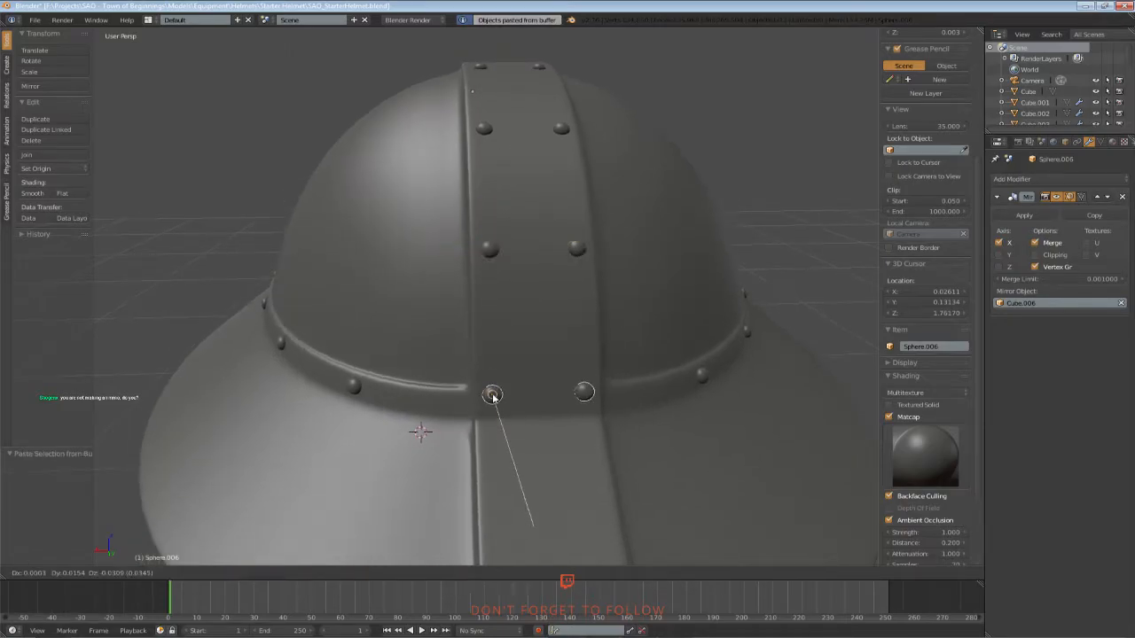
{"action": "left_click", "coordinate": [495, 397]}
Copy the band-level strip rivet and snap the duplicate onto the opposite brim strip just below the band
{"action": "middle_click_drag", "start_coordinate": [495, 396], "coordinate": [491, 353], "text": "shift"}
{"action": "key", "text": "ctrl+c"}
{"action": "key", "text": "ctrl+v"}
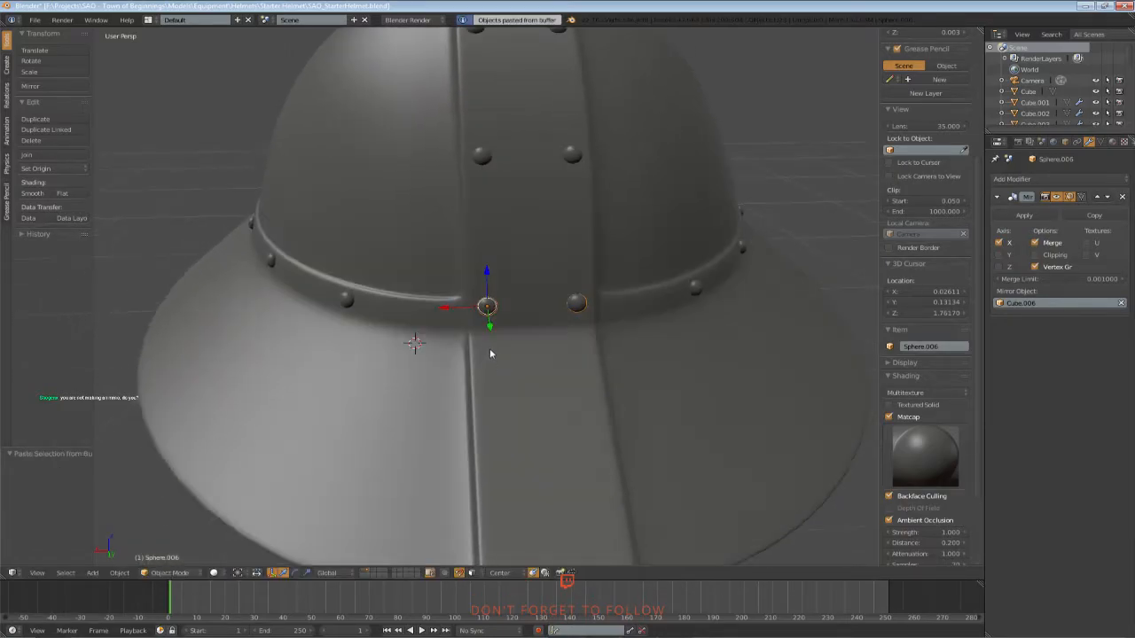
{"action": "key", "text": "g"}
{"action": "left_click", "coordinate": [494, 359]}
Copy the brim strip's mirrored rivet and snap the duplicate near the strip's outer edge, leaving nothing selected
{"action": "scroll", "coordinate": [498, 403], "scroll_direction": "down", "scroll_amount": 1}
{"action": "middle_click_drag", "start_coordinate": [500, 407], "coordinate": [482, 334], "text": "shift"}
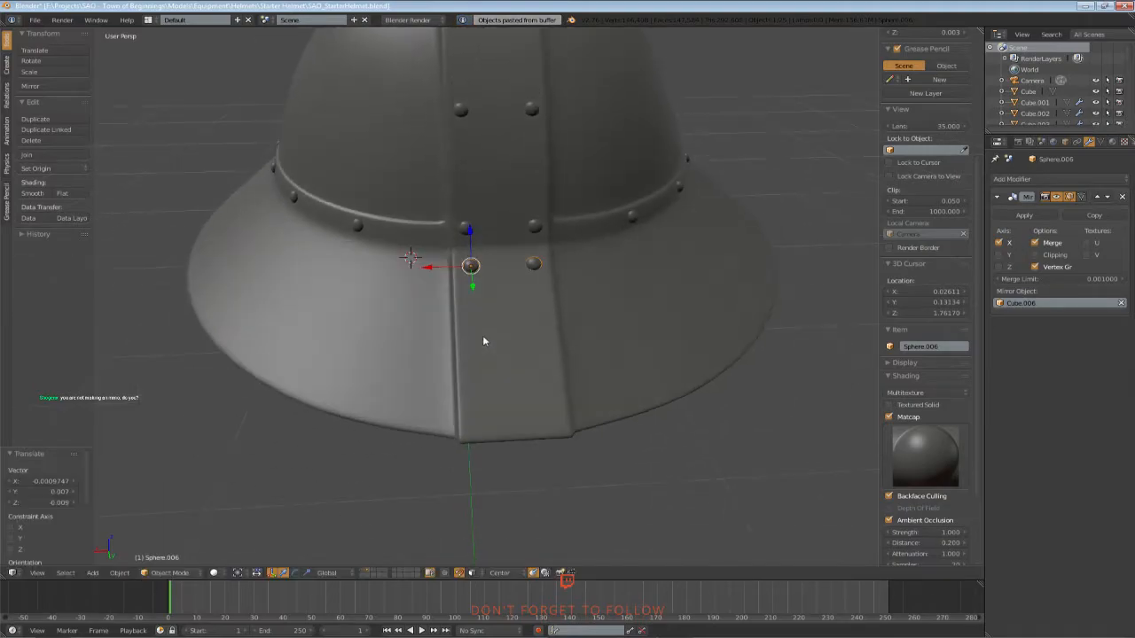
{"action": "key", "text": "ctrl+c"}
{"action": "key", "text": "ctrl+v"}
{"action": "key", "text": "g"}
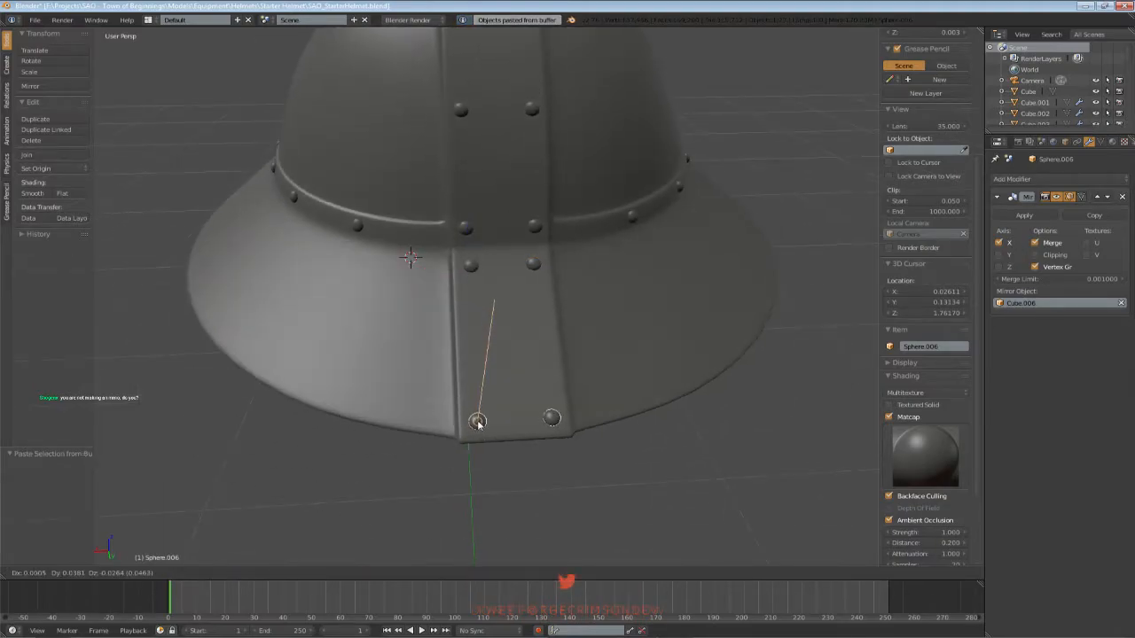
{"action": "left_click", "coordinate": [478, 422]}
{"action": "key", "text": "a"}
Preview the whole helmet with the silver metal, black rim-lit and glossy red matcaps
{"action": "scroll", "coordinate": [431, 382], "scroll_direction": "down", "scroll_amount": 6}
{"action": "middle_click_drag", "start_coordinate": [431, 382], "coordinate": [562, 375]}
{"action": "scroll", "coordinate": [562, 375], "scroll_direction": "up", "scroll_amount": 2}
{"action": "left_click", "coordinate": [925, 441]}
{"action": "left_click", "coordinate": [876, 338]}
{"action": "middle_click_drag", "start_coordinate": [711, 384], "coordinate": [657, 421]}
{"action": "left_click", "coordinate": [924, 455]}
{"action": "left_click", "coordinate": [595, 334]}
{"action": "left_click", "coordinate": [924, 455]}
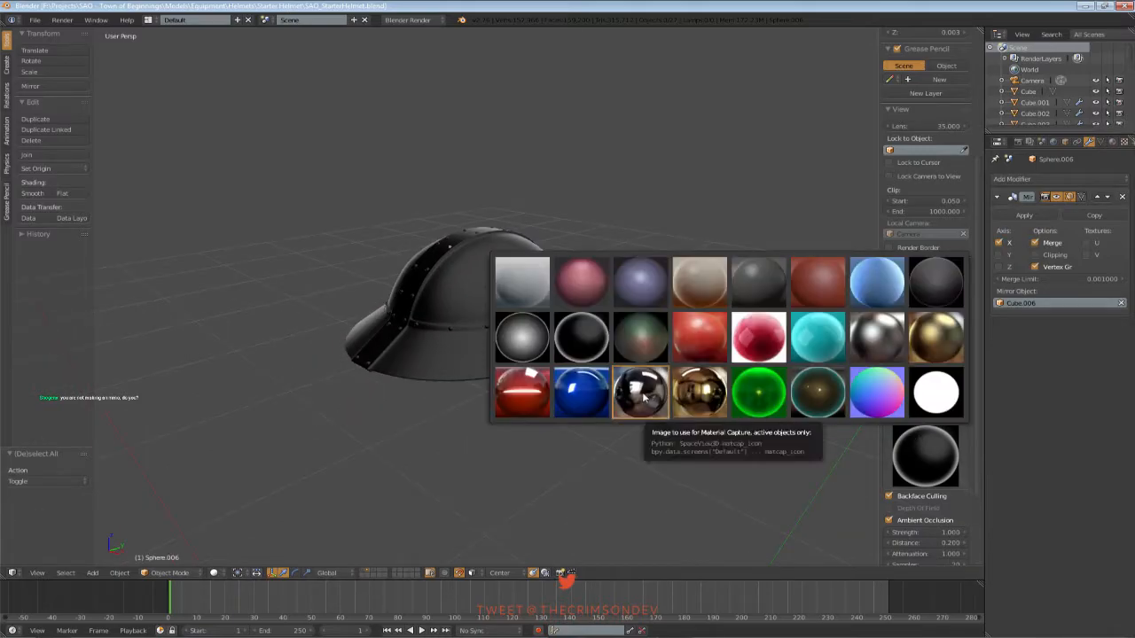
{"action": "left_click", "coordinate": [522, 391]}
{"action": "left_click", "coordinate": [938, 449]}
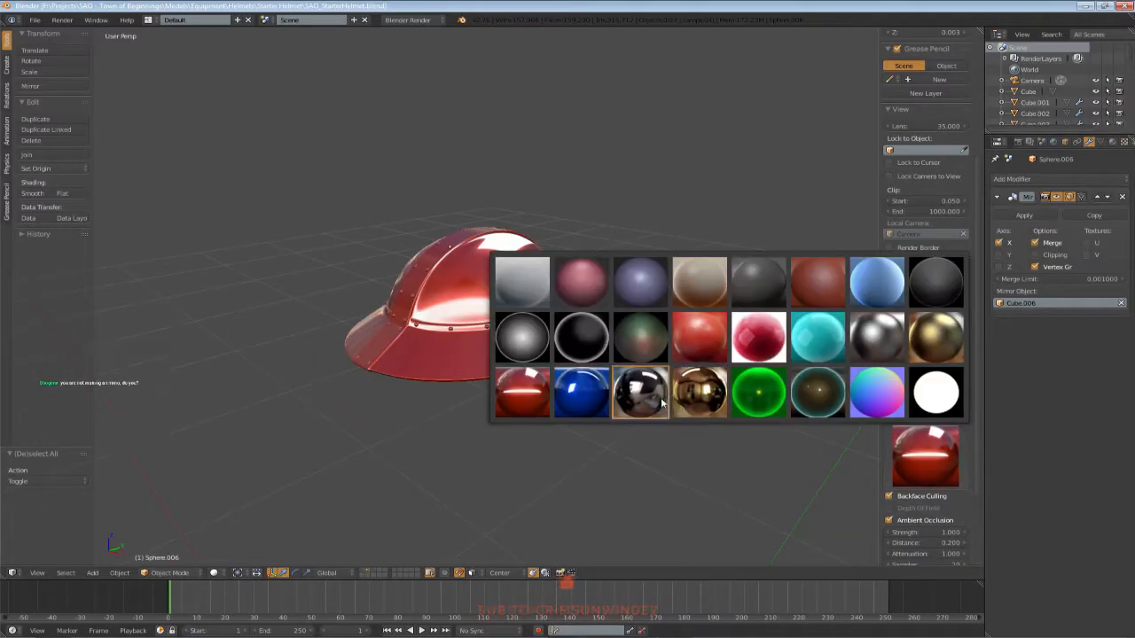
Apply the dark chrome matcap and inspect the rivets along the brim strip and band up close
{"action": "left_click", "coordinate": [640, 393]}
{"action": "middle_click_drag", "start_coordinate": [640, 392], "coordinate": [665, 425]}
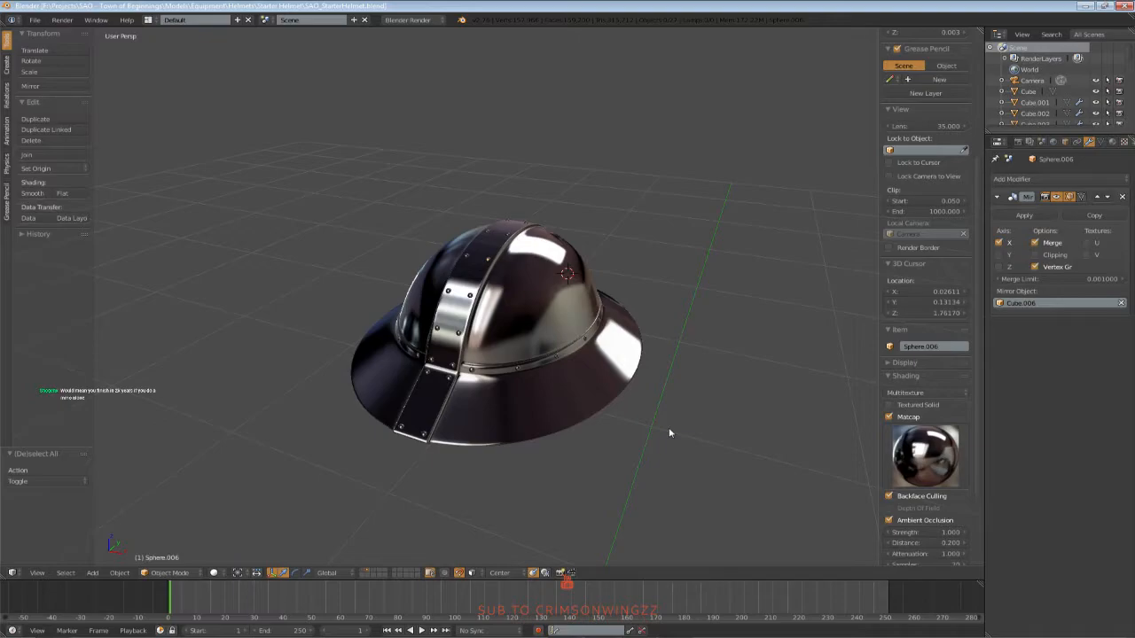
{"action": "middle_click_drag", "start_coordinate": [668, 427], "coordinate": [488, 438]}
{"action": "scroll", "coordinate": [489, 438], "scroll_direction": "up", "scroll_amount": 2}
{"action": "middle_click_drag", "start_coordinate": [562, 414], "coordinate": [580, 331], "text": "shift"}
{"action": "scroll", "coordinate": [516, 368], "scroll_direction": "down", "scroll_amount": 2}
{"action": "scroll", "coordinate": [590, 349], "scroll_direction": "up", "scroll_amount": 3}
{"action": "scroll", "coordinate": [570, 360], "scroll_direction": "down", "scroll_amount": 2}
{"action": "scroll", "coordinate": [530, 371], "scroll_direction": "up", "scroll_amount": 3}
{"action": "scroll", "coordinate": [547, 363], "scroll_direction": "up", "scroll_amount": 2}
{"action": "scroll", "coordinate": [547, 362], "scroll_direction": "down", "scroll_amount": 3}
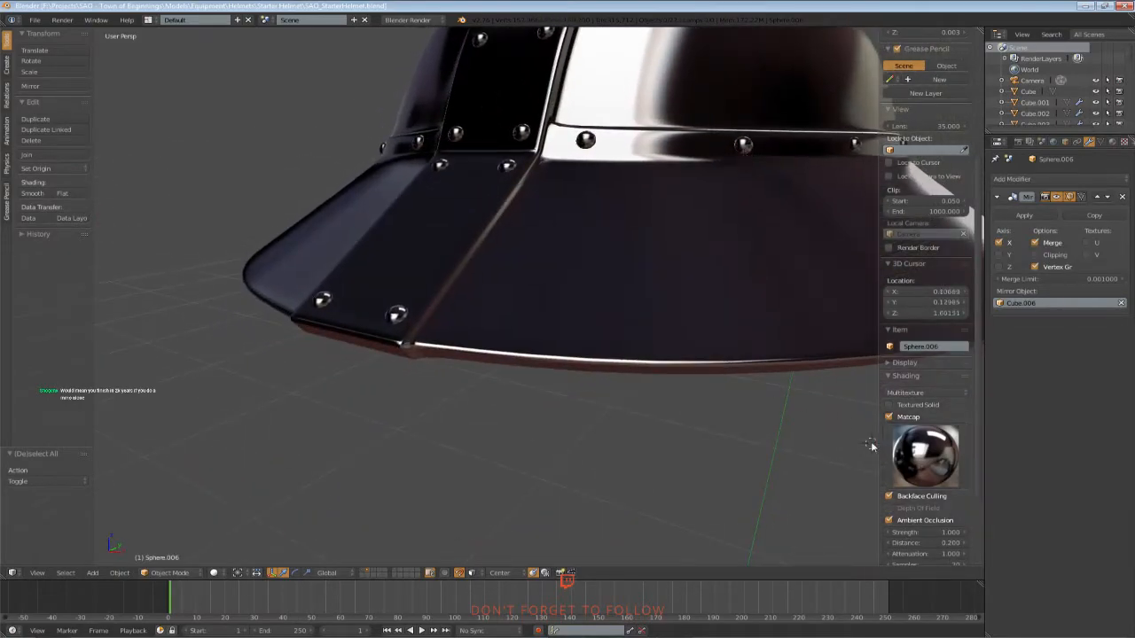
Switch to the silver metal matcap and examine the dome, band and brim from several sides
{"action": "left_click", "coordinate": [924, 455]}
{"action": "left_click", "coordinate": [873, 335]}
{"action": "scroll", "coordinate": [514, 426], "scroll_direction": "down", "scroll_amount": 5}
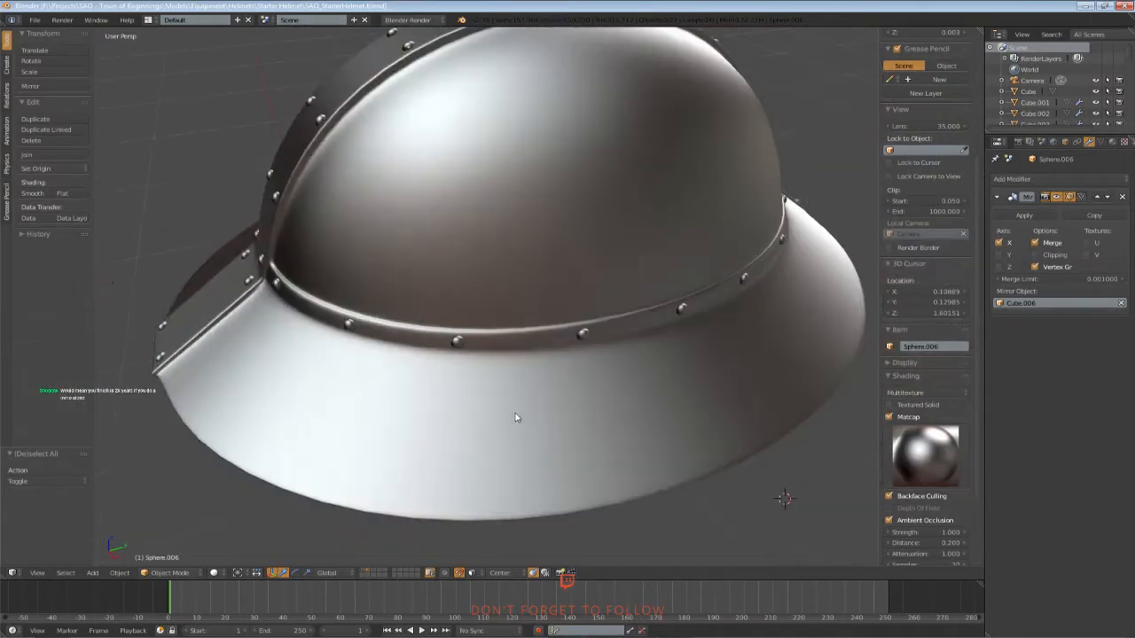
{"action": "middle_click_drag", "start_coordinate": [508, 449], "coordinate": [489, 417]}
{"action": "scroll", "coordinate": [490, 416], "scroll_direction": "up", "scroll_amount": 1}
{"action": "middle_click_drag", "start_coordinate": [541, 498], "coordinate": [471, 456]}
{"action": "scroll", "coordinate": [510, 484], "scroll_direction": "up", "scroll_amount": 1}
{"action": "middle_click_drag", "start_coordinate": [472, 457], "coordinate": [598, 471], "text": "shift"}
{"action": "scroll", "coordinate": [598, 472], "scroll_direction": "up", "scroll_amount": 1}
{"action": "scroll", "coordinate": [598, 472], "scroll_direction": "down", "scroll_amount": 3}
{"action": "middle_click_drag", "start_coordinate": [431, 490], "coordinate": [399, 426]}
{"action": "scroll", "coordinate": [361, 402], "scroll_direction": "down", "scroll_amount": 2}
Restore the dark grey matcap and compare the low-poly helmet on layer 1 with the high-poly helmet on layer 2
{"action": "left_click", "coordinate": [927, 457]}
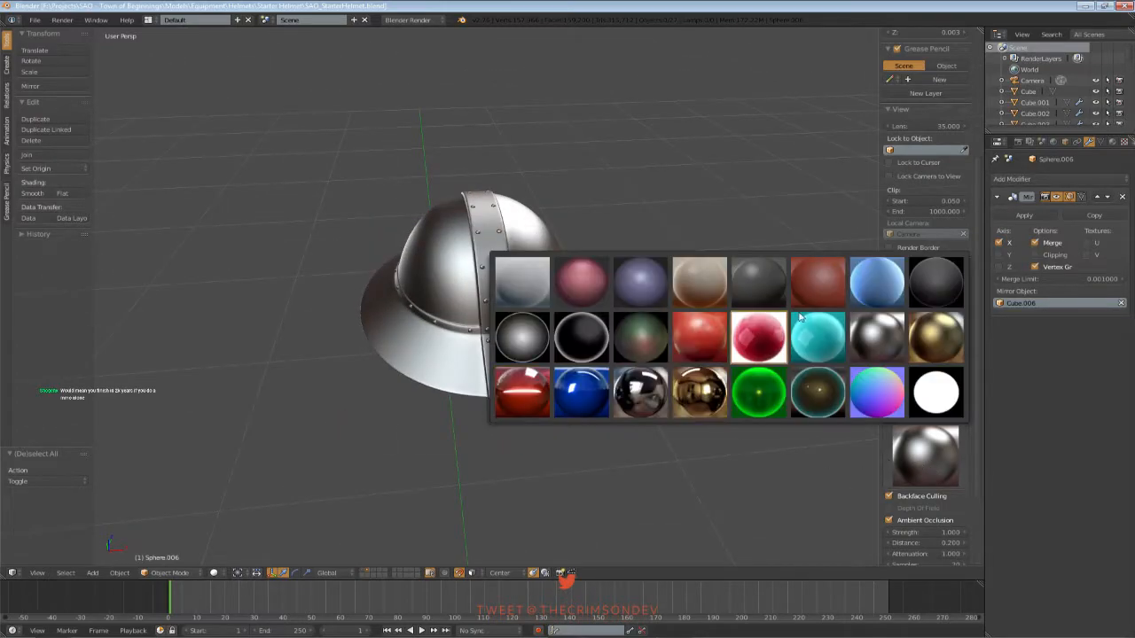
{"action": "left_click", "coordinate": [758, 281]}
{"action": "middle_click_drag", "start_coordinate": [549, 381], "coordinate": [461, 342]}
{"action": "key", "text": "1"}
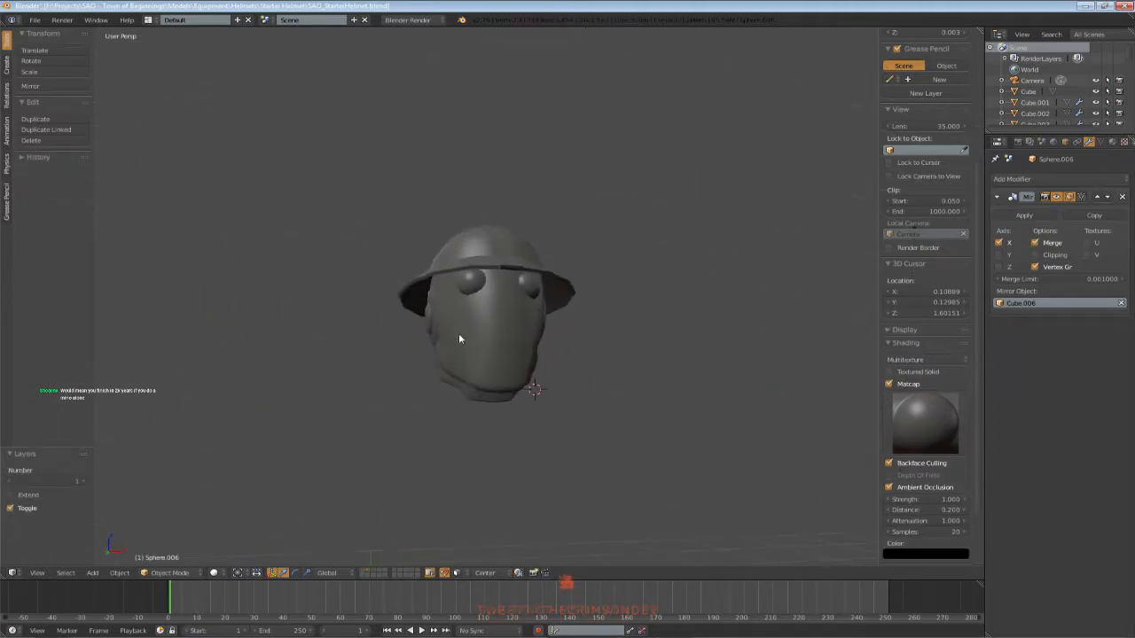
{"action": "middle_click_drag", "start_coordinate": [501, 384], "coordinate": [375, 425]}
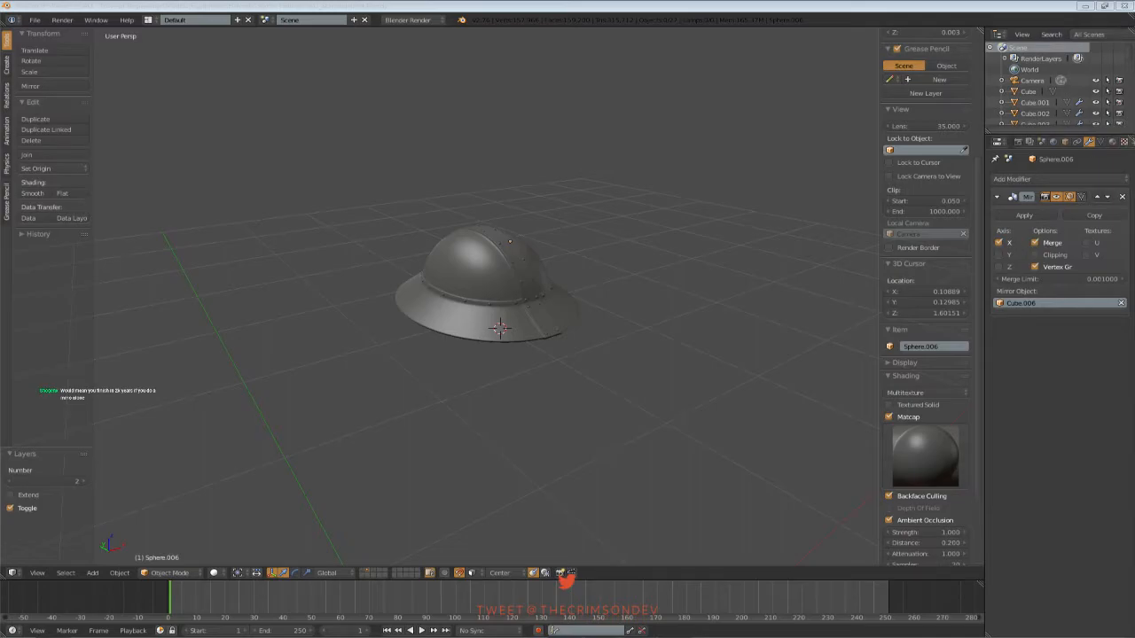
{"action": "middle_click_drag", "start_coordinate": [677, 369], "coordinate": [548, 400]}
{"action": "key", "text": "2"}
{"action": "middle_click_drag", "start_coordinate": [472, 256], "coordinate": [425, 461]}
{"action": "key", "text": "1"}
{"action": "middle_click_drag", "start_coordinate": [544, 423], "coordinate": [518, 450]}
{"action": "key", "text": "2"}
{"action": "key", "text": "1"}
Apply the silver metal matcap and compare layers 1 and 2 separately and shown together
{"action": "left_click", "coordinate": [920, 427]}
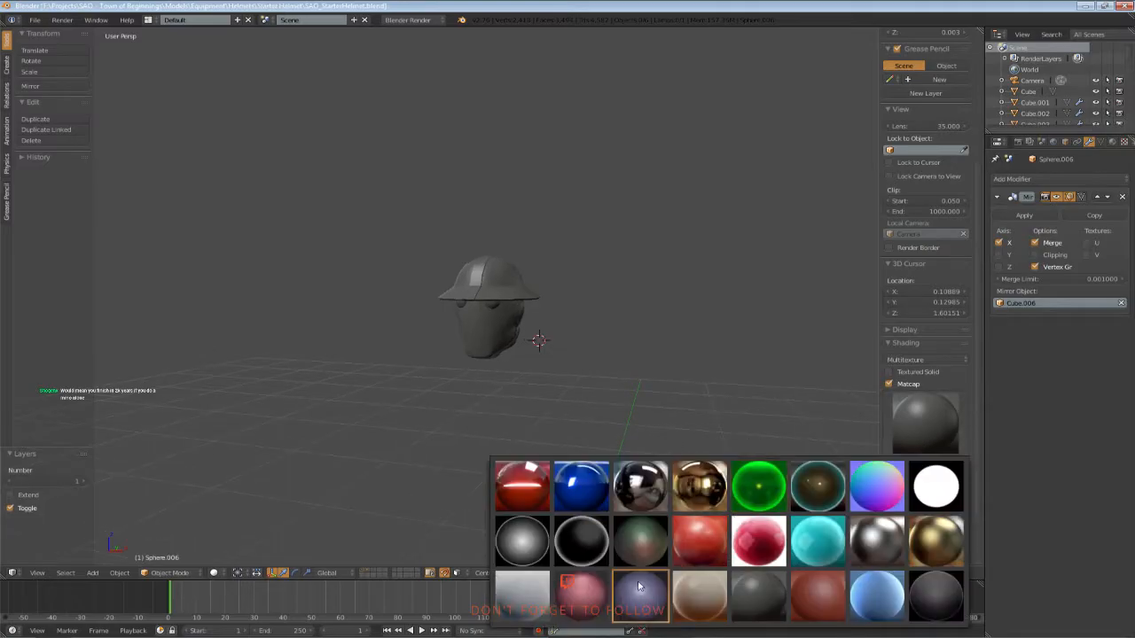
{"action": "left_click", "coordinate": [885, 537]}
{"action": "middle_click_drag", "start_coordinate": [592, 408], "coordinate": [876, 416]}
{"action": "scroll", "coordinate": [544, 392], "scroll_direction": "up", "scroll_amount": 2}
{"action": "key", "text": "2"}
{"action": "middle_click_drag", "start_coordinate": [545, 392], "coordinate": [600, 430]}
{"action": "key", "text": "shift+1"}
{"action": "scroll", "coordinate": [501, 394], "scroll_direction": "up", "scroll_amount": 2}
{"action": "key", "text": "2"}
{"action": "key", "text": "2"}
{"action": "key", "text": "shift+1"}
{"action": "key", "text": "2"}
{"action": "scroll", "coordinate": [600, 406], "scroll_direction": "up", "scroll_amount": 4}
{"action": "scroll", "coordinate": [598, 405], "scroll_direction": "down", "scroll_amount": 4}
{"action": "scroll", "coordinate": [555, 417], "scroll_direction": "up", "scroll_amount": 4}
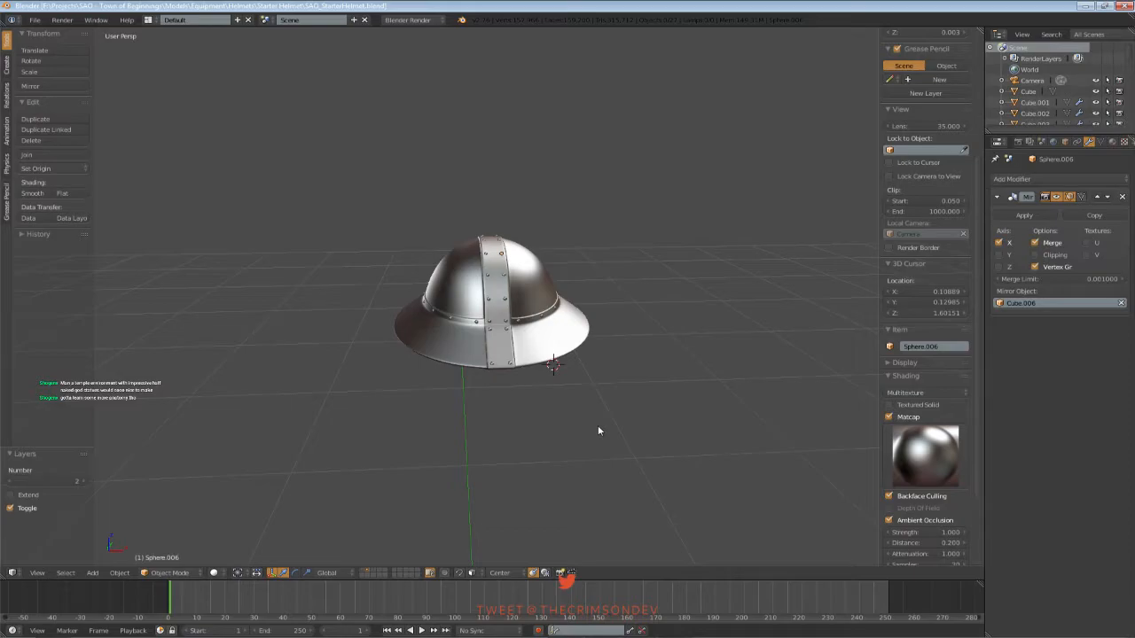
Save the helmet file, overwriting the existing version
{"action": "middle_click_drag", "start_coordinate": [597, 425], "coordinate": [603, 369]}
{"action": "key", "text": "ctrl+s"}
{"action": "left_click", "coordinate": [504, 452]}
{"action": "key", "text": "ctrl+s"}
{"action": "left_click", "coordinate": [494, 365]}
{"action": "scroll", "coordinate": [543, 381], "scroll_direction": "up", "scroll_amount": 1}
{"action": "key", "text": "ctrl+s"}
{"action": "left_click", "coordinate": [641, 406]}
Try an edge loop on the high-poly helmet's brim and dome beside the central strip, and undo it
{"action": "scroll", "coordinate": [603, 370], "scroll_direction": "up", "scroll_amount": 2}
{"action": "right_click", "coordinate": [549, 329]}
{"action": "key", "text": "Tab"}
{"action": "scroll", "coordinate": [543, 334], "scroll_direction": "up", "scroll_amount": 2}
{"action": "key", "text": "a"}
{"action": "key", "text": "ctrl+r"}
{"action": "left_click", "coordinate": [577, 233]}
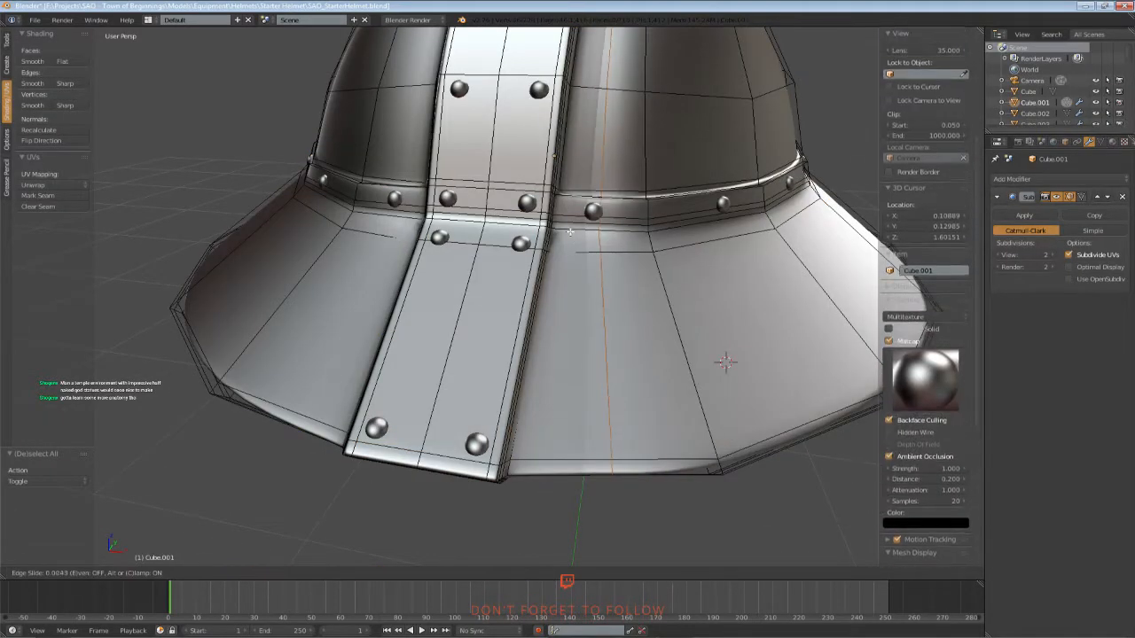
{"action": "right_click", "coordinate": [542, 241]}
{"action": "key", "text": "ctrl+z"}
{"action": "key", "text": "Tab"}
{"action": "scroll", "coordinate": [549, 253], "scroll_direction": "down", "scroll_amount": 3}
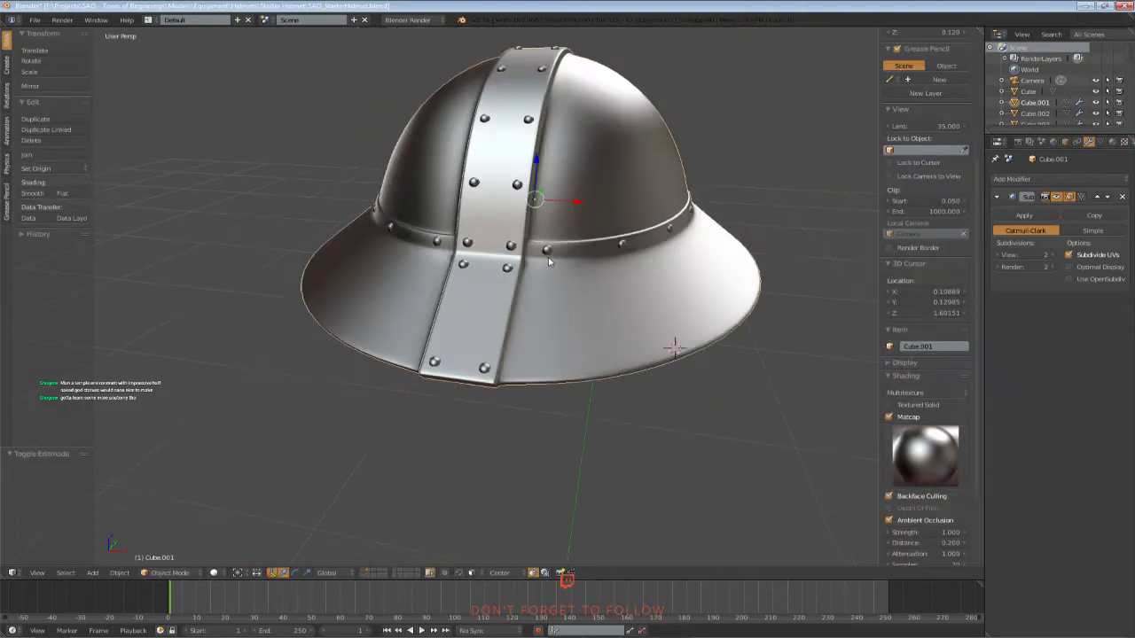
Try another edge loop slid close to the central strip's edge and check the smoothed helmet
{"action": "middle_click_drag", "start_coordinate": [549, 253], "coordinate": [544, 259]}
{"action": "scroll", "coordinate": [544, 260], "scroll_direction": "up", "scroll_amount": 3}
{"action": "key", "text": "Tab"}
{"action": "key", "text": "ctrl+r"}
{"action": "left_click", "coordinate": [542, 257]}
{"action": "right_click", "coordinate": [538, 250]}
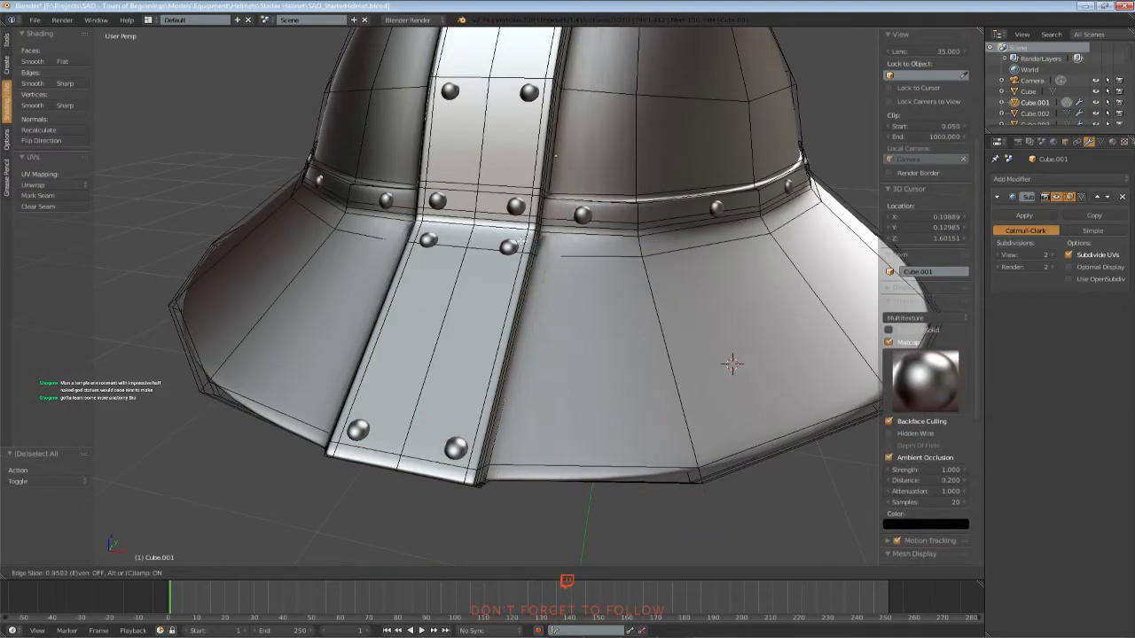
{"action": "key", "text": "Tab"}
{"action": "scroll", "coordinate": [497, 273], "scroll_direction": "down", "scroll_amount": 3}
{"action": "key", "text": "Tab"}
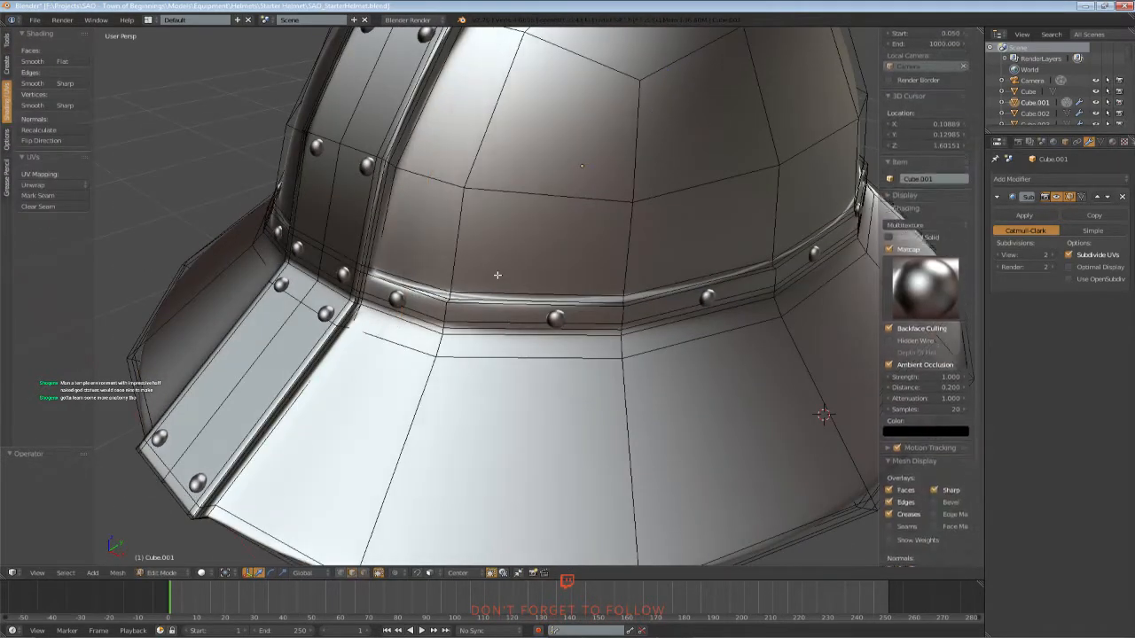
{"action": "key", "text": "Tab"}
{"action": "scroll", "coordinate": [499, 279], "scroll_direction": "down", "scroll_amount": 2}
{"action": "middle_click_drag", "start_coordinate": [498, 279], "coordinate": [549, 263]}
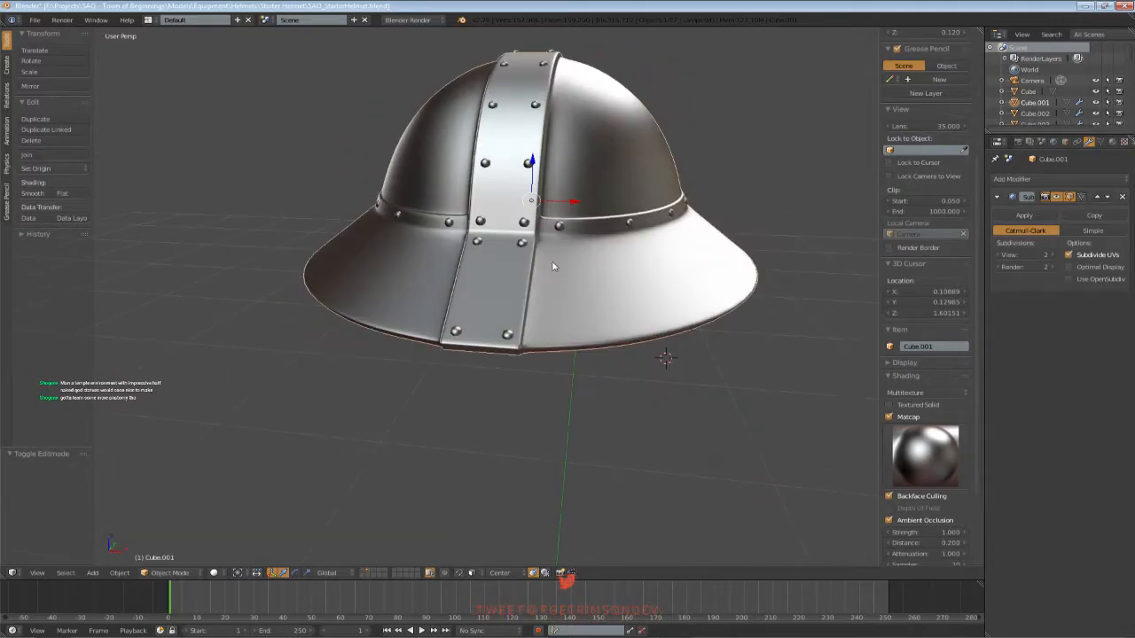
Set the matcap back to dark grey, deselect everything and save the file over the existing version
{"action": "left_click", "coordinate": [939, 466]}
{"action": "left_click", "coordinate": [759, 285]}
{"action": "middle_click_drag", "start_coordinate": [749, 297], "coordinate": [675, 379]}
{"action": "scroll", "coordinate": [603, 359], "scroll_direction": "down", "scroll_amount": 2}
{"action": "key", "text": "a"}
{"action": "key", "text": "ctrl+s"}
{"action": "left_click", "coordinate": [603, 360]}
{"action": "scroll", "coordinate": [627, 377], "scroll_direction": "down", "scroll_amount": 4}
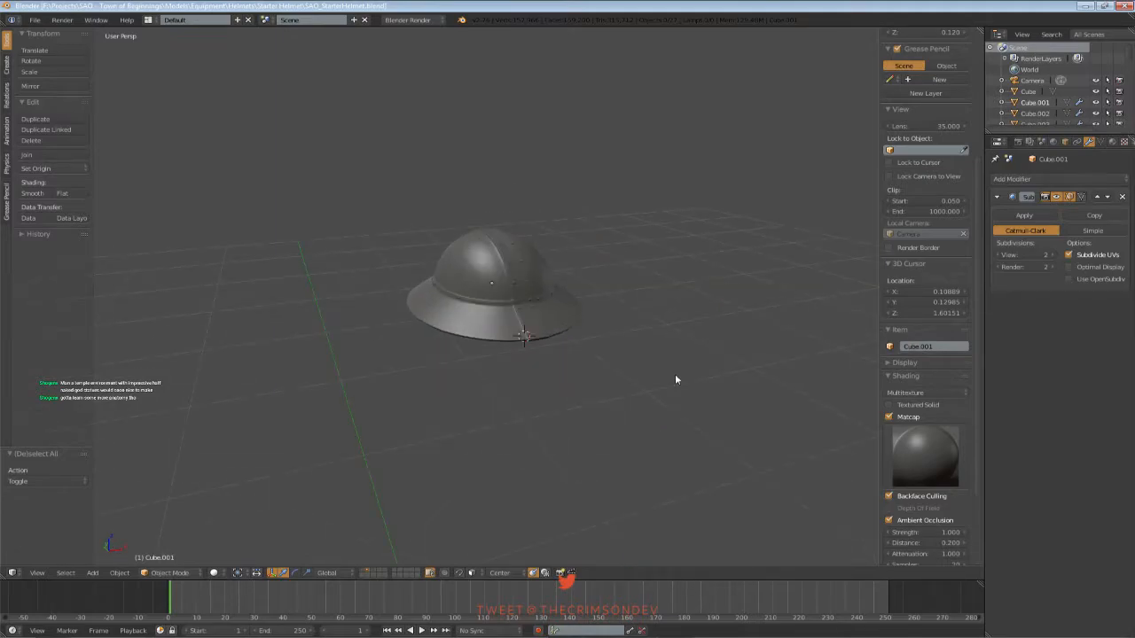
{"action": "middle_click_drag", "start_coordinate": [675, 379], "coordinate": [569, 367]}
{"action": "key", "text": "ctrl+s"}
{"action": "left_click", "coordinate": [603, 387]}
Copy and paste the mannequin head and eyes on layer 1, and move the duplicates about 0.661 along X
{"action": "key", "text": "1"}
{"action": "right_click", "coordinate": [489, 348]}
{"action": "scroll", "coordinate": [488, 348], "scroll_direction": "up", "scroll_amount": 3}
{"action": "middle_click_drag", "start_coordinate": [488, 348], "coordinate": [435, 210]}
{"action": "right_click", "coordinate": [467, 291]}
{"action": "scroll", "coordinate": [436, 286], "scroll_direction": "down", "scroll_amount": 2}
{"action": "scroll", "coordinate": [469, 346], "scroll_direction": "down", "scroll_amount": 2}
{"action": "key", "text": "ctrl+c"}
{"action": "key", "text": "ctrl+v"}
{"action": "left_click_drag", "start_coordinate": [466, 390], "coordinate": [642, 402]}
{"action": "middle_click_drag", "start_coordinate": [642, 404], "coordinate": [520, 251]}
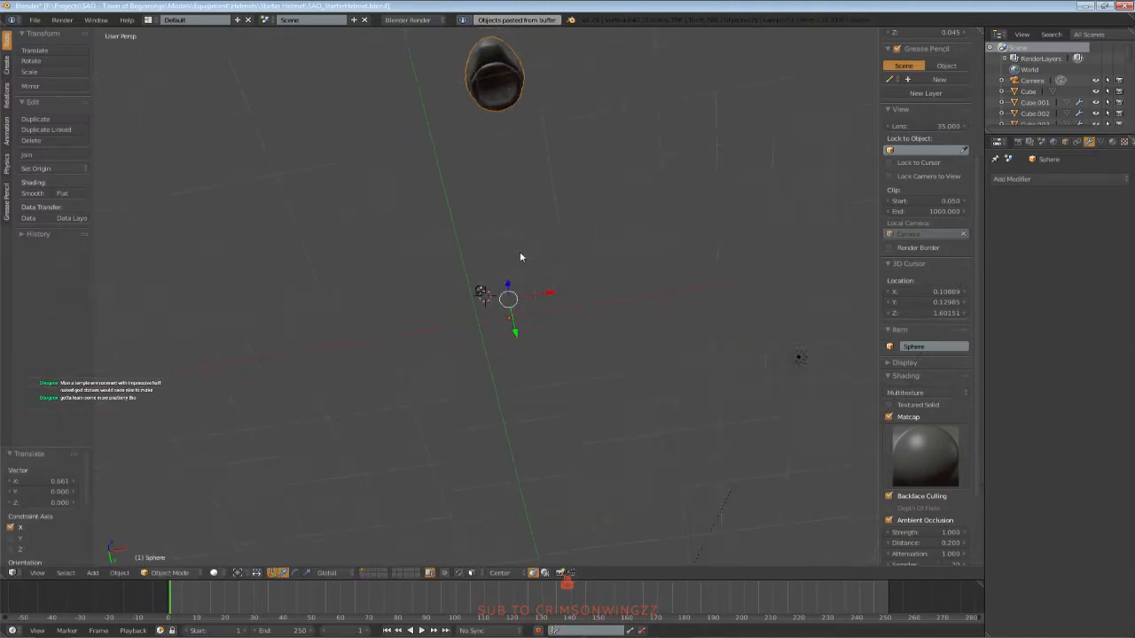
Select the duplicated mannequin head and scale it down by a factor of about 0.198 in front view
{"action": "right_click", "coordinate": [517, 67]}
{"action": "middle_click_drag", "start_coordinate": [516, 67], "coordinate": [583, 253]}
{"action": "key", "text": "KP_1"}
{"action": "key", "text": "s"}
{"action": "left_click", "coordinate": [548, 341]}
{"action": "key", "text": "s"}
{"action": "left_click", "coordinate": [703, 292]}
{"action": "scroll", "coordinate": [709, 284], "scroll_direction": "up", "scroll_amount": 2}
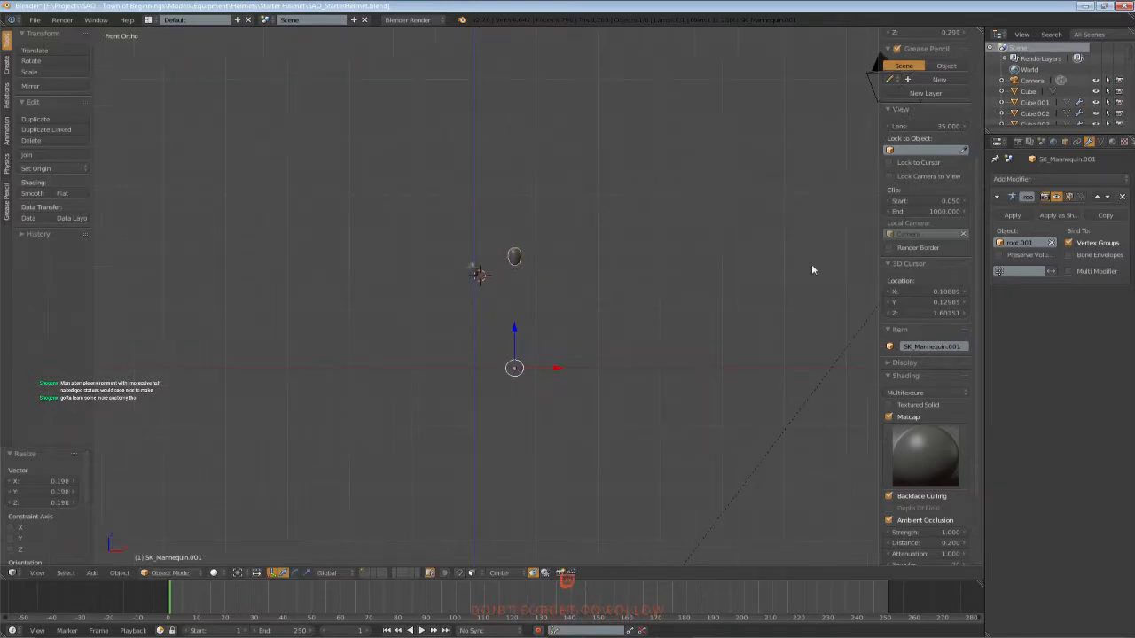
Set the duplicated mannequin head's scale to 0.01 on the X, Y and Z axes
{"action": "scroll", "coordinate": [946, 252], "scroll_direction": "up", "scroll_amount": 5}
{"action": "scroll", "coordinate": [786, 254], "scroll_direction": "up", "scroll_amount": 1}
{"action": "left_click", "coordinate": [922, 163]}
{"action": "type", "text": "0.0"}
{"action": "key", "text": "Return"}
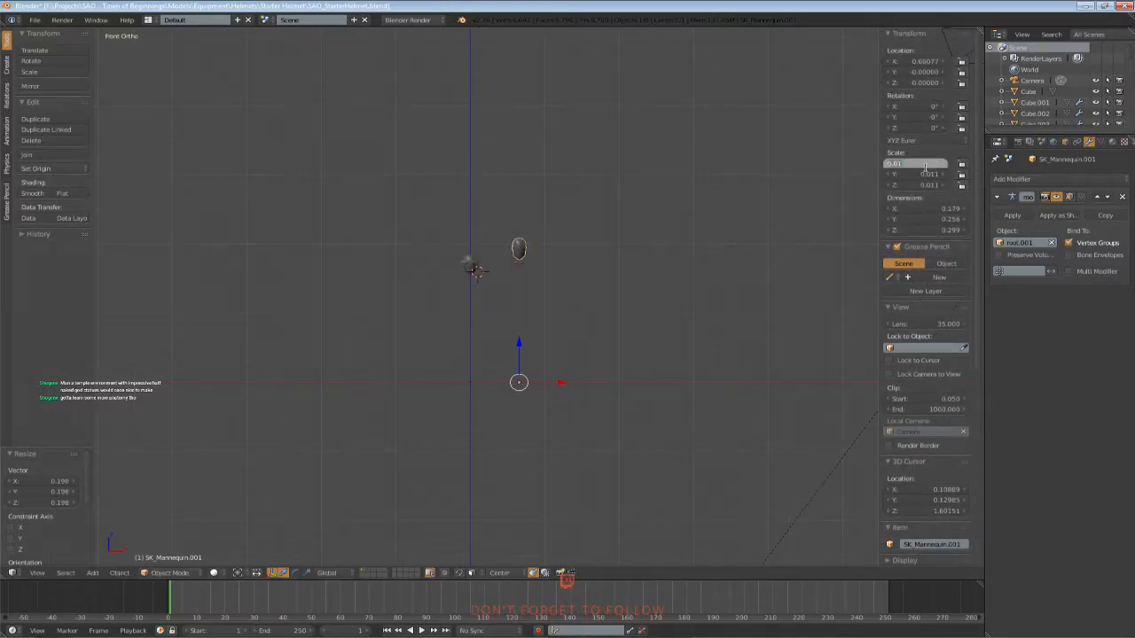
{"action": "left_click", "coordinate": [924, 174]}
{"action": "type", "text": "0.01"}
{"action": "key", "text": "Return"}
{"action": "left_click", "coordinate": [927, 184]}
{"action": "type", "text": "0.01"}
{"action": "key", "text": "Return"}
{"action": "scroll", "coordinate": [812, 274], "scroll_direction": "up", "scroll_amount": 1}
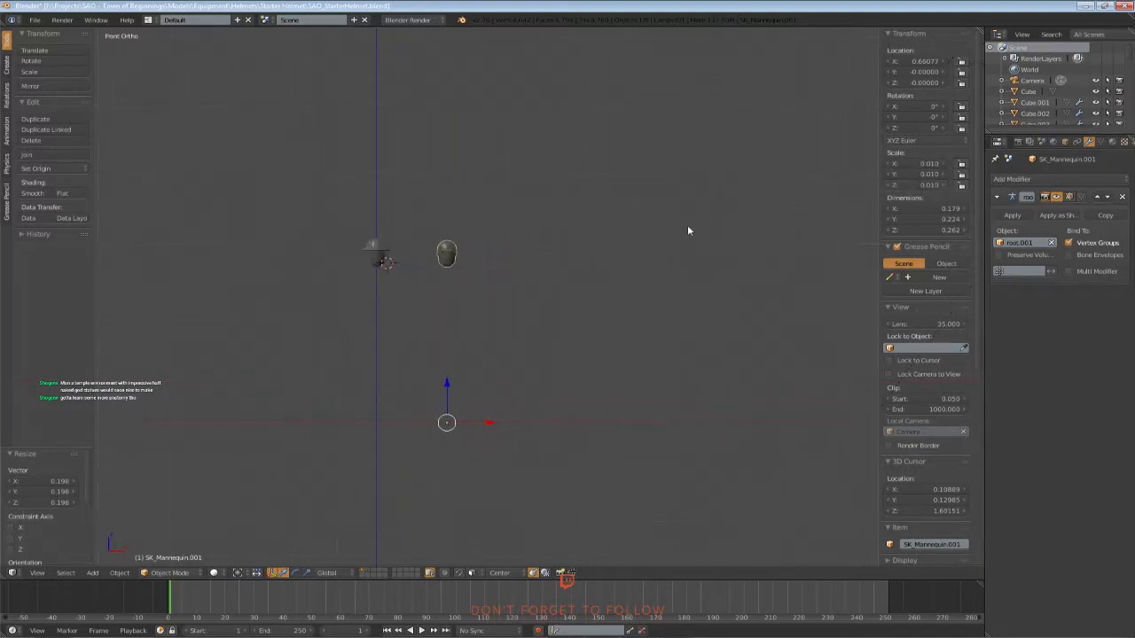
{"action": "scroll", "coordinate": [431, 215], "scroll_direction": "up", "scroll_amount": 6}
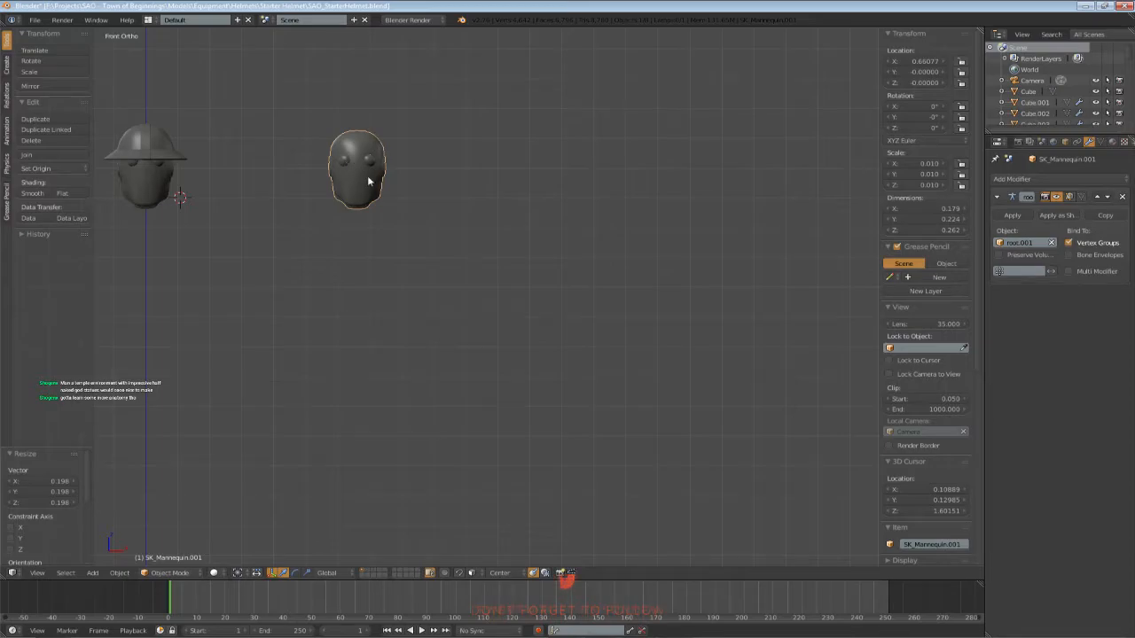
Remove the root armature modifier from the duplicated head, deselect everything and save the file
{"action": "left_click", "coordinate": [1121, 196]}
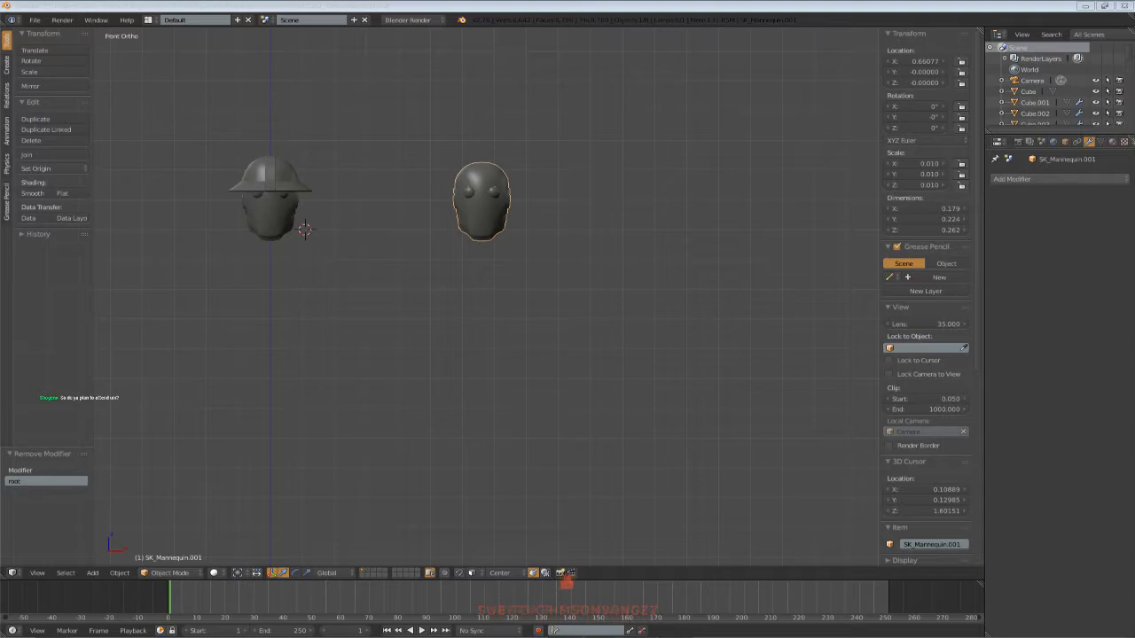
{"action": "middle_click_drag", "start_coordinate": [621, 284], "coordinate": [614, 348]}
{"action": "key", "text": "KP_1"}
{"action": "key", "text": "ctrl+s"}
{"action": "left_click", "coordinate": [506, 371]}
{"action": "key", "text": "a"}
{"action": "key", "text": "ctrl+s"}
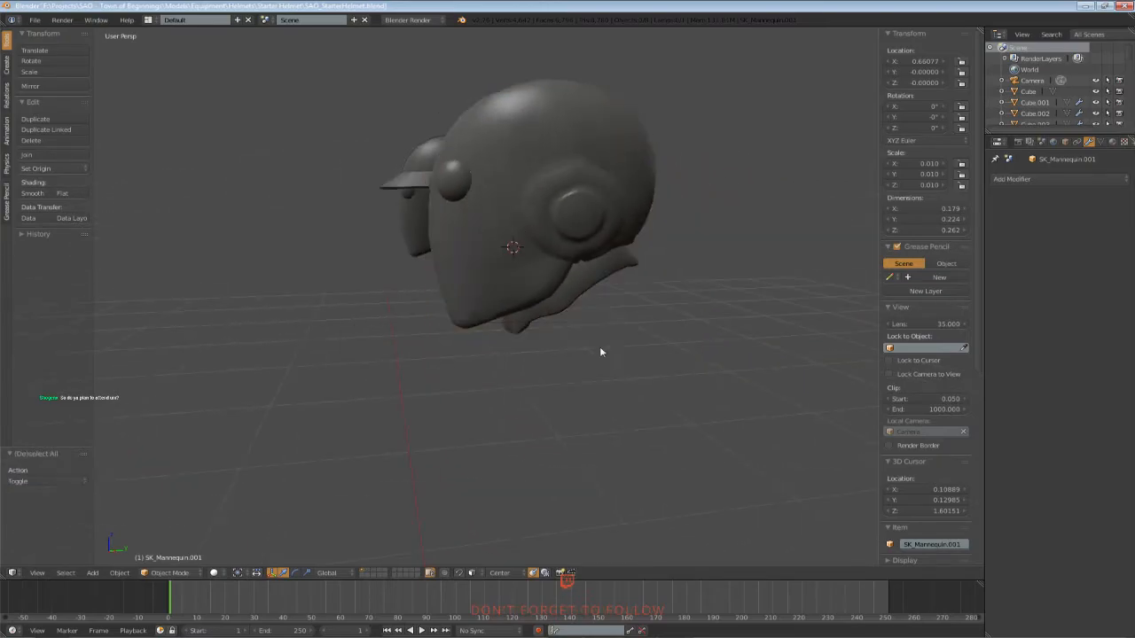
Examine the duplicated head and the low-poly helmet in solid and wireframe shading, and look over the objects on layers 2 and 1
{"action": "left_click", "coordinate": [612, 348]}
{"action": "key", "text": "Tab"}
{"action": "middle_click_drag", "start_coordinate": [554, 275], "coordinate": [599, 295]}
{"action": "key", "text": "Tab"}
{"action": "key", "text": "z"}
{"action": "right_click", "coordinate": [514, 276]}
{"action": "key", "text": "z"}
{"action": "mouse_move", "coordinate": [514, 279]}
{"action": "middle_mouse_down"}
{"action": "mouse_move", "coordinate": [564, 329]}
{"action": "mouse_move", "coordinate": [441, 346]}
{"action": "mouse_move", "coordinate": [550, 283]}
{"action": "mouse_move", "coordinate": [526, 334]}
{"action": "middle_mouse_up"}
{"action": "key", "text": "a"}
{"action": "left_click", "coordinate": [469, 283]}
{"action": "right_click", "coordinate": [469, 283]}
{"action": "middle_click_drag", "start_coordinate": [471, 302], "coordinate": [487, 355]}
{"action": "scroll", "coordinate": [529, 388], "scroll_direction": "up", "scroll_amount": 4}
{"action": "key", "text": "2"}
{"action": "scroll", "coordinate": [488, 355], "scroll_direction": "down", "scroll_amount": 3}
{"action": "key", "text": "1"}
{"action": "middle_click_drag", "start_coordinate": [479, 489], "coordinate": [411, 410]}
{"action": "scroll", "coordinate": [412, 406], "scroll_direction": "down", "scroll_amount": 2}
Save the file and check the helmet and both mannequin heads from several angles and on layer 2
{"action": "middle_click_drag", "start_coordinate": [519, 356], "coordinate": [610, 365]}
{"action": "key", "text": "ctrl+s"}
{"action": "left_click", "coordinate": [609, 369]}
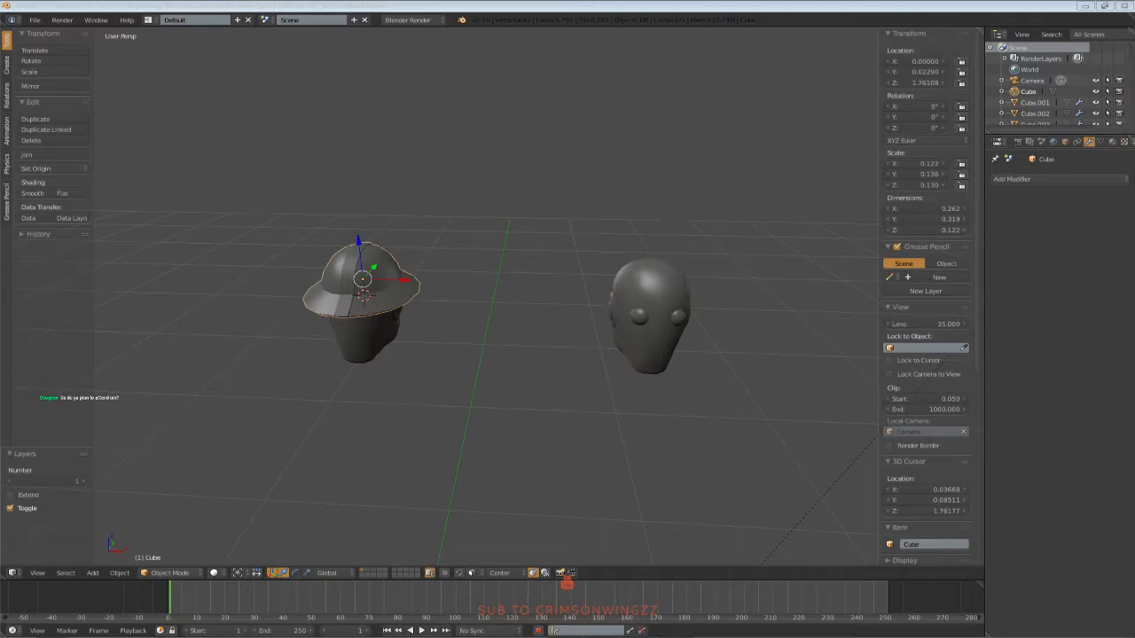
{"action": "middle_click_drag", "start_coordinate": [645, 316], "coordinate": [651, 322]}
{"action": "key", "text": "ctrl+s"}
{"action": "left_click", "coordinate": [651, 324]}
{"action": "middle_click_drag", "start_coordinate": [707, 344], "coordinate": [613, 275]}
{"action": "key", "text": "ctrl+s"}
{"action": "left_click", "coordinate": [503, 360]}
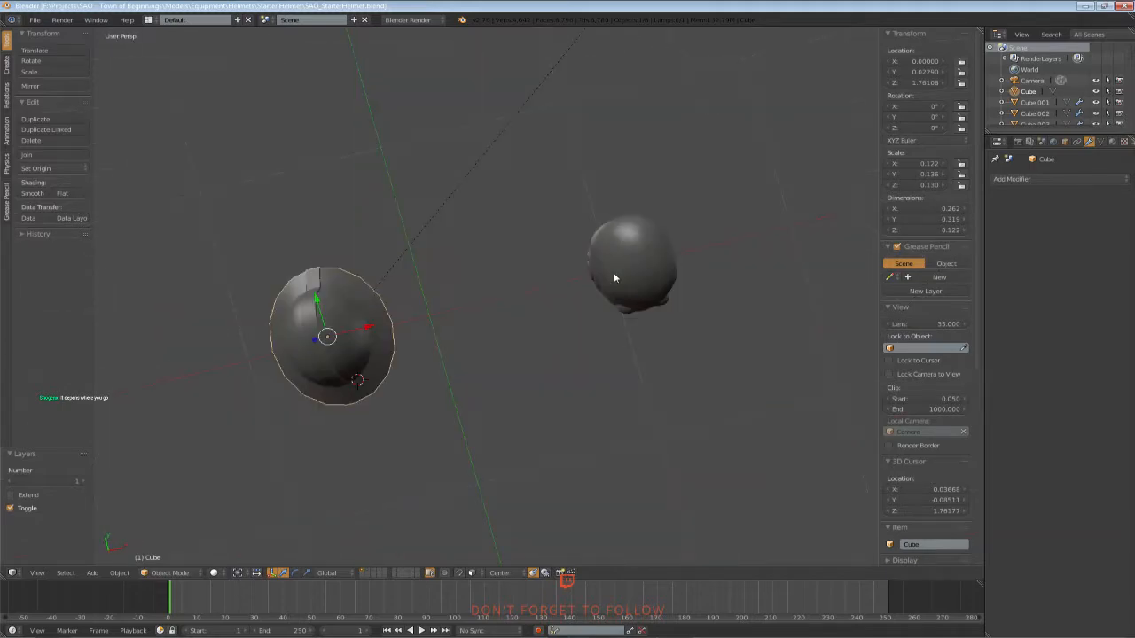
{"action": "key", "text": "KP_7"}
{"action": "key", "text": "ctrl+s"}
{"action": "middle_click_drag", "start_coordinate": [522, 357], "coordinate": [488, 283]}
{"action": "left_click", "coordinate": [528, 291]}
{"action": "key", "text": "2"}
{"action": "key", "text": "1"}
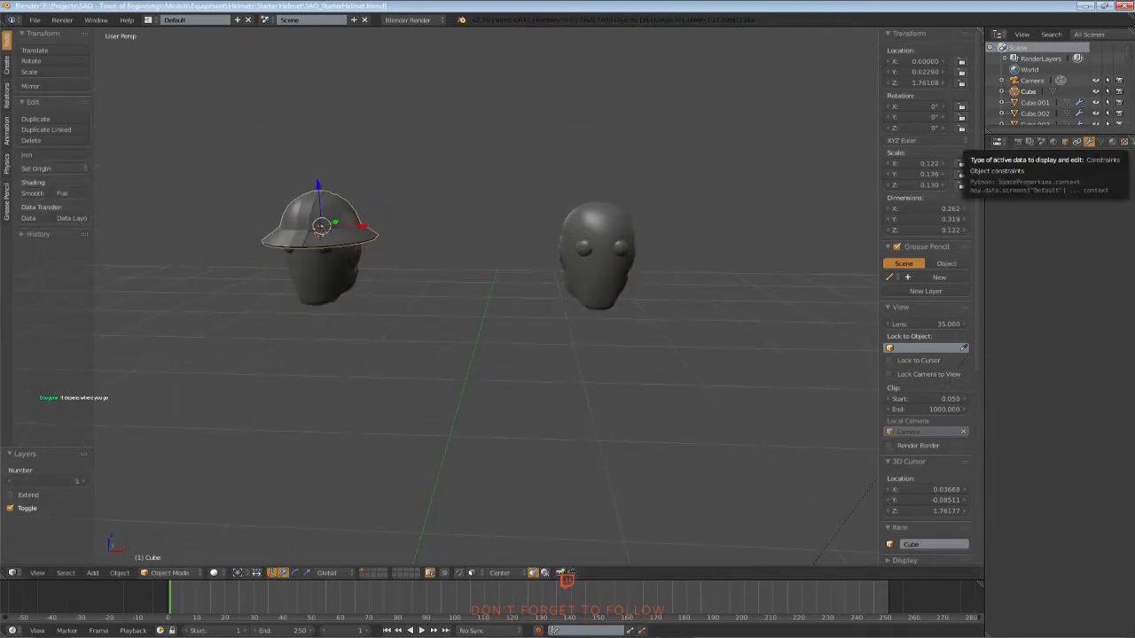
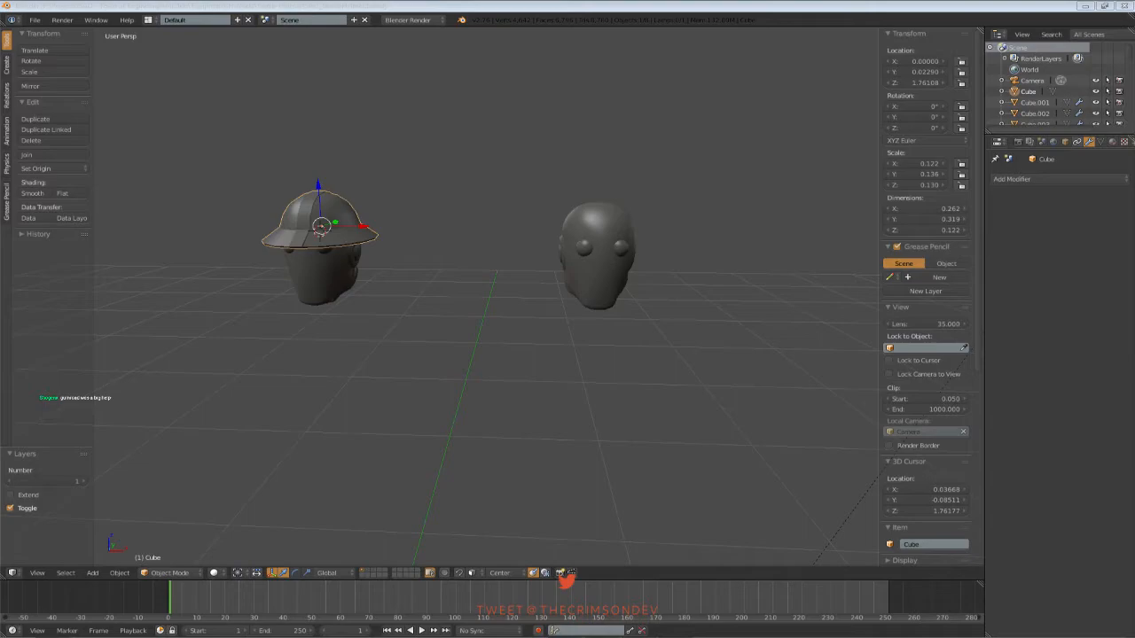
Select the duplicated mannequin head and snap the 3D cursor to its origin
{"action": "middle_click_drag", "start_coordinate": [781, 211], "coordinate": [557, 239]}
{"action": "key", "text": "a"}
{"action": "right_click", "coordinate": [557, 240]}
{"action": "middle_click_drag", "start_coordinate": [606, 333], "coordinate": [555, 310]}
{"action": "key", "text": "space"}
{"action": "type", "text": "cursor"}
{"action": "key", "text": "Down"}
{"action": "key", "text": "Return"}
Edit the duplicated head's mesh and select the loop running down the middle of its face
{"action": "key", "text": "Tab"}
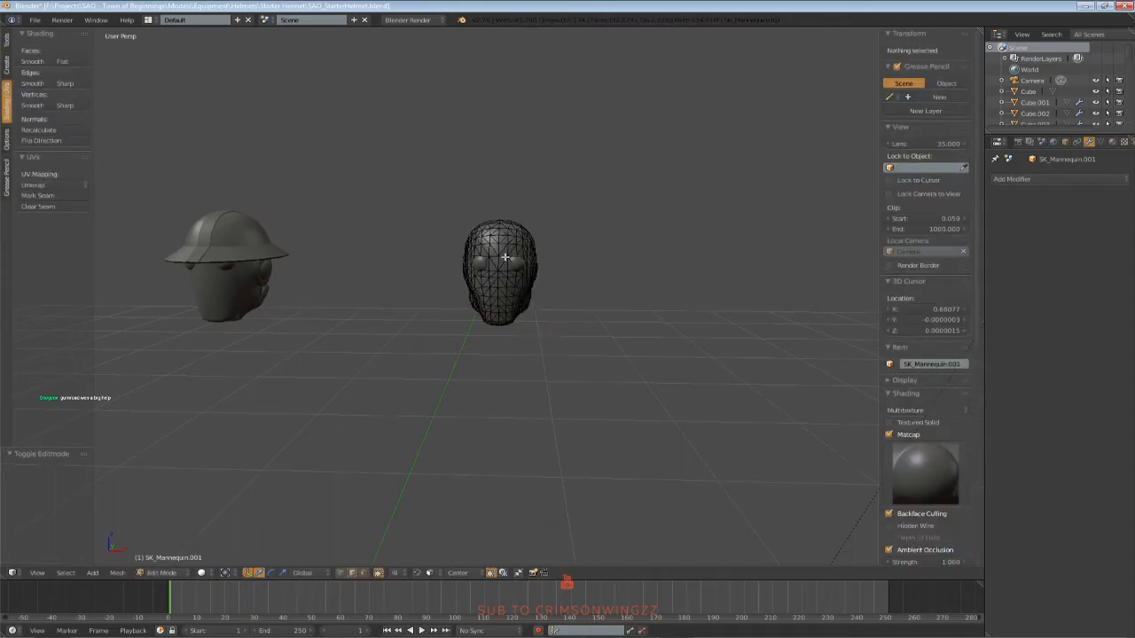
{"action": "key", "text": "a"}
{"action": "right_click", "coordinate": [501, 245]}
{"action": "key", "text": "a"}
{"action": "right_click", "coordinate": [500, 248], "text": "alt"}
{"action": "middle_click_drag", "start_coordinate": [512, 268], "coordinate": [507, 284], "text": "shift"}
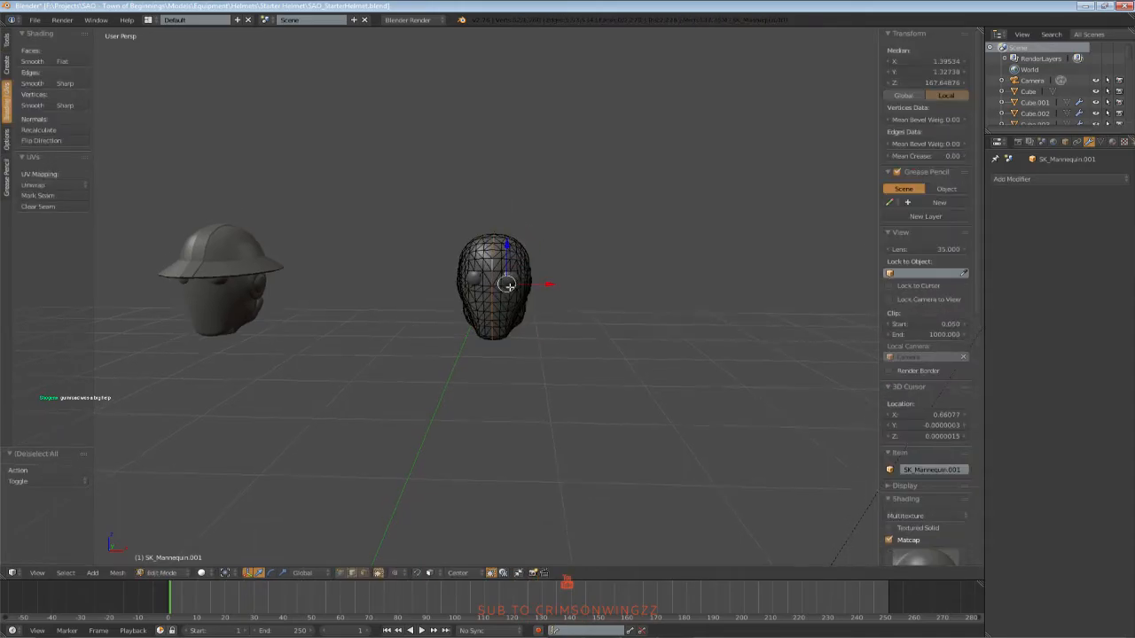
{"action": "scroll", "coordinate": [509, 286], "scroll_direction": "up", "scroll_amount": 2}
{"action": "key", "text": "space"}
{"action": "type", "text": "c"}
{"action": "key", "text": "Escape"}
{"action": "mouse_move", "coordinate": [485, 321]}
{"action": "middle_mouse_down"}
{"action": "mouse_move", "coordinate": [220, 327]}
{"action": "mouse_move", "coordinate": [207, 357]}
{"action": "middle_mouse_up"}
{"action": "key", "text": "z"}
{"action": "key", "text": "z"}
{"action": "middle_click_drag", "start_coordinate": [393, 393], "coordinate": [481, 329]}
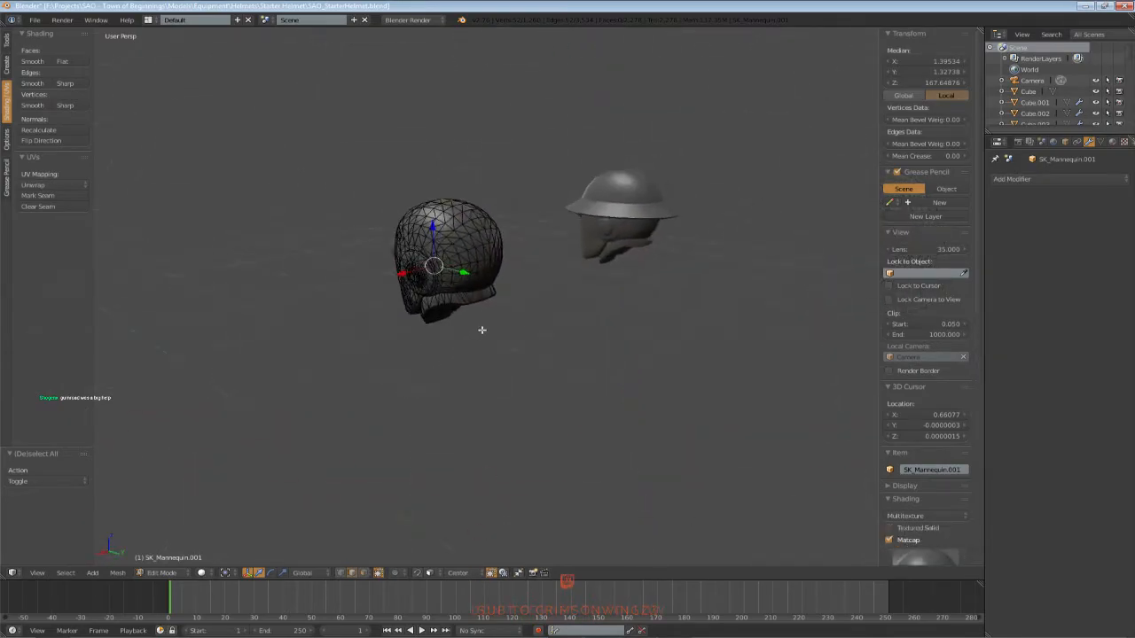
Narrow the selection to the vertices on the head's centre line using a wireframe top view
{"action": "key", "text": "KP_7"}
{"action": "key", "text": "z"}
{"action": "scroll", "coordinate": [574, 355], "scroll_direction": "up", "scroll_amount": 2}
{"action": "key", "text": "b"}
{"action": "mouse_move", "coordinate": [655, 151]}
{"action": "left_mouse_down"}
{"action": "mouse_move", "coordinate": [529, 357]}
{"action": "mouse_move", "coordinate": [516, 409]}
{"action": "left_mouse_up"}
{"action": "key", "text": "z"}
{"action": "middle_click_drag", "start_coordinate": [537, 380], "coordinate": [529, 329]}
Snap the 3D cursor to the selected centre-line vertices, leave mesh editing and save the file
{"action": "key", "text": "space"}
{"action": "type", "text": "crusor"}
{"action": "key", "text": "BackSpace"}
{"action": "key", "text": "BackSpace"}
{"action": "key", "text": "BackSpace"}
{"action": "key", "text": "BackSpace"}
{"action": "key", "text": "BackSpace"}
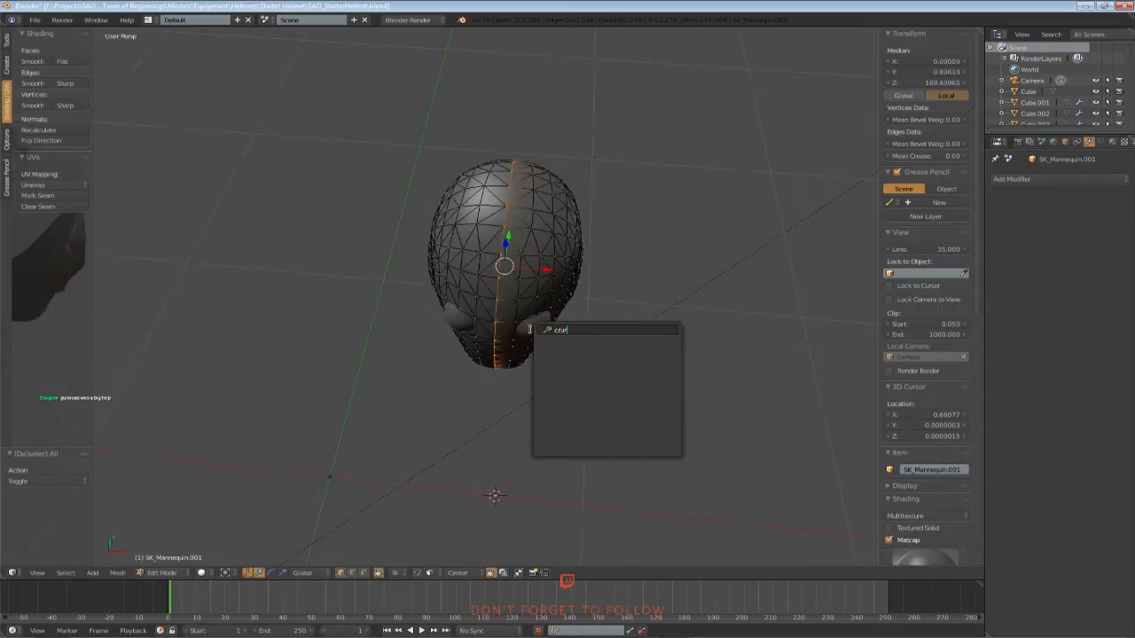
{"action": "type", "text": "ursor"}
{"action": "key", "text": "Down"}
{"action": "key", "text": "Down"}
{"action": "key", "text": "Down"}
{"action": "key", "text": "Down"}
{"action": "key", "text": "Return"}
{"action": "key", "text": "Tab"}
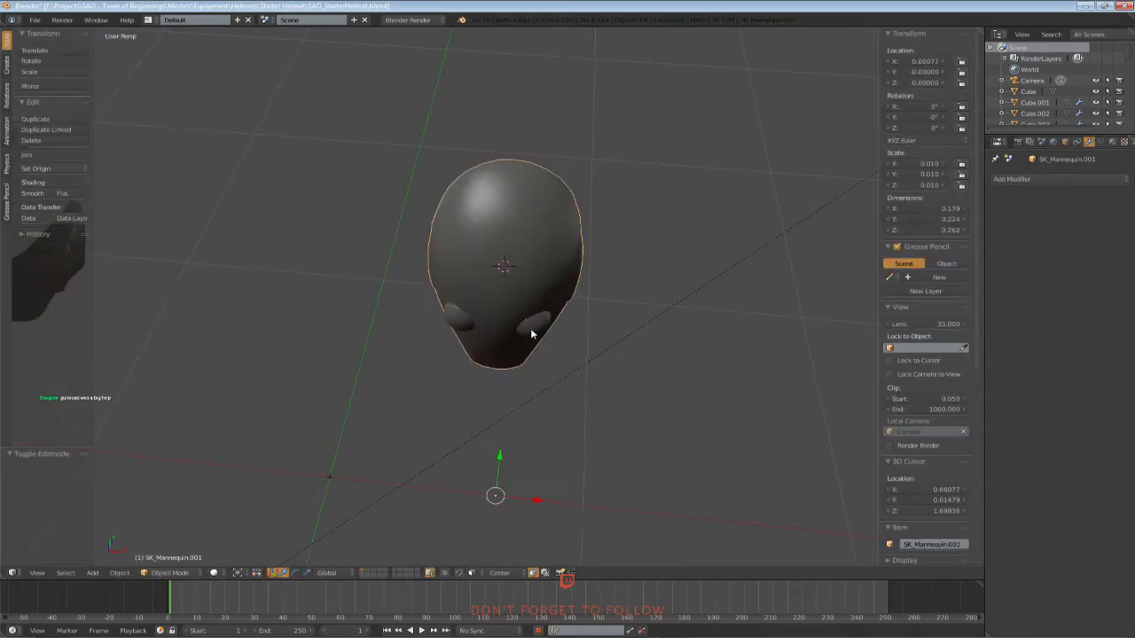
{"action": "scroll", "coordinate": [521, 346], "scroll_direction": "down", "scroll_amount": 2}
{"action": "key", "text": "ctrl+s"}
{"action": "middle_click_drag", "start_coordinate": [519, 356], "coordinate": [475, 324]}
{"action": "left_click", "coordinate": [485, 309]}
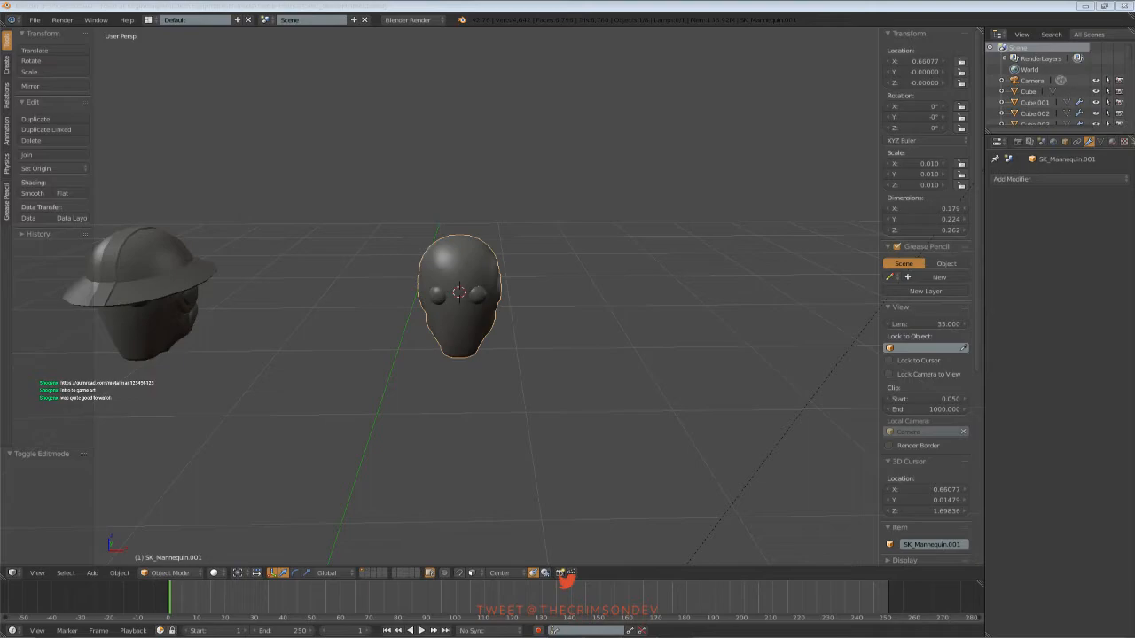
Deselect everything and add a cube at the 3D cursor inside the duplicated head
{"action": "middle_click_drag", "start_coordinate": [481, 343], "coordinate": [470, 321]}
{"action": "key", "text": "a"}
{"action": "key", "text": "space"}
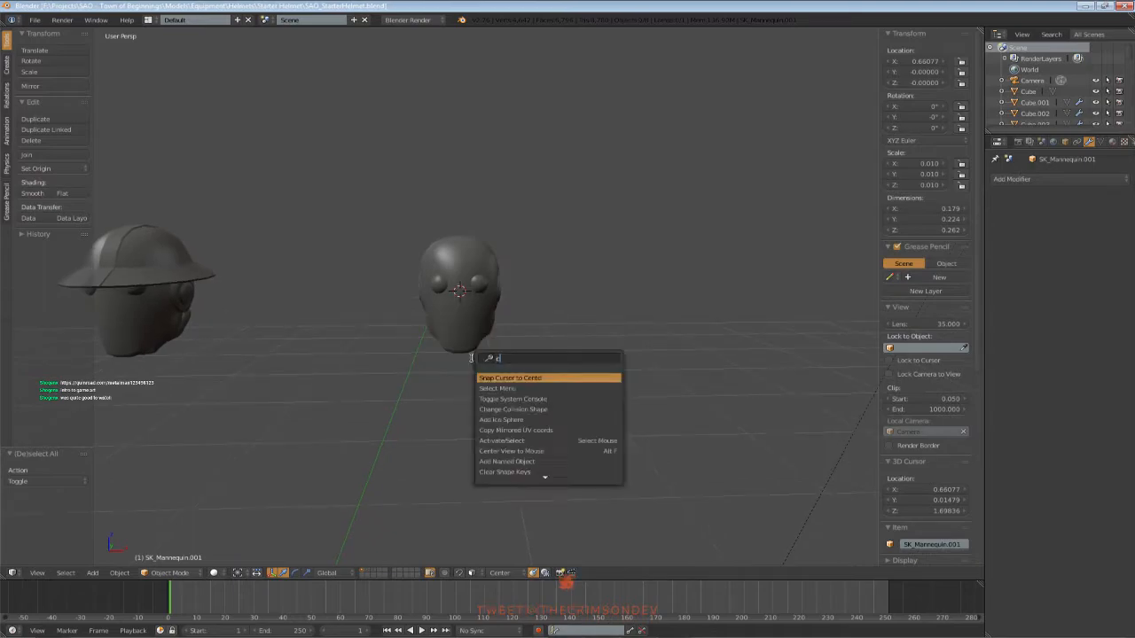
{"action": "type", "text": "sphe"}
{"action": "key", "text": "BackSpace"}
{"action": "key", "text": "BackSpace"}
{"action": "key", "text": "BackSpace"}
{"action": "key", "text": "BackSpace"}
{"action": "type", "text": "cube"}
{"action": "key", "text": "Return"}
Scale the new cube down to about 0.193 on each side so it surrounds the duplicated head
{"action": "key", "text": "s"}
{"action": "left_click", "coordinate": [534, 328]}
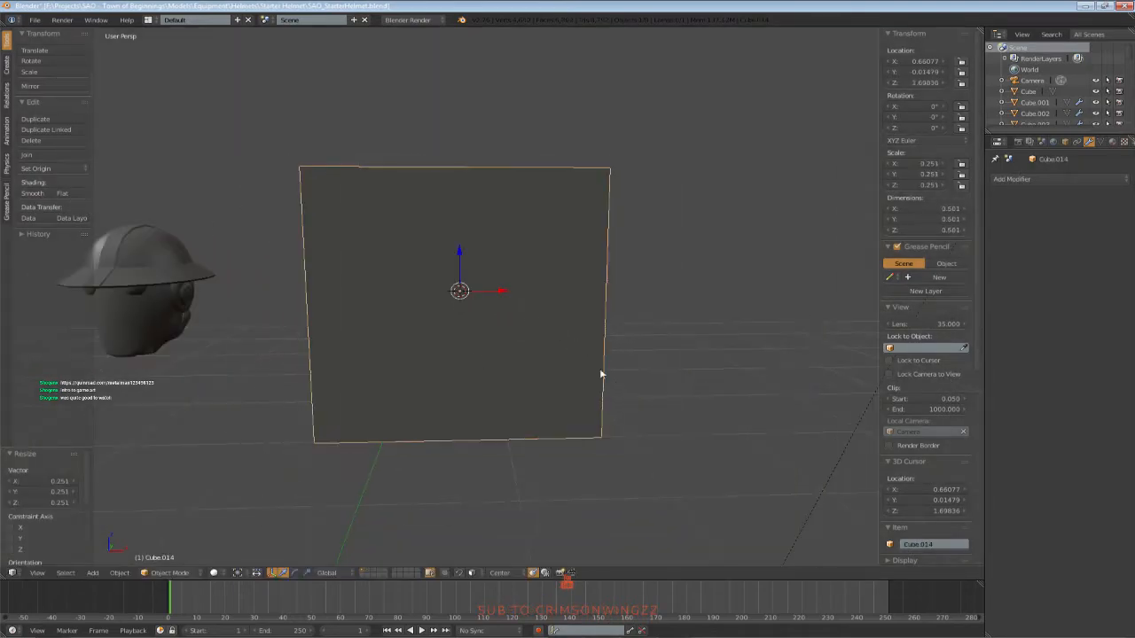
{"action": "key", "text": "s"}
{"action": "left_click", "coordinate": [494, 328]}
{"action": "key", "text": "s"}
{"action": "left_click", "coordinate": [514, 337]}
{"action": "middle_click_drag", "start_coordinate": [514, 336], "coordinate": [511, 419]}
{"action": "key", "text": "KP_7"}
{"action": "key", "text": "z"}
{"action": "key", "text": "KP_Decimal"}
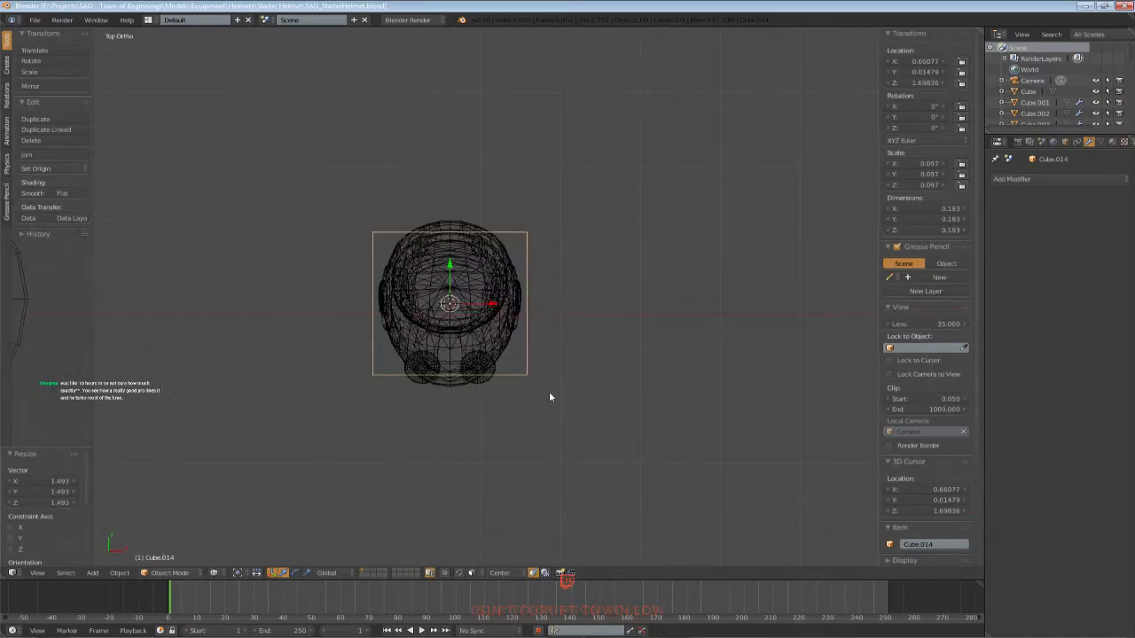
Try to scale the cube along Y in top view to match the head's depth, and undo it
{"action": "key", "text": "s"}
{"action": "key", "text": "y"}
{"action": "left_click", "coordinate": [681, 365]}
{"action": "key", "text": "z"}
{"action": "middle_click_drag", "start_coordinate": [632, 385], "coordinate": [641, 340]}
{"action": "key", "text": "ctrl+z"}
Save the file with the cube around the duplicated head
{"action": "key", "text": "ctrl+s"}
{"action": "left_click", "coordinate": [614, 336]}
{"action": "left_click", "coordinate": [1046, 179]}
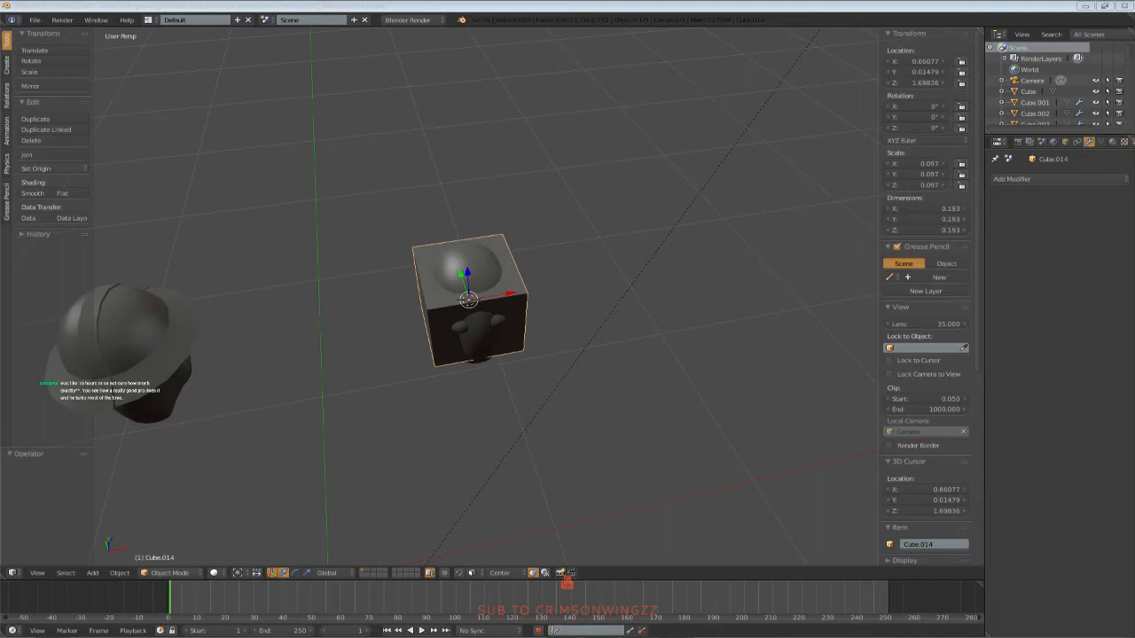
Add a Catmull-Clark Subdivision Surface modifier with 2 view subdivisions to the cube and apply it
{"action": "middle_click_drag", "start_coordinate": [546, 342], "coordinate": [613, 330]}
{"action": "key", "text": "Tab"}
{"action": "middle_click_drag", "start_coordinate": [513, 301], "coordinate": [461, 372]}
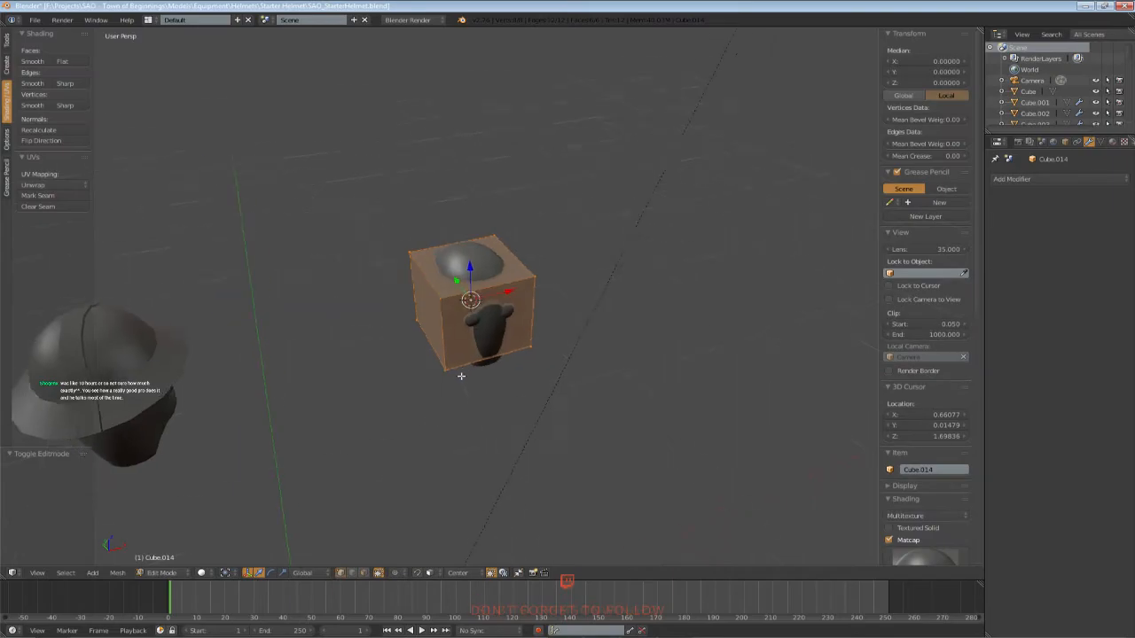
{"action": "key", "text": "Tab"}
{"action": "left_click", "coordinate": [1049, 178]}
{"action": "left_click", "coordinate": [907, 350]}
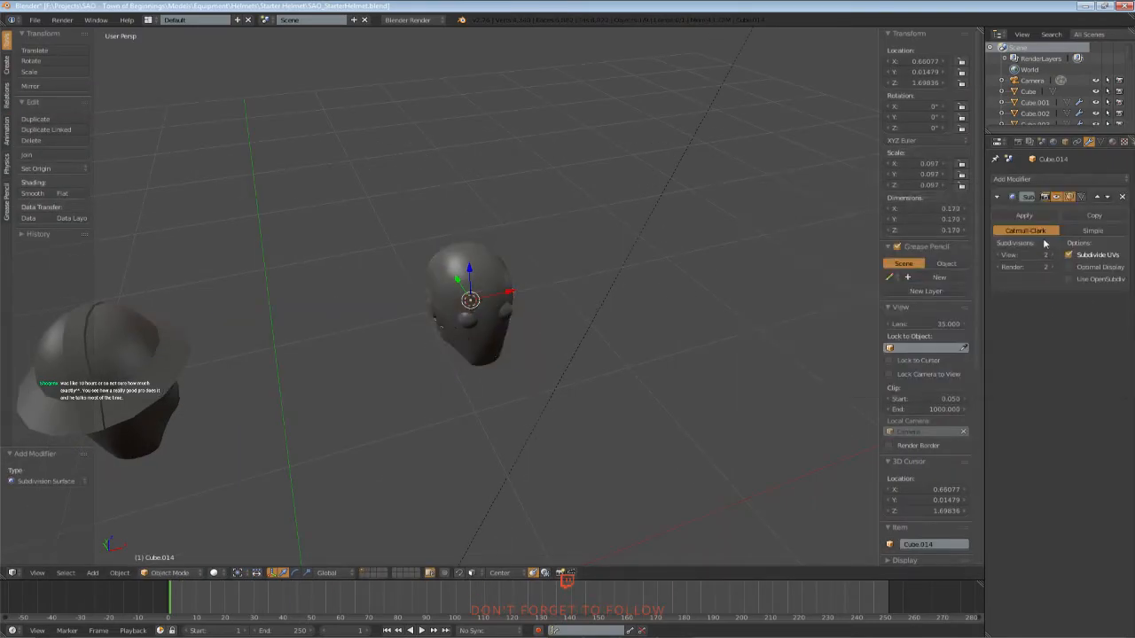
{"action": "left_click", "coordinate": [1024, 215]}
Apply To Sphere with a factor of 1 to the whole subdivided cube mesh
{"action": "key", "text": "Tab"}
{"action": "key", "text": "space"}
{"action": "type", "text": "to sphere"}
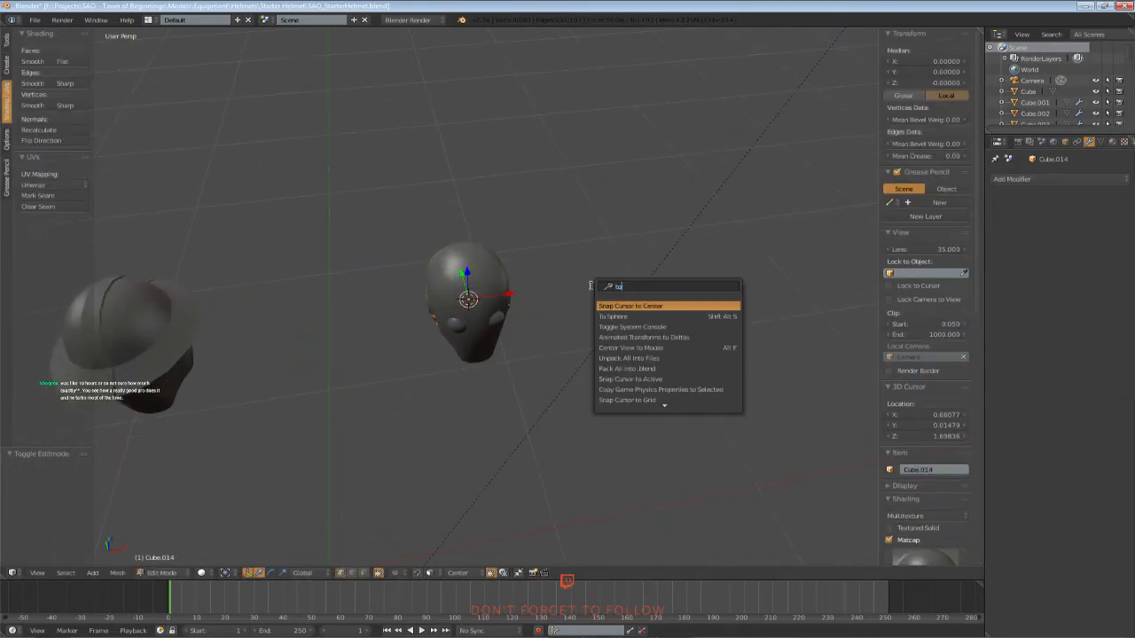
{"action": "key", "text": "Return"}
{"action": "left_click", "coordinate": [667, 283]}
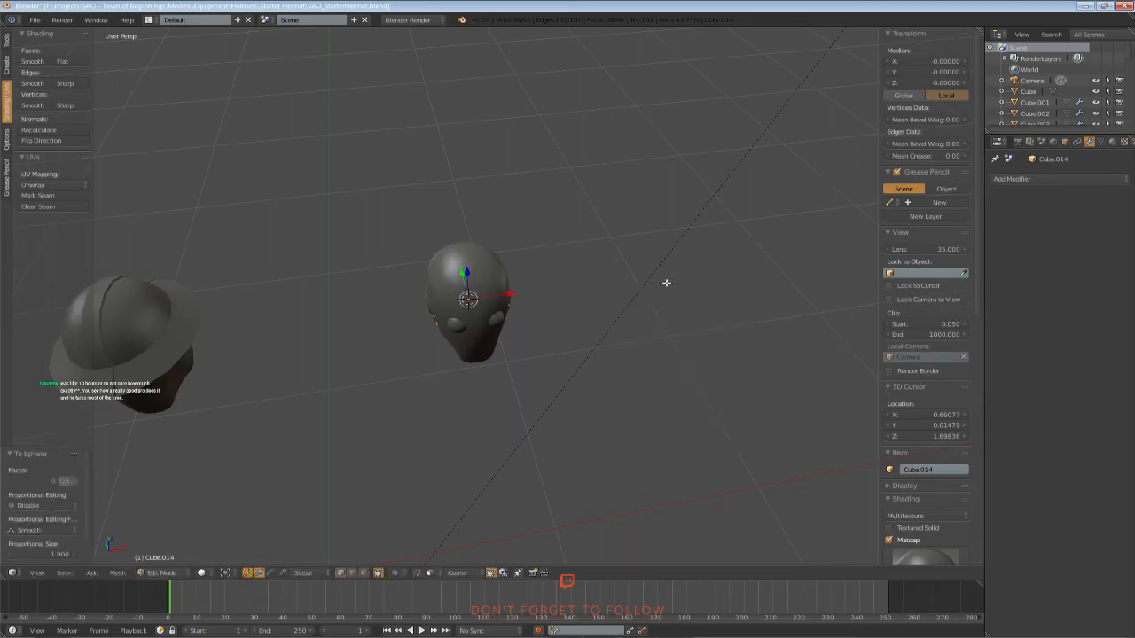
{"action": "left_click", "coordinate": [32, 481]}
{"action": "type", "text": "1"}
{"action": "key", "text": "Return"}
{"action": "middle_click_drag", "start_coordinate": [505, 372], "coordinate": [531, 306]}
Move the sphere straight up over the top of the duplicated head, to about Z 1.768
{"action": "key", "text": "Tab"}
{"action": "left_click_drag", "start_coordinate": [480, 263], "coordinate": [467, 218]}
{"action": "key", "text": "KP_1"}
{"action": "key", "text": "z"}
Scale the sphere by about 1.372 along Y and about 1.156 along X in top view to fit around the head
{"action": "key", "text": "KP_7"}
{"action": "key", "text": "z"}
{"action": "key", "text": "s"}
{"action": "key", "text": "y"}
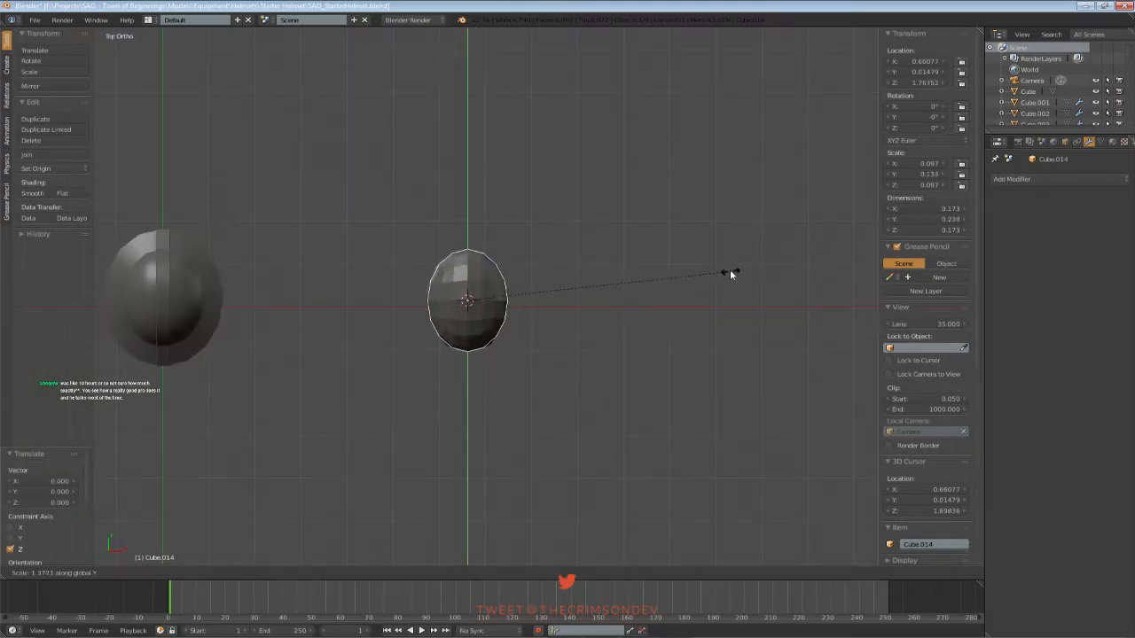
{"action": "left_click", "coordinate": [732, 271]}
{"action": "key", "text": "s"}
{"action": "key", "text": "x"}
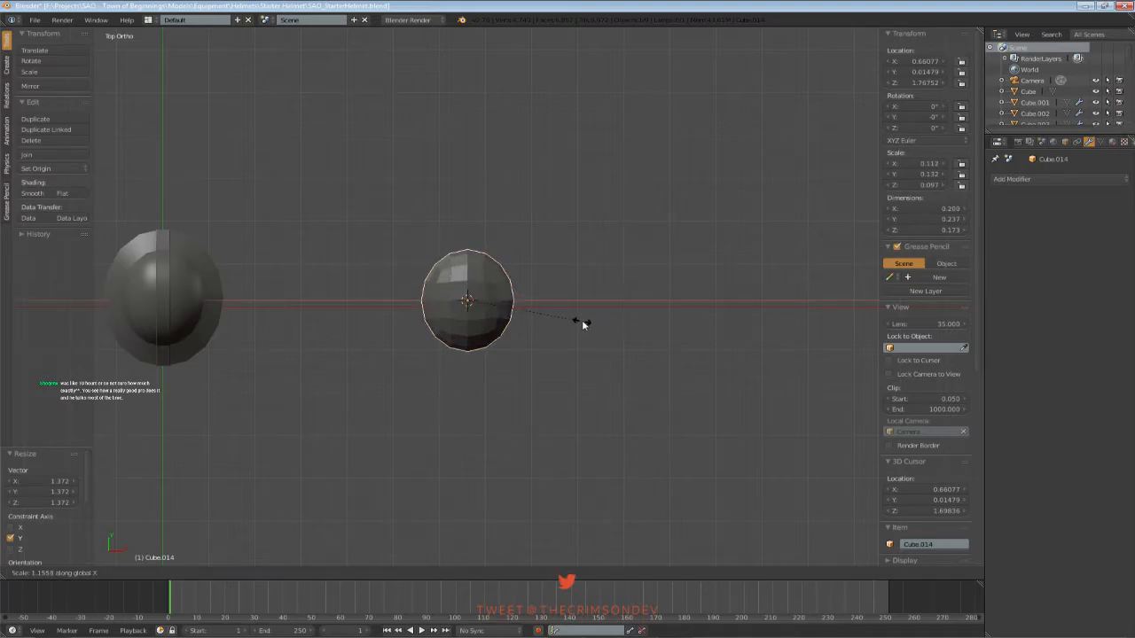
{"action": "left_click", "coordinate": [583, 325]}
{"action": "middle_click_drag", "start_coordinate": [583, 325], "coordinate": [479, 277]}
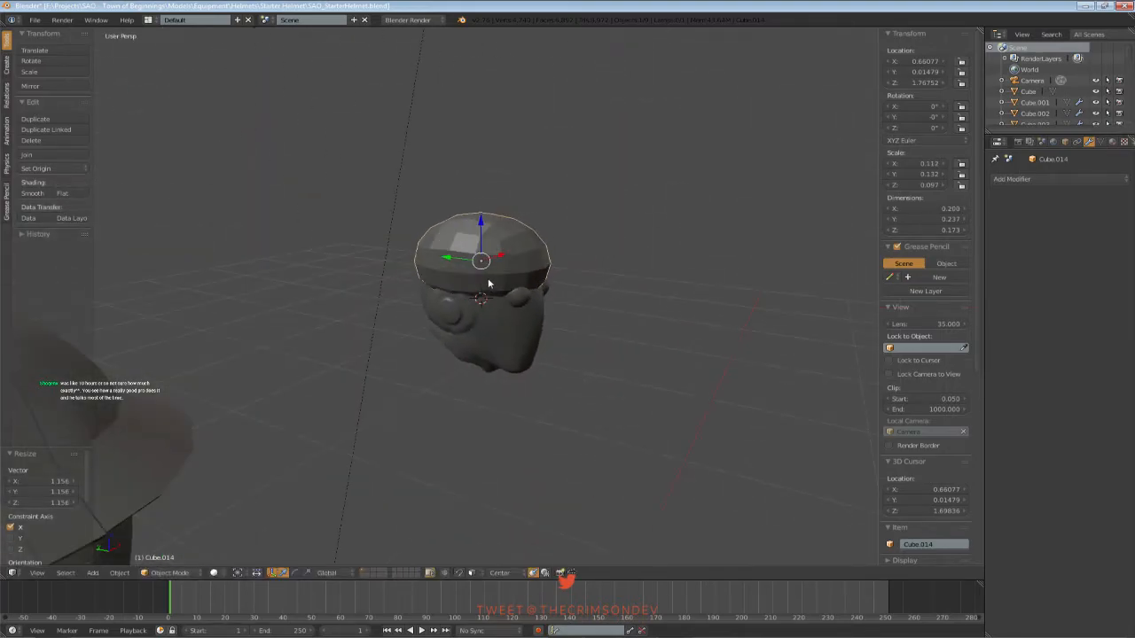
Delete the vertices of the sphere's lower part in front view, leaving a dome over the head
{"action": "key", "text": "Tab"}
{"action": "key", "text": "KP_1"}
{"action": "key", "text": "a"}
{"action": "key", "text": "z"}
{"action": "key", "text": "b"}
{"action": "left_click_drag", "start_coordinate": [356, 249], "coordinate": [657, 370]}
{"action": "key", "text": "x"}
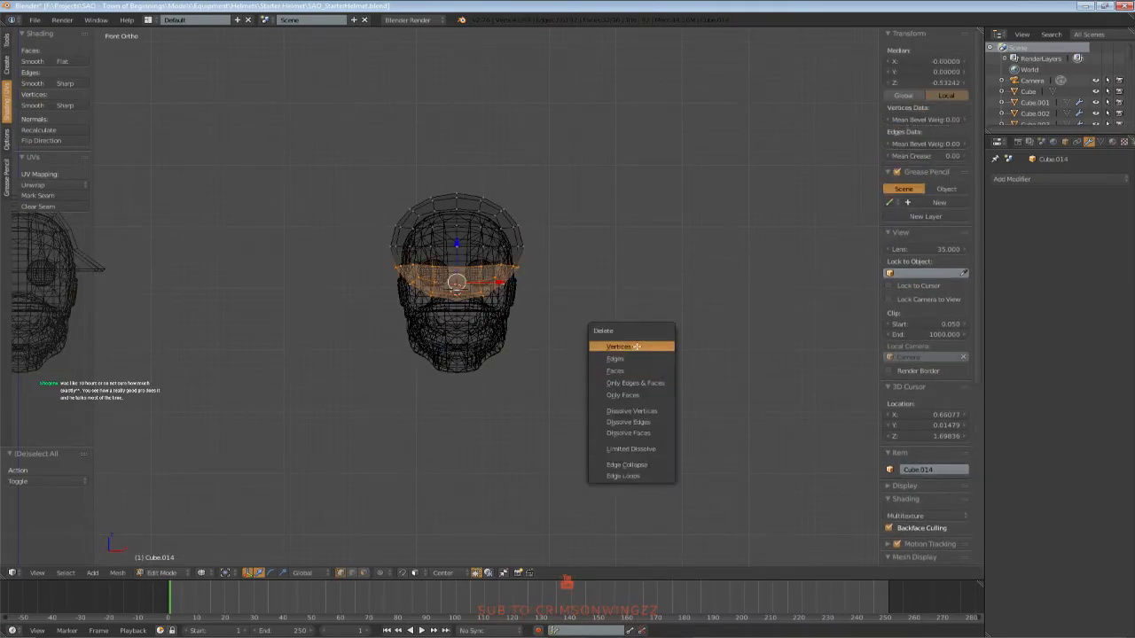
{"action": "left_click", "coordinate": [636, 345]}
{"action": "key", "text": "z"}
{"action": "key", "text": "Tab"}
{"action": "middle_click_drag", "start_coordinate": [527, 319], "coordinate": [501, 308]}
Close the deletion of the dome's lower vertices, return to solid shading and clear the mesh selection
{"action": "left_click", "coordinate": [618, 297]}
{"action": "middle_click_drag", "start_coordinate": [618, 297], "coordinate": [650, 317]}
{"action": "key", "text": "Tab"}
{"action": "key", "text": "a"}
{"action": "key", "text": "a"}
{"action": "middle_click_drag", "start_coordinate": [515, 287], "coordinate": [542, 310]}
{"action": "scroll", "coordinate": [446, 334], "scroll_direction": "up", "scroll_amount": 2}
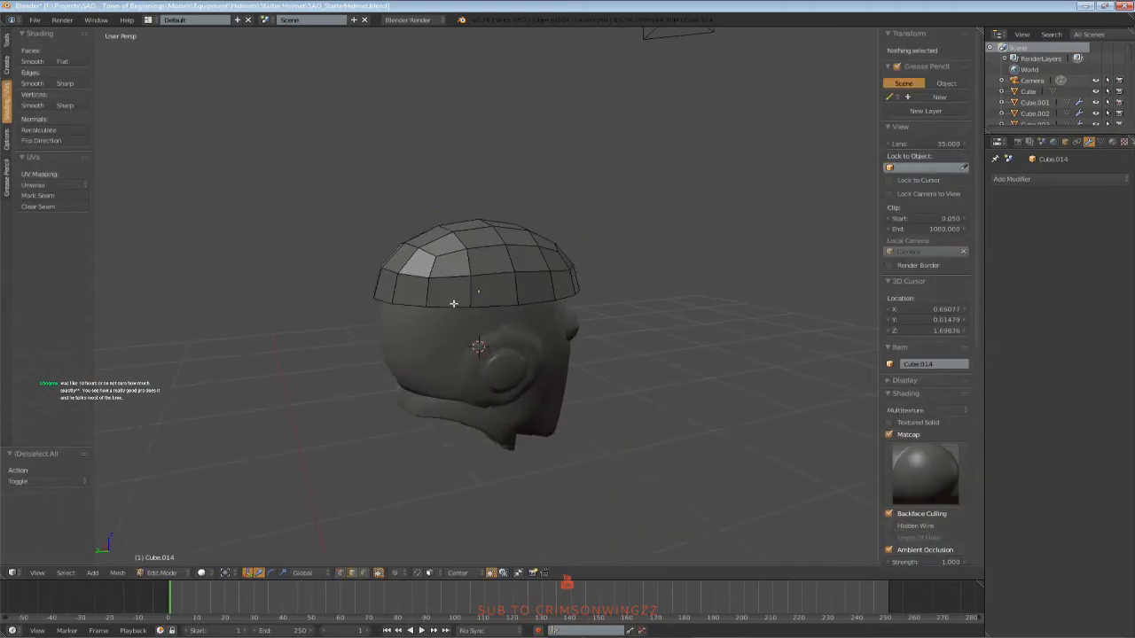
Extrude the dome's rear and side rim edges down to about ear level to form a neck guard
{"action": "right_click", "coordinate": [494, 307]}
{"action": "right_click", "coordinate": [450, 306], "text": "shift"}
{"action": "right_click", "coordinate": [410, 306], "text": "shift"}
{"action": "middle_click_drag", "start_coordinate": [410, 309], "coordinate": [543, 359]}
{"action": "right_click", "coordinate": [459, 317], "text": "shift"}
{"action": "right_click", "coordinate": [517, 288], "text": "shift"}
{"action": "right_click", "coordinate": [541, 354], "text": "shift"}
{"action": "middle_click_drag", "start_coordinate": [621, 349], "coordinate": [610, 295]}
{"action": "left_click_drag", "start_coordinate": [555, 243], "coordinate": [551, 313]}
{"action": "left_click_drag", "start_coordinate": [600, 351], "coordinate": [605, 352]}
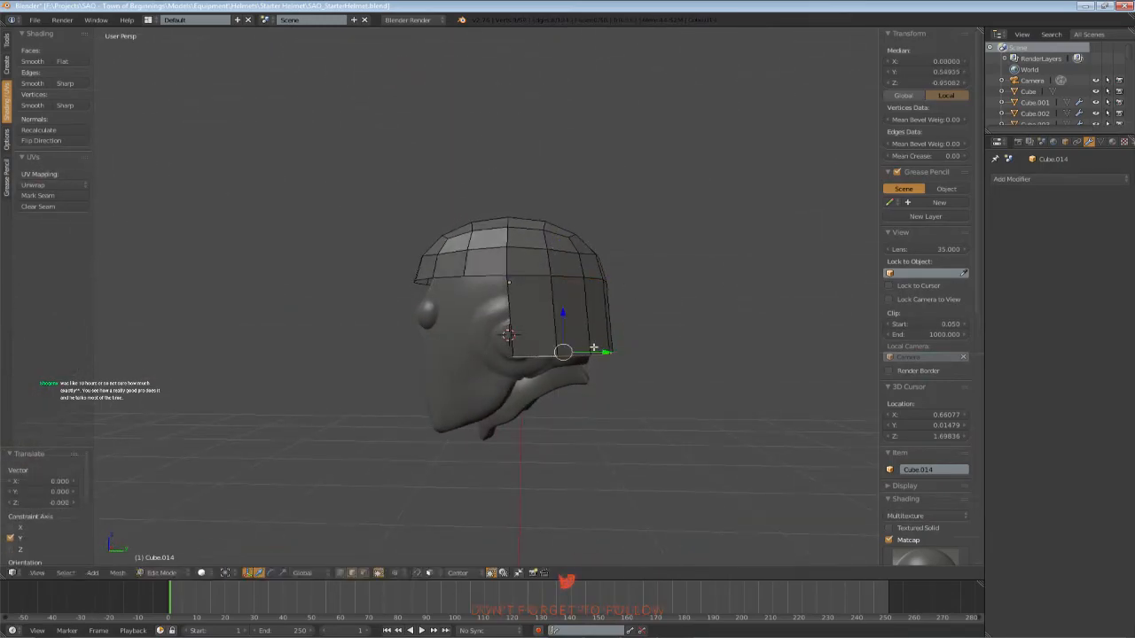
{"action": "middle_click_drag", "start_coordinate": [579, 344], "coordinate": [564, 320]}
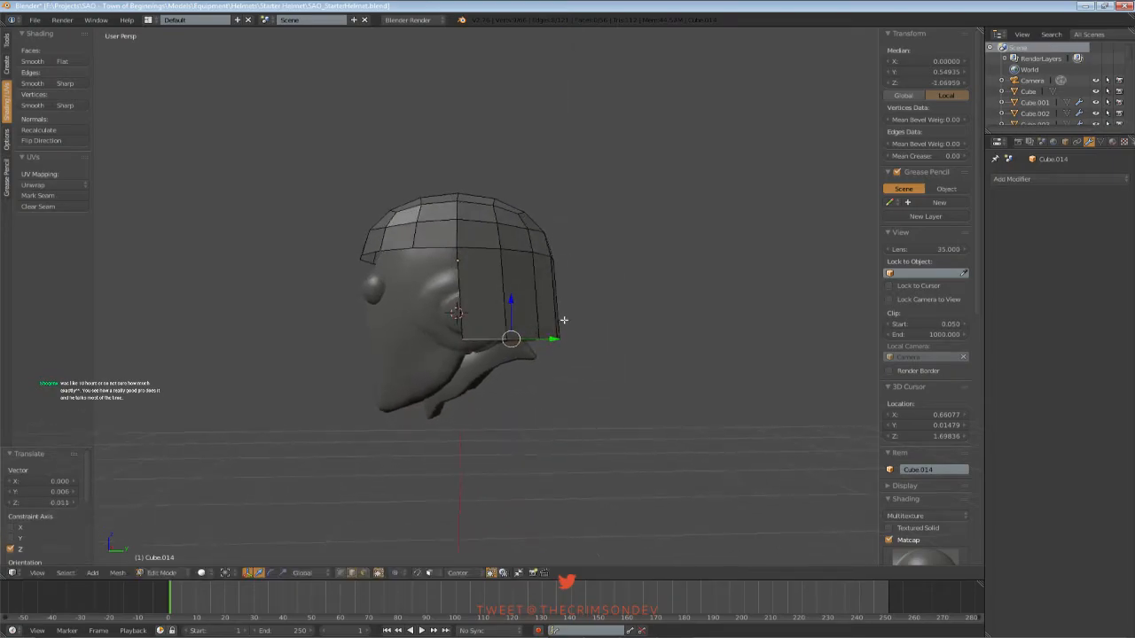
Raise the rear bottom edge of the neck guard along Z
{"action": "left_click", "coordinate": [345, 576]}
{"action": "key", "text": "a"}
{"action": "middle_click_drag", "start_coordinate": [535, 345], "coordinate": [416, 370]}
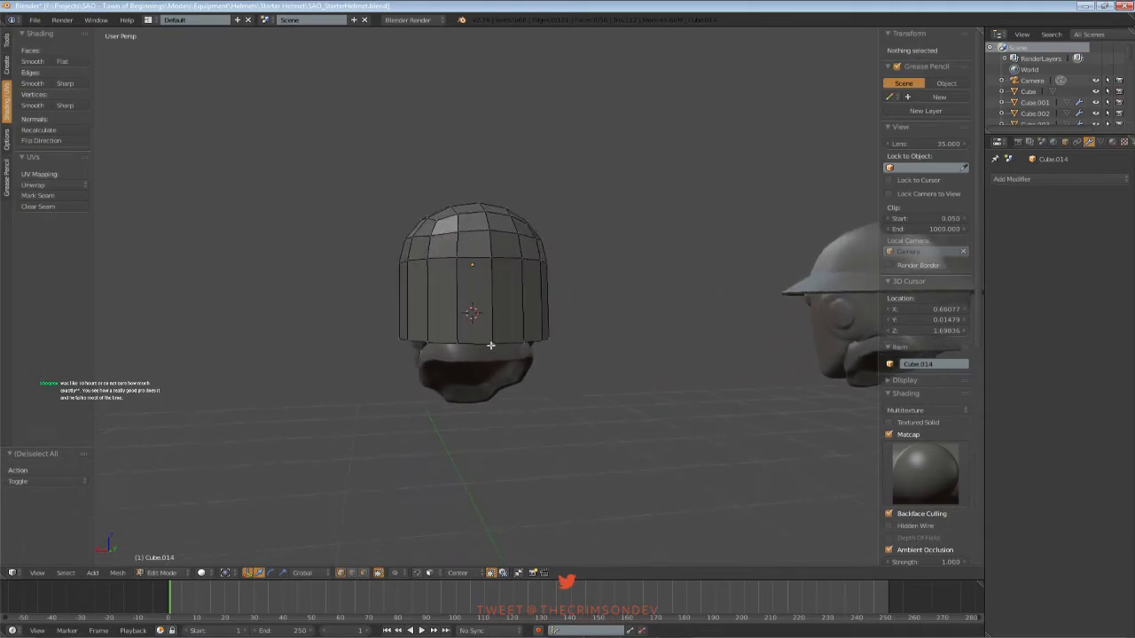
{"action": "right_click", "coordinate": [490, 347]}
{"action": "middle_click_drag", "start_coordinate": [490, 347], "coordinate": [526, 345]}
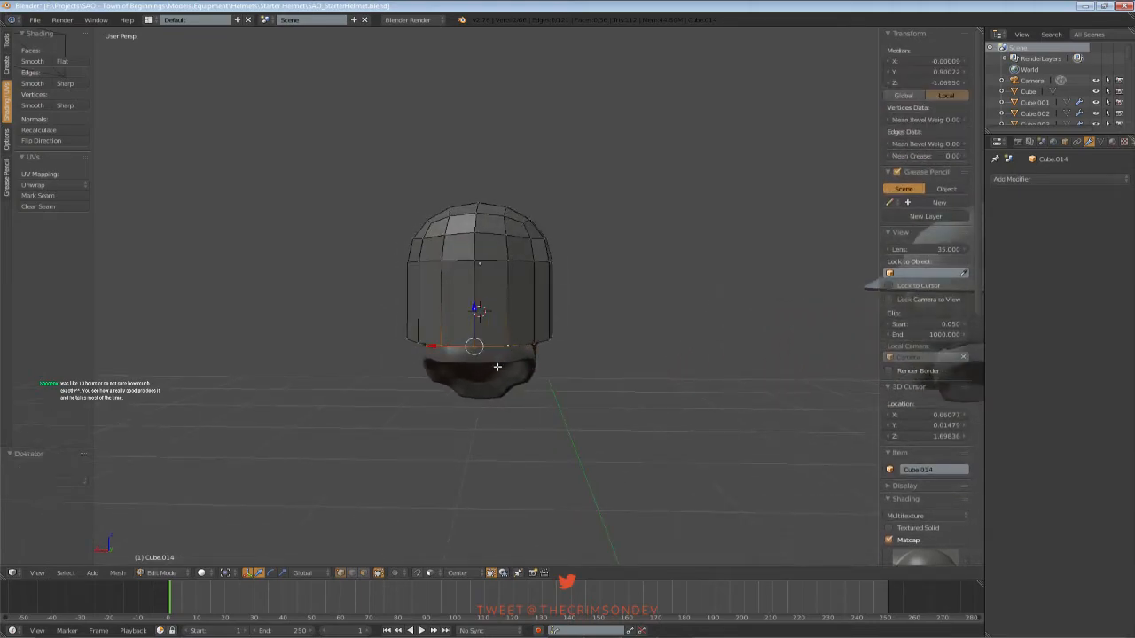
{"action": "left_click_drag", "start_coordinate": [474, 305], "coordinate": [474, 303]}
Reposition the neck guard's raised rear bottom edge along Y and clear the selection
{"action": "middle_click_drag", "start_coordinate": [473, 303], "coordinate": [544, 347]}
{"action": "scroll", "coordinate": [518, 298], "scroll_direction": "up", "scroll_amount": 1}
{"action": "key", "text": "g"}
{"action": "key", "text": "y"}
{"action": "left_click", "coordinate": [579, 342]}
{"action": "key", "text": "a"}
{"action": "scroll", "coordinate": [579, 342], "scroll_direction": "down", "scroll_amount": 4}
{"action": "scroll", "coordinate": [564, 351], "scroll_direction": "up", "scroll_amount": 3}
Raise the neck guard's two lower front corners along Z beside the ears and shift them slightly along Y
{"action": "right_click", "coordinate": [455, 336]}
{"action": "middle_click_drag", "start_coordinate": [456, 335], "coordinate": [399, 340]}
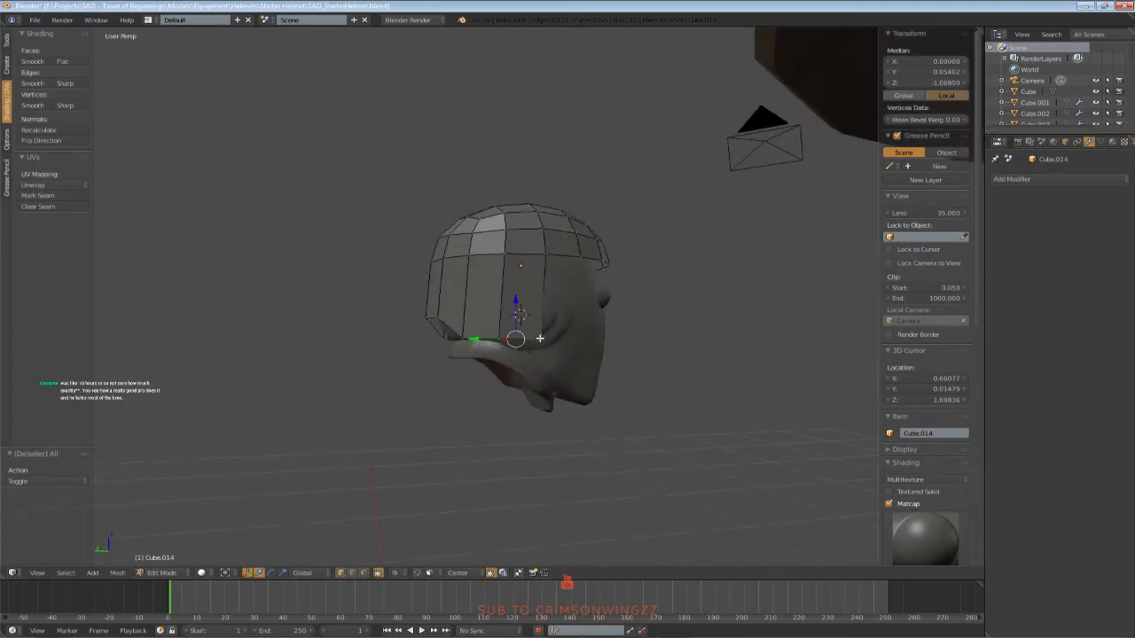
{"action": "middle_click_drag", "start_coordinate": [539, 338], "coordinate": [521, 310]}
{"action": "scroll", "coordinate": [539, 310], "scroll_direction": "up", "scroll_amount": 2}
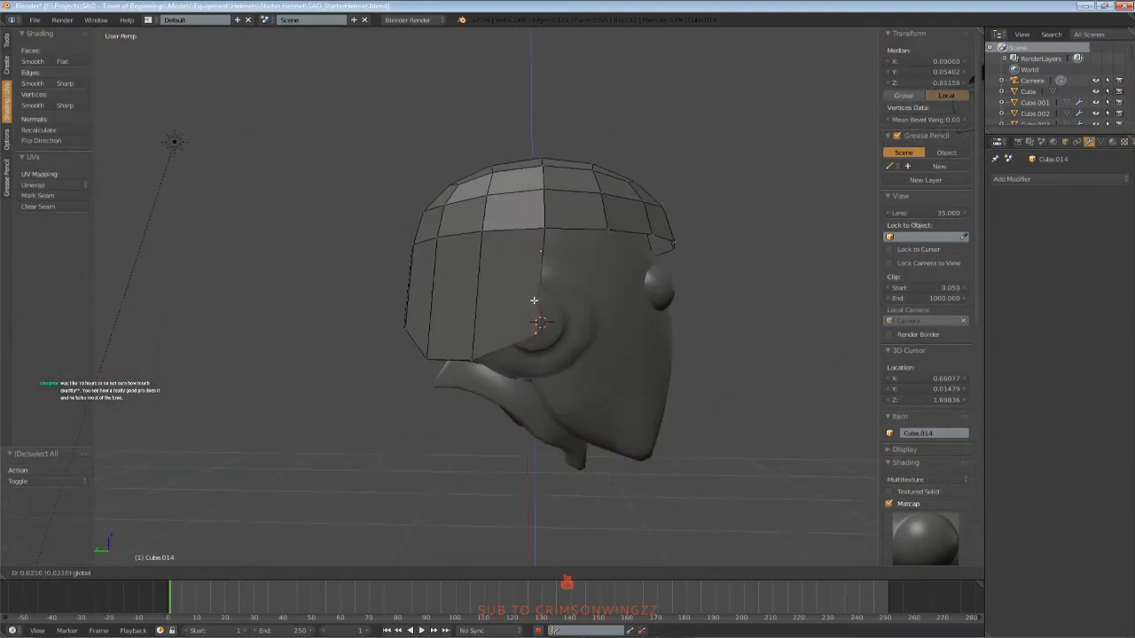
{"action": "left_click", "coordinate": [534, 301]}
{"action": "left_click_drag", "start_coordinate": [495, 334], "coordinate": [536, 256]}
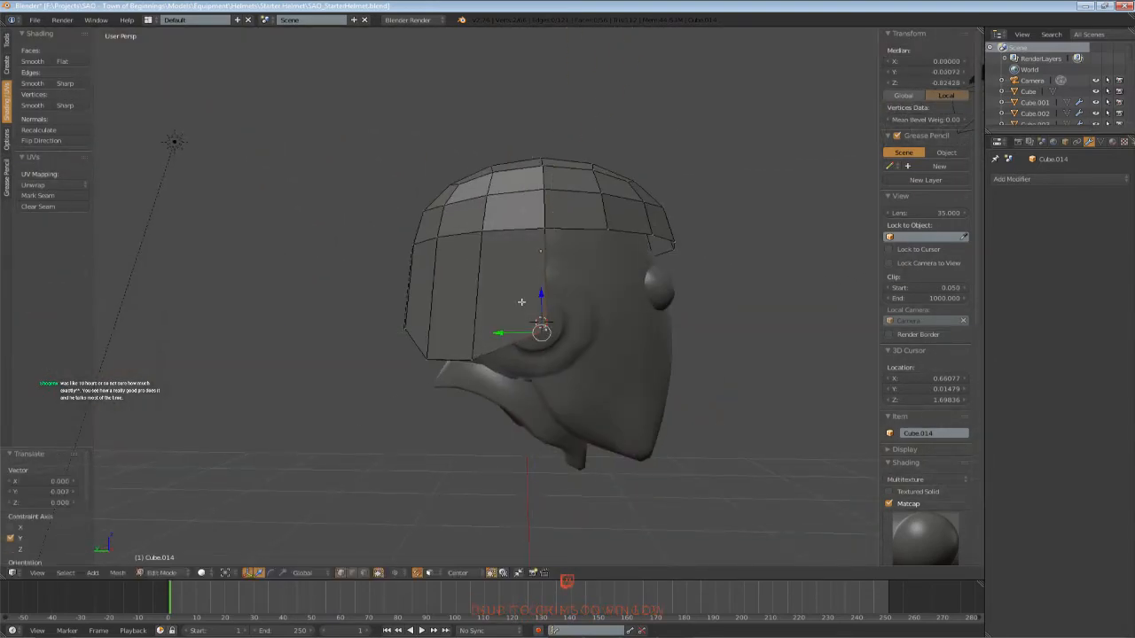
Set the snap target to Closest, snap the two lower front corners along Y beneath the rim vertices, and scale the pair along Y
{"action": "left_click", "coordinate": [452, 572]}
{"action": "left_click", "coordinate": [466, 575]}
{"action": "left_click", "coordinate": [466, 561]}
{"action": "left_click_drag", "start_coordinate": [507, 329], "coordinate": [541, 219]}
{"action": "middle_click_drag", "start_coordinate": [552, 282], "coordinate": [440, 293]}
{"action": "key", "text": "s"}
{"action": "key", "text": "y"}
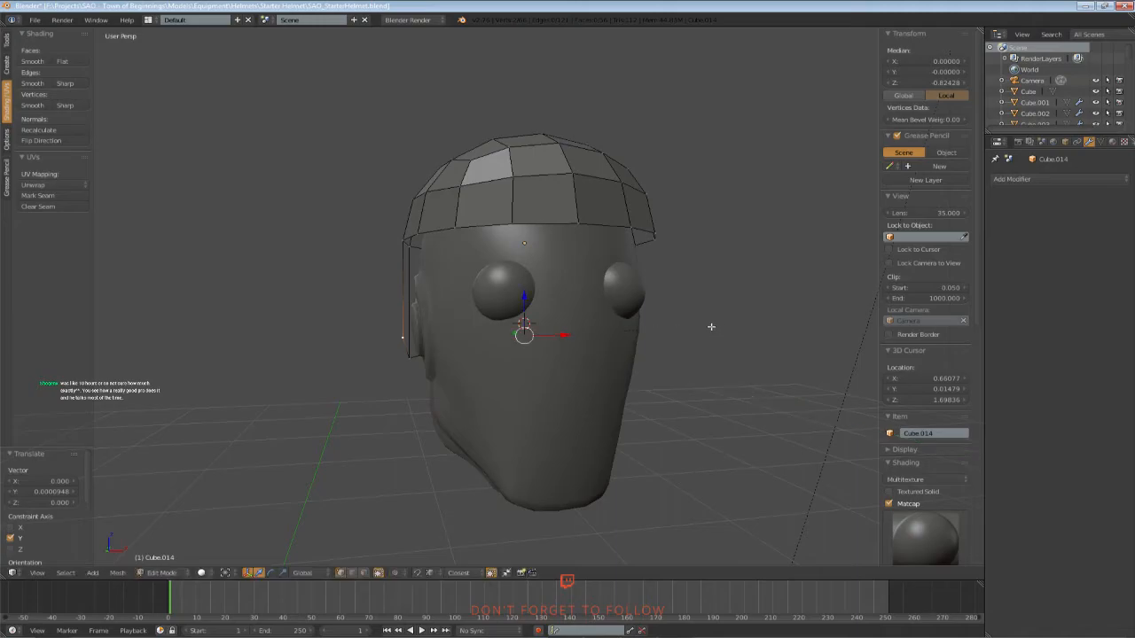
{"action": "left_click", "coordinate": [715, 327]}
{"action": "key", "text": "a"}
{"action": "scroll", "coordinate": [631, 373], "scroll_direction": "down", "scroll_amount": 4}
{"action": "middle_click_drag", "start_coordinate": [627, 375], "coordinate": [586, 363]}
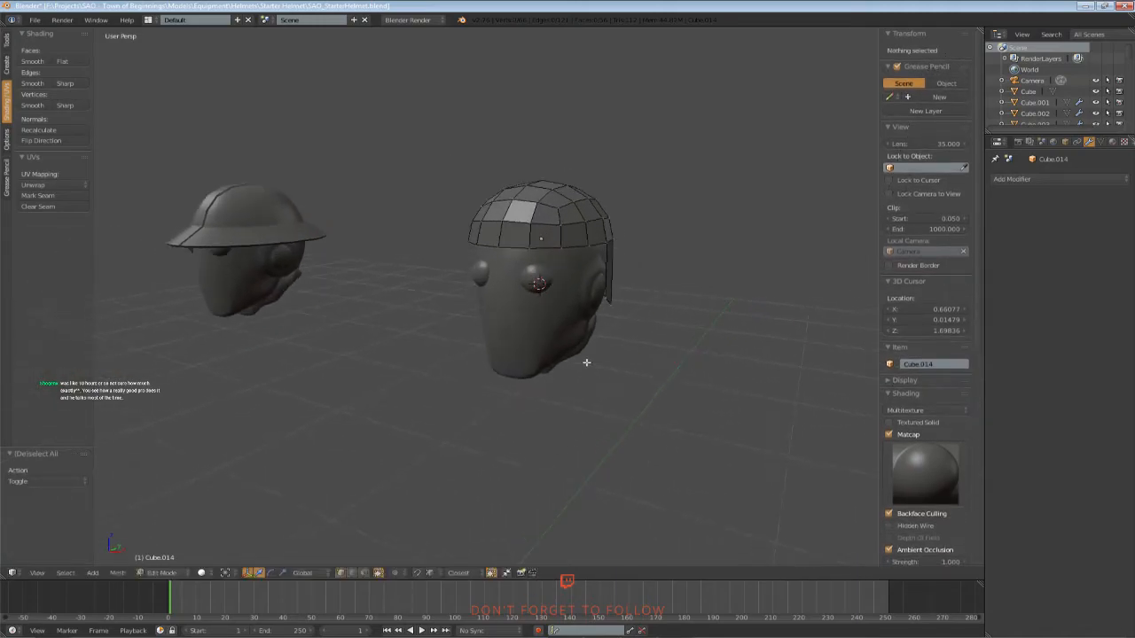
Select the dome's central front-to-back edge loop and try to bevel it
{"action": "middle_click_drag", "start_coordinate": [451, 378], "coordinate": [493, 310]}
{"action": "right_click", "coordinate": [510, 233], "text": "shift"}
{"action": "key", "text": "a"}
{"action": "scroll", "coordinate": [527, 274], "scroll_direction": "up", "scroll_amount": 1}
{"action": "right_click", "coordinate": [491, 239], "text": "alt"}
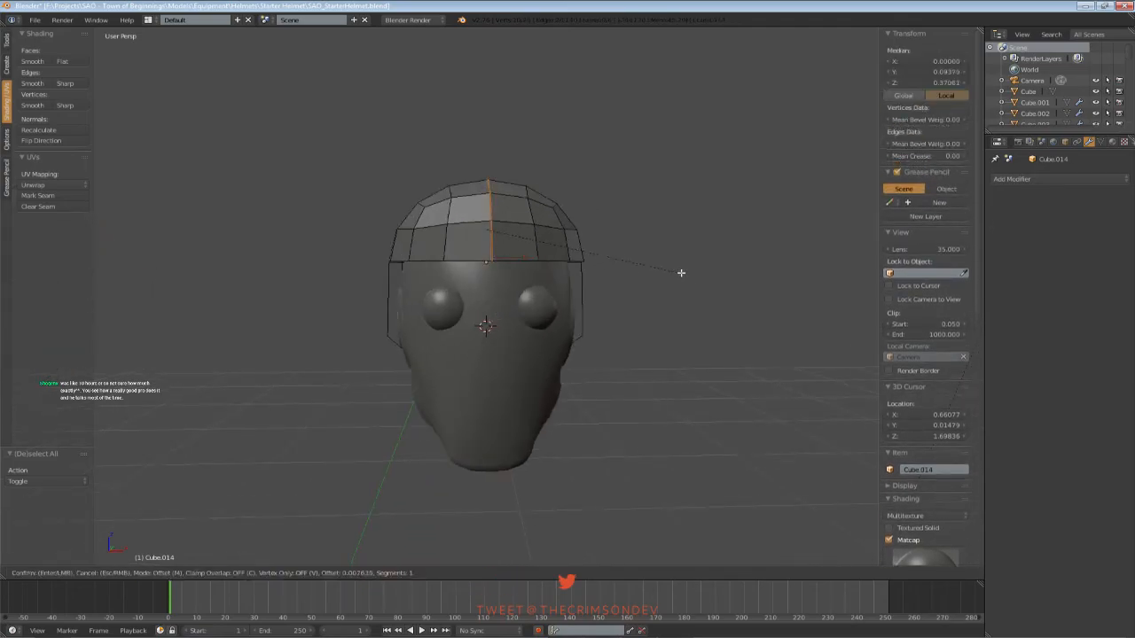
{"action": "right_click", "coordinate": [773, 290]}
Apply the helmet object's scale and bevel the central edge loop into a strip over the dome
{"action": "key", "text": "Tab"}
{"action": "key", "text": "ctrl+a"}
{"action": "left_click", "coordinate": [555, 317]}
{"action": "key", "text": "Tab"}
{"action": "key", "text": "ctrl+b"}
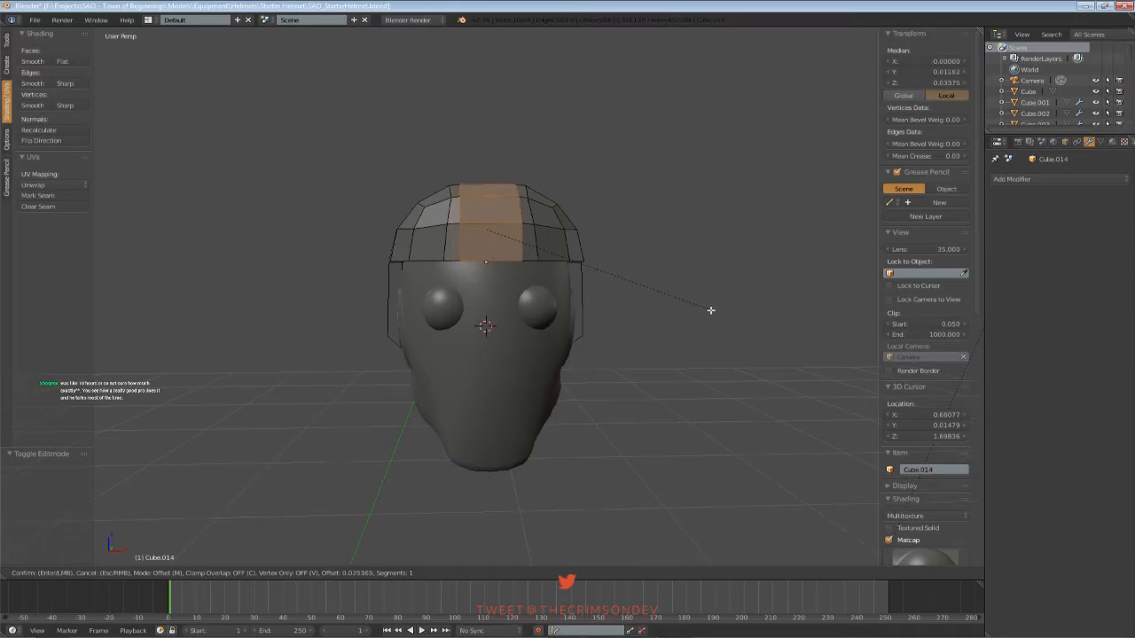
{"action": "left_click", "coordinate": [701, 306]}
{"action": "key", "text": "a"}
Extrude the central edge of the front rim about 0.083 straight down between the eyes as a nose guard
{"action": "right_click", "coordinate": [493, 263]}
{"action": "middle_click_drag", "start_coordinate": [500, 258], "coordinate": [493, 252], "text": "shift"}
{"action": "key", "text": "e"}
{"action": "right_click", "coordinate": [494, 252]}
{"action": "key", "text": "g"}
{"action": "key", "text": "z"}
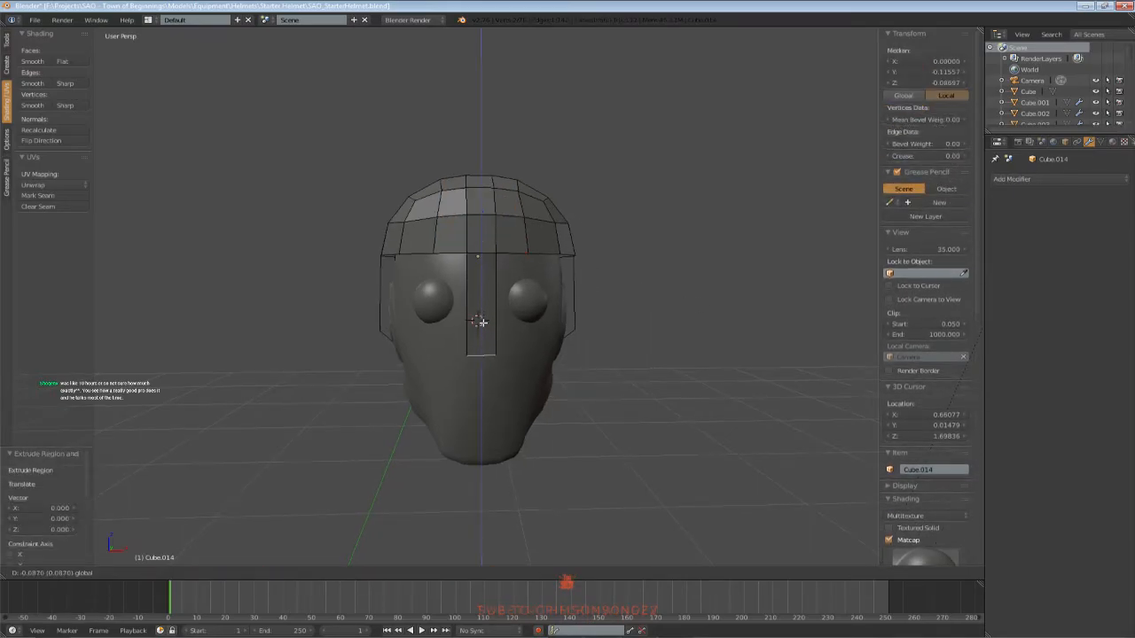
{"action": "left_click_drag", "start_coordinate": [481, 315], "coordinate": [481, 319]}
Move the nose guard's bottom edge about 0.007 forward along Y, away from the face
{"action": "middle_click_drag", "start_coordinate": [482, 319], "coordinate": [659, 324]}
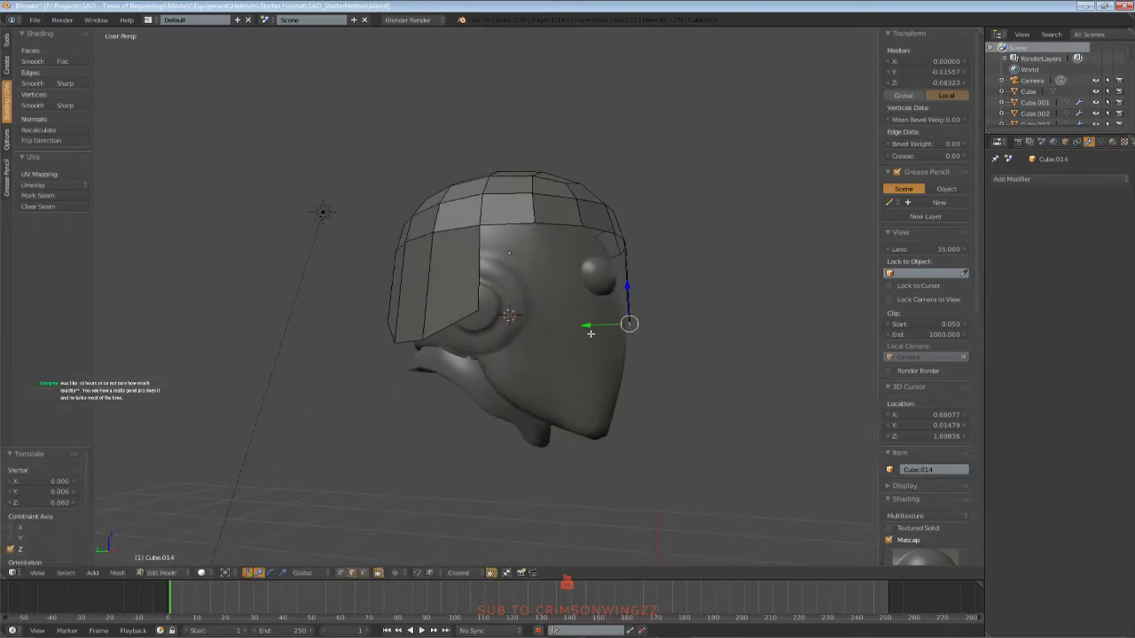
{"action": "left_click_drag", "start_coordinate": [585, 325], "coordinate": [592, 325]}
{"action": "left_click", "coordinate": [591, 325]}
{"action": "middle_click_drag", "start_coordinate": [591, 325], "coordinate": [609, 333]}
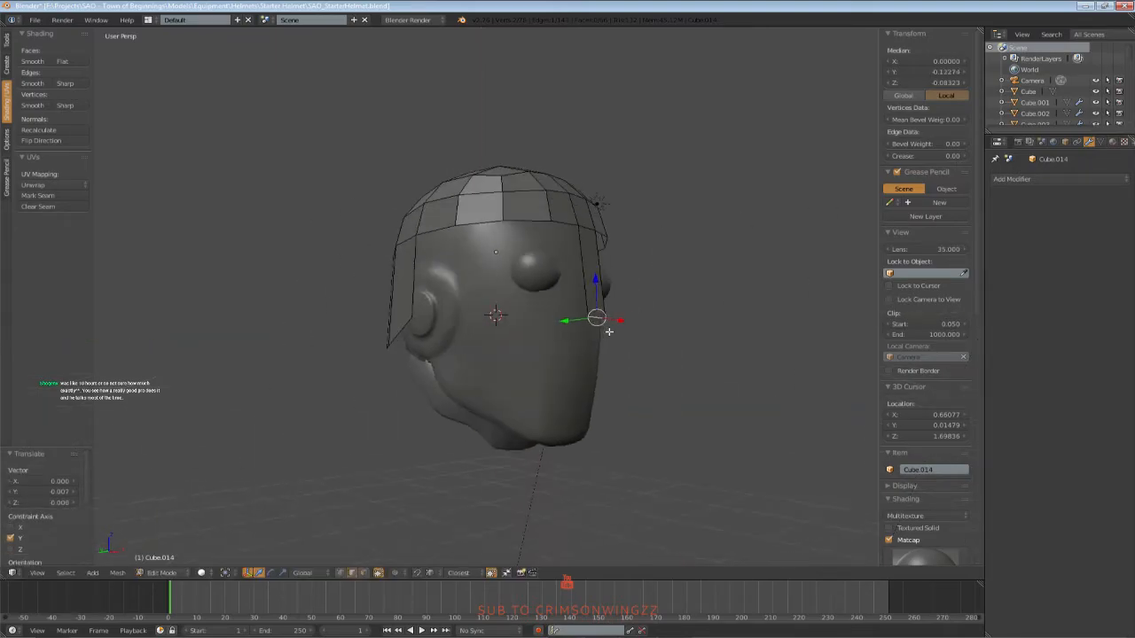
Extrude the nose guard's bottom edge about 0.013 further down and narrow it into a tapered tip
{"action": "left_click_drag", "start_coordinate": [594, 299], "coordinate": [594, 300]}
{"action": "middle_click_drag", "start_coordinate": [741, 328], "coordinate": [780, 341]}
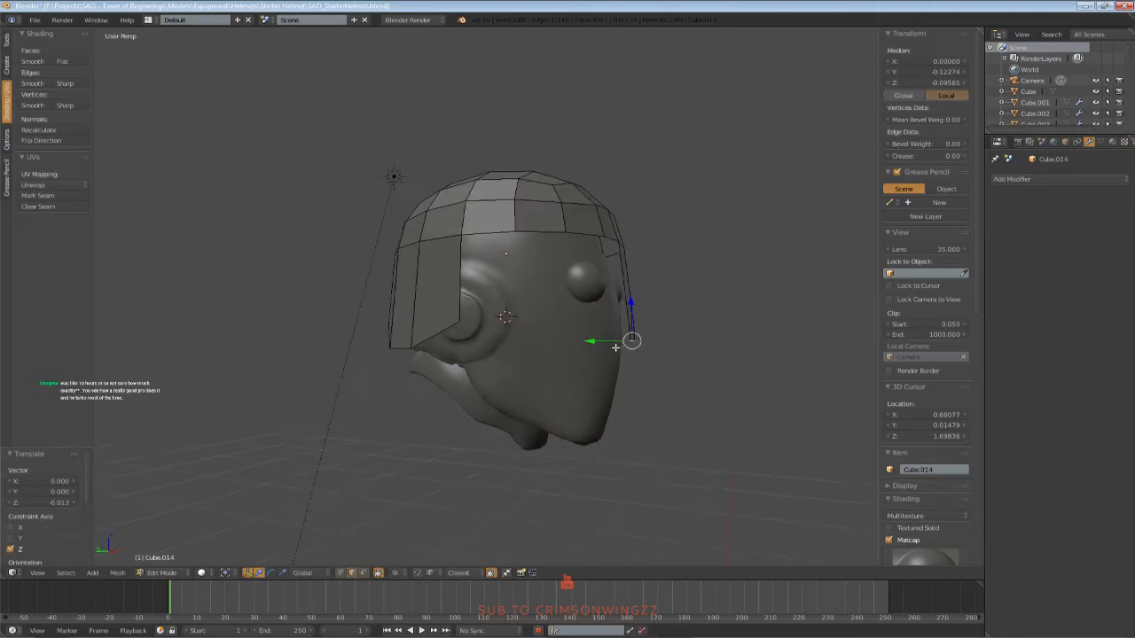
{"action": "middle_click_drag", "start_coordinate": [605, 343], "coordinate": [621, 340]}
{"action": "left_click_drag", "start_coordinate": [601, 339], "coordinate": [601, 340]}
{"action": "middle_click_drag", "start_coordinate": [601, 340], "coordinate": [553, 358]}
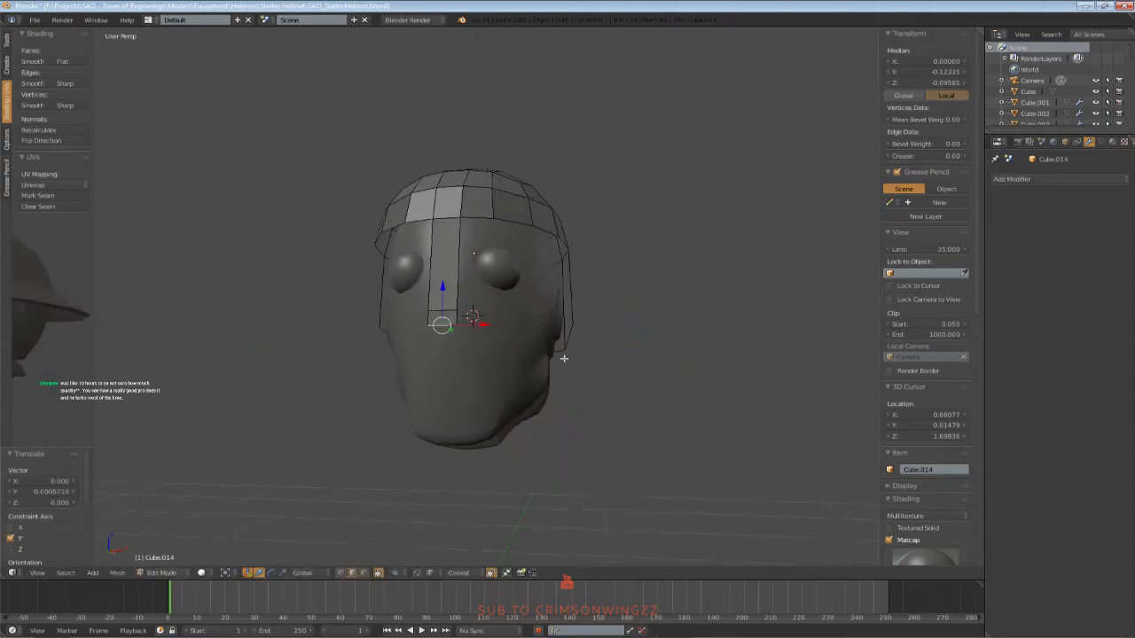
{"action": "left_click", "coordinate": [520, 353]}
{"action": "key", "text": "a"}
{"action": "scroll", "coordinate": [487, 388], "scroll_direction": "down", "scroll_amount": 4}
{"action": "middle_click_drag", "start_coordinate": [486, 387], "coordinate": [497, 440]}
{"action": "scroll", "coordinate": [478, 444], "scroll_direction": "up", "scroll_amount": 3}
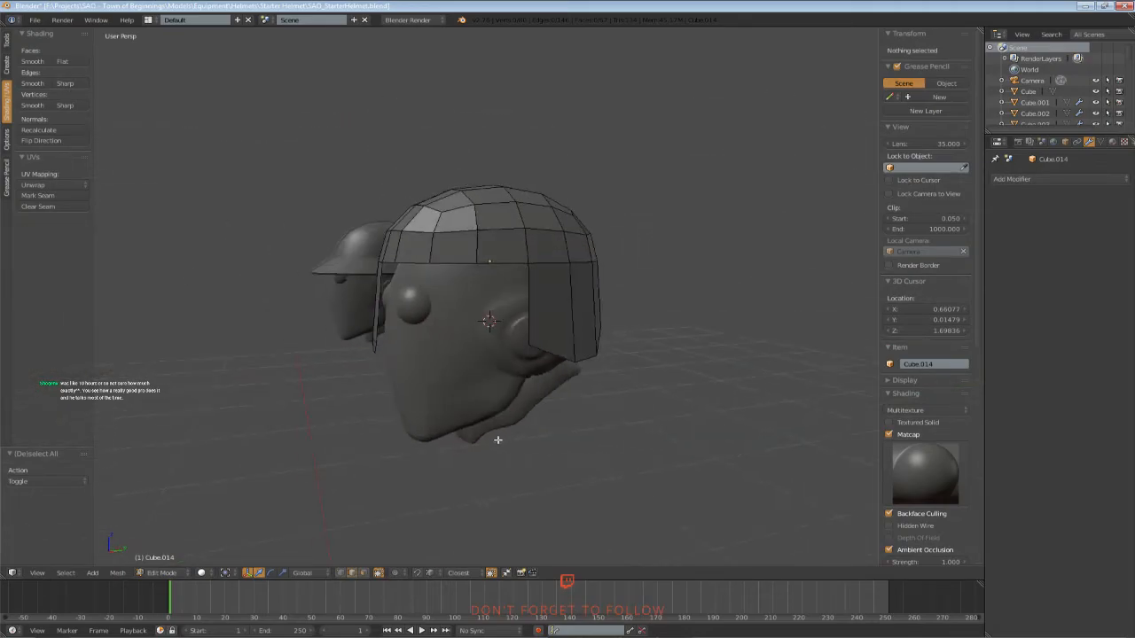
Extrude the rim edge in front of the neck guard straight down on one side to widen the ear flap
{"action": "right_click", "coordinate": [490, 245]}
{"action": "middle_click_drag", "start_coordinate": [490, 244], "coordinate": [538, 304]}
{"action": "key", "text": "g"}
{"action": "key", "text": "z"}
{"action": "left_click", "coordinate": [554, 342]}
{"action": "middle_click_drag", "start_coordinate": [487, 370], "coordinate": [627, 372]}
{"action": "key", "text": "a"}
Extrude the matching rim edge down on the opposite side, level with the existing ear flap
{"action": "right_click", "coordinate": [420, 260]}
{"action": "key", "text": "e"}
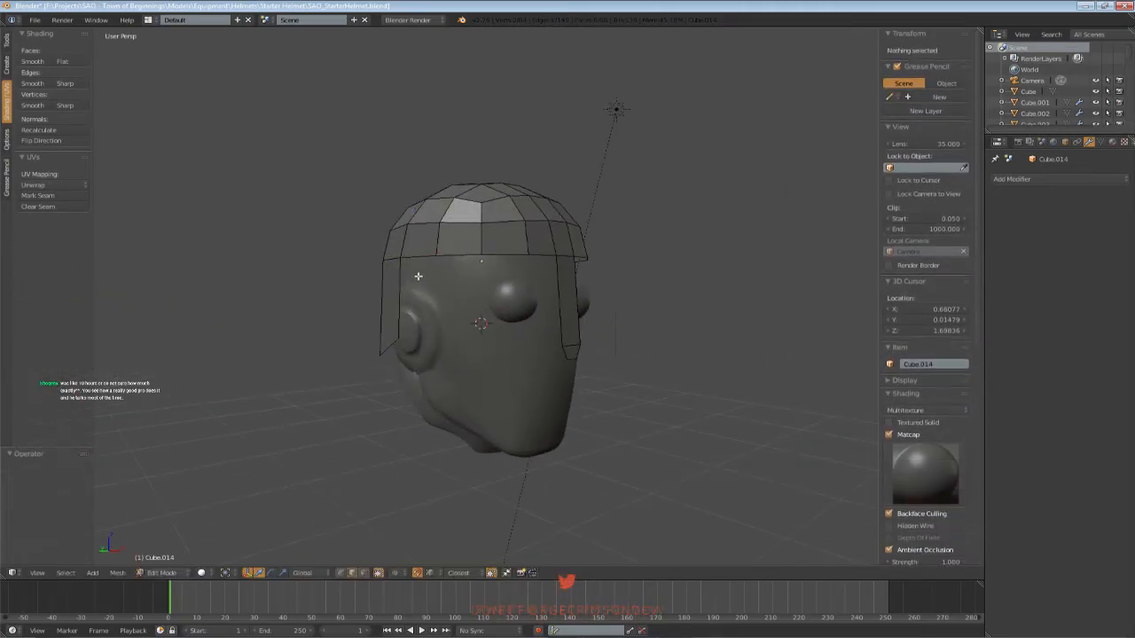
{"action": "key", "text": "e"}
{"action": "left_click", "coordinate": [400, 336]}
{"action": "key", "text": "a"}
Remove the duplicate vertices from the whole helmet mesh
{"action": "key", "text": "a"}
{"action": "left_click", "coordinate": [6, 46]}
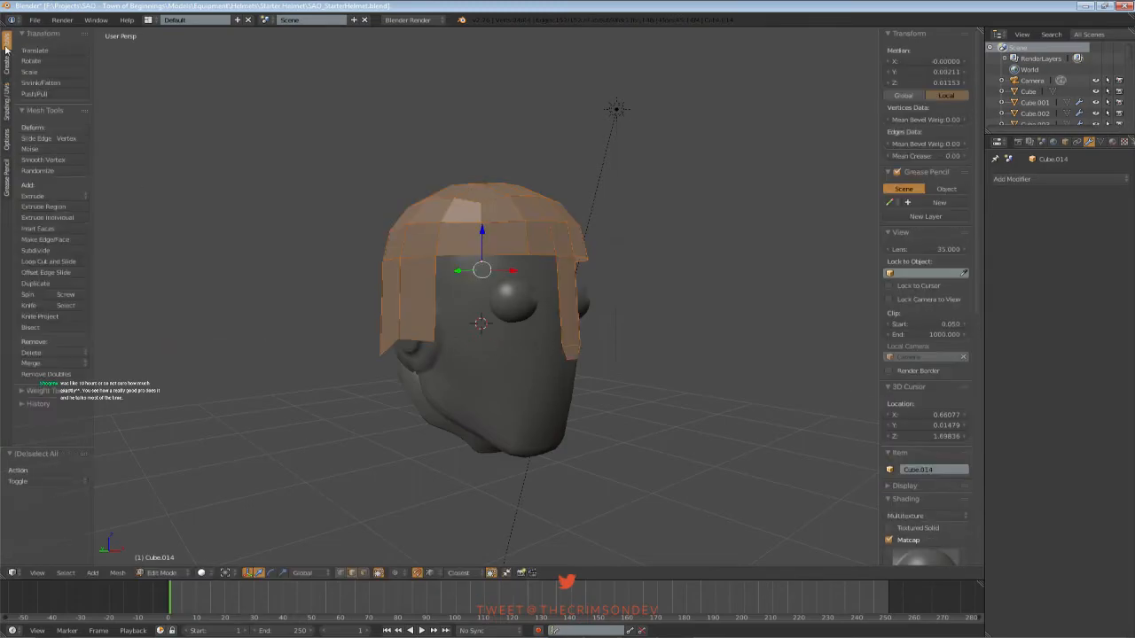
{"action": "left_click", "coordinate": [43, 379]}
{"action": "key", "text": "a"}
{"action": "scroll", "coordinate": [585, 357], "scroll_direction": "down", "scroll_amount": 1}
{"action": "middle_click_drag", "start_coordinate": [585, 357], "coordinate": [496, 397]}
{"action": "scroll", "coordinate": [522, 331], "scroll_direction": "down", "scroll_amount": 2}
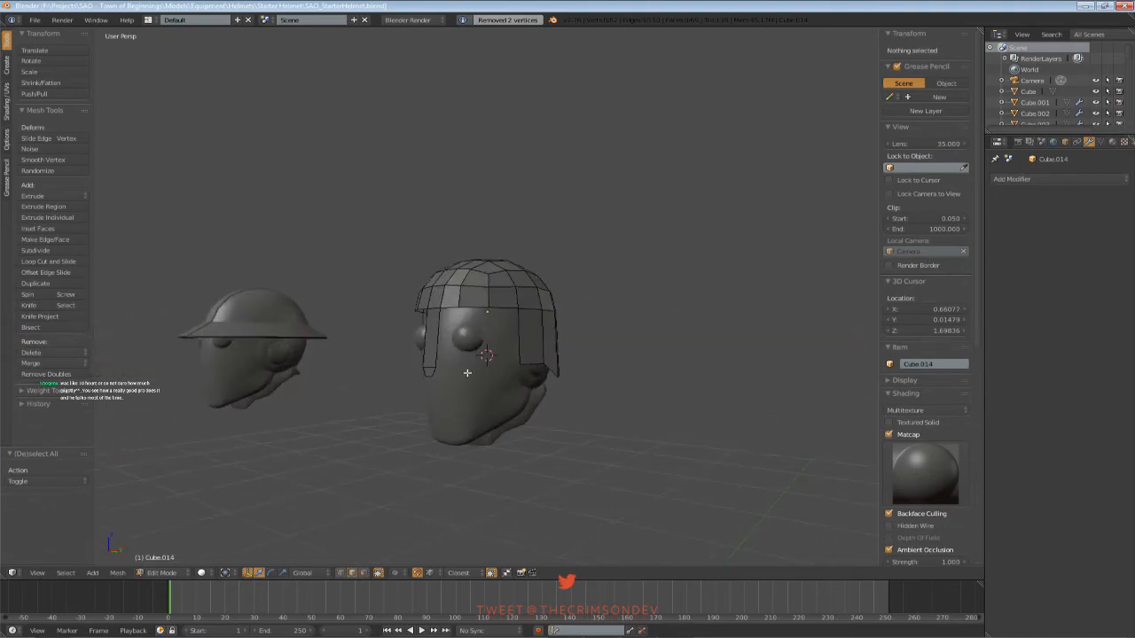
{"action": "scroll", "coordinate": [516, 402], "scroll_direction": "up", "scroll_amount": 2}
{"action": "right_click", "coordinate": [495, 312]}
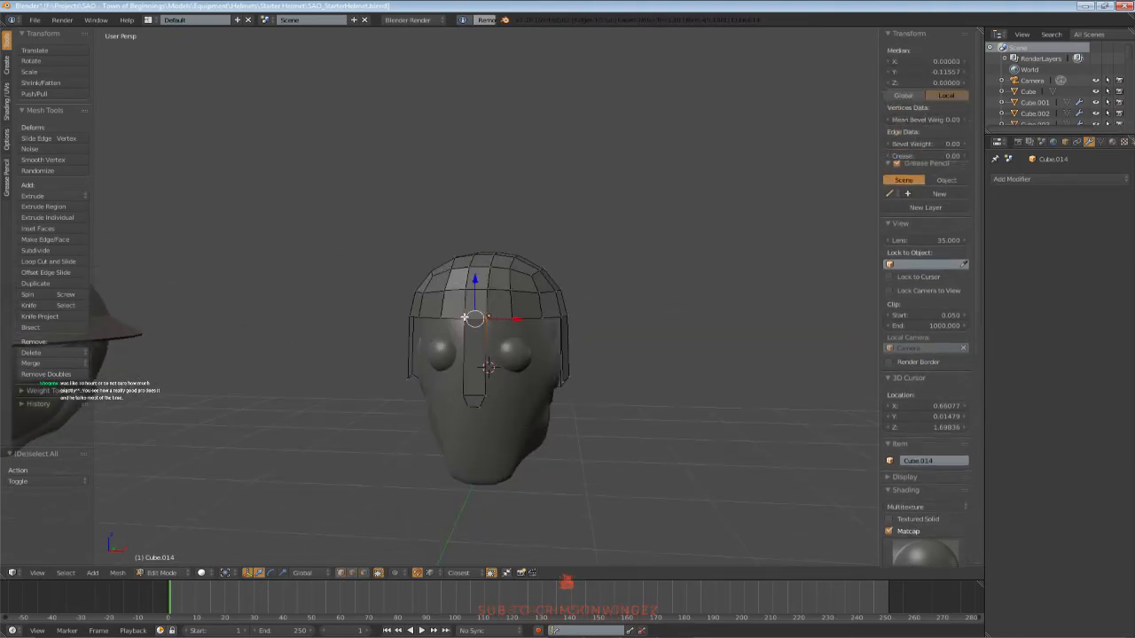
{"action": "scroll", "coordinate": [492, 328], "scroll_direction": "up", "scroll_amount": 2}
{"action": "key", "text": "a"}
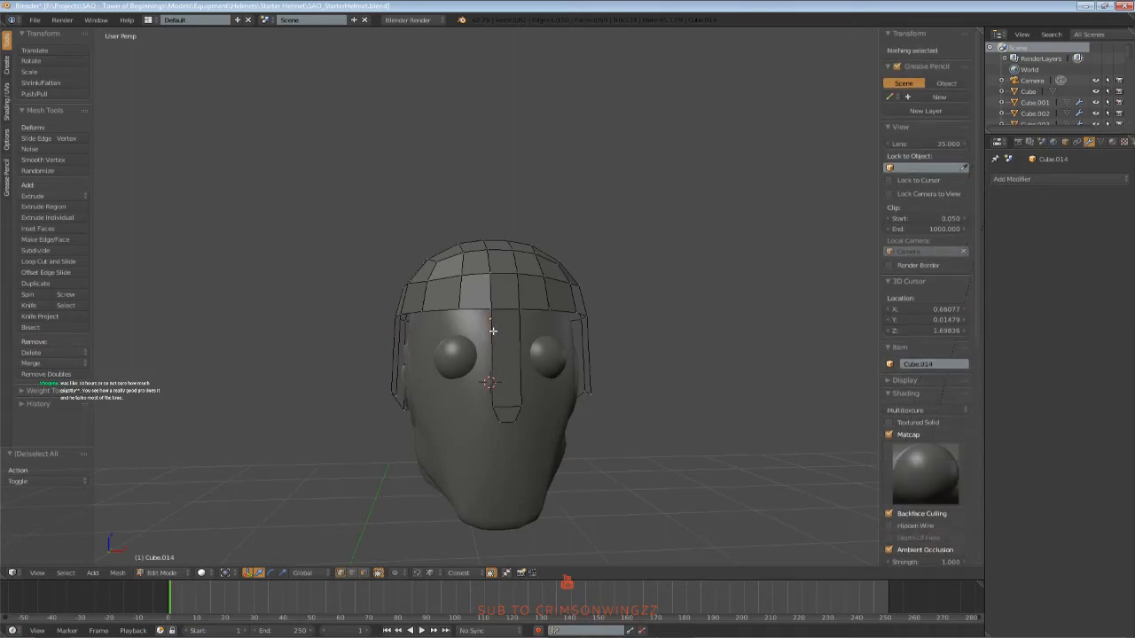
{"action": "right_click", "coordinate": [491, 309]}
{"action": "right_click", "coordinate": [477, 315]}
{"action": "key", "text": "a"}
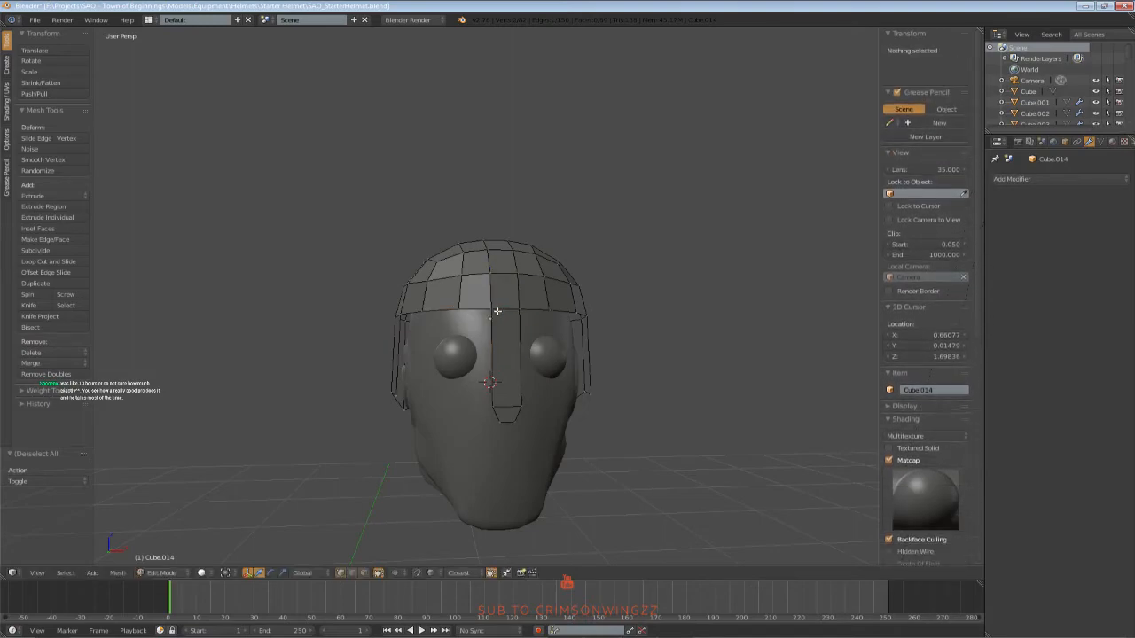
{"action": "right_click", "coordinate": [495, 309]}
{"action": "right_click", "coordinate": [508, 308], "text": "shift"}
{"action": "mouse_move", "coordinate": [508, 309]}
{"action": "middle_mouse_down"}
{"action": "mouse_move", "coordinate": [503, 291]}
{"action": "mouse_move", "coordinate": [399, 315]}
{"action": "mouse_move", "coordinate": [483, 331]}
{"action": "mouse_move", "coordinate": [521, 325]}
{"action": "middle_mouse_up"}
{"action": "left_click", "coordinate": [407, 327]}
{"action": "key", "text": "a"}
Add a horizontal loop cut across the upper part of the nose guard
{"action": "key", "text": "ctrl+r"}
{"action": "left_click", "coordinate": [457, 342]}
{"action": "left_click", "coordinate": [458, 325]}
{"action": "key", "text": "a"}
Fill a triangular face on each side of the nose guard between the new cut and the front rim
{"action": "right_click", "coordinate": [458, 315]}
{"action": "right_click", "coordinate": [457, 334], "text": "shift"}
{"action": "right_click", "coordinate": [490, 311], "text": "shift"}
{"action": "key", "text": "f"}
{"action": "key", "text": "a"}
{"action": "right_click", "coordinate": [490, 341]}
{"action": "right_click", "coordinate": [456, 309], "text": "shift"}
{"action": "right_click", "coordinate": [488, 313], "text": "shift"}
{"action": "key", "text": "f"}
{"action": "key", "text": "a"}
Add a midpoint vertex to the diagonal edge of each triangular brow face with loop cuts
{"action": "scroll", "coordinate": [470, 349], "scroll_direction": "down", "scroll_amount": 1}
{"action": "scroll", "coordinate": [470, 349], "scroll_direction": "up", "scroll_amount": 1}
{"action": "key", "text": "ctrl+r"}
{"action": "double_click", "coordinate": [484, 321]}
{"action": "key", "text": "ctrl+r"}
{"action": "left_click", "coordinate": [526, 323]}
{"action": "left_click", "coordinate": [527, 323]}
{"action": "key", "text": "ctrl+z"}
{"action": "key", "text": "ctrl+r"}
{"action": "double_click", "coordinate": [520, 322]}
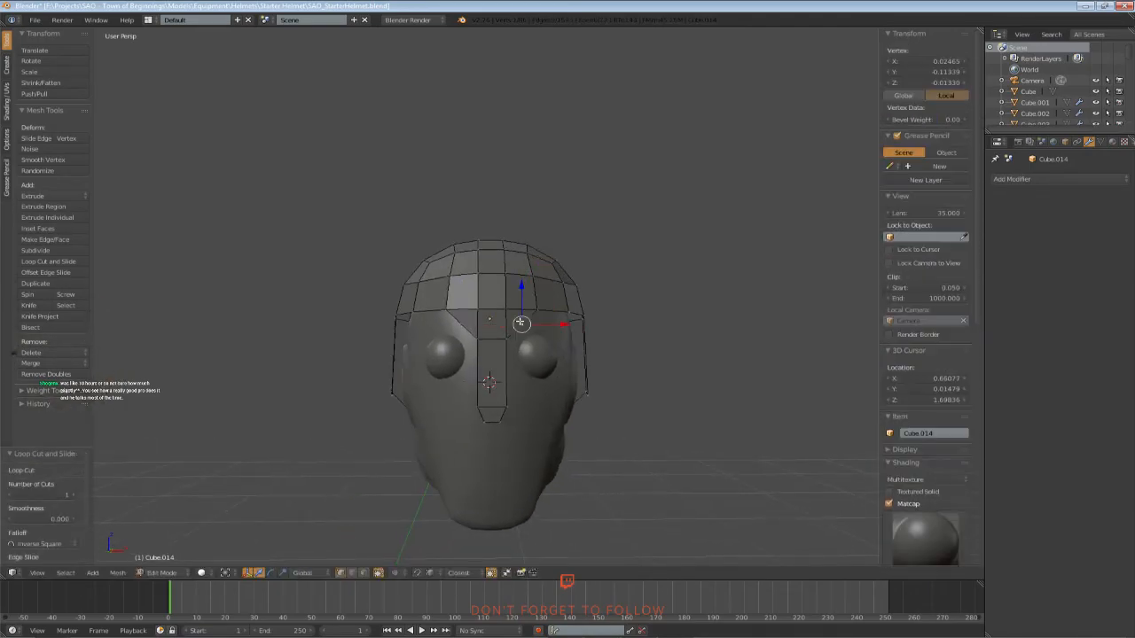
Scale the two diagonal midpoint vertices by about 1.202 along X, lower them slightly along Z to curve the brow, and leave mesh editing
{"action": "scroll", "coordinate": [554, 337], "scroll_direction": "up", "scroll_amount": 1}
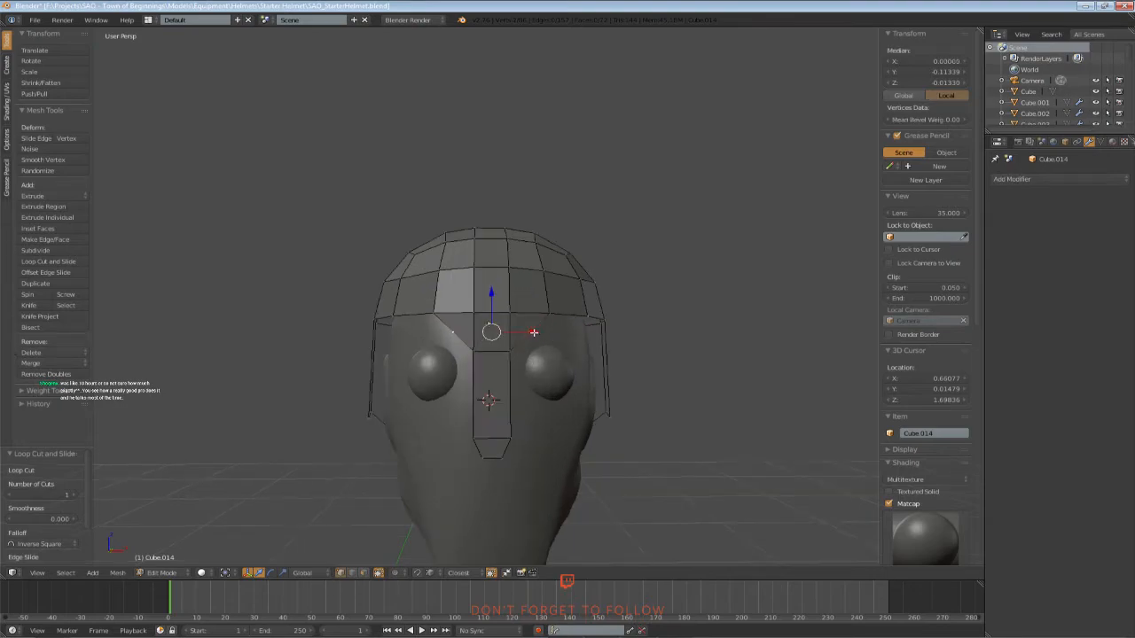
{"action": "left_click", "coordinate": [455, 333], "text": "shift"}
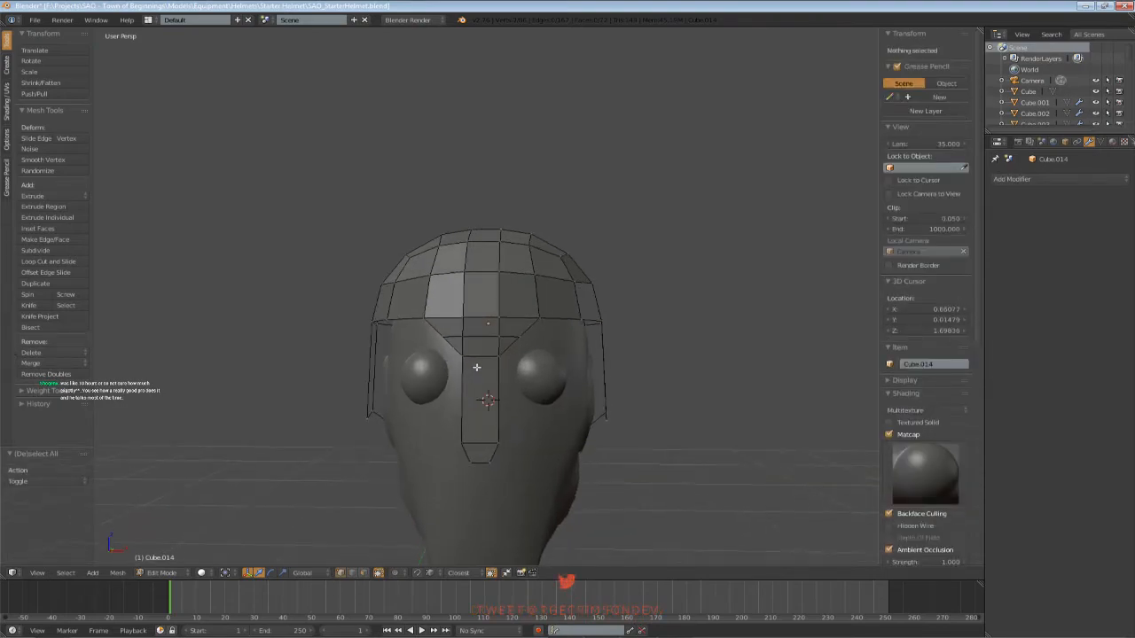
{"action": "key", "text": "s"}
{"action": "key", "text": "x"}
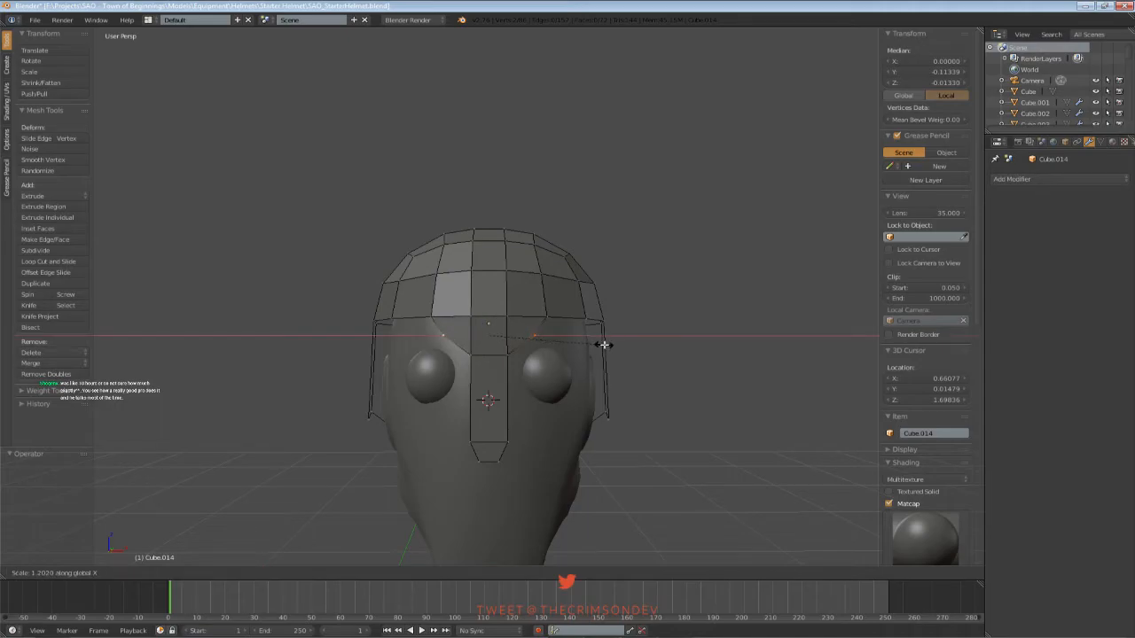
{"action": "left_click", "coordinate": [604, 344]}
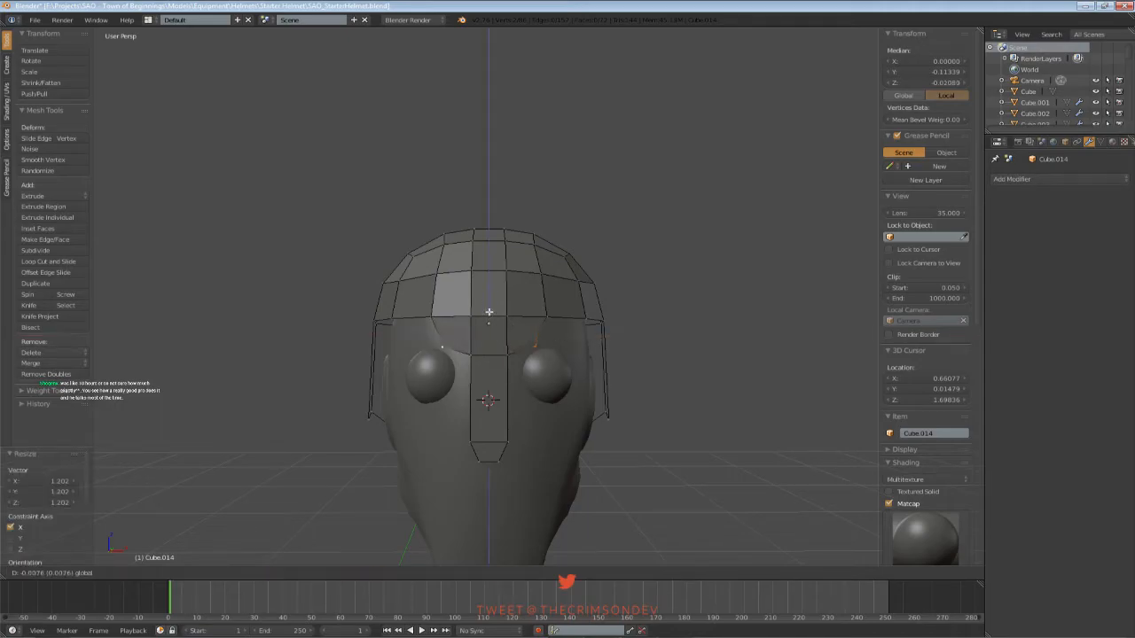
{"action": "middle_click_drag", "start_coordinate": [489, 311], "coordinate": [384, 341]}
{"action": "left_click_drag", "start_coordinate": [384, 340], "coordinate": [385, 341]}
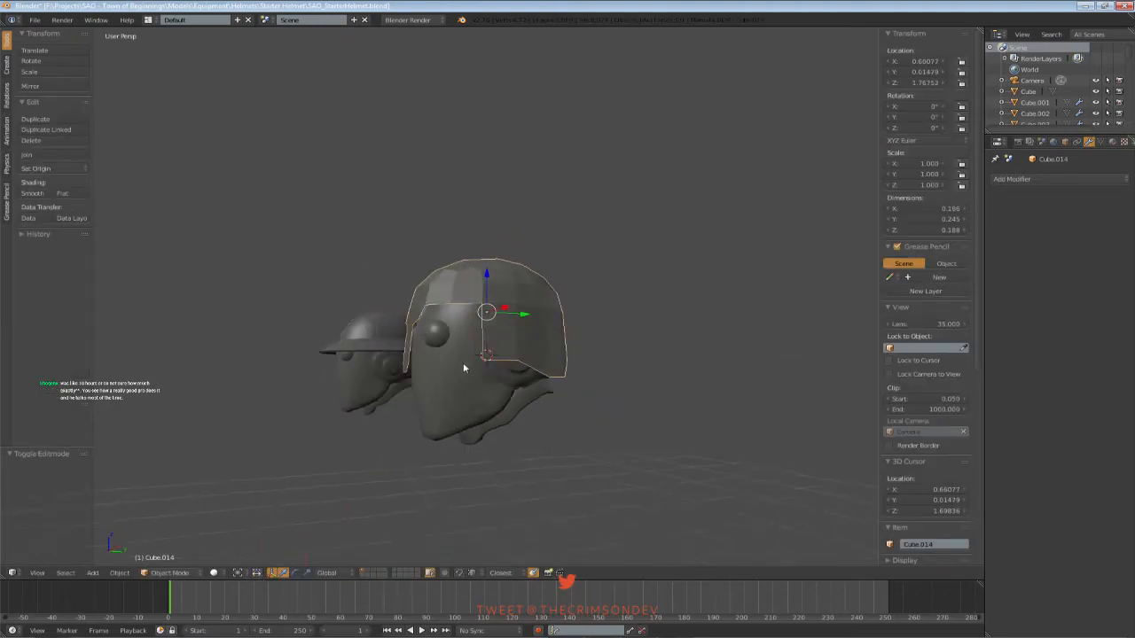
{"action": "middle_click_drag", "start_coordinate": [463, 362], "coordinate": [574, 407]}
{"action": "key", "text": "a"}
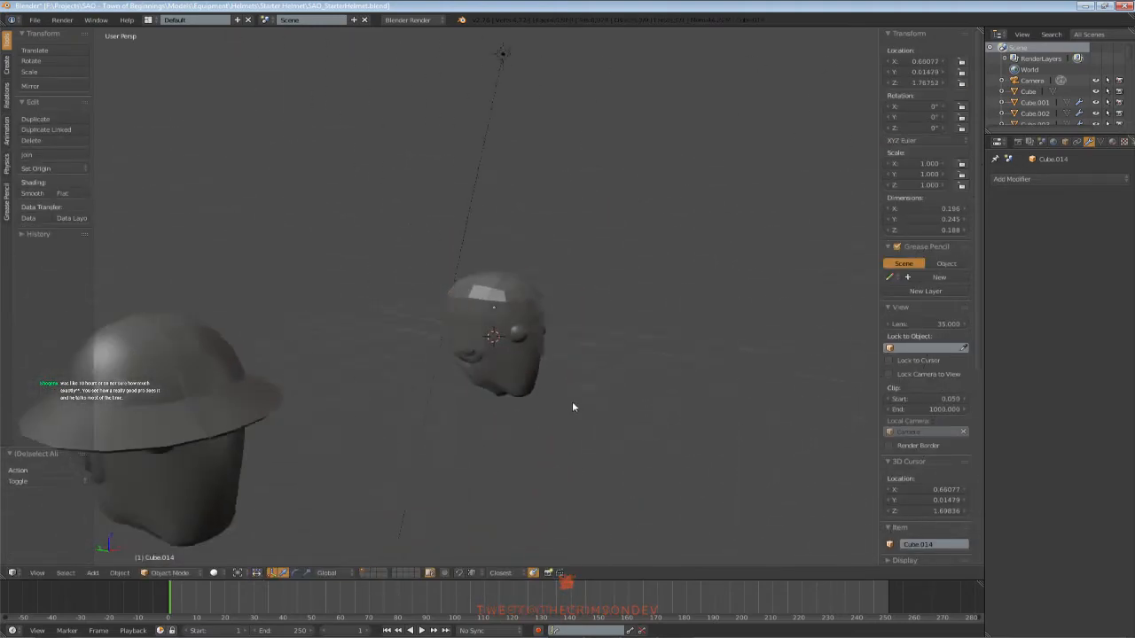
Add a horizontal loop cut around the ear flaps and neck guard and shift it slightly along Y
{"action": "scroll", "coordinate": [574, 407], "scroll_direction": "up", "scroll_amount": 4}
{"action": "key", "text": "Tab"}
{"action": "key", "text": "a"}
{"action": "scroll", "coordinate": [512, 341], "scroll_direction": "up", "scroll_amount": 3}
{"action": "middle_click_drag", "start_coordinate": [512, 340], "coordinate": [579, 374]}
{"action": "right_click", "coordinate": [552, 350], "text": "alt"}
{"action": "key", "text": "g"}
{"action": "key", "text": "g"}
{"action": "left_click", "coordinate": [551, 340]}
{"action": "key", "text": "g"}
{"action": "key", "text": "y"}
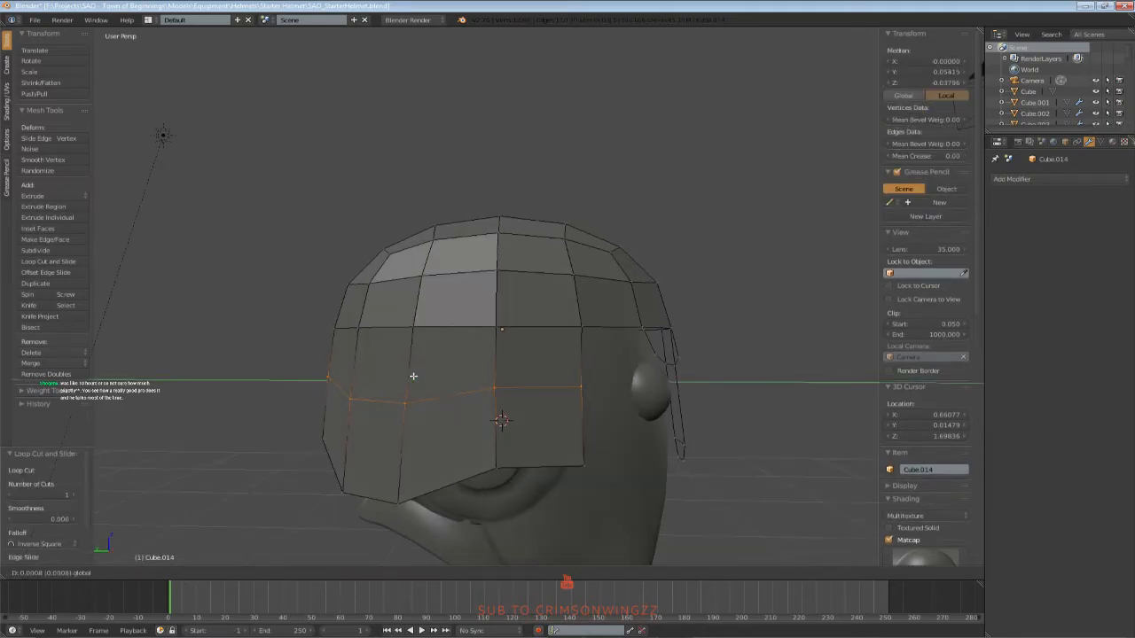
{"action": "left_click", "coordinate": [413, 376]}
{"action": "middle_click_drag", "start_coordinate": [422, 388], "coordinate": [548, 382]}
{"action": "key", "text": "Tab"}
{"action": "key", "text": "Tab"}
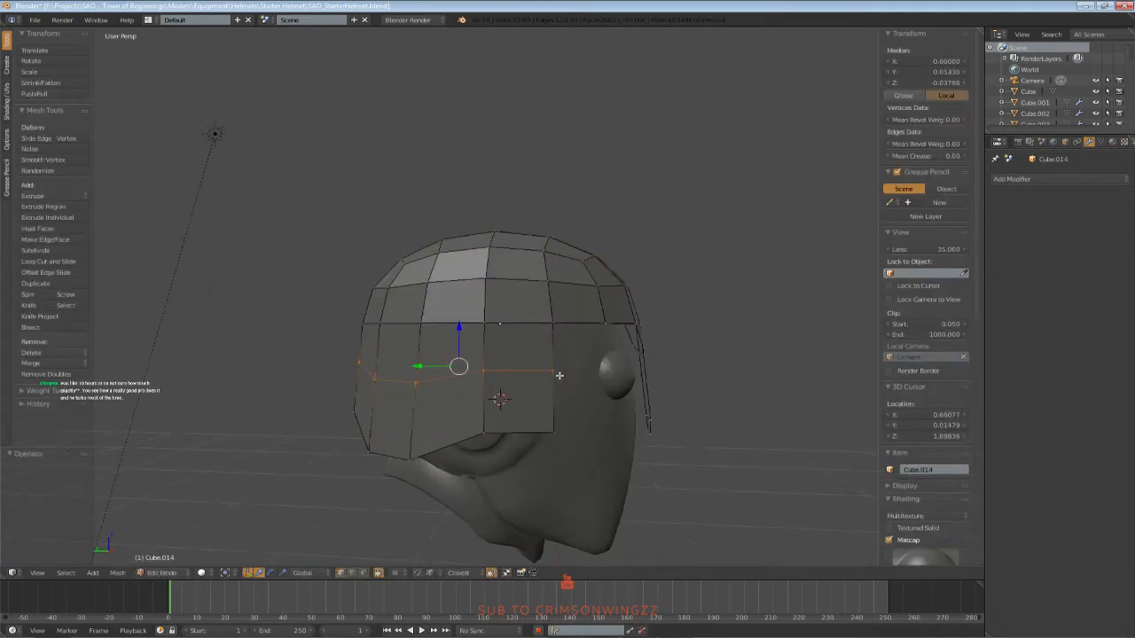
Isolate the helmet in local view and show it in orthographic right view
{"action": "key", "text": "KP_5"}
{"action": "key", "text": "KP_1"}
{"action": "key", "text": "KP_Divide"}
{"action": "key", "text": "KP_3"}
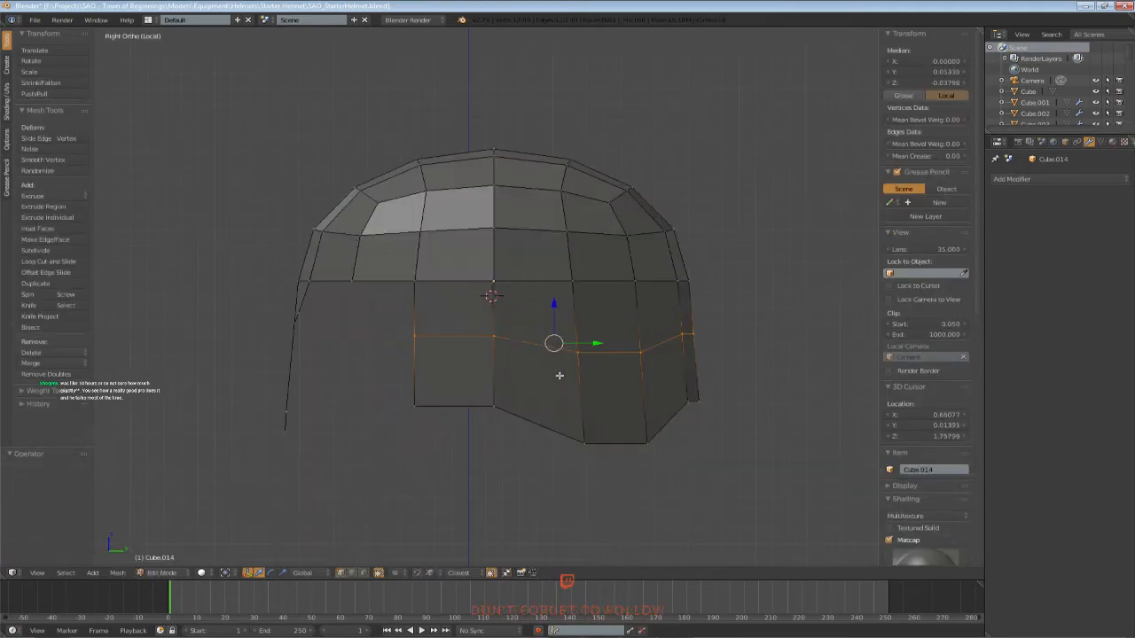
{"action": "key", "text": "b"}
{"action": "left_click_drag", "start_coordinate": [379, 296], "coordinate": [590, 411]}
{"action": "key", "text": "alt+z"}
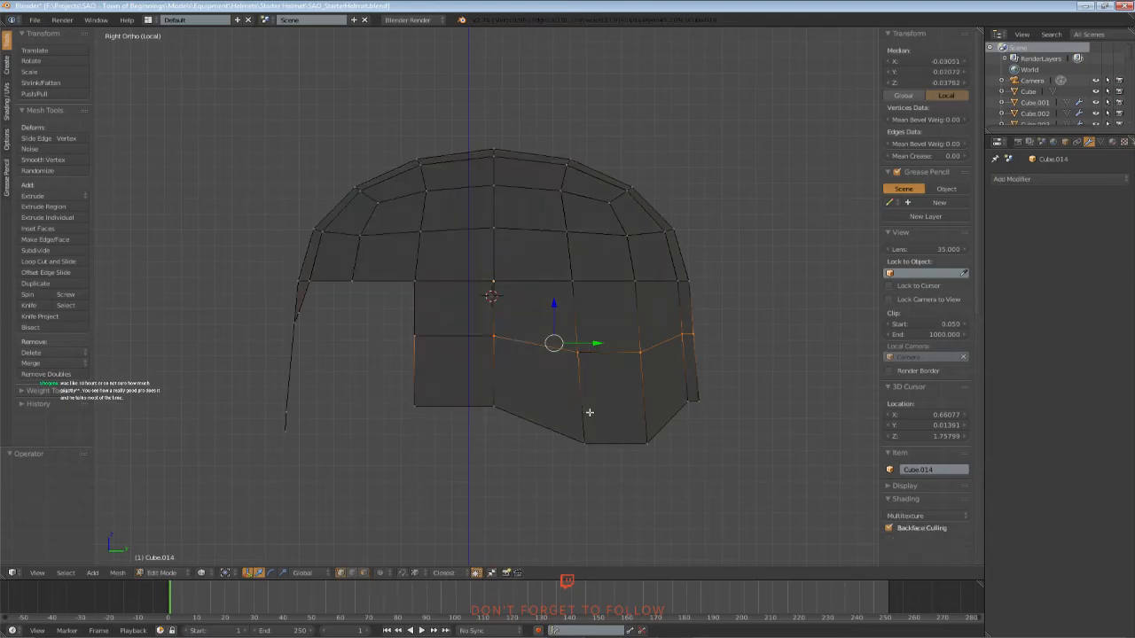
{"action": "key", "text": "alt+z"}
{"action": "key", "text": "alt+z"}
{"action": "key", "text": "alt+z"}
{"action": "key", "text": "alt+z"}
{"action": "key", "text": "alt+z"}
{"action": "mouse_move", "coordinate": [606, 392]}
{"action": "middle_mouse_down"}
{"action": "mouse_move", "coordinate": [668, 418]}
{"action": "mouse_move", "coordinate": [719, 384]}
{"action": "mouse_move", "coordinate": [589, 389]}
{"action": "middle_mouse_up"}
{"action": "left_click_drag", "start_coordinate": [669, 334], "coordinate": [652, 336]}
{"action": "middle_click_drag", "start_coordinate": [651, 337], "coordinate": [673, 332]}
{"action": "key", "text": "a"}
Raise the new loop's vertices at the front edge of the neck guard on both sides along Z
{"action": "right_click", "coordinate": [566, 332]}
{"action": "key", "text": "z"}
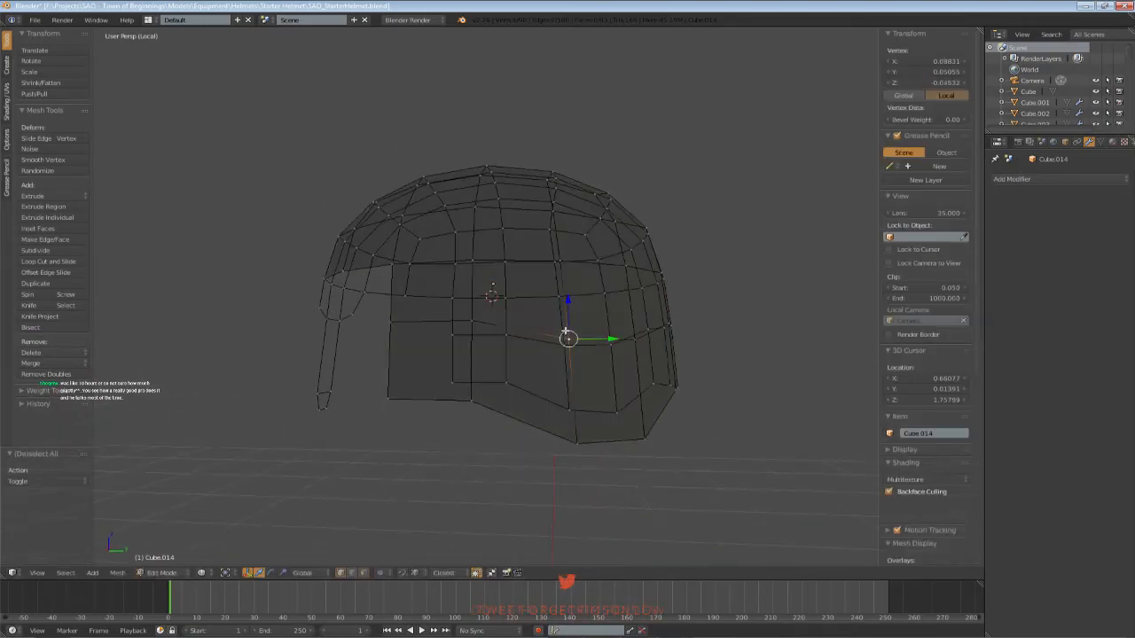
{"action": "key", "text": "KP_1"}
{"action": "key", "text": "KP_3"}
{"action": "right_click", "coordinate": [563, 334], "text": "shift"}
{"action": "key", "text": "z"}
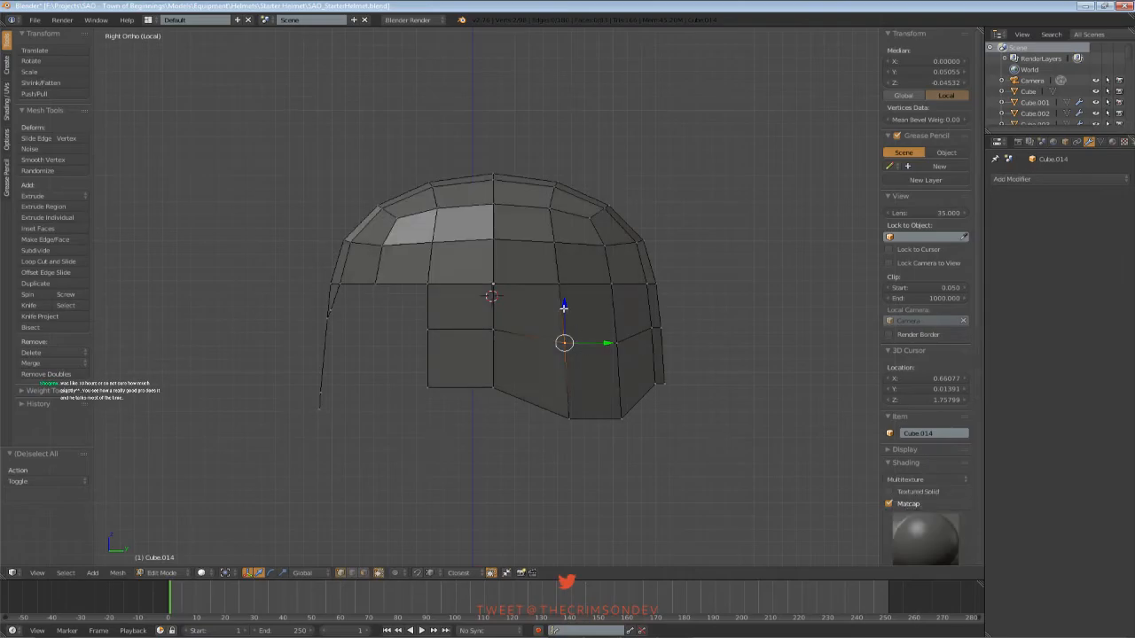
{"action": "key", "text": "a"}
{"action": "left_click_drag", "start_coordinate": [563, 303], "coordinate": [630, 355]}
Raise the next pair of loop vertices farther back on the neck guard along Z and leave mesh editing
{"action": "key", "text": "z"}
{"action": "key", "text": "b"}
{"action": "key", "text": "z"}
{"action": "left_click_drag", "start_coordinate": [616, 315], "coordinate": [615, 309]}
{"action": "key", "text": "a"}
{"action": "key", "text": "Tab"}
{"action": "middle_click_drag", "start_coordinate": [615, 330], "coordinate": [468, 378]}
{"action": "scroll", "coordinate": [465, 378], "scroll_direction": "down", "scroll_amount": 4}
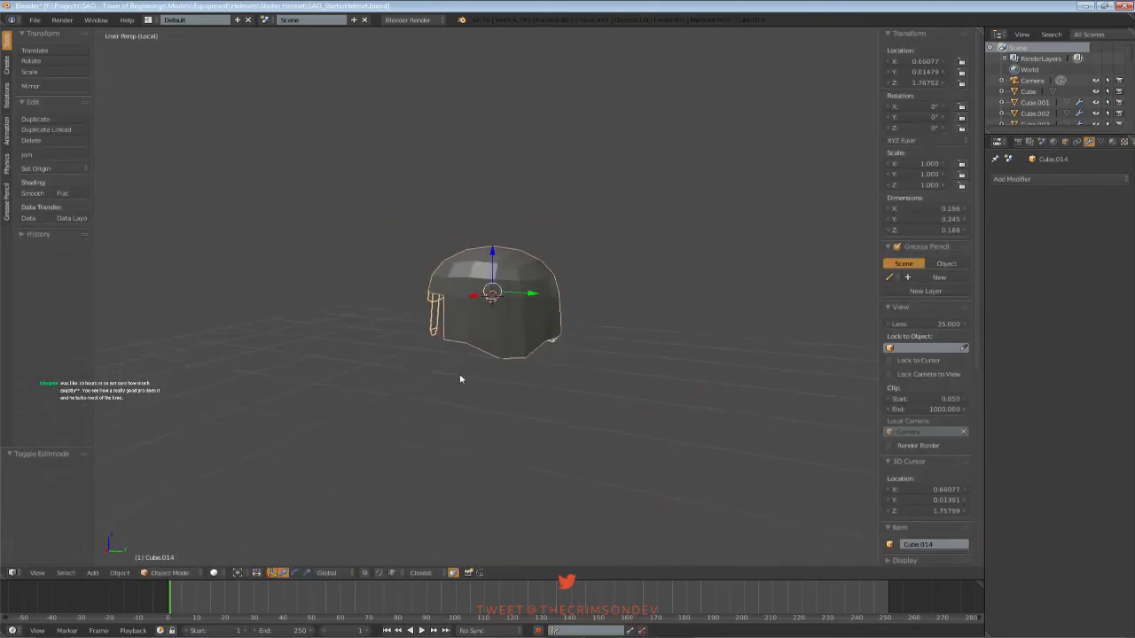
Exit local view to bring back the head models and deselect the helmet
{"action": "middle_click_drag", "start_coordinate": [382, 370], "coordinate": [514, 343]}
{"action": "key", "text": "KP_Divide"}
{"action": "key", "text": "KP_1"}
{"action": "key", "text": "a"}
{"action": "scroll", "coordinate": [475, 445], "scroll_direction": "down", "scroll_amount": 4}
{"action": "scroll", "coordinate": [514, 343], "scroll_direction": "up", "scroll_amount": 4}
Fill a triangular face between each ear flap's front edge and the front rim
{"action": "key", "text": "Tab"}
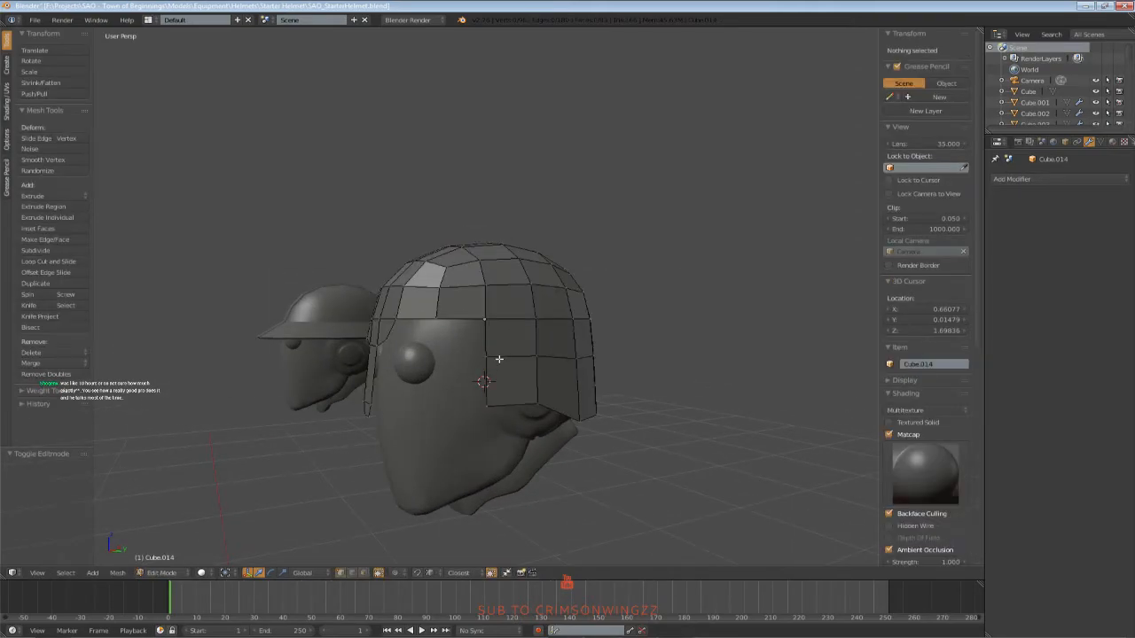
{"action": "key", "text": "a"}
{"action": "key", "text": "a"}
{"action": "right_click", "coordinate": [493, 355]}
{"action": "right_click", "coordinate": [492, 310], "text": "shift"}
{"action": "right_click", "coordinate": [428, 304], "text": "shift"}
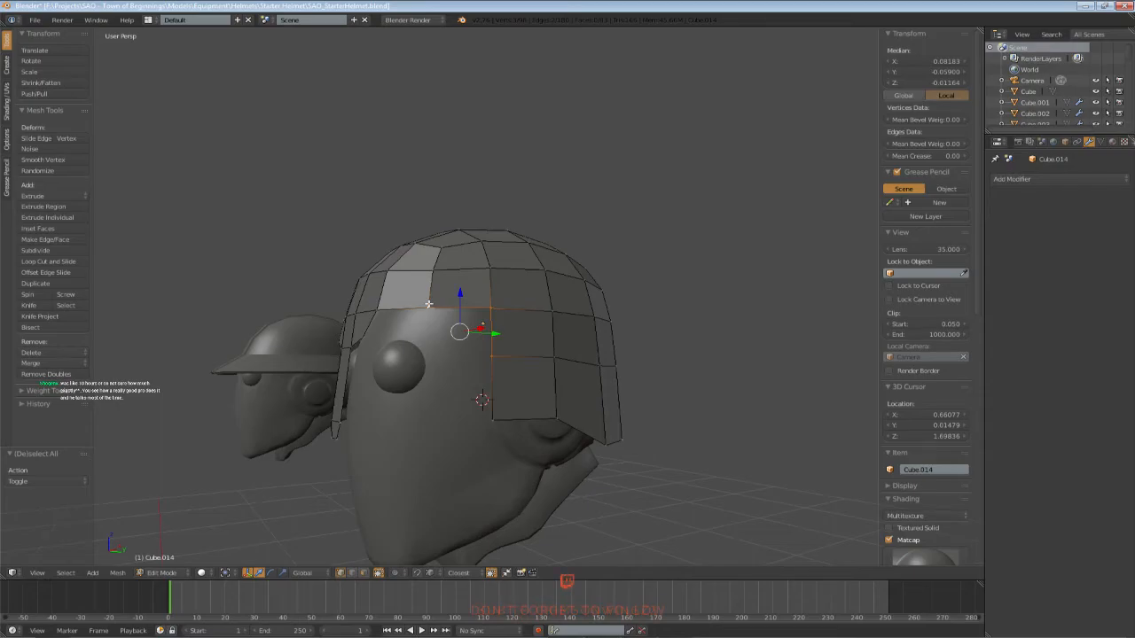
{"action": "middle_click_drag", "start_coordinate": [419, 366], "coordinate": [520, 367]}
{"action": "key", "text": "a"}
{"action": "key", "text": "Tab"}
{"action": "middle_click_drag", "start_coordinate": [499, 425], "coordinate": [631, 365]}
{"action": "key", "text": "Tab"}
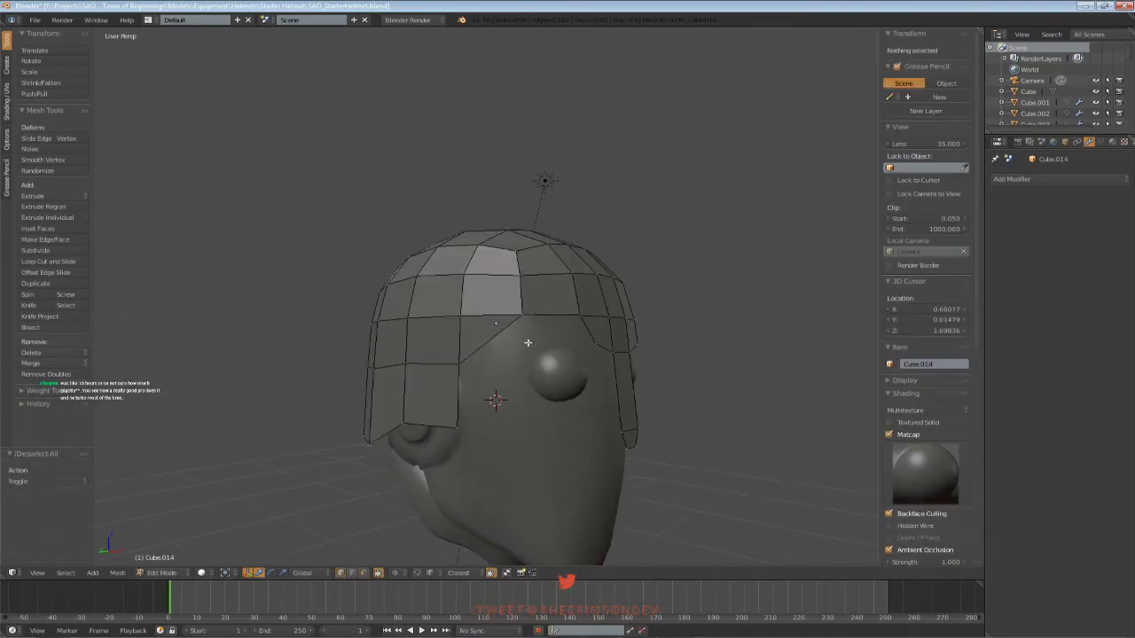
Add a midpoint vertex to the diagonal edge of each ear-flap triangle with loop cuts
{"action": "right_click", "coordinate": [501, 333]}
{"action": "middle_click_drag", "start_coordinate": [501, 332], "coordinate": [460, 375]}
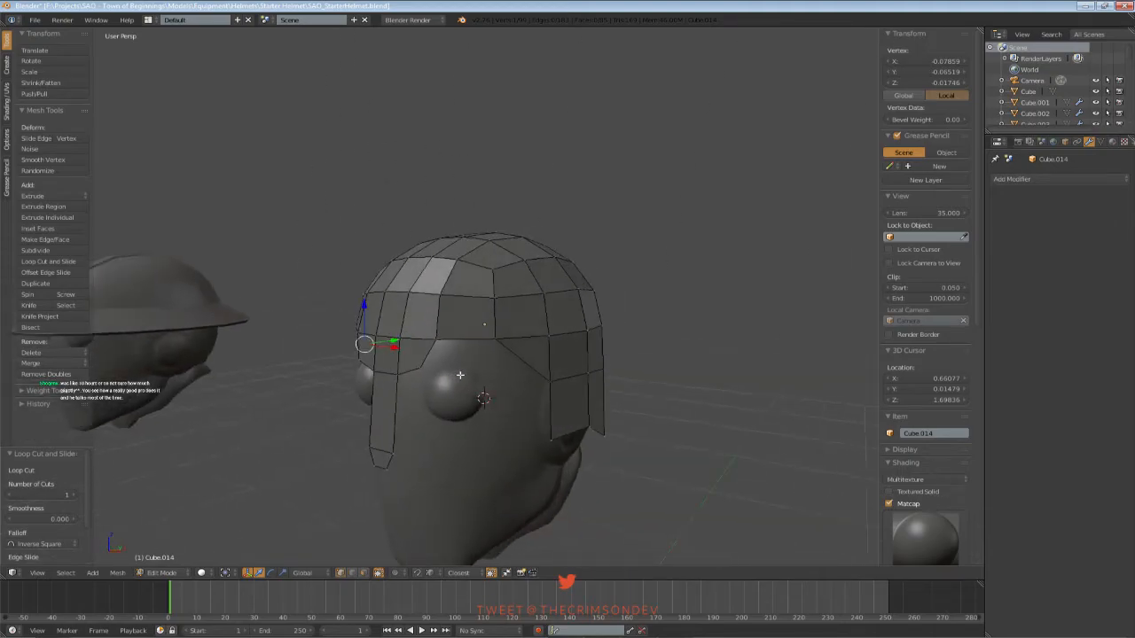
{"action": "middle_click_drag", "start_coordinate": [514, 351], "coordinate": [521, 387]}
{"action": "right_click", "coordinate": [600, 337]}
{"action": "right_click", "coordinate": [477, 380], "text": "shift"}
{"action": "left_click_drag", "start_coordinate": [474, 353], "coordinate": [482, 356]}
Fill a face on each side under the front rim, bridging the ear-flap triangle to the brow triangle
{"action": "middle_click_drag", "start_coordinate": [497, 359], "coordinate": [696, 344]}
{"action": "key", "text": "a"}
{"action": "right_click", "coordinate": [490, 326]}
{"action": "right_click", "coordinate": [505, 350], "text": "shift"}
{"action": "right_click", "coordinate": [433, 325], "text": "shift"}
{"action": "key", "text": "a"}
{"action": "middle_click_drag", "start_coordinate": [609, 366], "coordinate": [443, 356]}
{"action": "right_click", "coordinate": [437, 325]}
{"action": "right_click", "coordinate": [425, 348], "text": "shift"}
{"action": "right_click", "coordinate": [490, 327], "text": "shift"}
{"action": "right_click", "coordinate": [505, 340], "text": "shift"}
{"action": "key", "text": "f"}
{"action": "key", "text": "a"}
{"action": "key", "text": "Tab"}
Select the two brow midpoint vertices and raise them slightly along Z
{"action": "mouse_move", "coordinate": [502, 377]}
{"action": "middle_mouse_down"}
{"action": "mouse_move", "coordinate": [527, 331]}
{"action": "mouse_move", "coordinate": [574, 352]}
{"action": "mouse_move", "coordinate": [506, 375]}
{"action": "mouse_move", "coordinate": [510, 364]}
{"action": "middle_mouse_up"}
{"action": "key", "text": "Tab"}
{"action": "key", "text": "a"}
{"action": "key", "text": "a"}
{"action": "right_click", "coordinate": [489, 353]}
{"action": "left_click", "coordinate": [612, 359]}
{"action": "middle_click_drag", "start_coordinate": [612, 359], "coordinate": [524, 349]}
{"action": "left_click_drag", "start_coordinate": [524, 348], "coordinate": [564, 373]}
{"action": "middle_click_drag", "start_coordinate": [565, 373], "coordinate": [476, 312]}
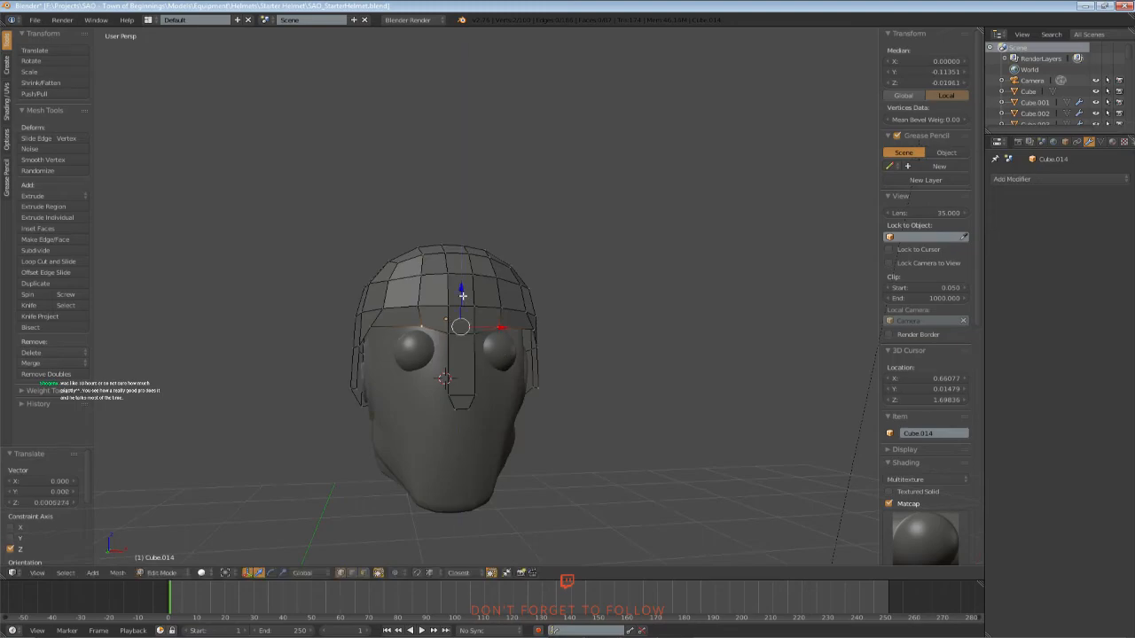
{"action": "left_click", "coordinate": [462, 292]}
Move the two ear-flap diagonal midpoint vertices slightly along Y, scale them along X, and leave mesh editing
{"action": "key", "text": "a"}
{"action": "middle_click_drag", "start_coordinate": [462, 292], "coordinate": [536, 330]}
{"action": "right_click", "coordinate": [537, 330]}
{"action": "middle_click_drag", "start_coordinate": [426, 345], "coordinate": [480, 335]}
{"action": "left_click_drag", "start_coordinate": [479, 336], "coordinate": [478, 336]}
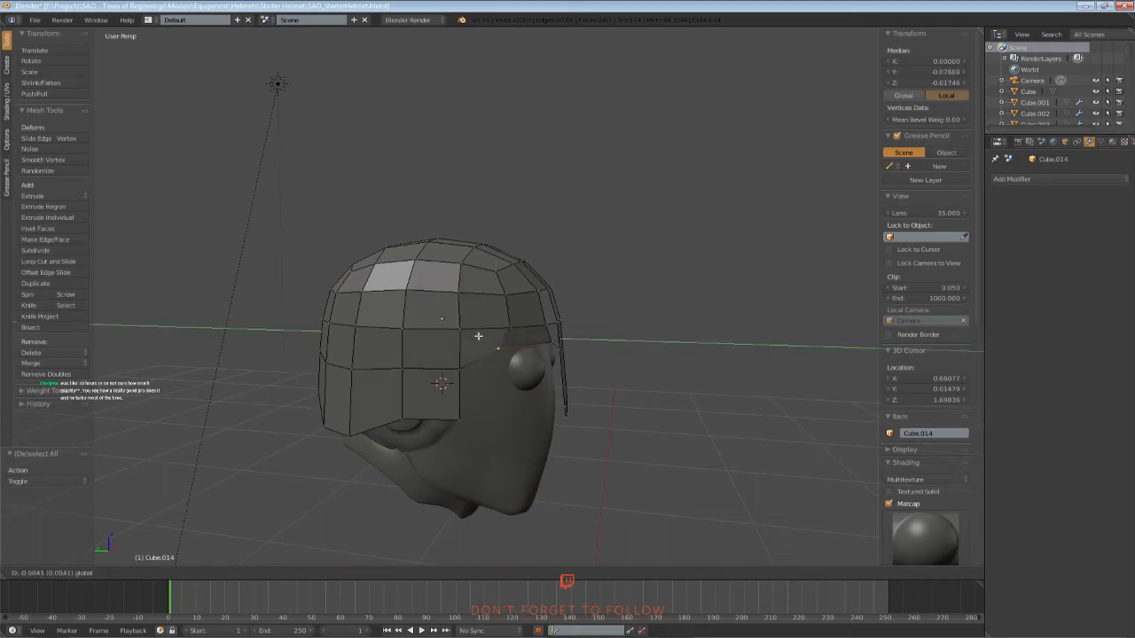
{"action": "left_click", "coordinate": [482, 334]}
{"action": "middle_click_drag", "start_coordinate": [482, 335], "coordinate": [376, 388]}
{"action": "key", "text": "s"}
{"action": "key", "text": "x"}
{"action": "left_click", "coordinate": [559, 344]}
{"action": "key", "text": "Tab"}
{"action": "middle_click_drag", "start_coordinate": [469, 406], "coordinate": [504, 381]}
{"action": "key", "text": "a"}
{"action": "scroll", "coordinate": [547, 352], "scroll_direction": "down", "scroll_amount": 3}
{"action": "scroll", "coordinate": [505, 381], "scroll_direction": "up", "scroll_amount": 2}
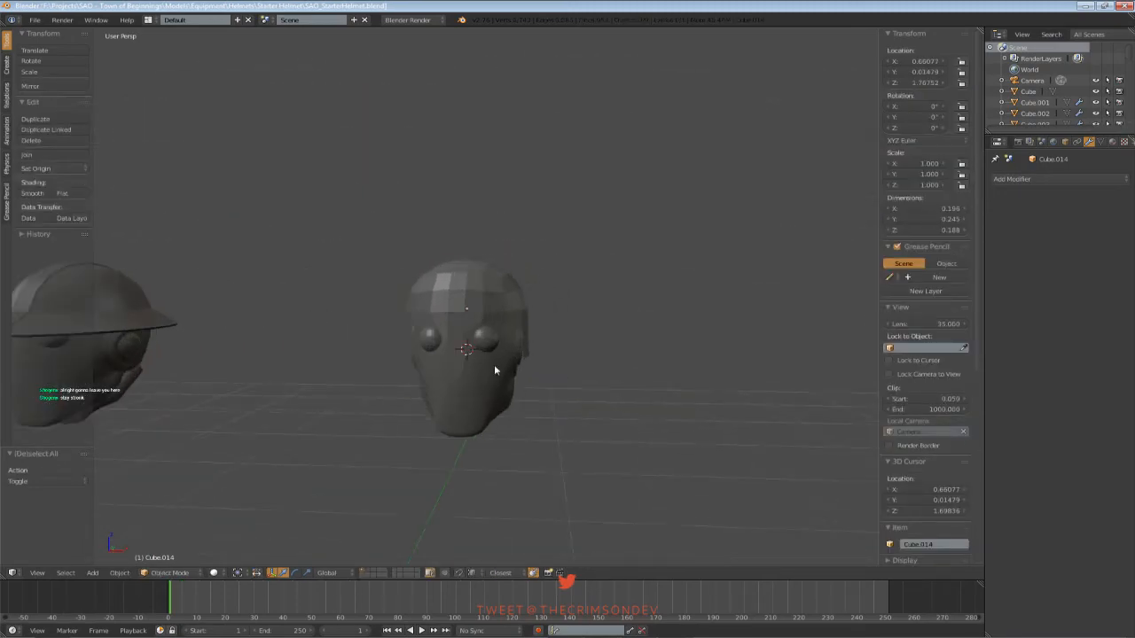
Raise the bottom edges of both ear flaps slightly along Z and leave mesh editing
{"action": "middle_click_drag", "start_coordinate": [482, 435], "coordinate": [505, 262]}
{"action": "left_click", "coordinate": [505, 261]}
{"action": "key", "text": "Tab"}
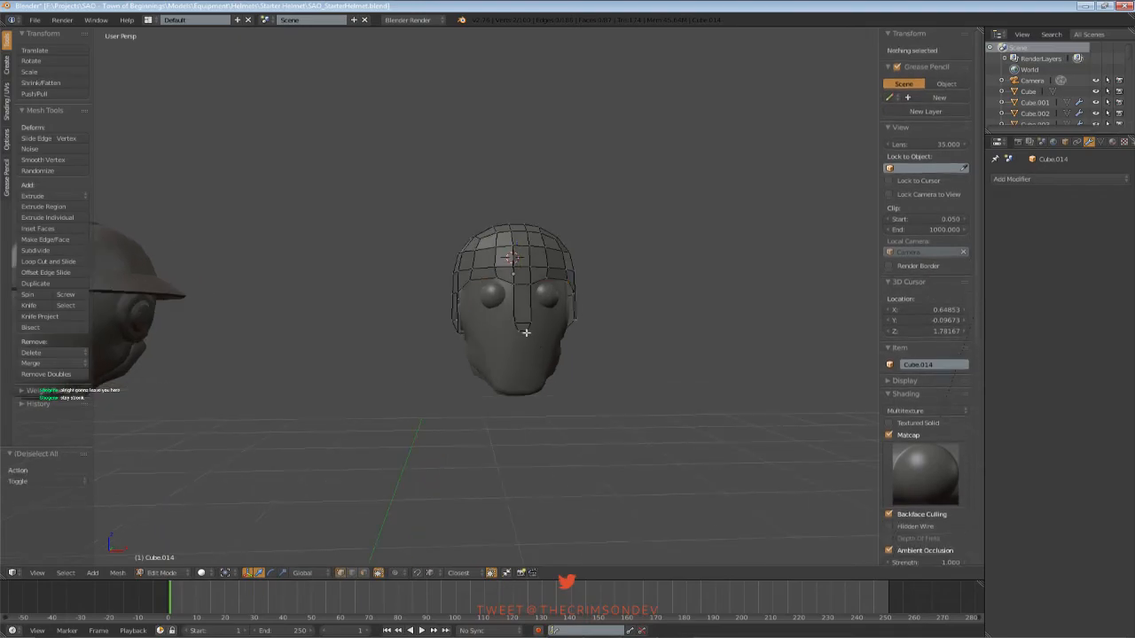
{"action": "key", "text": "z"}
{"action": "middle_click_drag", "start_coordinate": [519, 314], "coordinate": [479, 318]}
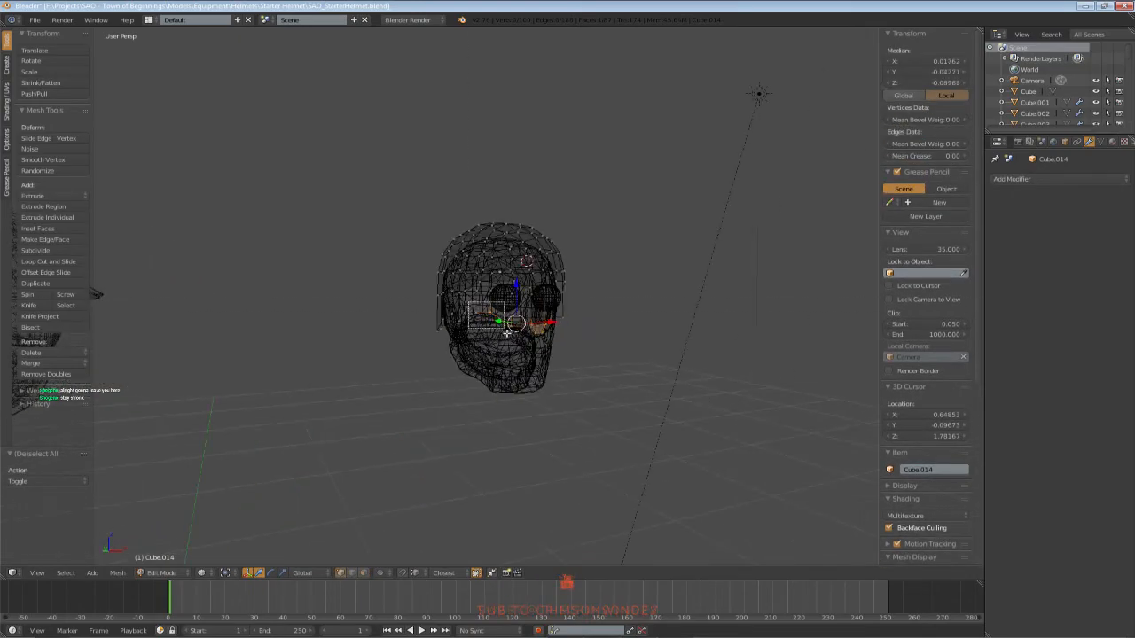
{"action": "key", "text": "z"}
{"action": "mouse_move", "coordinate": [618, 319]}
{"action": "middle_mouse_down"}
{"action": "mouse_move", "coordinate": [585, 307]}
{"action": "mouse_move", "coordinate": [536, 340]}
{"action": "mouse_move", "coordinate": [481, 351]}
{"action": "mouse_move", "coordinate": [567, 340]}
{"action": "mouse_move", "coordinate": [514, 346]}
{"action": "mouse_move", "coordinate": [500, 369]}
{"action": "middle_mouse_up"}
{"action": "key", "text": "g"}
{"action": "key", "text": "z"}
{"action": "left_click", "coordinate": [553, 300]}
{"action": "key", "text": "Tab"}
Raise the front bottom corner vertices of both ear flaps by 0.014 along Z
{"action": "scroll", "coordinate": [558, 314], "scroll_direction": "down", "scroll_amount": 3}
{"action": "scroll", "coordinate": [525, 321], "scroll_direction": "up", "scroll_amount": 4}
{"action": "key", "text": "Tab"}
{"action": "key", "text": "a"}
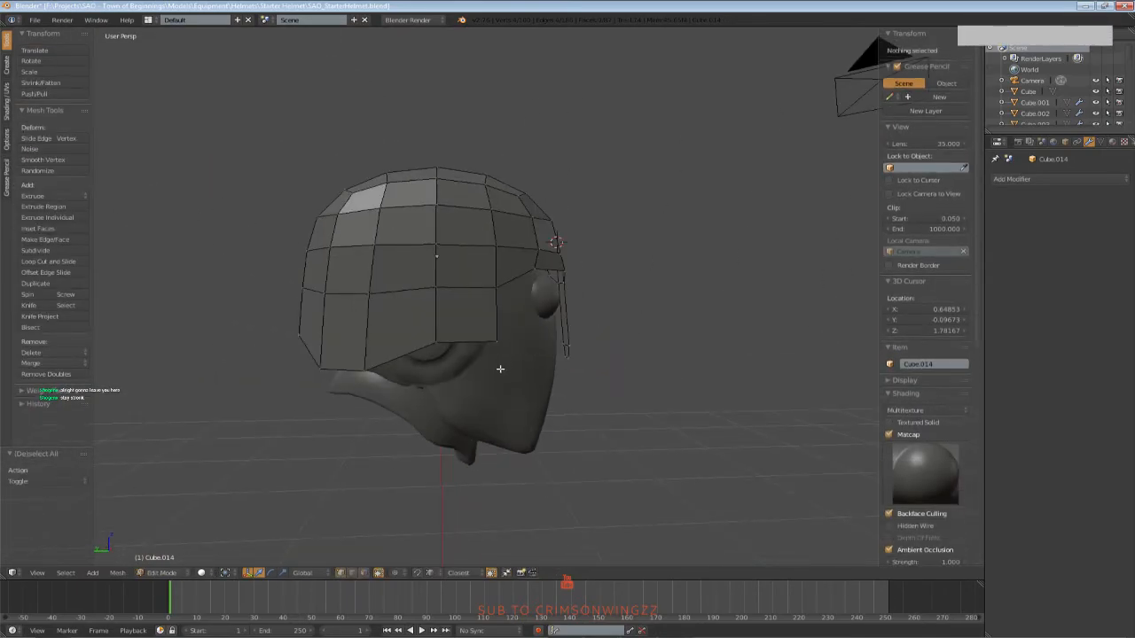
{"action": "key", "text": "z"}
{"action": "key", "text": "b"}
{"action": "left_click_drag", "start_coordinate": [477, 324], "coordinate": [504, 349]}
{"action": "key", "text": "z"}
{"action": "middle_click_drag", "start_coordinate": [503, 349], "coordinate": [492, 342]}
{"action": "left_click", "coordinate": [490, 288]}
Move the ear flaps' front bottom corners 0.014 along Y, scale them about 1.04 along X, and leave mesh editing
{"action": "key", "text": "g"}
{"action": "key", "text": "y"}
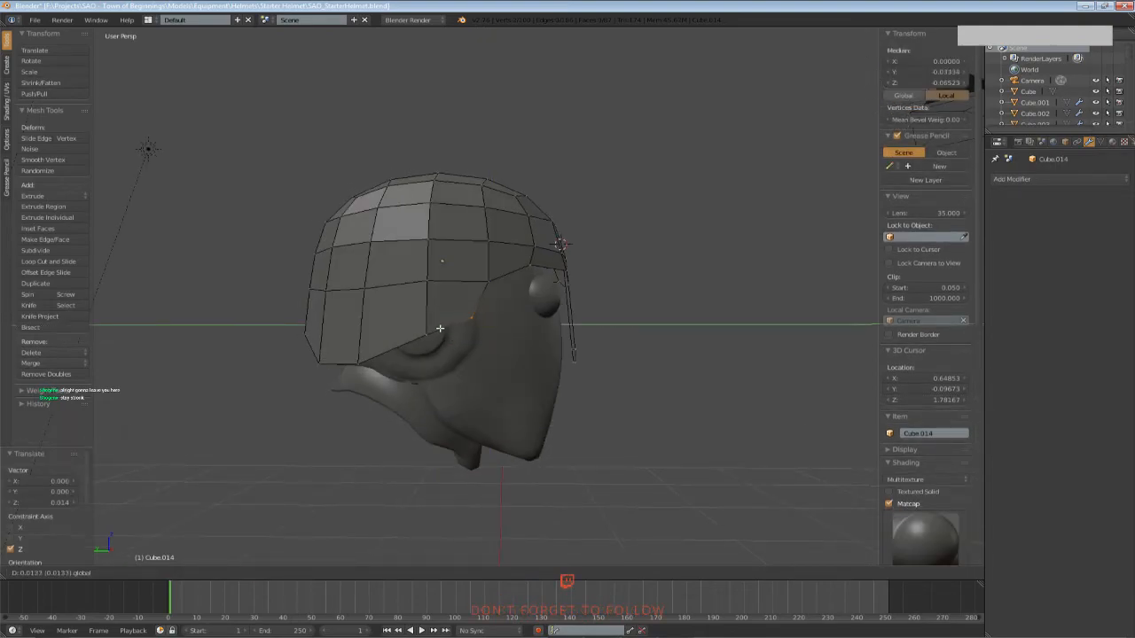
{"action": "left_click", "coordinate": [439, 328]}
{"action": "middle_click_drag", "start_coordinate": [439, 328], "coordinate": [722, 367]}
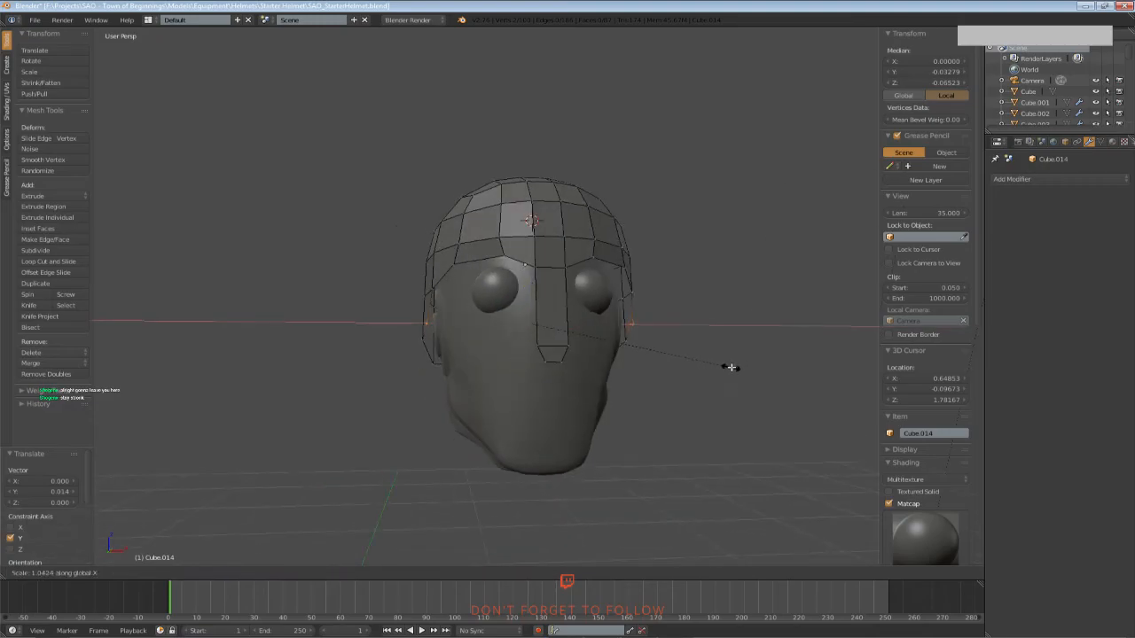
{"action": "left_click", "coordinate": [728, 366]}
{"action": "key", "text": "a"}
{"action": "middle_click_drag", "start_coordinate": [449, 343], "coordinate": [403, 372]}
{"action": "key", "text": "Tab"}
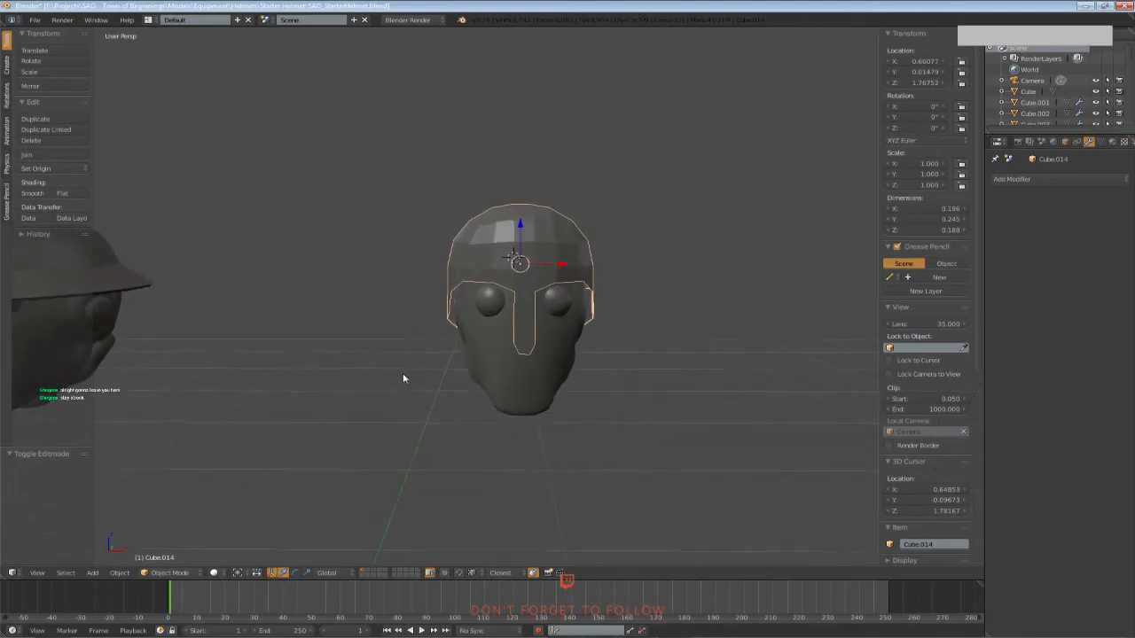
{"action": "key", "text": "a"}
{"action": "scroll", "coordinate": [523, 370], "scroll_direction": "down", "scroll_amount": 4}
{"action": "middle_click_drag", "start_coordinate": [523, 370], "coordinate": [436, 362]}
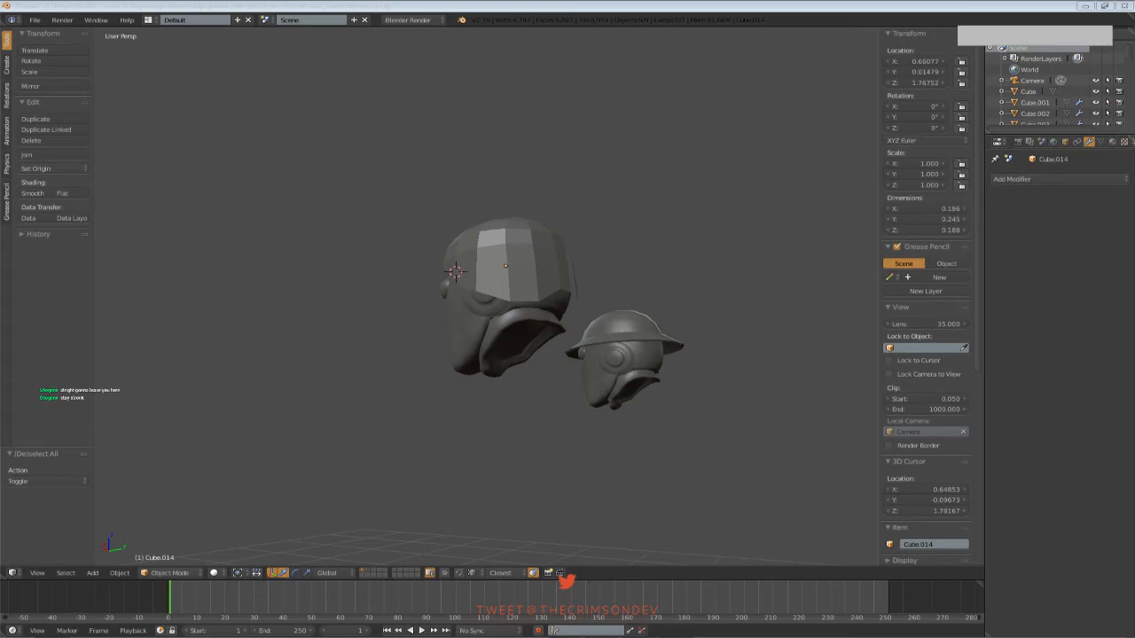
From the right view, raise the bottom edge on the near side of the neck guard by 0.024 along Z
{"action": "middle_click_drag", "start_coordinate": [505, 356], "coordinate": [533, 340]}
{"action": "key", "text": "Tab"}
{"action": "key", "text": "a"}
{"action": "key", "text": "a"}
{"action": "key", "text": "KP_1"}
{"action": "key", "text": "KP_3"}
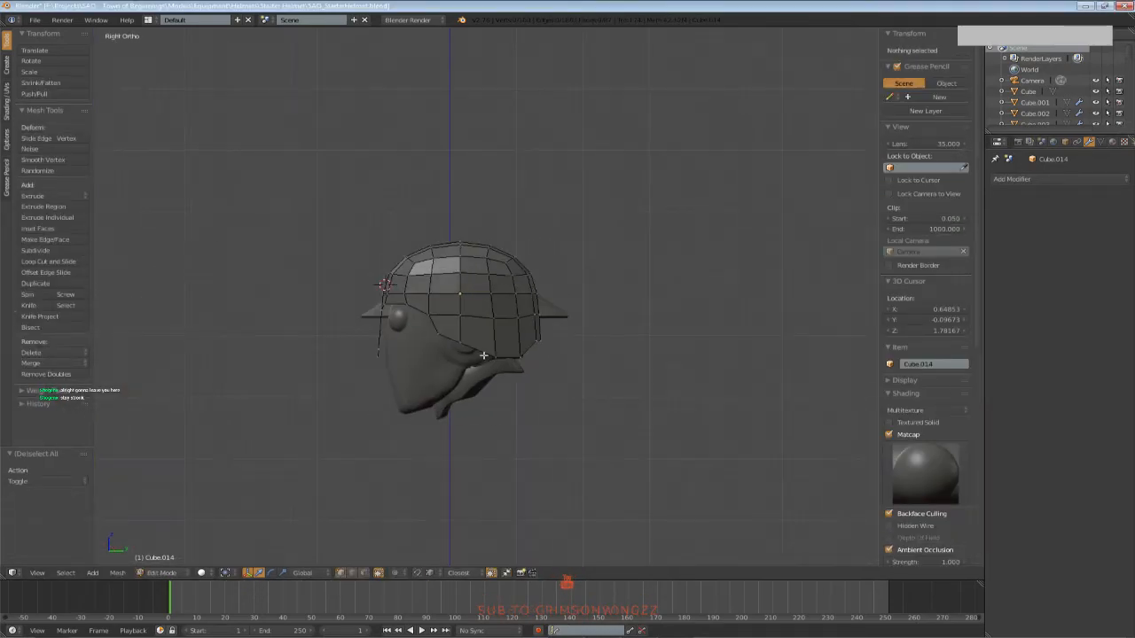
{"action": "right_click", "coordinate": [540, 381]}
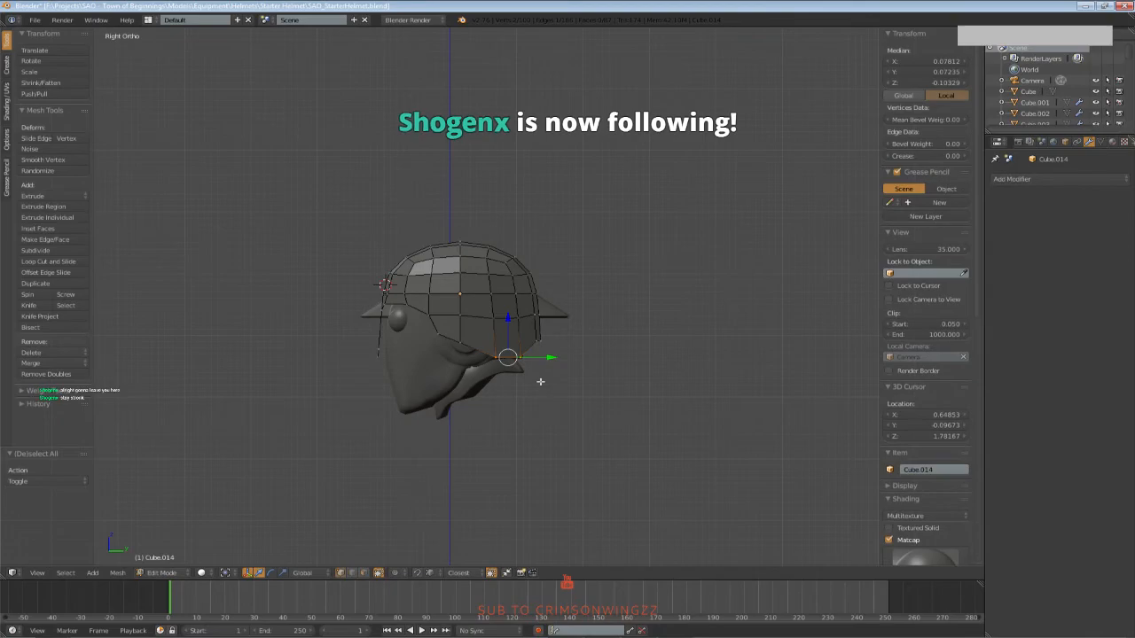
{"action": "key", "text": "g"}
{"action": "key", "text": "z"}
{"action": "left_click", "coordinate": [503, 307]}
{"action": "scroll", "coordinate": [504, 307], "scroll_direction": "up", "scroll_amount": 3}
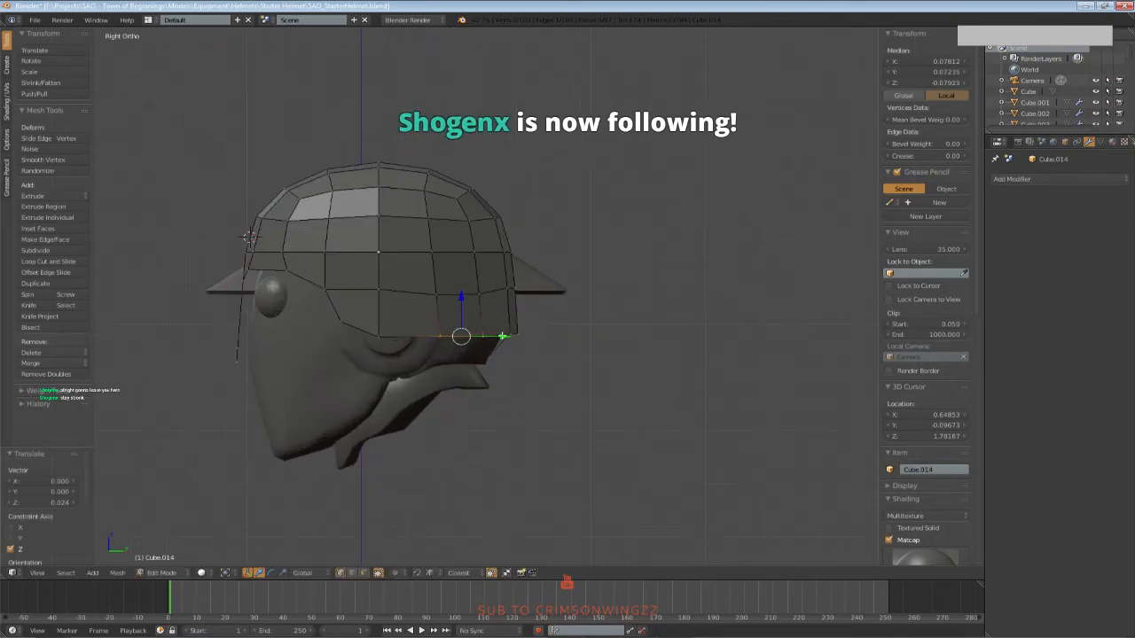
Shift the raised neck guard edge slightly along Y, leave mesh editing, and show the helmet in right view
{"action": "left_click_drag", "start_coordinate": [502, 337], "coordinate": [506, 337]}
{"action": "key", "text": "z"}
{"action": "key", "text": "Tab"}
{"action": "key", "text": "z"}
{"action": "scroll", "coordinate": [512, 350], "scroll_direction": "down", "scroll_amount": 2}
{"action": "middle_click_drag", "start_coordinate": [513, 350], "coordinate": [493, 372]}
{"action": "key", "text": "KP_1"}
{"action": "key", "text": "KP_3"}
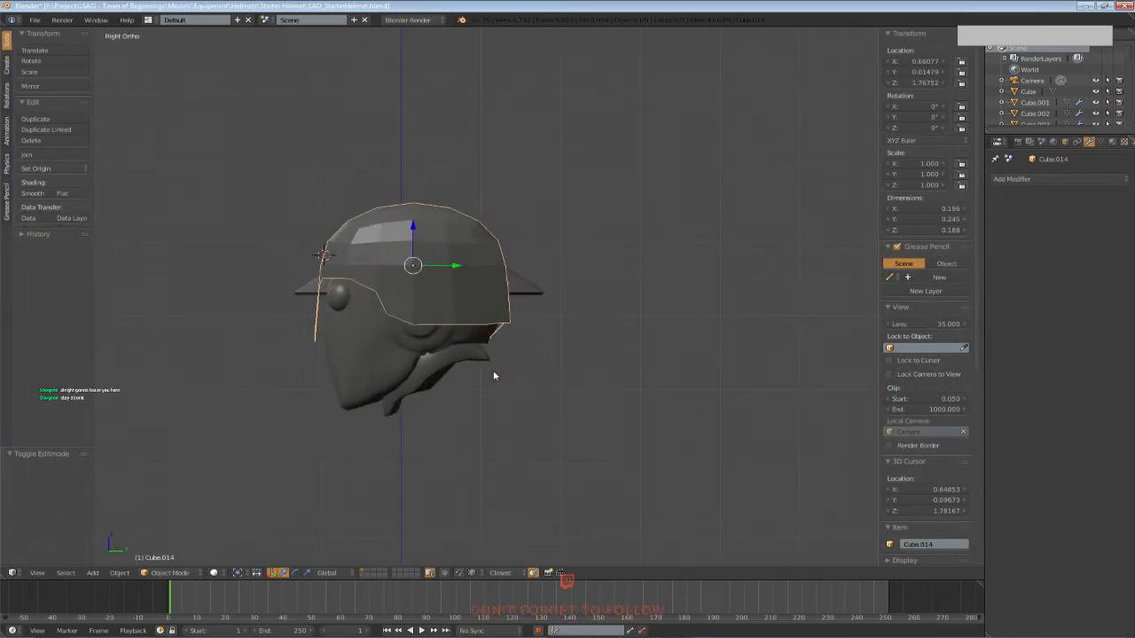
From the right view, adjust the height of the neck guard's lower side vertices and scale them along X
{"action": "key", "text": "Tab"}
{"action": "key", "text": "z"}
{"action": "key", "text": "b"}
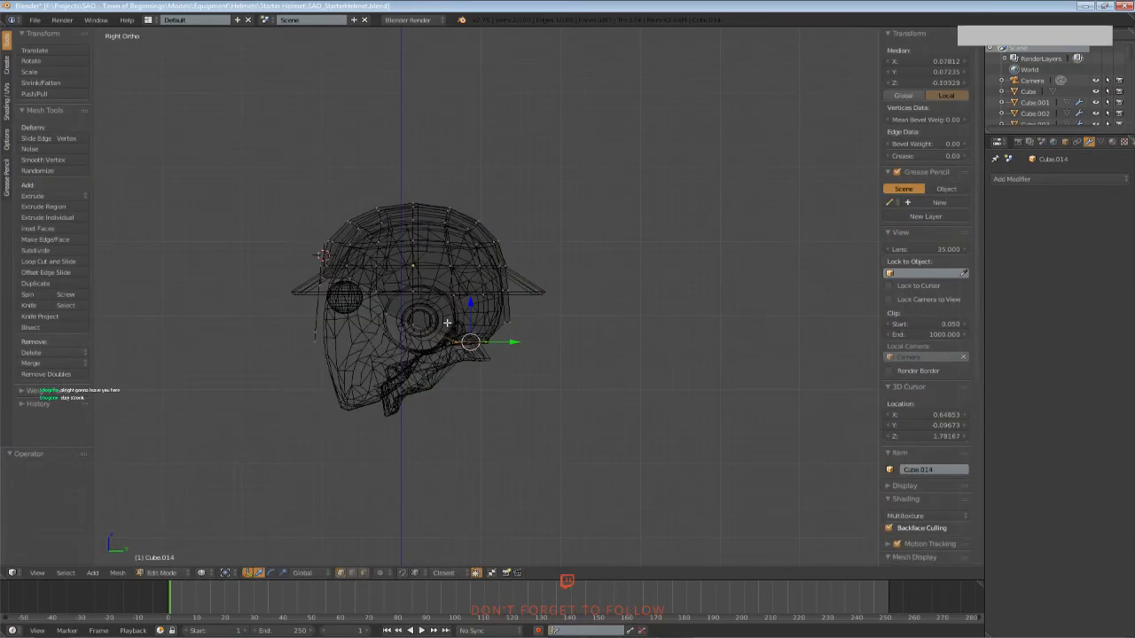
{"action": "key", "text": "z"}
{"action": "left_click_drag", "start_coordinate": [469, 303], "coordinate": [517, 323]}
{"action": "middle_click_drag", "start_coordinate": [514, 323], "coordinate": [346, 310]}
{"action": "key", "text": "s"}
{"action": "key", "text": "x"}
{"action": "left_click", "coordinate": [548, 329]}
{"action": "key", "text": "Tab"}
Lower the bottom edge at the rear centre of the neck guard by about 0.013 along Z
{"action": "scroll", "coordinate": [456, 361], "scroll_direction": "down", "scroll_amount": 1}
{"action": "mouse_move", "coordinate": [456, 361]}
{"action": "middle_mouse_down"}
{"action": "mouse_move", "coordinate": [507, 367]}
{"action": "mouse_move", "coordinate": [452, 350]}
{"action": "middle_mouse_up"}
{"action": "scroll", "coordinate": [506, 367], "scroll_direction": "up", "scroll_amount": 2}
{"action": "key", "text": "Tab"}
{"action": "key", "text": "a"}
{"action": "right_click", "coordinate": [439, 320]}
{"action": "right_click", "coordinate": [458, 318], "text": "shift"}
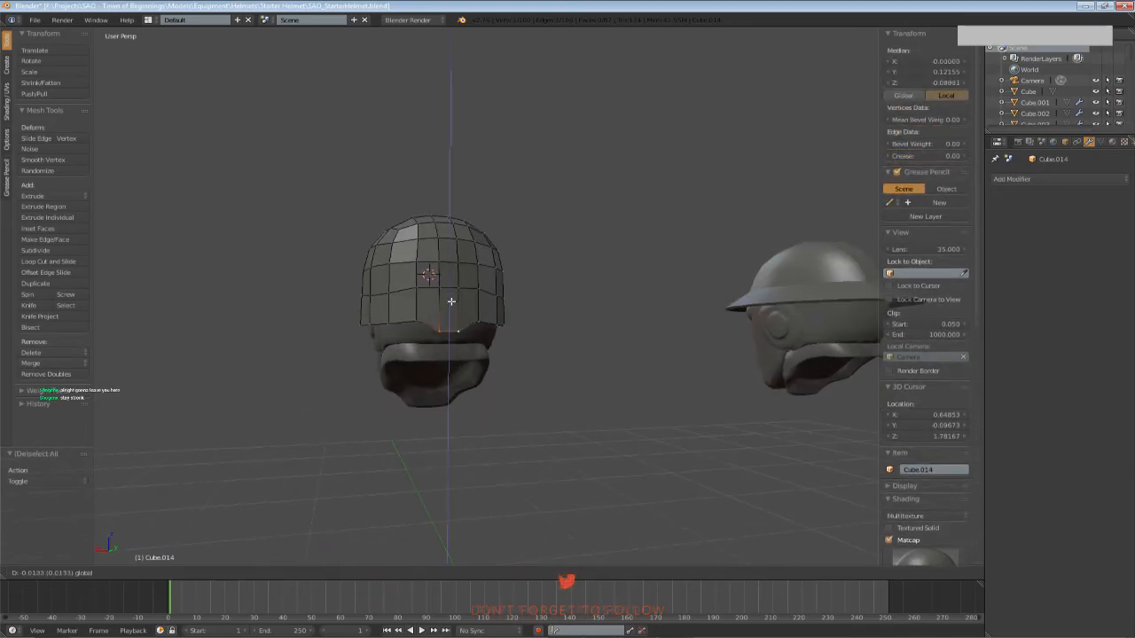
{"action": "left_click_drag", "start_coordinate": [452, 305], "coordinate": [452, 307]}
{"action": "key", "text": "Tab"}
{"action": "middle_click_drag", "start_coordinate": [453, 309], "coordinate": [466, 335]}
{"action": "scroll", "coordinate": [560, 345], "scroll_direction": "down", "scroll_amount": 1}
{"action": "key", "text": "Tab"}
{"action": "key", "text": "a"}
{"action": "key", "text": "Tab"}
{"action": "scroll", "coordinate": [530, 373], "scroll_direction": "down", "scroll_amount": 3}
{"action": "scroll", "coordinate": [530, 378], "scroll_direction": "up", "scroll_amount": 5}
Lower the bottom vertices at the rear centre of the neck guard further and leave mesh editing
{"action": "key", "text": "Tab"}
{"action": "key", "text": "b"}
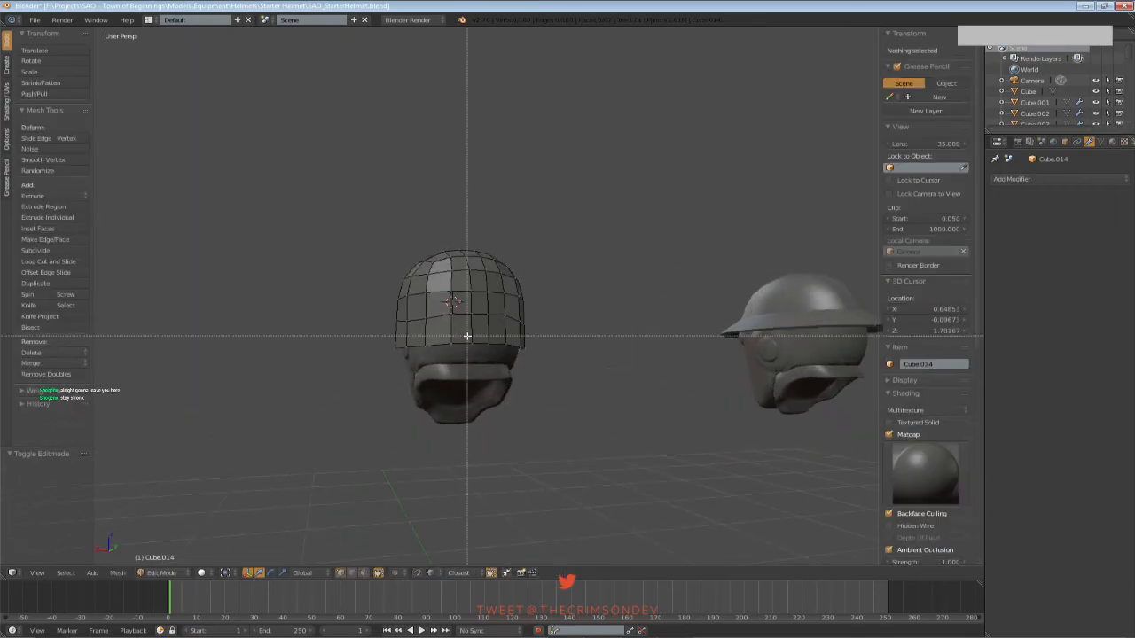
{"action": "left_click_drag", "start_coordinate": [466, 335], "coordinate": [495, 353]}
{"action": "left_click", "coordinate": [480, 321]}
{"action": "middle_click_drag", "start_coordinate": [480, 321], "coordinate": [462, 375]}
{"action": "key", "text": "Tab"}
Examine the dome helmet's outline from behind and from the front, beside the brimmed helmet
{"action": "scroll", "coordinate": [555, 369], "scroll_direction": "down", "scroll_amount": 3}
{"action": "scroll", "coordinate": [462, 375], "scroll_direction": "up", "scroll_amount": 4}
{"action": "middle_click_drag", "start_coordinate": [386, 356], "coordinate": [525, 413]}
{"action": "scroll", "coordinate": [300, 397], "scroll_direction": "down", "scroll_amount": 3}
{"action": "key", "text": "a"}
{"action": "scroll", "coordinate": [456, 403], "scroll_direction": "down", "scroll_amount": 2}
{"action": "scroll", "coordinate": [525, 413], "scroll_direction": "down", "scroll_amount": 1}
{"action": "middle_click_drag", "start_coordinate": [341, 378], "coordinate": [477, 323]}
{"action": "scroll", "coordinate": [477, 323], "scroll_direction": "up", "scroll_amount": 2}
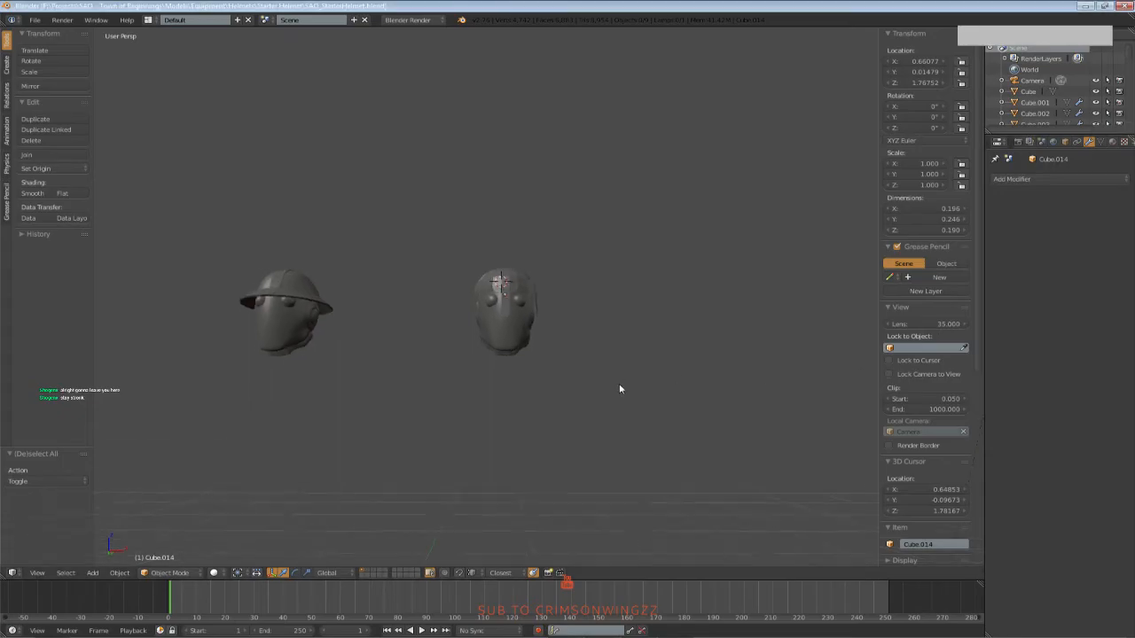
{"action": "scroll", "coordinate": [599, 382], "scroll_direction": "up", "scroll_amount": 3}
{"action": "middle_click_drag", "start_coordinate": [599, 381], "coordinate": [503, 309]}
Select the bottom side vertices of the dome helmet in wireframe and shift them along Z from the right view
{"action": "key", "text": "Tab"}
{"action": "key", "text": "a"}
{"action": "key", "text": "KP_1"}
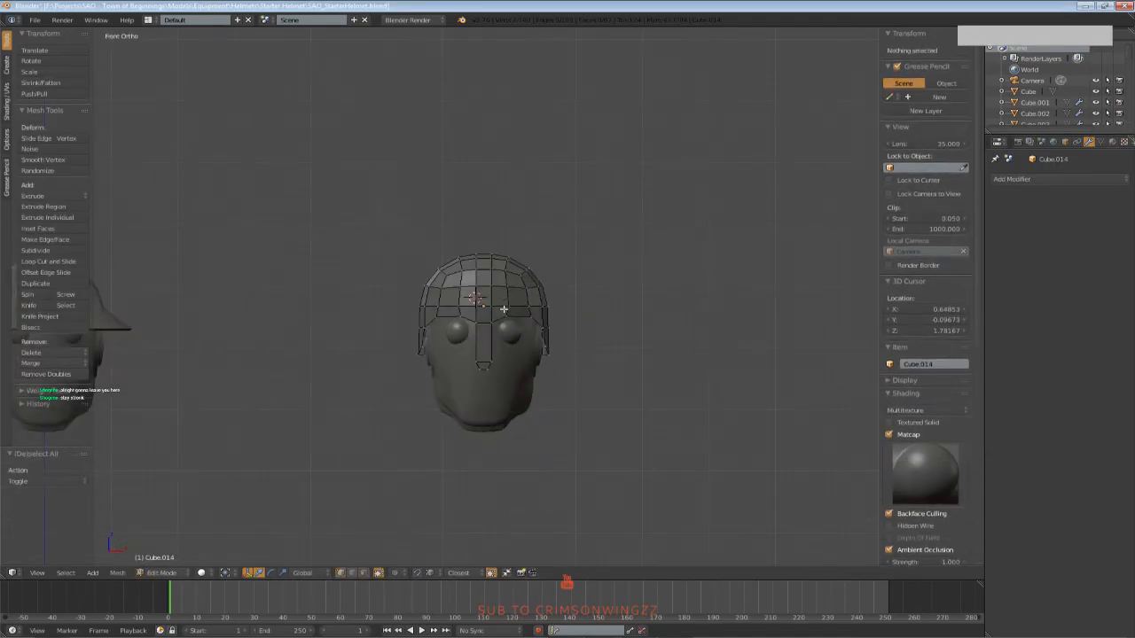
{"action": "key", "text": "z"}
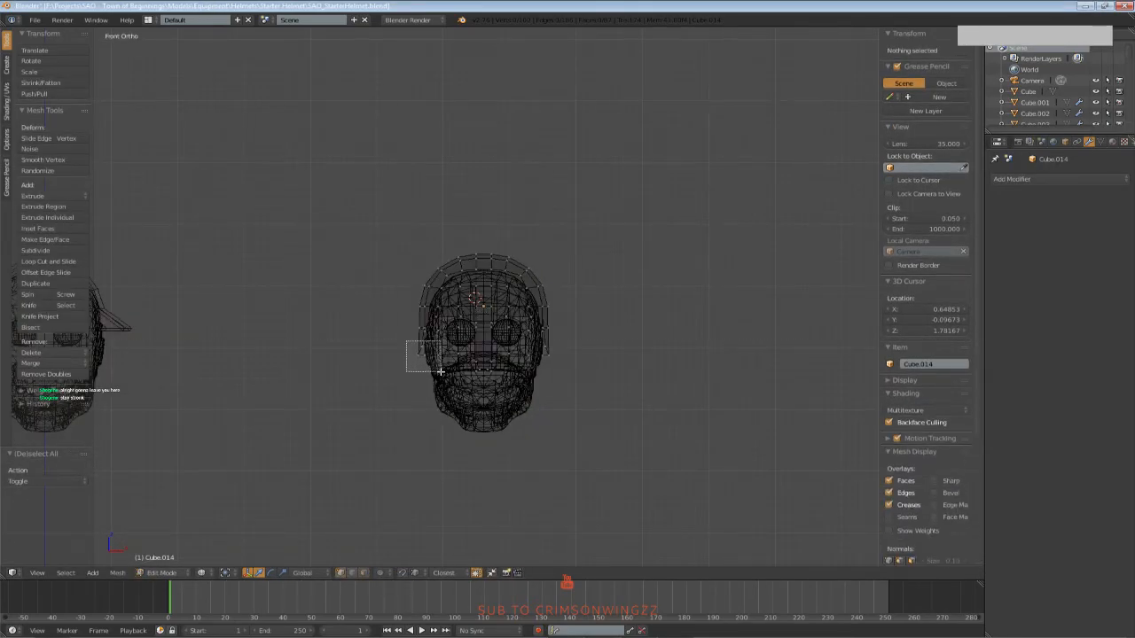
{"action": "left_click_drag", "start_coordinate": [440, 371], "coordinate": [443, 373]}
{"action": "middle_click_drag", "start_coordinate": [541, 362], "coordinate": [447, 350]}
{"action": "key", "text": "KP_3"}
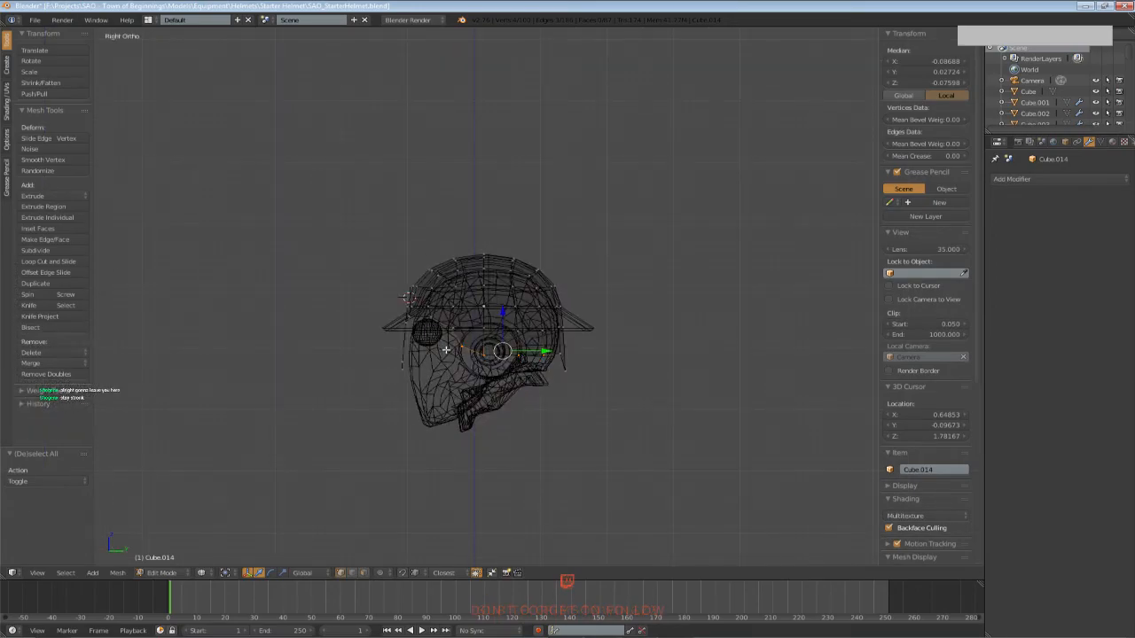
{"action": "mouse_move", "coordinate": [455, 340]}
{"action": "left_mouse_down"}
{"action": "mouse_move", "coordinate": [559, 368]}
{"action": "mouse_move", "coordinate": [554, 376]}
{"action": "left_mouse_up"}
{"action": "key", "text": "z"}
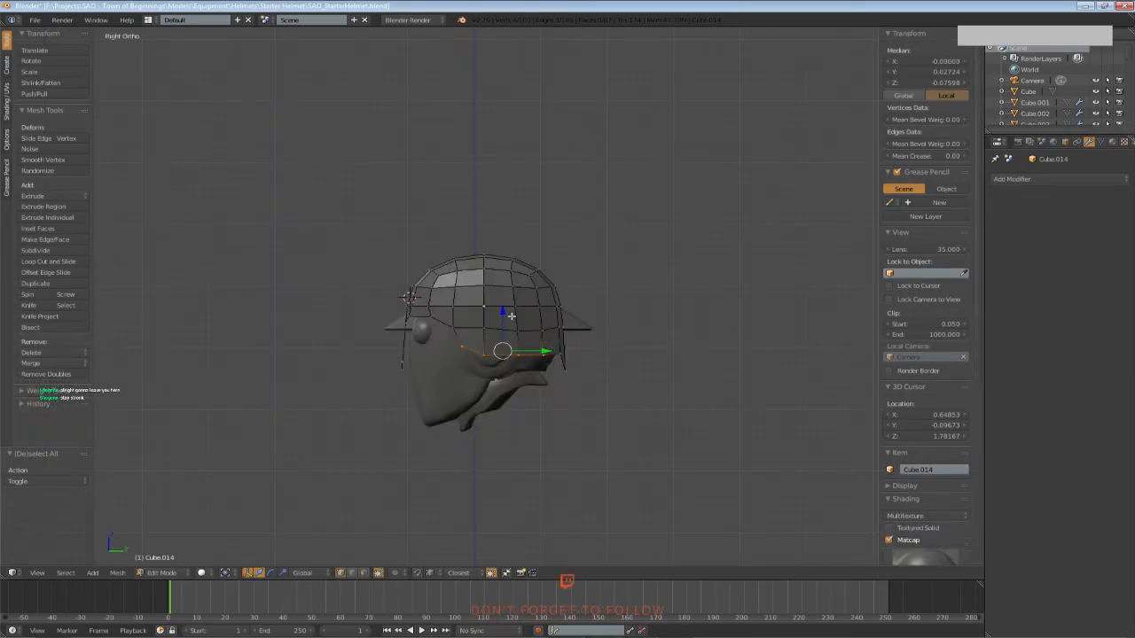
{"action": "key", "text": "g"}
{"action": "key", "text": "z"}
{"action": "left_click", "coordinate": [499, 331]}
{"action": "middle_click_drag", "start_coordinate": [499, 331], "coordinate": [453, 369]}
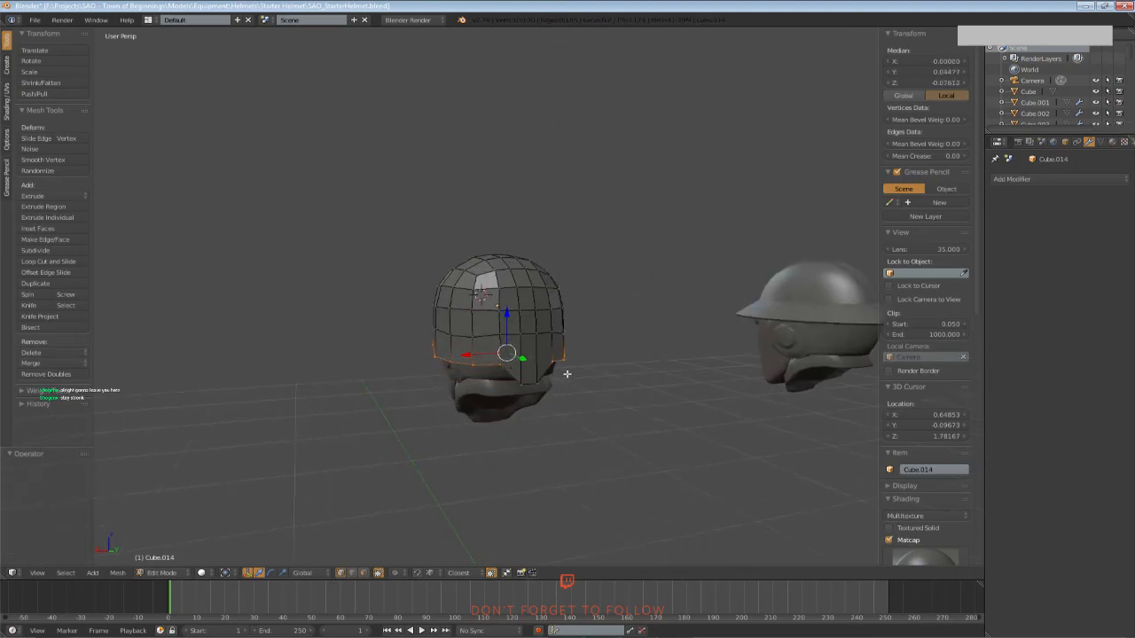
Lower the bottom edges on both sides of the helmet by about 0.0036 along Z and widen them along X
{"action": "key", "text": "KP_1"}
{"action": "key", "text": "KP_3"}
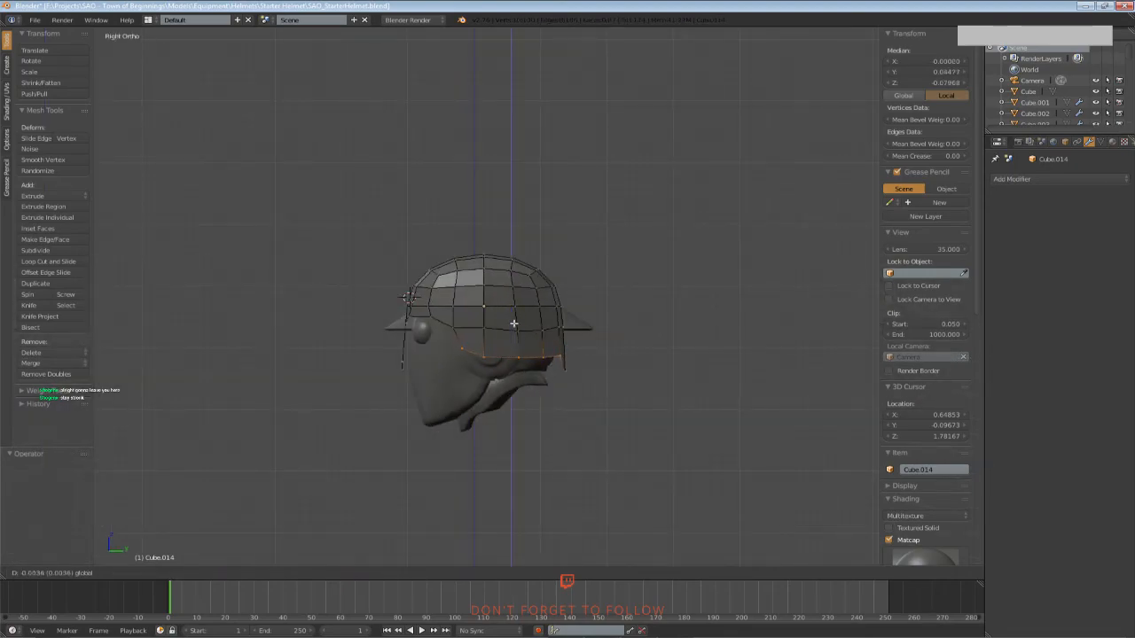
{"action": "key", "text": "Tab"}
{"action": "middle_click_drag", "start_coordinate": [515, 326], "coordinate": [523, 382]}
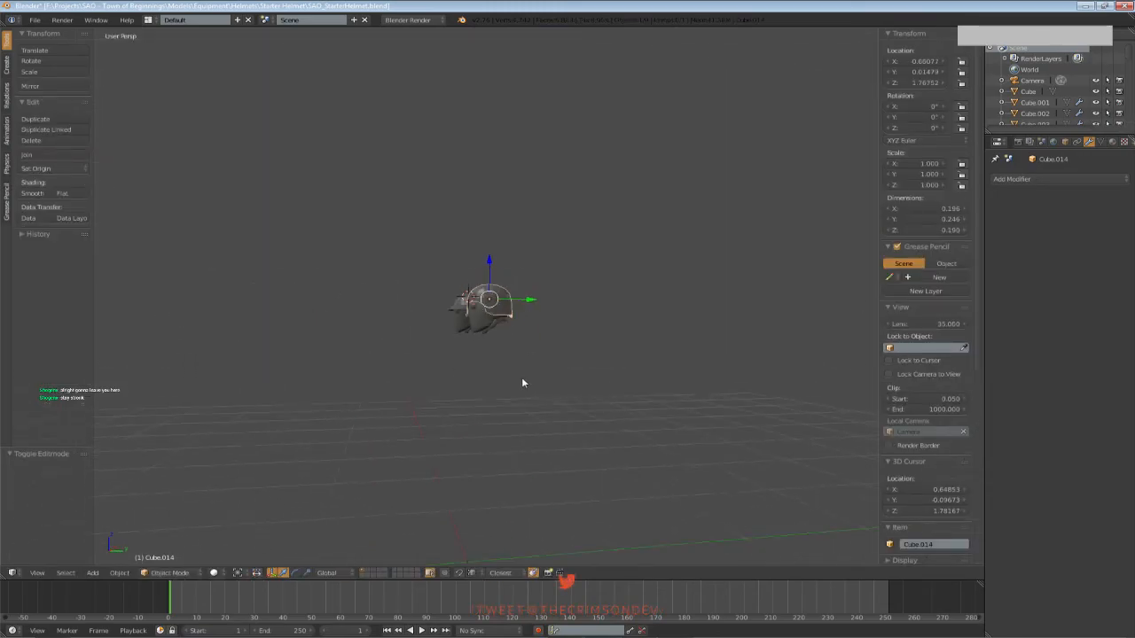
{"action": "key", "text": "Tab"}
{"action": "middle_click_drag", "start_coordinate": [446, 418], "coordinate": [487, 359]}
{"action": "left_click", "coordinate": [592, 364]}
{"action": "key", "text": "Tab"}
{"action": "key", "text": "a"}
{"action": "scroll", "coordinate": [581, 411], "scroll_direction": "up", "scroll_amount": 4}
Lengthen the nose guard by lowering its bottom tip vertices along Z
{"action": "right_click", "coordinate": [505, 322]}
{"action": "key", "text": "Tab"}
{"action": "key", "text": "a"}
{"action": "key", "text": "Tab"}
{"action": "scroll", "coordinate": [563, 341], "scroll_direction": "down", "scroll_amount": 2}
{"action": "key", "text": "Tab"}
{"action": "key", "text": "a"}
{"action": "middle_click_drag", "start_coordinate": [456, 317], "coordinate": [480, 297]}
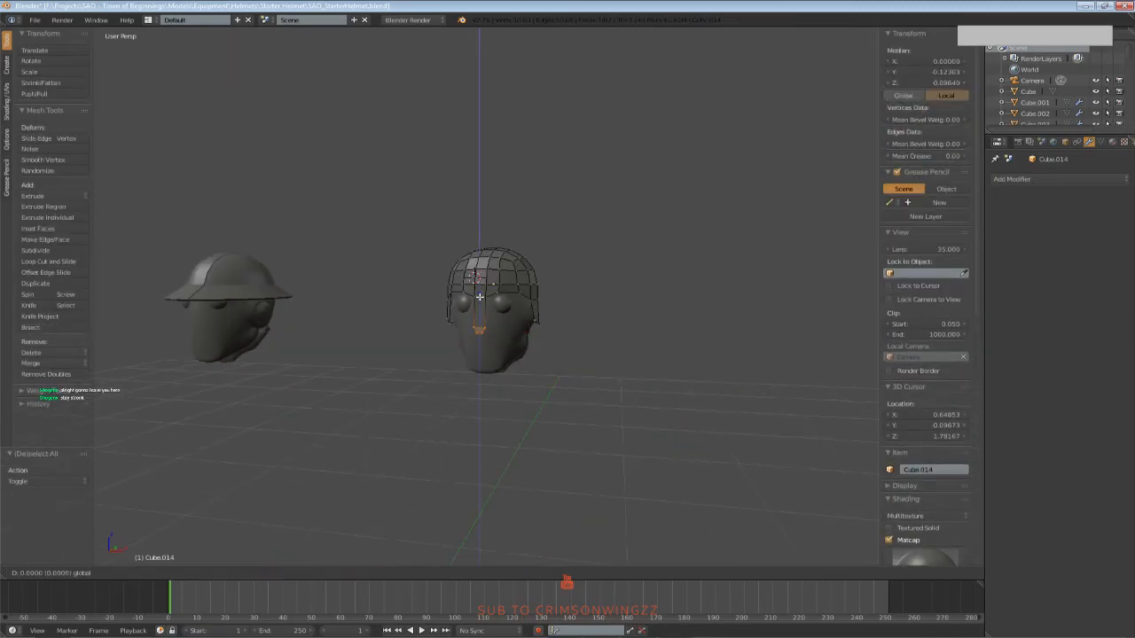
{"action": "left_click_drag", "start_coordinate": [479, 309], "coordinate": [480, 309]}
{"action": "middle_click_drag", "start_coordinate": [479, 309], "coordinate": [603, 356]}
{"action": "mouse_move", "coordinate": [520, 336]}
{"action": "left_mouse_down"}
{"action": "mouse_move", "coordinate": [555, 345]}
{"action": "mouse_move", "coordinate": [512, 332]}
{"action": "left_mouse_up"}
{"action": "key", "text": "a"}
Leave mesh editing, check layer 2, return to layer 1, and save over SAO_StarterHelmet.blend
{"action": "key", "text": "z"}
{"action": "key", "text": "b"}
{"action": "key", "text": "z"}
{"action": "key", "text": "a"}
{"action": "key", "text": "ctrl+s"}
{"action": "key", "text": "Tab"}
{"action": "middle_click_drag", "start_coordinate": [518, 347], "coordinate": [422, 356]}
{"action": "key", "text": "ctrl+s"}
{"action": "scroll", "coordinate": [472, 374], "scroll_direction": "down", "scroll_amount": 2}
{"action": "key", "text": "2"}
{"action": "key", "text": "1"}
{"action": "key", "text": "ctrl+s"}
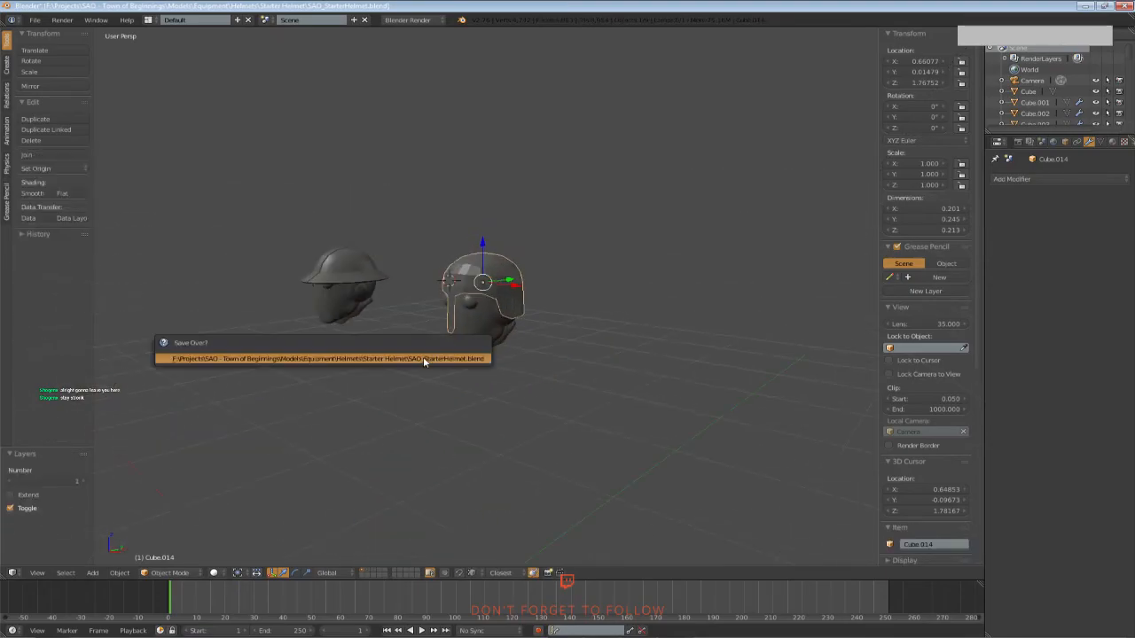
{"action": "left_click", "coordinate": [424, 358]}
Scale the horizontal edge loop above the brow by about 0.96 along X and 0.972 along Y
{"action": "scroll", "coordinate": [438, 352], "scroll_direction": "up", "scroll_amount": 3}
{"action": "middle_click_drag", "start_coordinate": [780, 291], "coordinate": [577, 293]}
{"action": "key", "text": "Tab"}
{"action": "key", "text": "a"}
{"action": "key", "text": "a"}
{"action": "right_click", "coordinate": [514, 285], "text": "alt"}
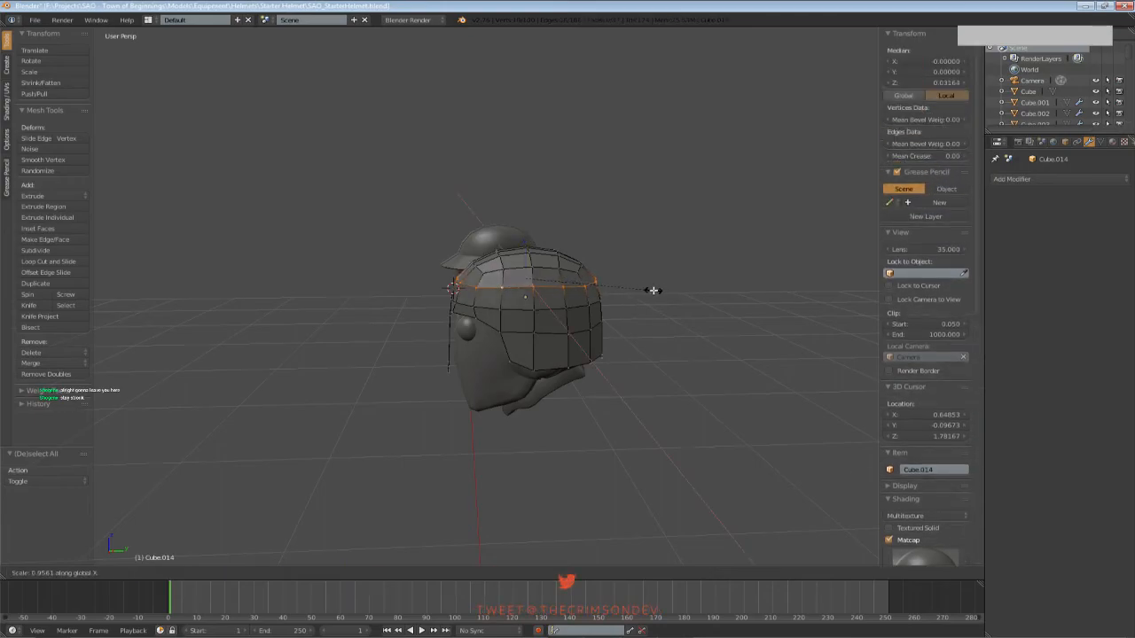
{"action": "left_click", "coordinate": [648, 290]}
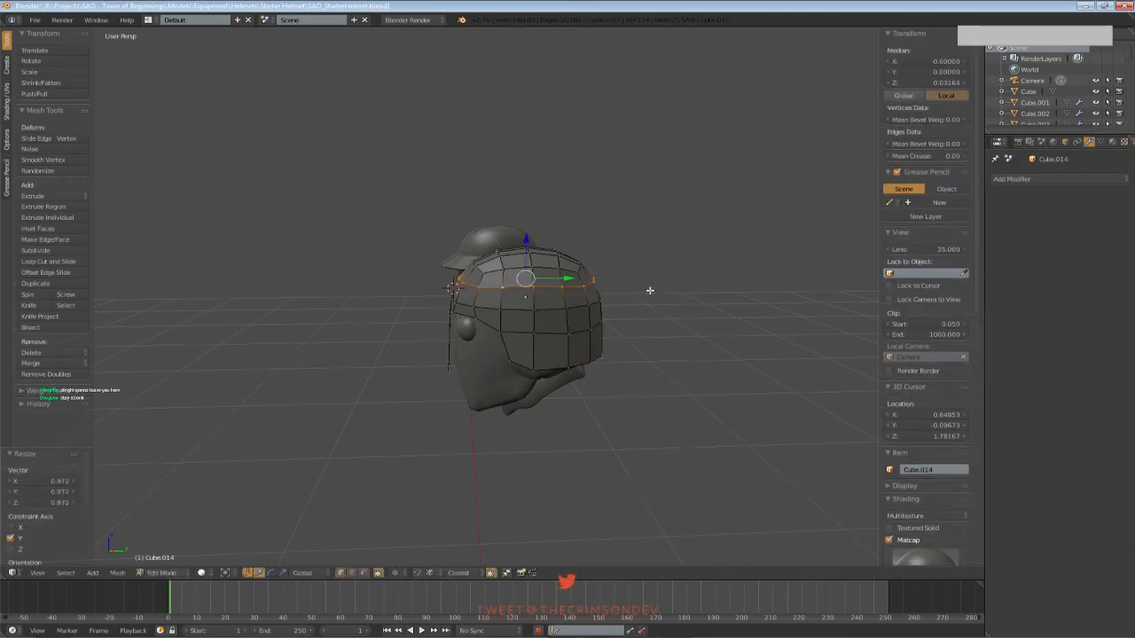
{"action": "left_click", "coordinate": [650, 291]}
Leave mesh editing, deselect the dome helmet, and save over the existing blend file
{"action": "key", "text": "Tab"}
{"action": "key", "text": "a"}
{"action": "middle_click_drag", "start_coordinate": [566, 314], "coordinate": [494, 347]}
{"action": "scroll", "coordinate": [608, 317], "scroll_direction": "down", "scroll_amount": 5}
{"action": "scroll", "coordinate": [451, 388], "scroll_direction": "up", "scroll_amount": 3}
{"action": "key", "text": "ctrl+s"}
{"action": "left_click", "coordinate": [494, 343]}
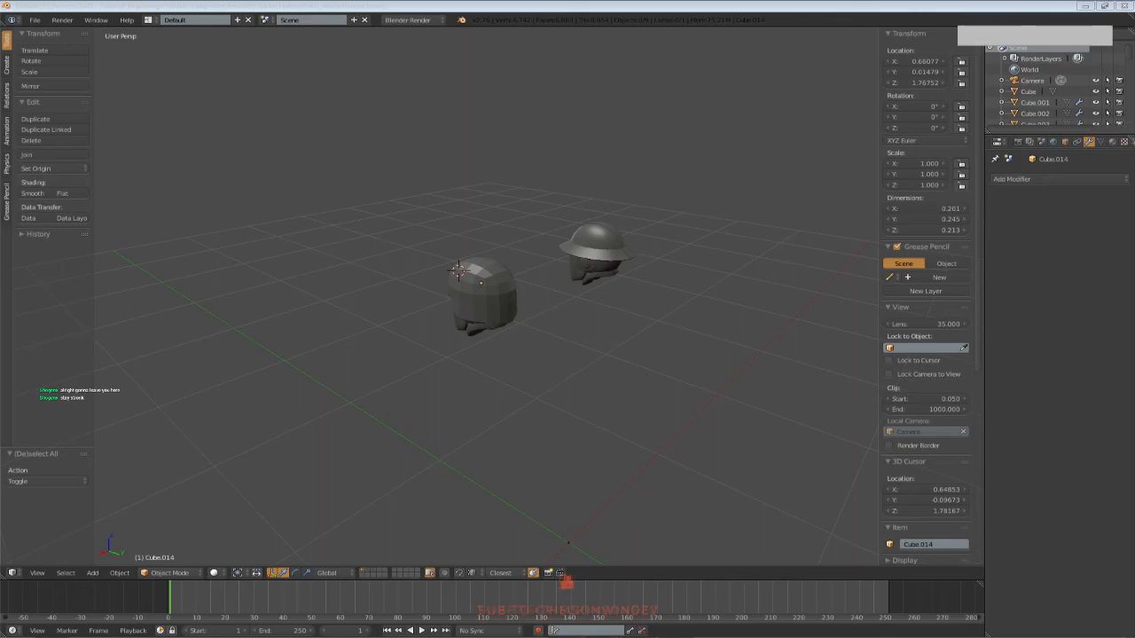
Bevel the dome helmet's horizontal brow edge loop into a narrow band with one segment
{"action": "middle_click_drag", "start_coordinate": [567, 354], "coordinate": [634, 329]}
{"action": "scroll", "coordinate": [636, 328], "scroll_direction": "up", "scroll_amount": 4}
{"action": "right_click", "coordinate": [519, 292]}
{"action": "key", "text": "Tab"}
{"action": "middle_click_drag", "start_coordinate": [475, 323], "coordinate": [496, 291]}
{"action": "scroll", "coordinate": [495, 293], "scroll_direction": "up", "scroll_amount": 1}
{"action": "key", "text": "a"}
{"action": "right_click", "coordinate": [482, 278], "text": "alt"}
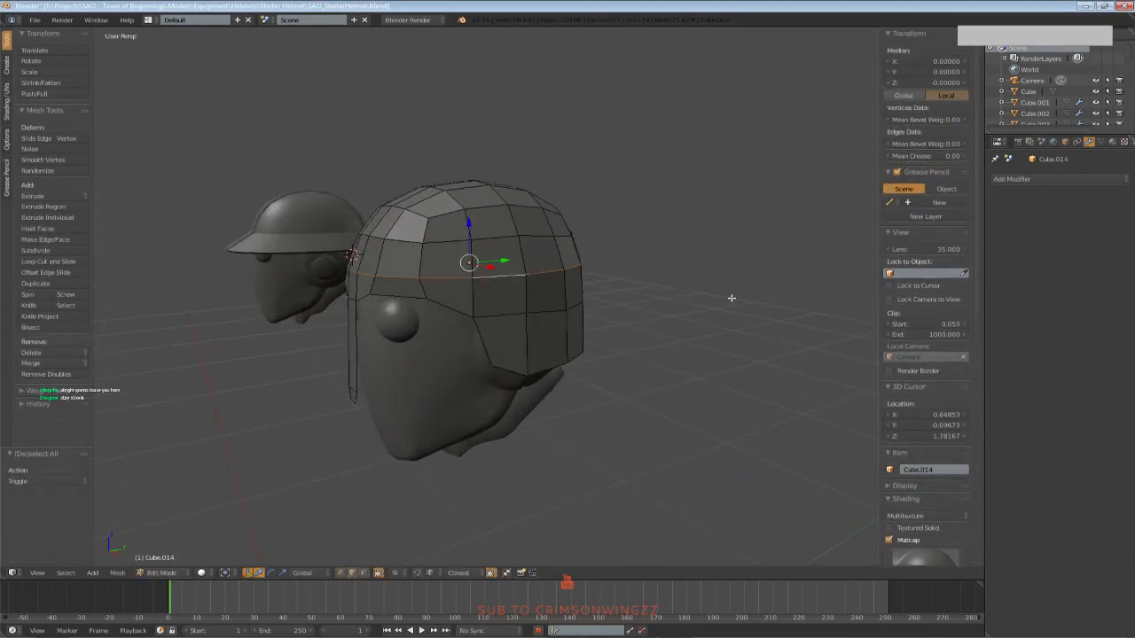
{"action": "middle_click_drag", "start_coordinate": [699, 292], "coordinate": [684, 314]}
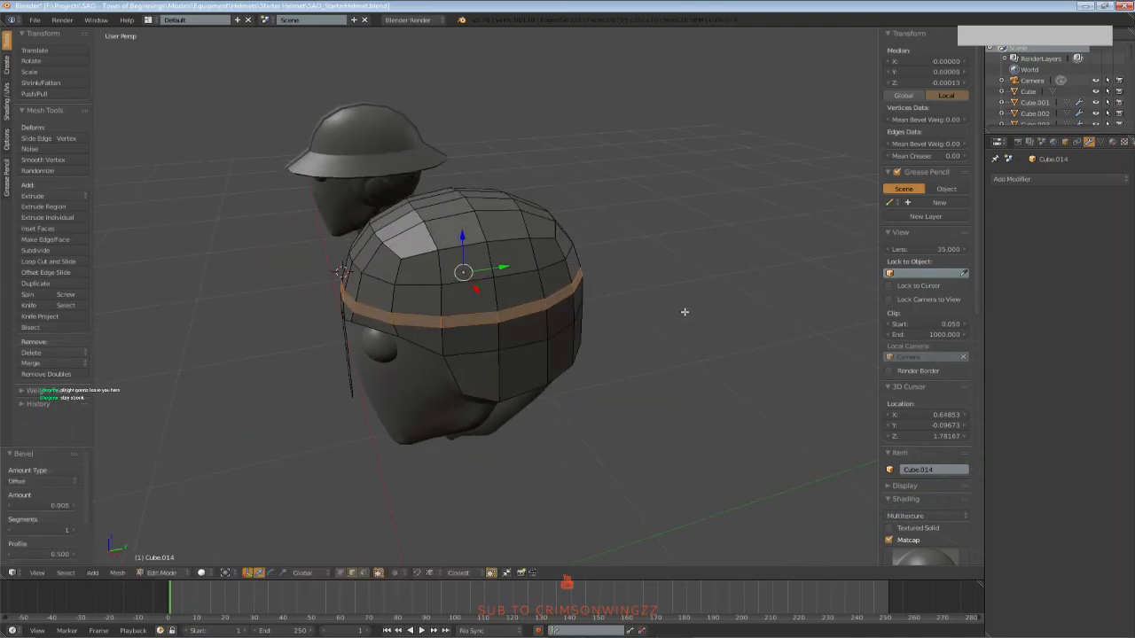
Extrude the beveled brow band in place, scale it outward by 1.02, and enlarge it slightly once more
{"action": "key", "text": "KP_7"}
{"action": "key", "text": "z"}
{"action": "key", "text": "e"}
{"action": "right_click", "coordinate": [743, 317]}
{"action": "key", "text": "s"}
{"action": "left_click", "coordinate": [748, 318]}
{"action": "key", "text": "z"}
{"action": "mouse_move", "coordinate": [672, 352]}
{"action": "middle_mouse_down"}
{"action": "mouse_move", "coordinate": [700, 302]}
{"action": "mouse_move", "coordinate": [730, 308]}
{"action": "middle_mouse_up"}
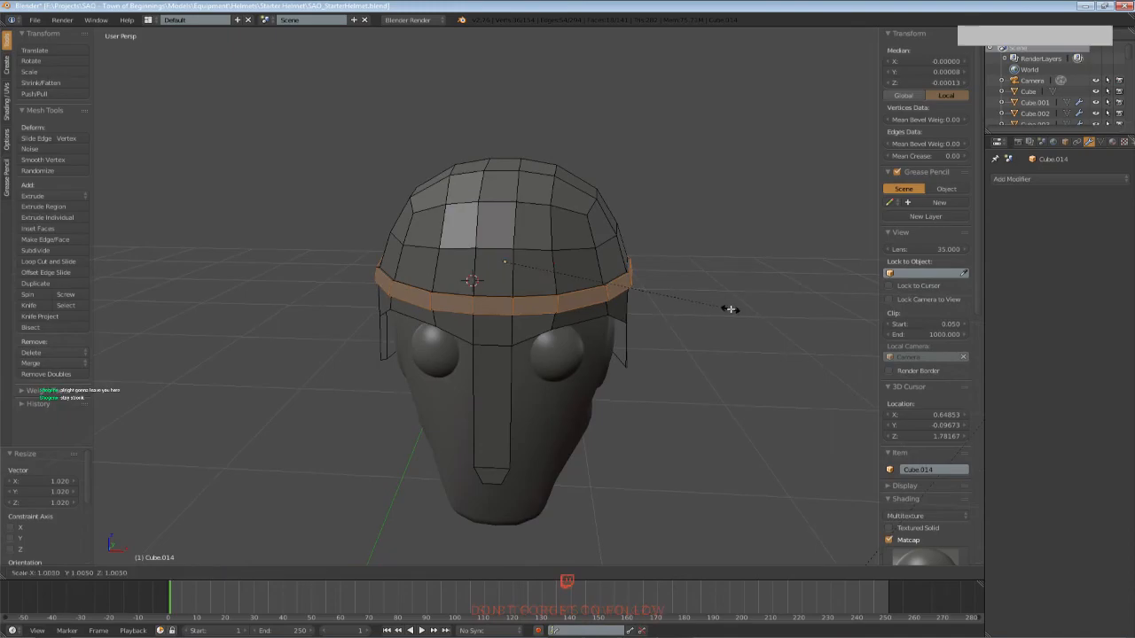
{"action": "middle_click_drag", "start_coordinate": [670, 321], "coordinate": [619, 304]}
{"action": "left_click", "coordinate": [706, 301]}
Leave mesh editing with the raised brow band in place and save over the blend file
{"action": "key", "text": "Tab"}
{"action": "scroll", "coordinate": [636, 333], "scroll_direction": "down", "scroll_amount": 5}
{"action": "scroll", "coordinate": [558, 321], "scroll_direction": "down", "scroll_amount": 1}
{"action": "key", "text": "a"}
{"action": "key", "text": "ctrl+s"}
{"action": "key", "text": "Return"}
{"action": "left_click", "coordinate": [510, 275]}
Examine the dome helmet's raised brow band from several sides, at a distance and close up
{"action": "middle_click_drag", "start_coordinate": [513, 278], "coordinate": [609, 379]}
{"action": "scroll", "coordinate": [608, 379], "scroll_direction": "down", "scroll_amount": 2}
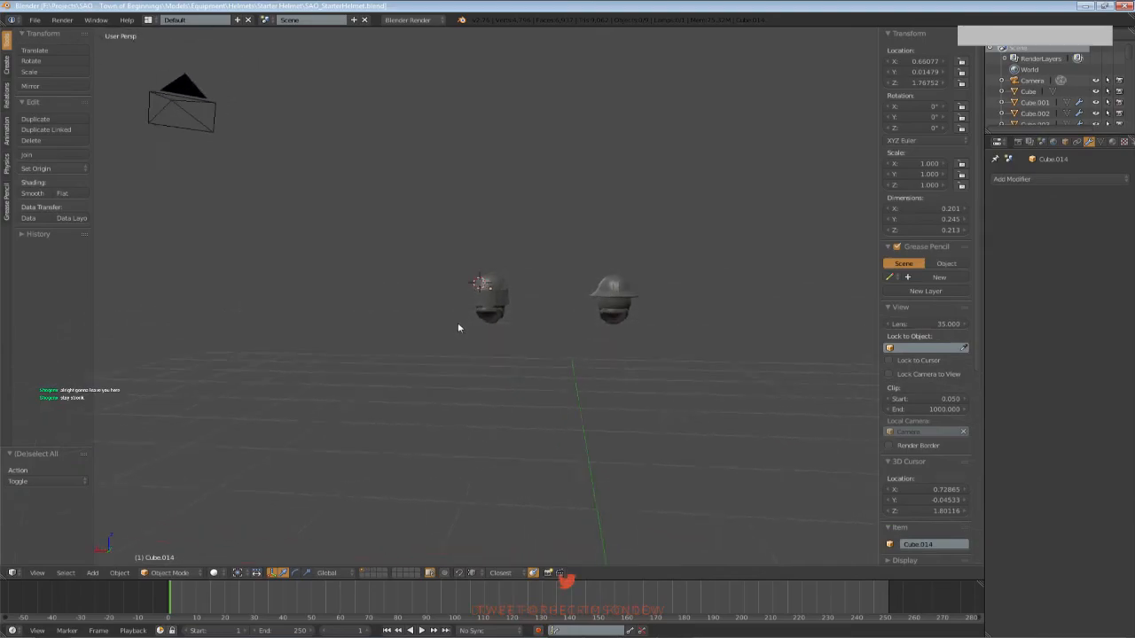
{"action": "scroll", "coordinate": [456, 330], "scroll_direction": "up", "scroll_amount": 4}
{"action": "middle_click_drag", "start_coordinate": [464, 314], "coordinate": [551, 348]}
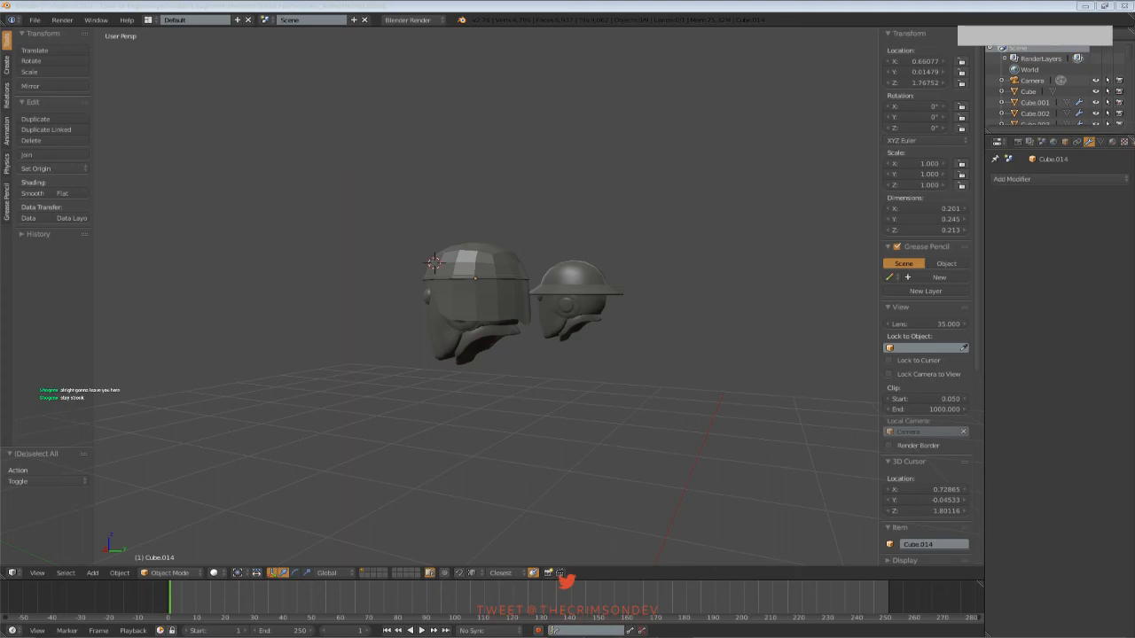
{"action": "middle_click_drag", "start_coordinate": [635, 296], "coordinate": [762, 297]}
{"action": "middle_click_drag", "start_coordinate": [625, 303], "coordinate": [505, 297]}
{"action": "scroll", "coordinate": [590, 326], "scroll_direction": "down", "scroll_amount": 2}
{"action": "scroll", "coordinate": [516, 299], "scroll_direction": "up", "scroll_amount": 1}
{"action": "left_click", "coordinate": [510, 283]}
{"action": "scroll", "coordinate": [504, 297], "scroll_direction": "up", "scroll_amount": 4}
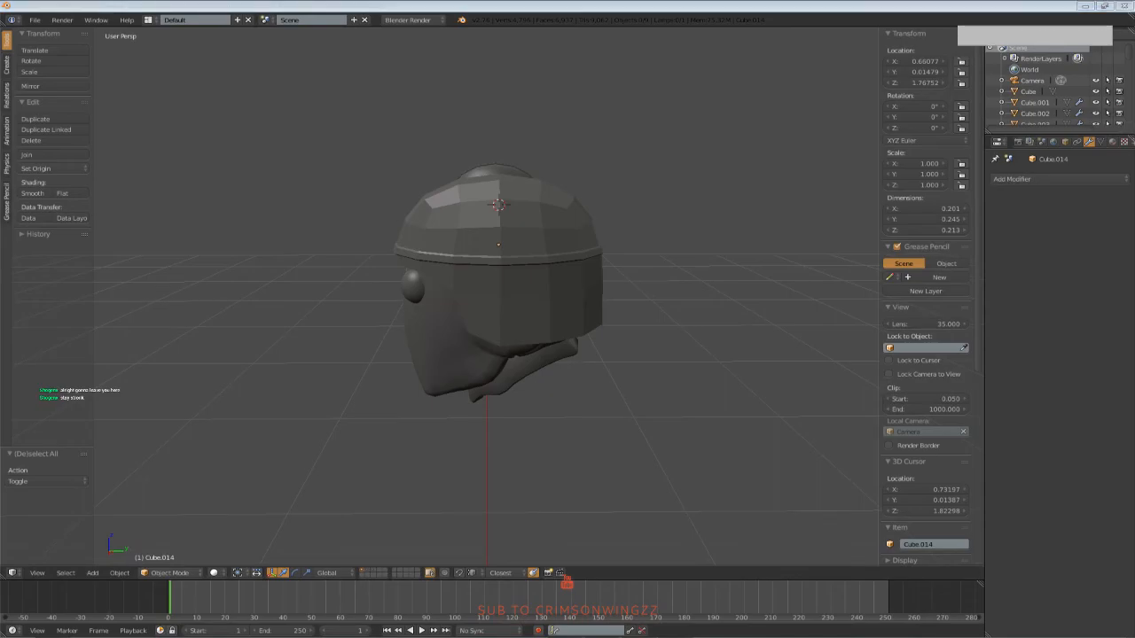
Select the front-edge vertices of the dome helmet's ear flaps in side view and nudge them slightly
{"action": "mouse_move", "coordinate": [621, 307]}
{"action": "middle_mouse_down"}
{"action": "mouse_move", "coordinate": [672, 278]}
{"action": "mouse_move", "coordinate": [633, 290]}
{"action": "middle_mouse_up"}
{"action": "key", "text": "Tab"}
{"action": "key", "text": "KP_1"}
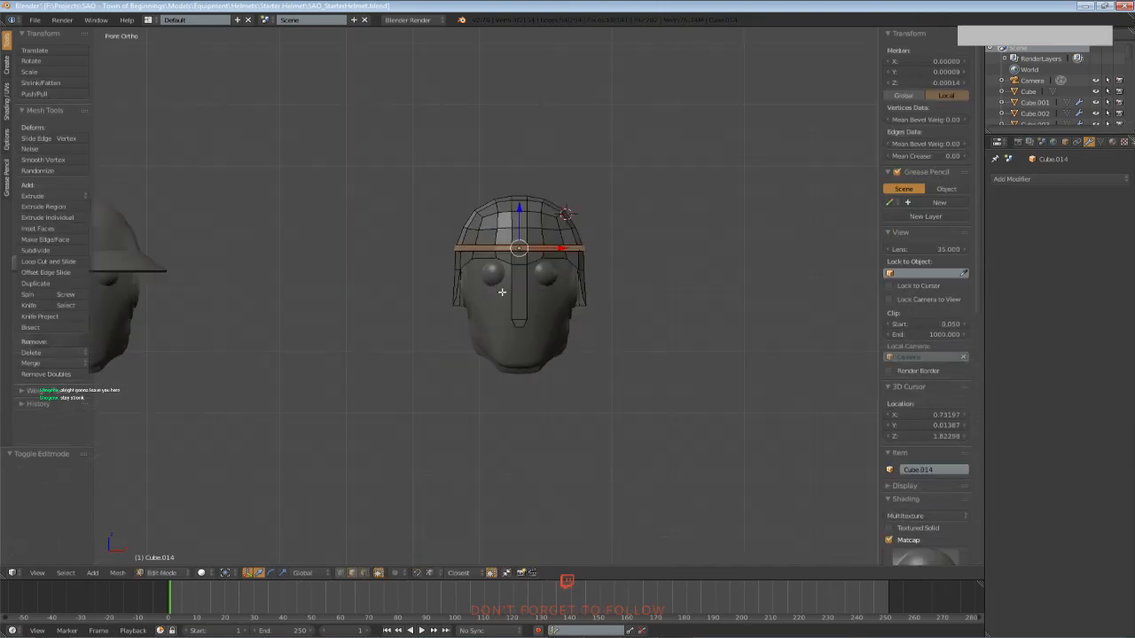
{"action": "key", "text": "a"}
{"action": "key", "text": "KP_3"}
{"action": "key", "text": "z"}
{"action": "key", "text": "b"}
{"action": "mouse_move", "coordinate": [478, 290]}
{"action": "left_mouse_down"}
{"action": "mouse_move", "coordinate": [490, 313]}
{"action": "mouse_move", "coordinate": [487, 280]}
{"action": "left_mouse_up"}
{"action": "key", "text": "z"}
{"action": "left_click_drag", "start_coordinate": [528, 316], "coordinate": [531, 315]}
{"action": "key", "text": "Tab"}
Clear the mesh selection, leave mesh editing of the dome helmet and save over the blend file
{"action": "middle_click_drag", "start_coordinate": [497, 343], "coordinate": [529, 365]}
{"action": "scroll", "coordinate": [437, 315], "scroll_direction": "up", "scroll_amount": 4}
{"action": "key", "text": "Tab"}
{"action": "key", "text": "a"}
{"action": "key", "text": "ctrl+s"}
{"action": "left_click", "coordinate": [438, 352]}
{"action": "key", "text": "Tab"}
{"action": "scroll", "coordinate": [438, 352], "scroll_direction": "down", "scroll_amount": 3}
{"action": "scroll", "coordinate": [598, 389], "scroll_direction": "up", "scroll_amount": 3}
{"action": "key", "text": "a"}
{"action": "key", "text": "ctrl+s"}
{"action": "left_click", "coordinate": [595, 340]}
{"action": "scroll", "coordinate": [563, 346], "scroll_direction": "down", "scroll_amount": 3}
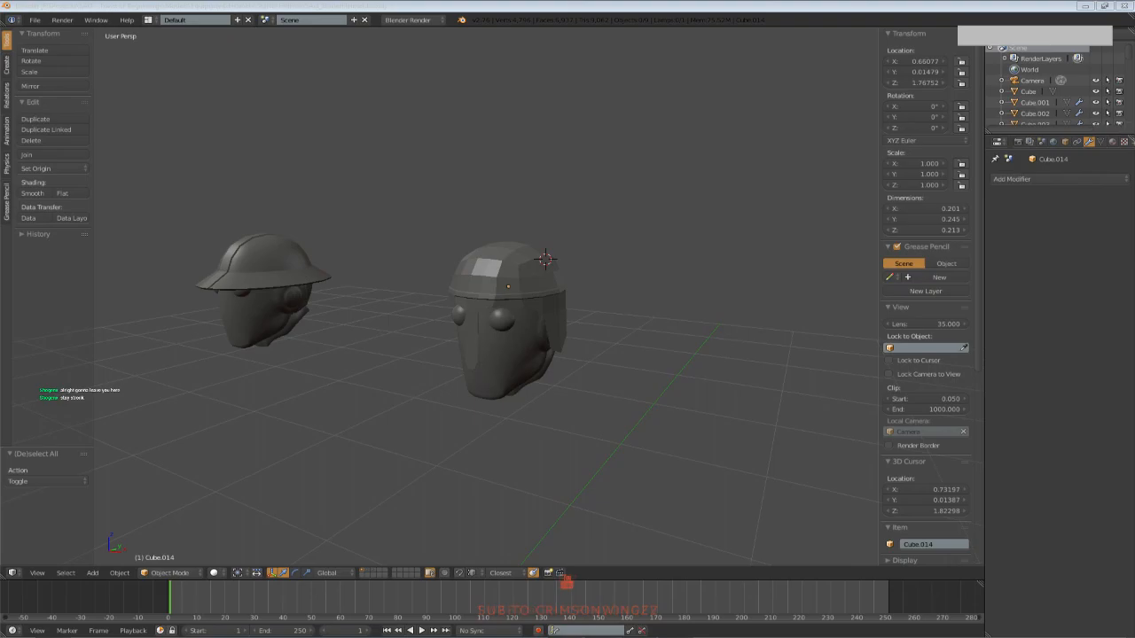
Isolate the dome helmet in local view and open its mesh for editing, seen from below
{"action": "middle_click_drag", "start_coordinate": [739, 278], "coordinate": [753, 281]}
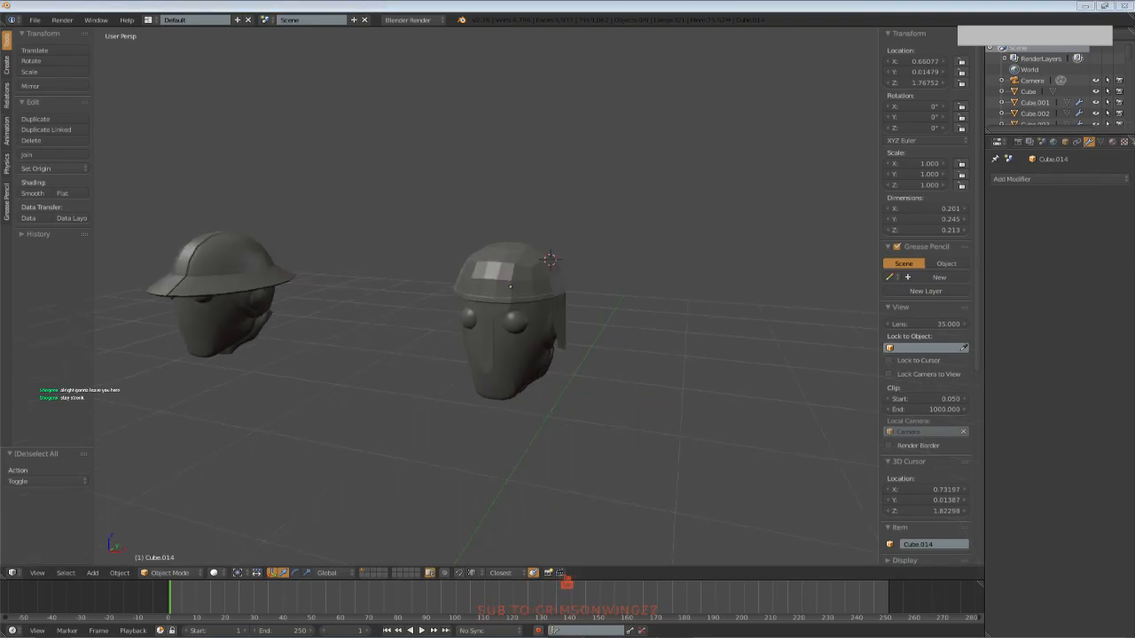
{"action": "scroll", "coordinate": [544, 294], "scroll_direction": "up", "scroll_amount": 2}
{"action": "right_click", "coordinate": [544, 293]}
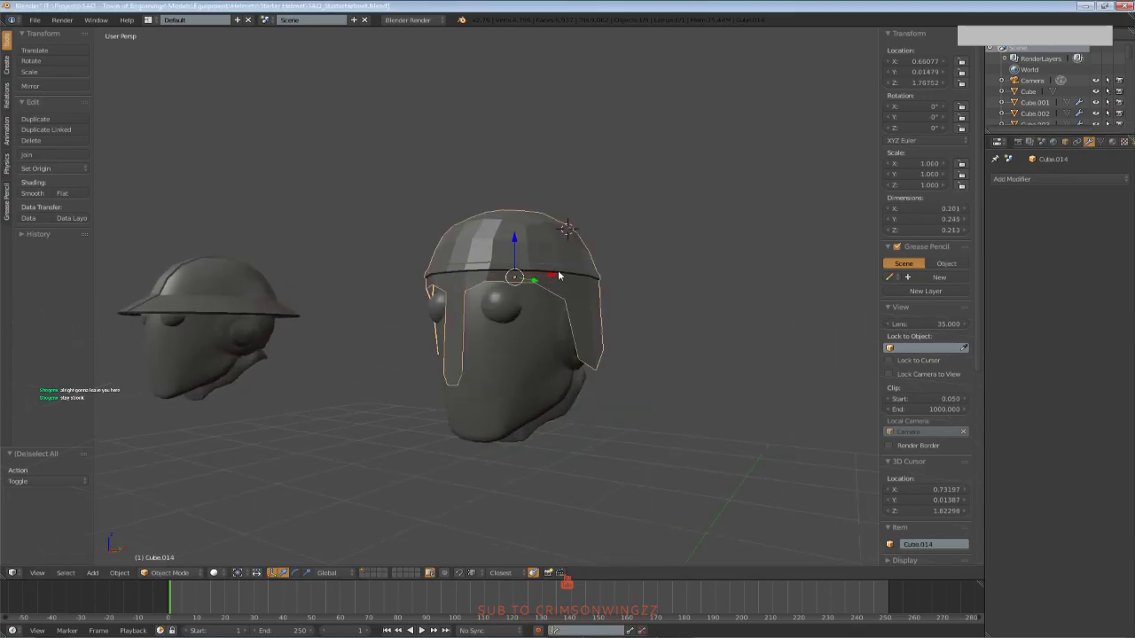
{"action": "key", "text": "KP_Divide"}
{"action": "key", "text": "Tab"}
{"action": "key", "text": "a"}
{"action": "middle_click_drag", "start_coordinate": [510, 327], "coordinate": [501, 196]}
Select the nose guard's edge outline on the dome helmet and save over the blend file
{"action": "key", "text": "a"}
{"action": "right_click", "coordinate": [401, 382]}
{"action": "right_click", "coordinate": [420, 328], "text": "alt"}
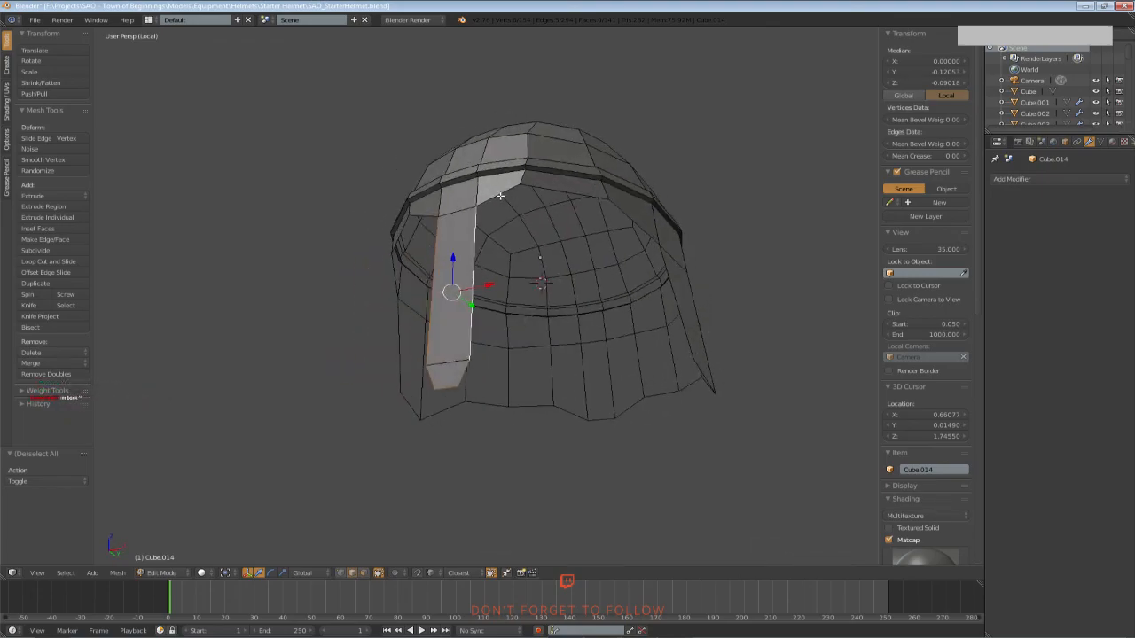
{"action": "middle_click_drag", "start_coordinate": [634, 311], "coordinate": [560, 337]}
{"action": "key", "text": "ctrl+s"}
{"action": "left_click", "coordinate": [560, 337]}
Try to extrude the nose guard's outline in place and move it back about 0.005 along Y
{"action": "key", "text": "e"}
{"action": "right_click", "coordinate": [477, 295]}
{"action": "key", "text": "g"}
{"action": "key", "text": "y"}
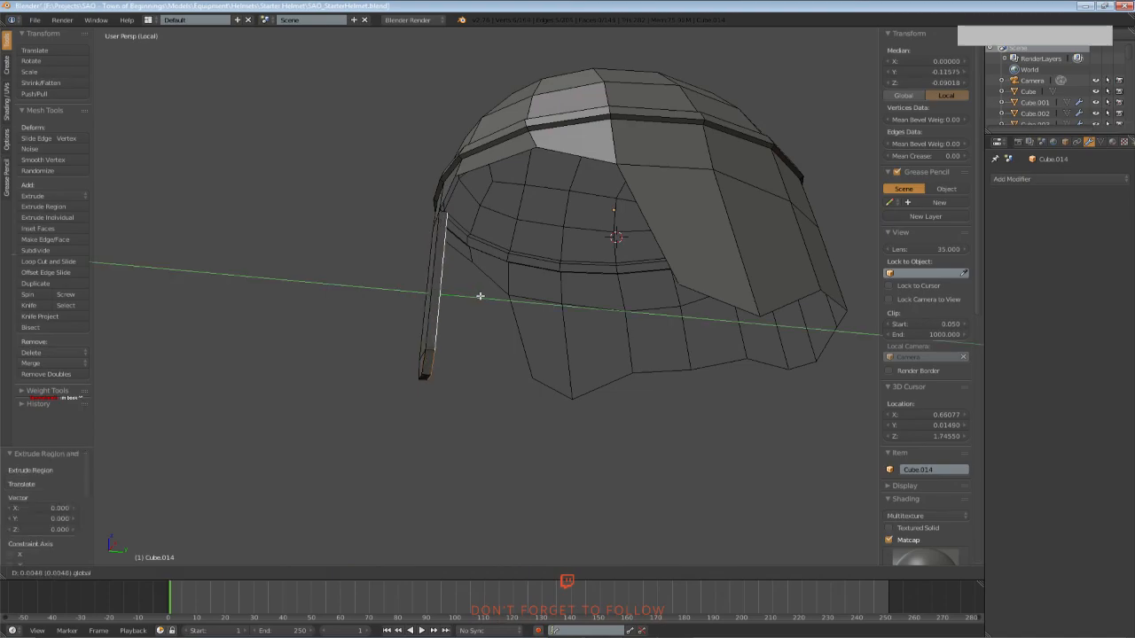
{"action": "left_click", "coordinate": [477, 296]}
Extrude the nose guard's outline with the adjoining brow edges and move it back about 0.003 along Y
{"action": "middle_click_drag", "start_coordinate": [476, 296], "coordinate": [620, 193]}
{"action": "scroll", "coordinate": [620, 193], "scroll_direction": "up", "scroll_amount": 3}
{"action": "key", "text": "e"}
{"action": "key", "text": "y"}
{"action": "key", "text": "Escape"}
{"action": "key", "text": "g"}
{"action": "key", "text": "y"}
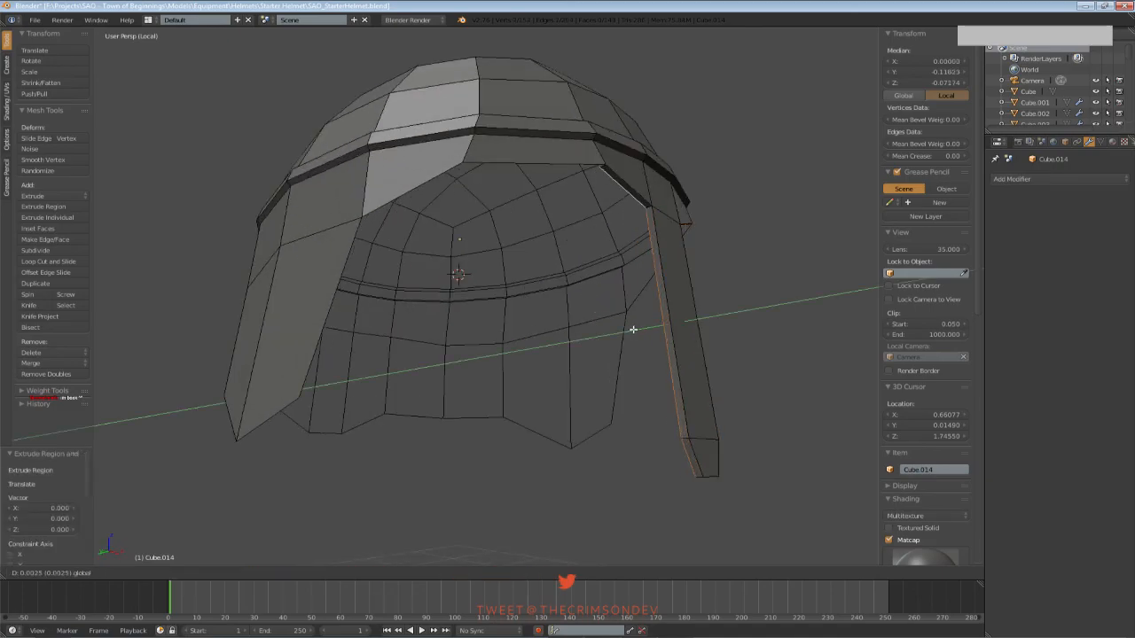
{"action": "left_click", "coordinate": [633, 330]}
Select the outer corner vertex of the extruded brow strip beside the nose guard
{"action": "middle_click_drag", "start_coordinate": [633, 330], "coordinate": [318, 505]}
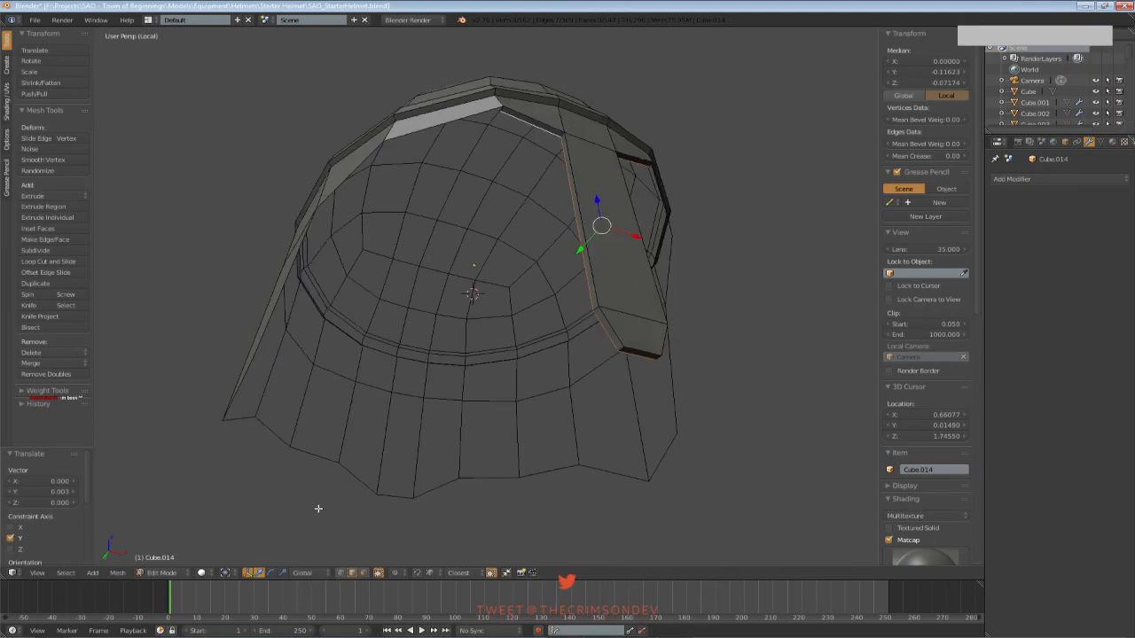
{"action": "key", "text": "a"}
{"action": "right_click", "coordinate": [497, 113]}
{"action": "middle_click_drag", "start_coordinate": [496, 113], "coordinate": [574, 125]}
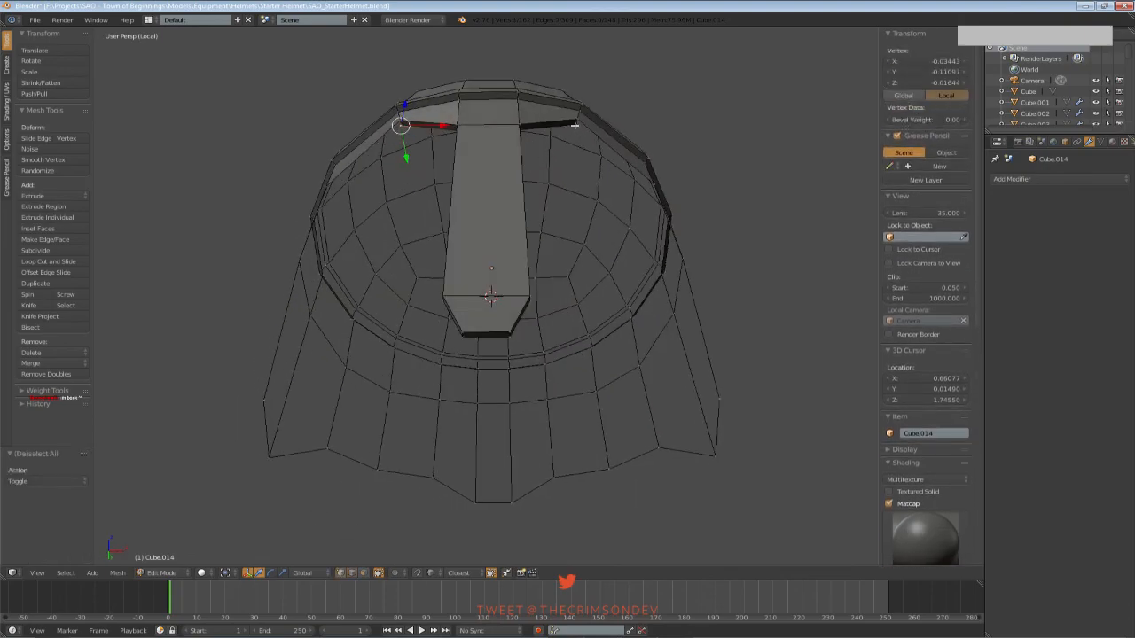